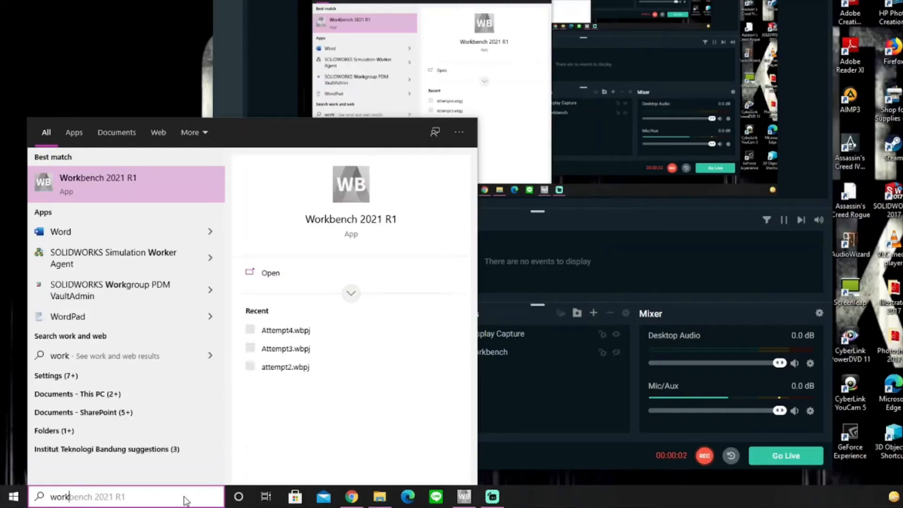
Launch Workbench 2021 R1 and add a standalone Geometry component system to the project schematic
key("Return")
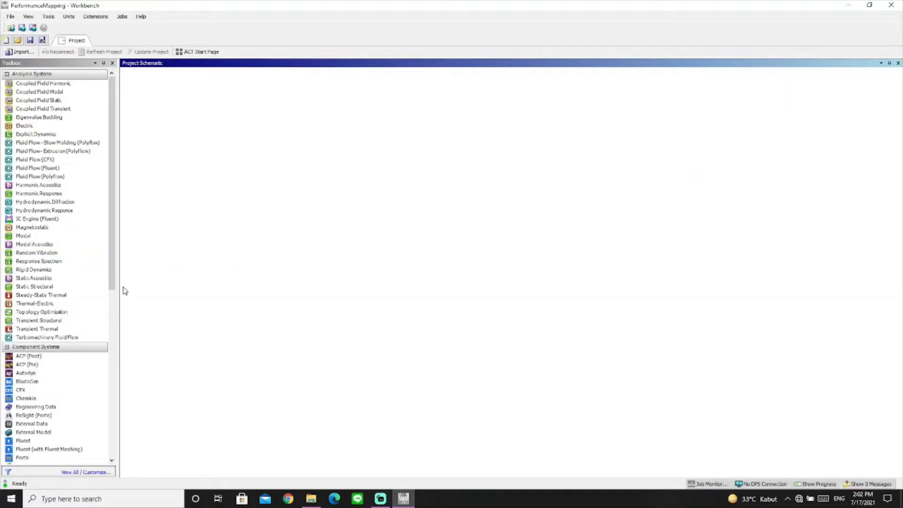
scroll(71, 343, "down", 4)
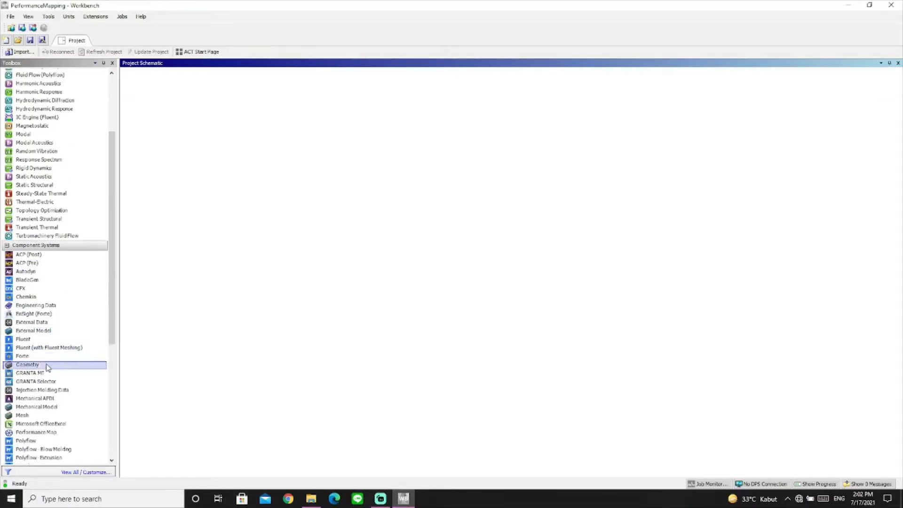
left_click_drag(42, 366, 190, 123)
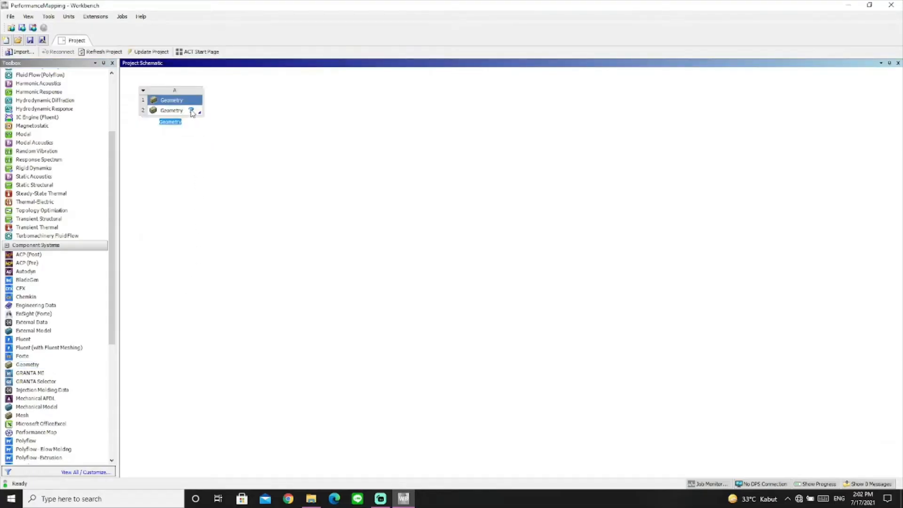
Import the Propeller.x_t file into the Geometry cell and open it for editing in SpaceClaim
left_click(191, 113)
right_click(192, 112)
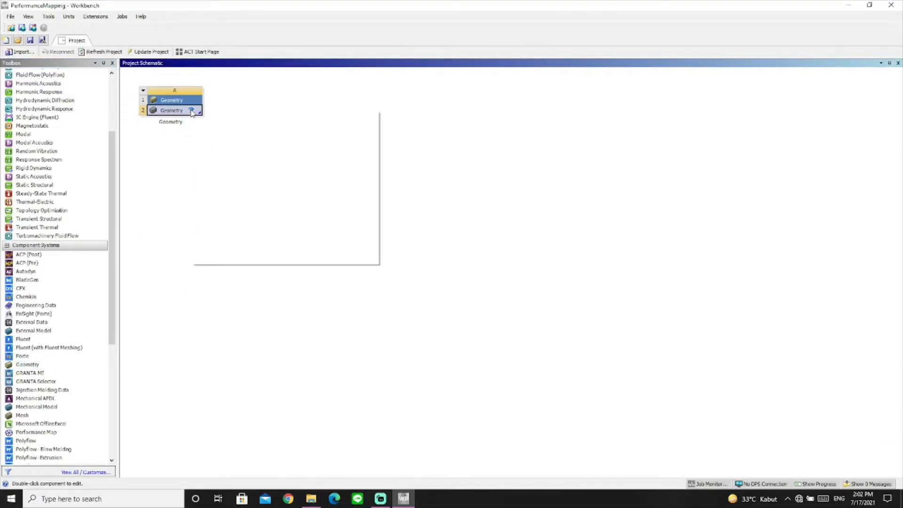
mouse_move(266, 138)
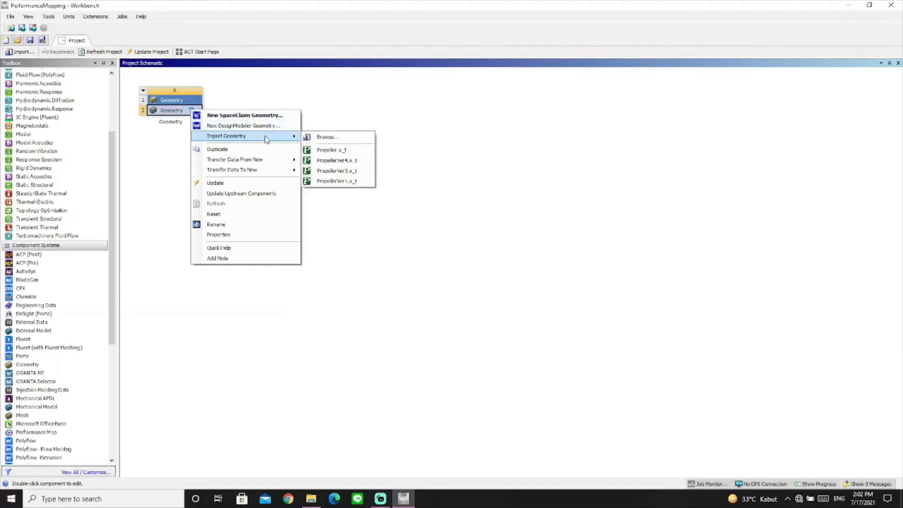
left_click(353, 137)
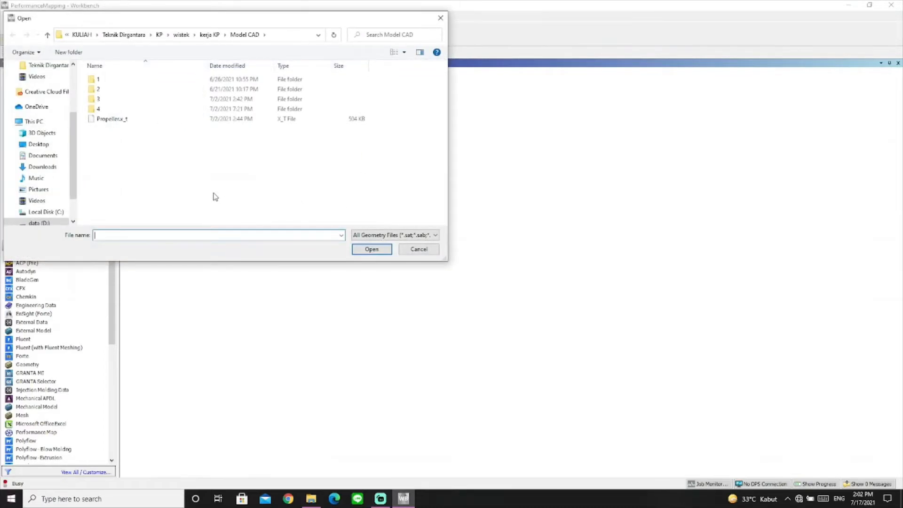
left_click(120, 121)
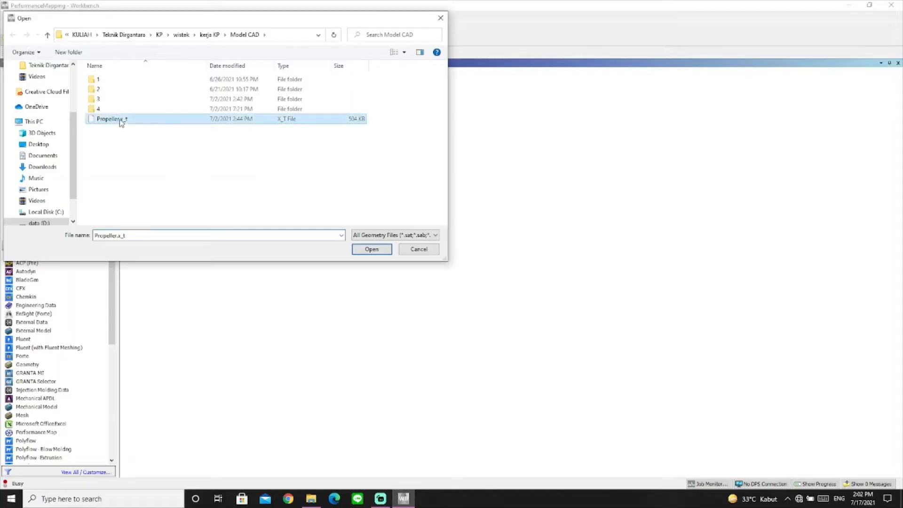
left_click(379, 254)
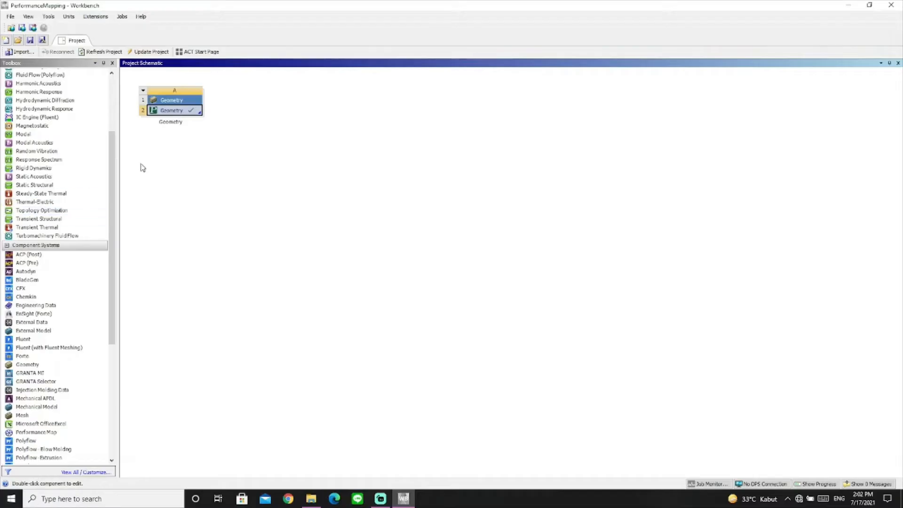
right_click(161, 112)
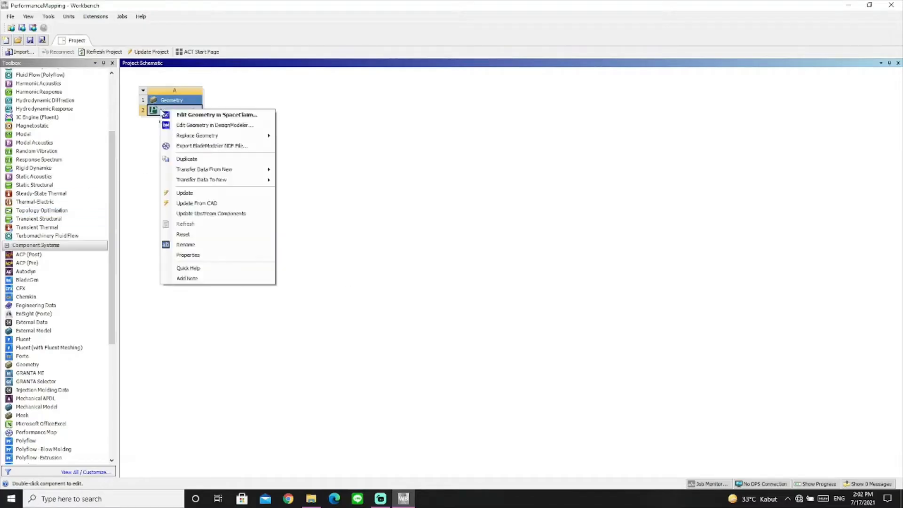
left_click(232, 115)
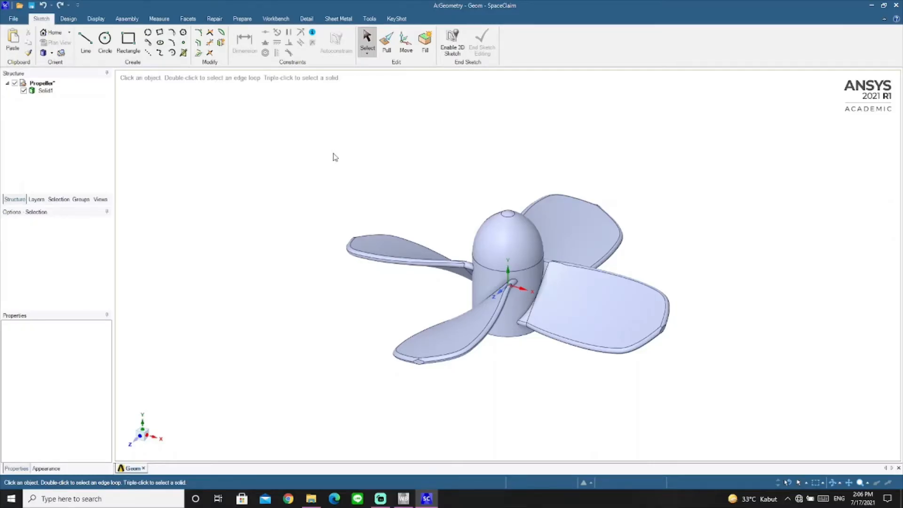
Using Move, anchor the propeller solid at the coordinate origin and rotate it 90° about the Z axis, pointing the nose toward negative X
left_click(407, 44)
left_click_drag(289, 109, 754, 411)
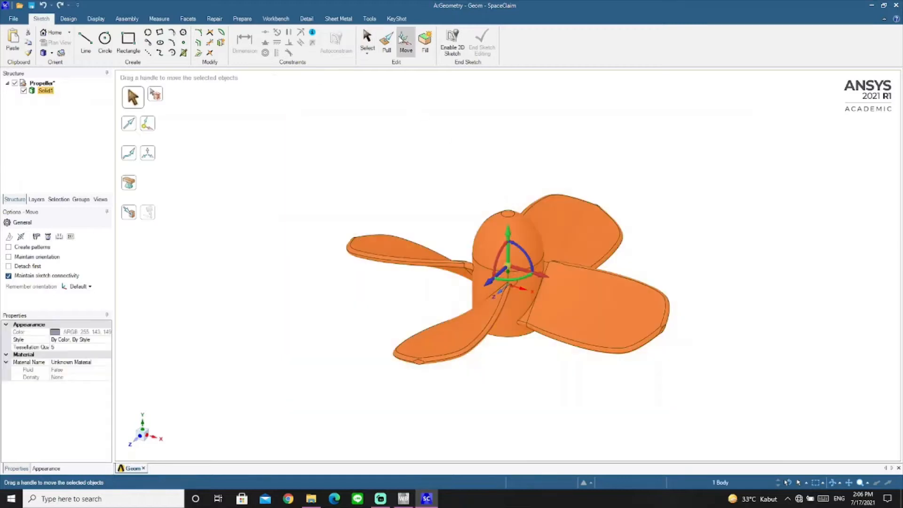
left_click_drag(508, 267, 508, 286)
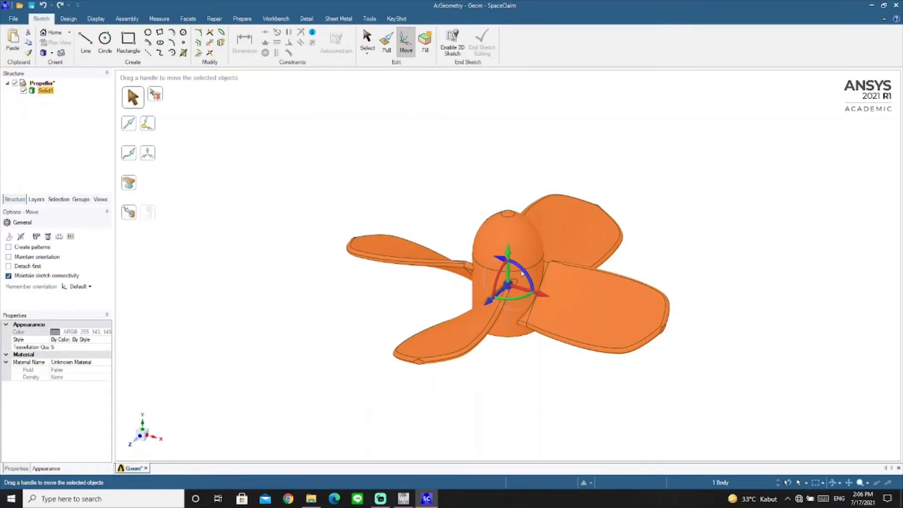
left_click_drag(499, 258, 499, 259)
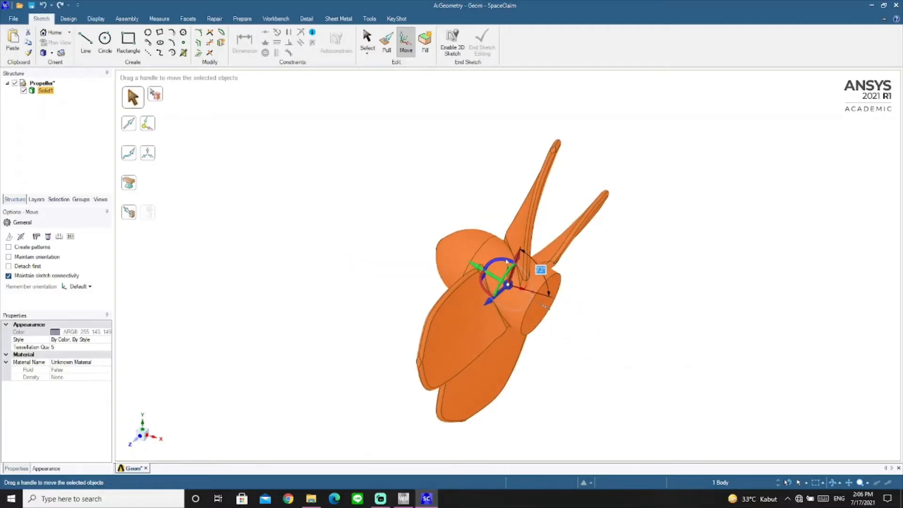
type("90")
key("Return")
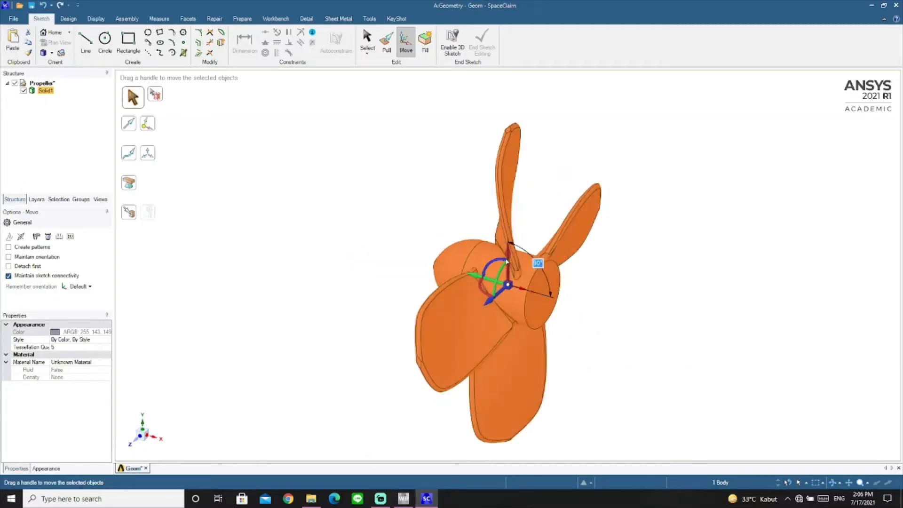
middle_click_drag(602, 317, 660, 306)
left_click(651, 354)
mouse_move(651, 353)
middle_mouse_down()
mouse_move(589, 397)
mouse_move(614, 344)
mouse_move(649, 341)
mouse_move(627, 375)
mouse_move(611, 357)
middle_mouse_up()
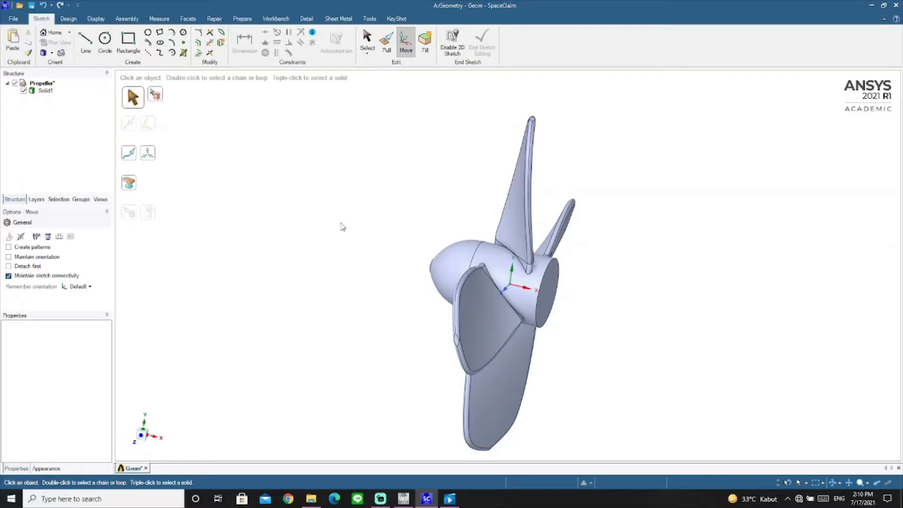
Start a sketch on the horizontal XZ plane through the origin and view it face-on along the Y axis
left_click(68, 18)
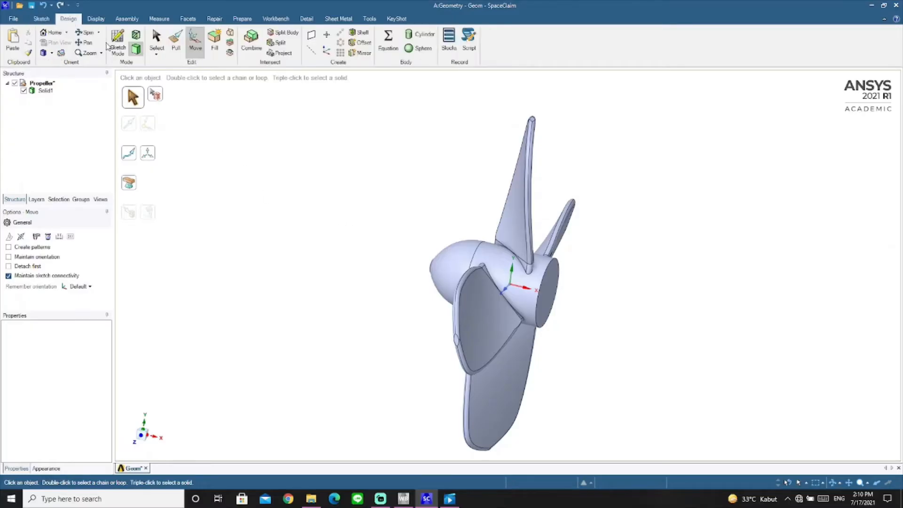
left_click(118, 39)
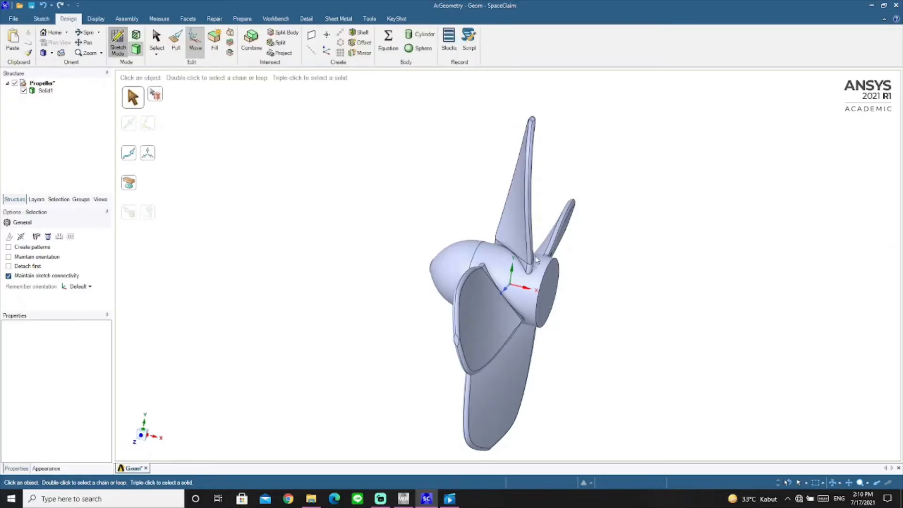
left_click(513, 271)
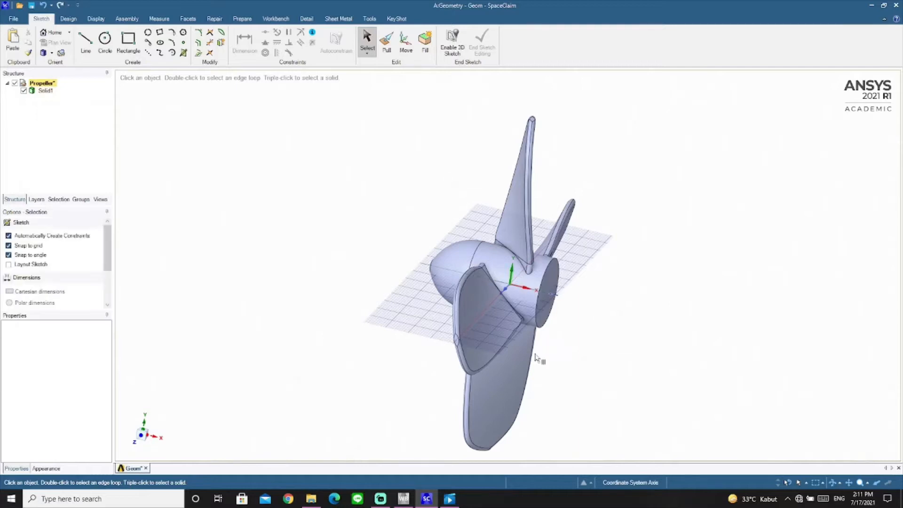
left_click(144, 425)
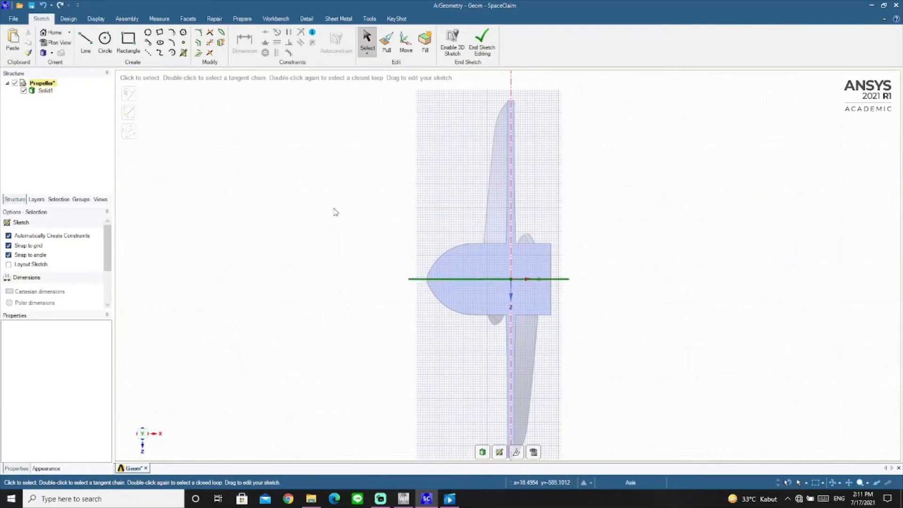
Sketch a construction line along the hub axis from the nose tip to the midpoint of the flat rear face
left_click(148, 52)
key("l")
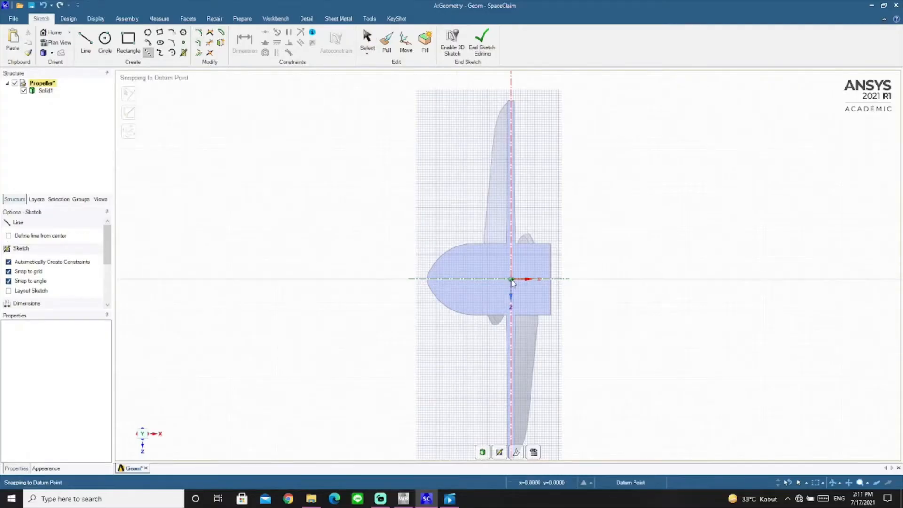
scroll(506, 279, "up", 3)
left_click(343, 281)
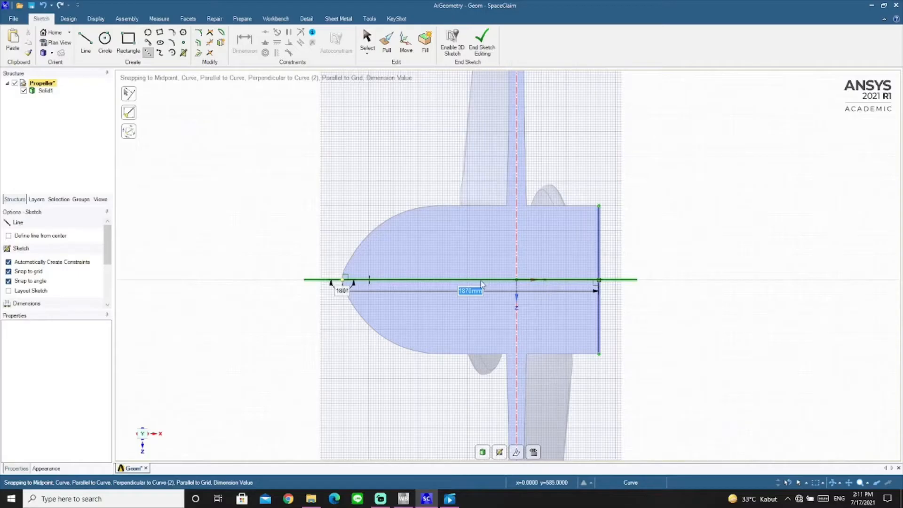
left_click(484, 304)
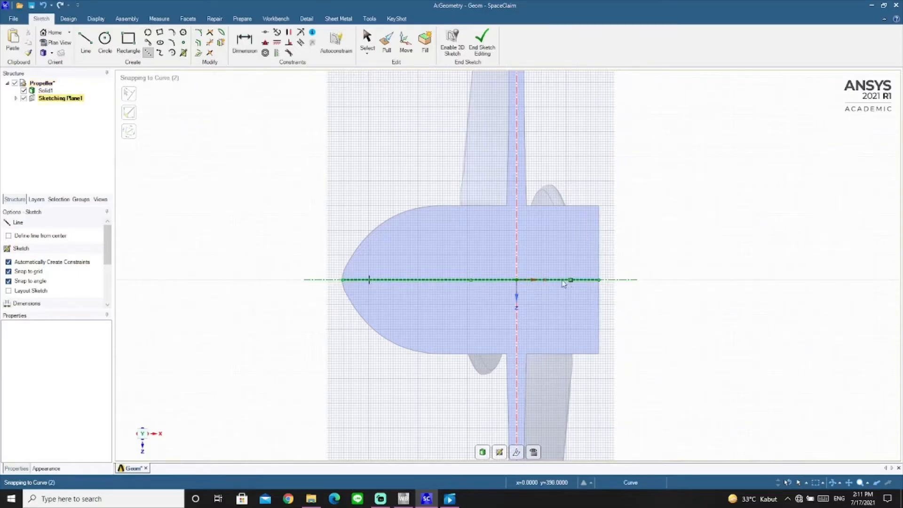
Sketch a perpendicular construction line about 465 mm long upward from the midpoint of the hub axis line
left_click(470, 279)
left_click(471, 217)
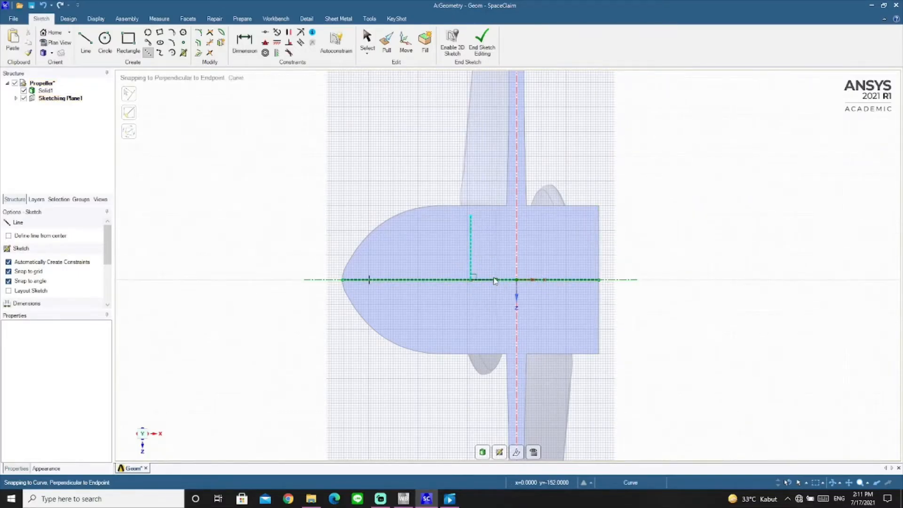
scroll(492, 276, "down", 2)
scroll(500, 256, "down", 2)
scroll(499, 271, "up", 1)
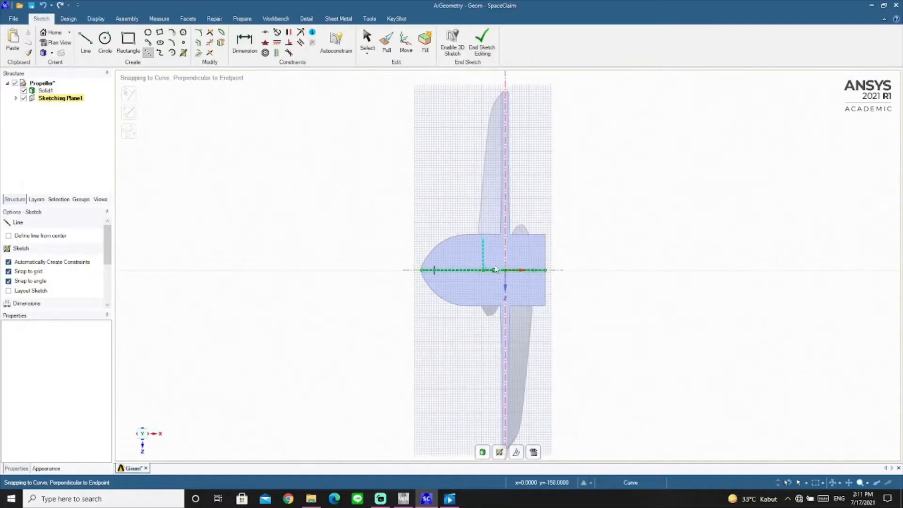
key("Escape")
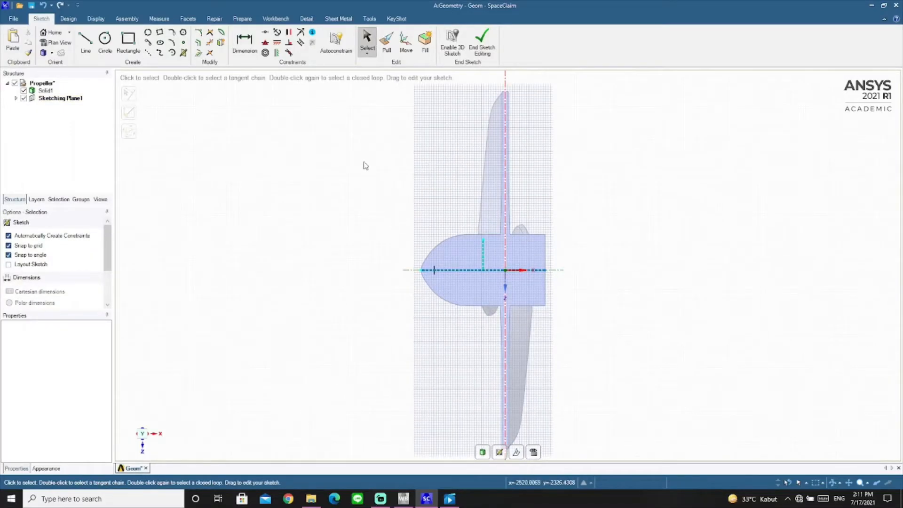
Sketch a rectangle about 2175 by 2890 mm with its base on the hub axis, enclosing the upper half of the propeller
left_click(129, 47)
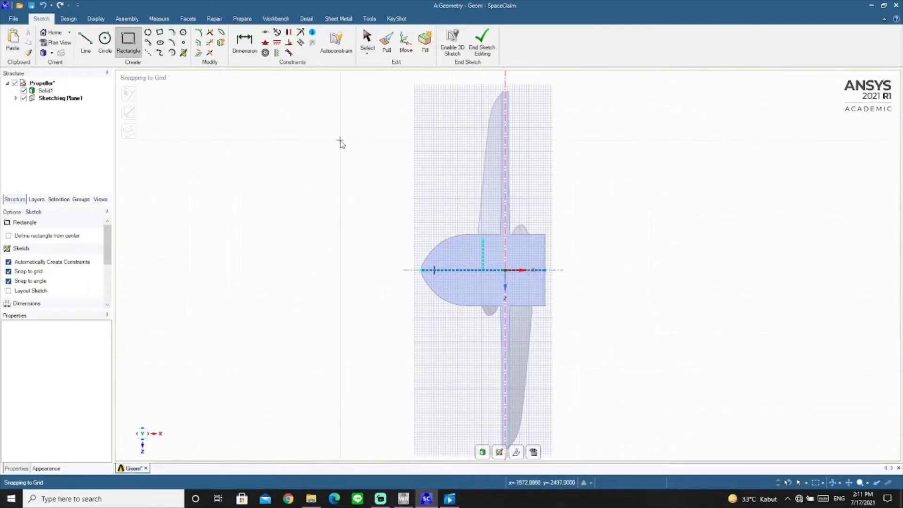
left_click(415, 270)
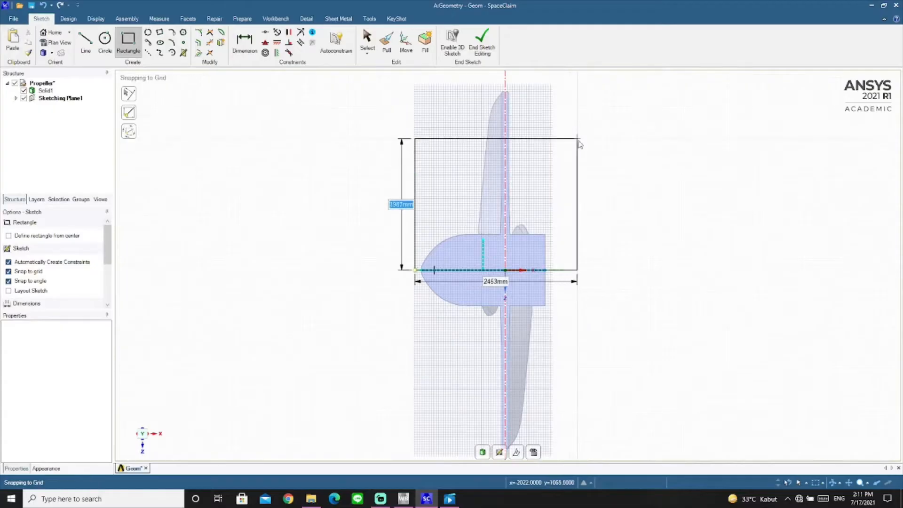
left_click(559, 79)
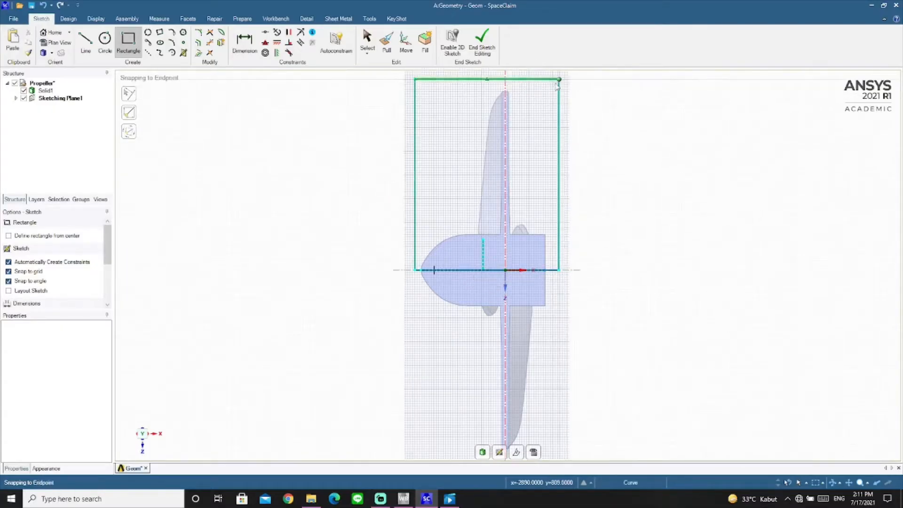
Dimension the rectangle's height and the distances from the perpendicular construction line to both vertical sides
left_click(244, 41)
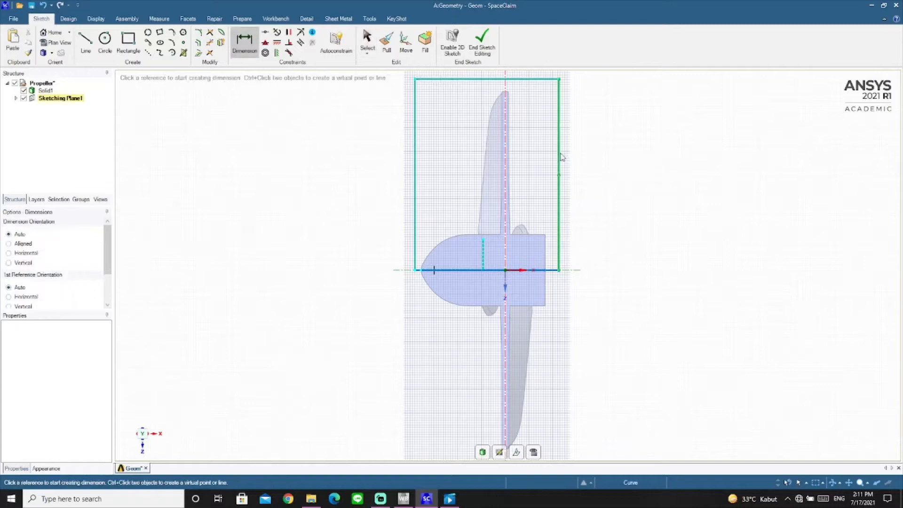
left_click(559, 177)
left_click(608, 181)
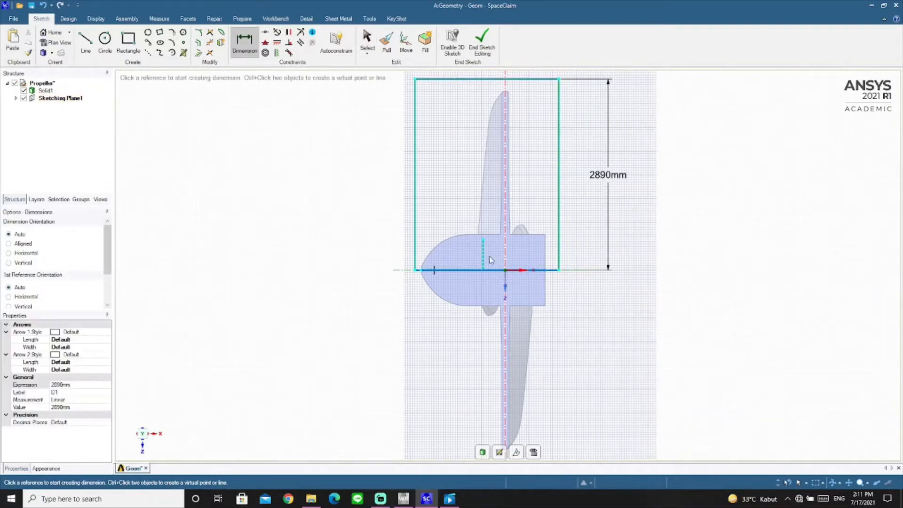
left_click(484, 255)
left_click(415, 249)
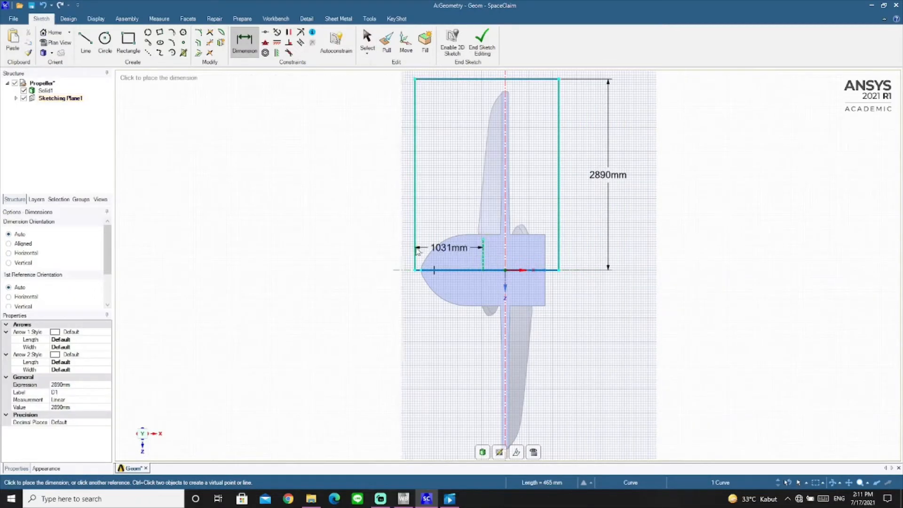
left_click(455, 298)
left_click(484, 249)
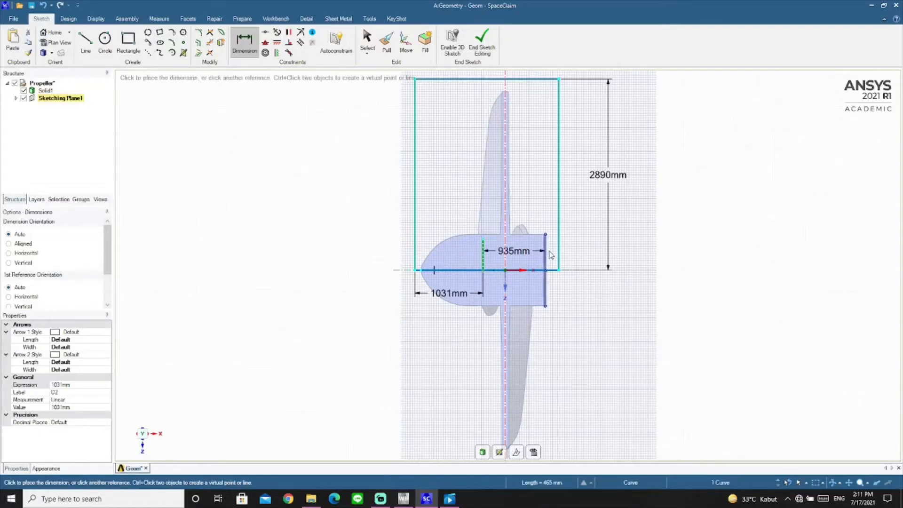
left_click(559, 254)
left_click(527, 296)
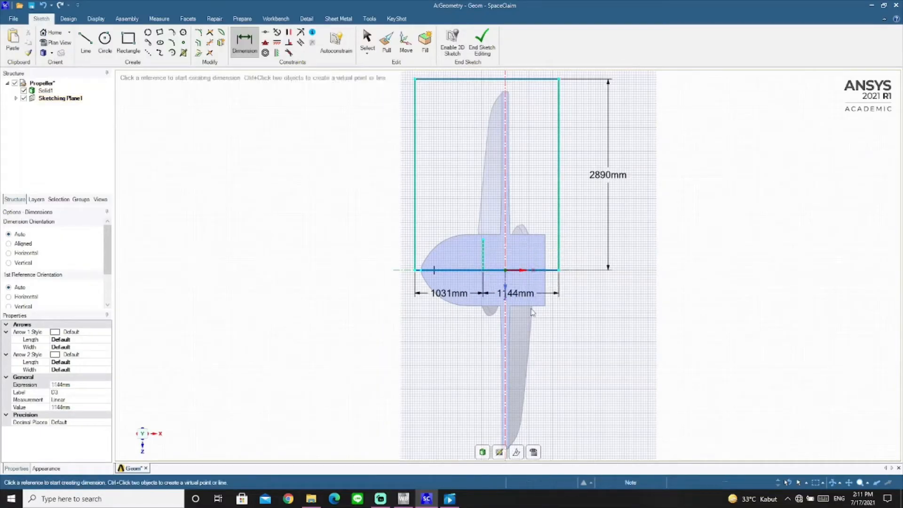
Set the rectangle's height dimension to 2900 mm
double_click(609, 179)
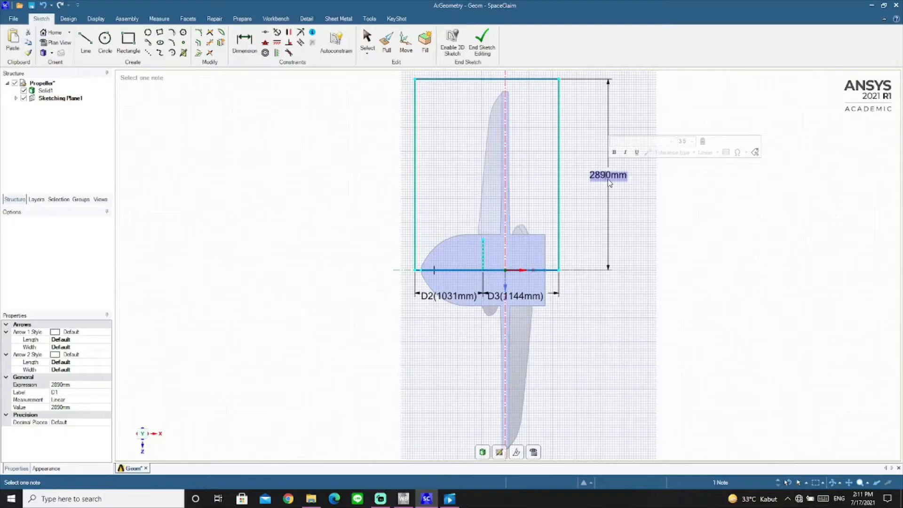
type("2900mm")
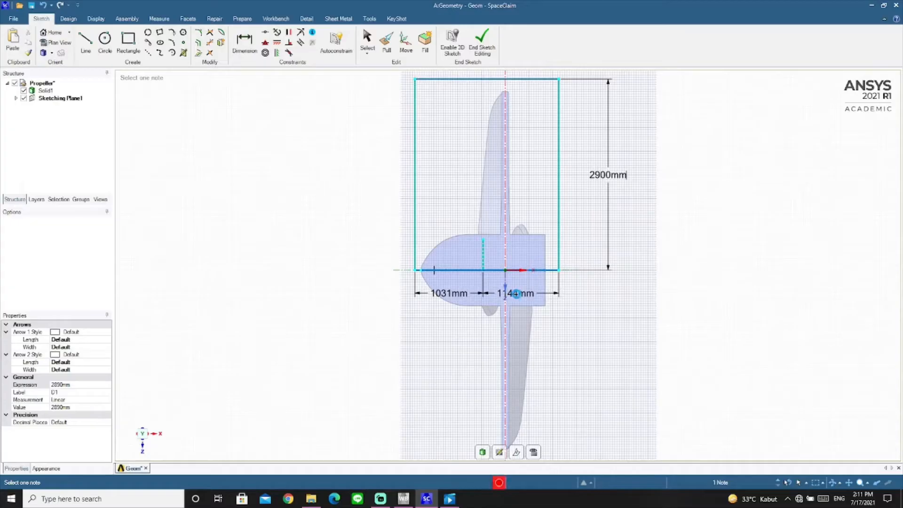
Set the distances from the perpendicular construction line to both vertical sides of the rectangle to 1200 mm each
key("d")
left_click(517, 294)
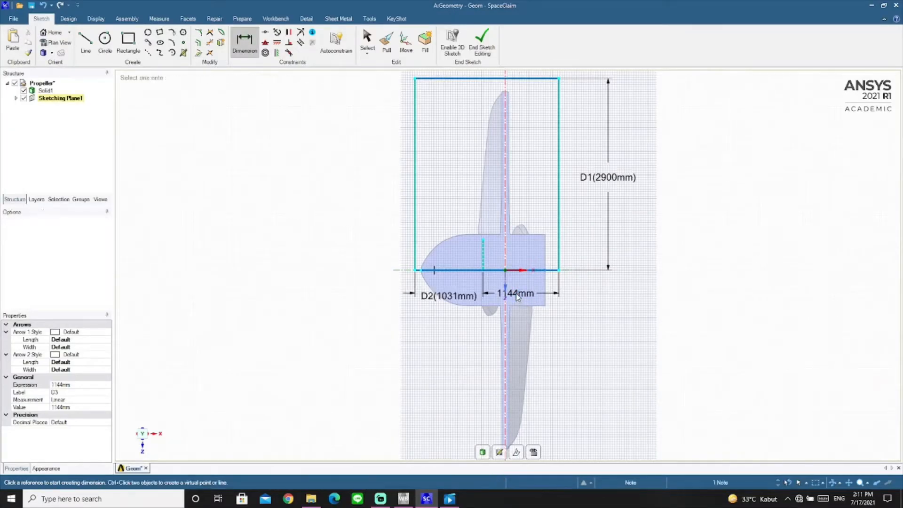
type("1200")
key("Return")
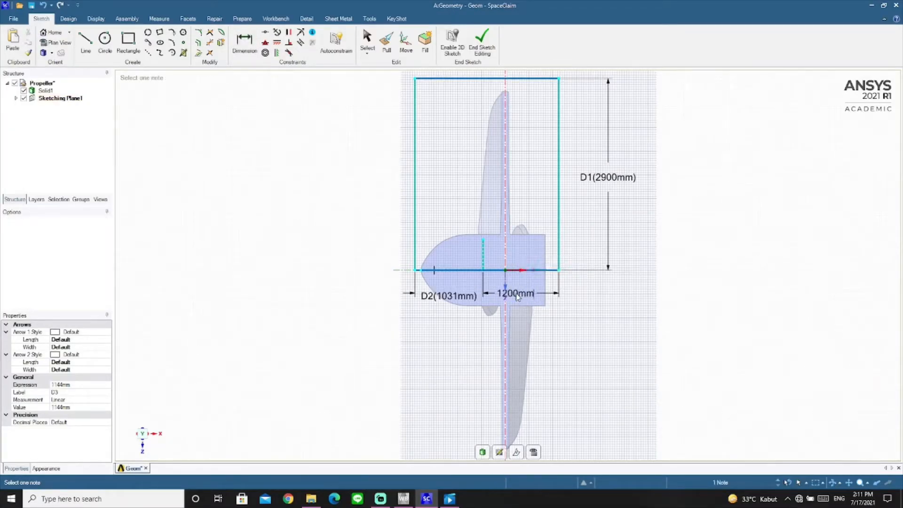
left_click(450, 294)
type("1200")
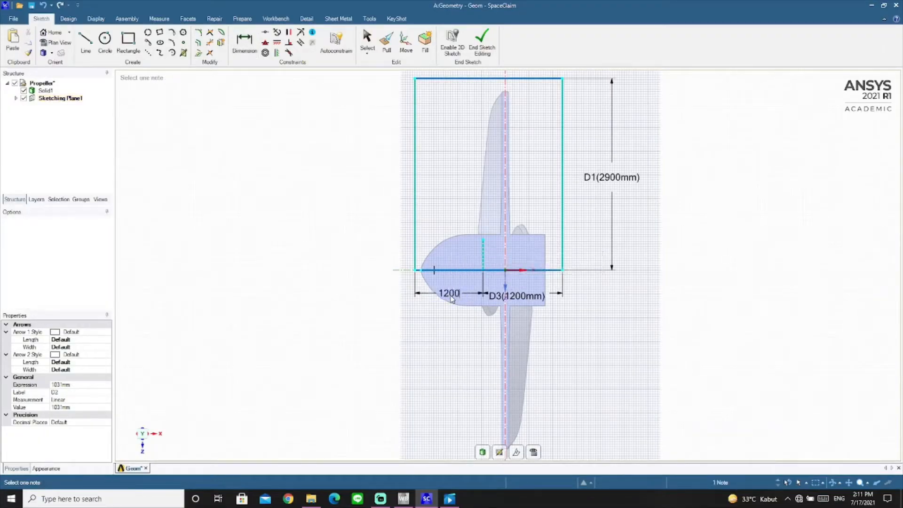
key("Return")
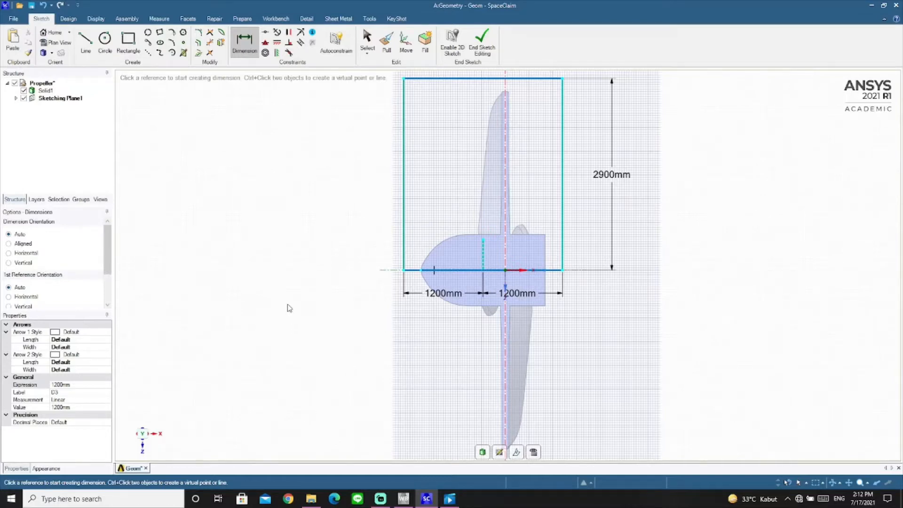
Revolve the rectangular face a full 360° about the hub axis as a separate, unmerged solid enclosing the propeller
left_click(387, 42)
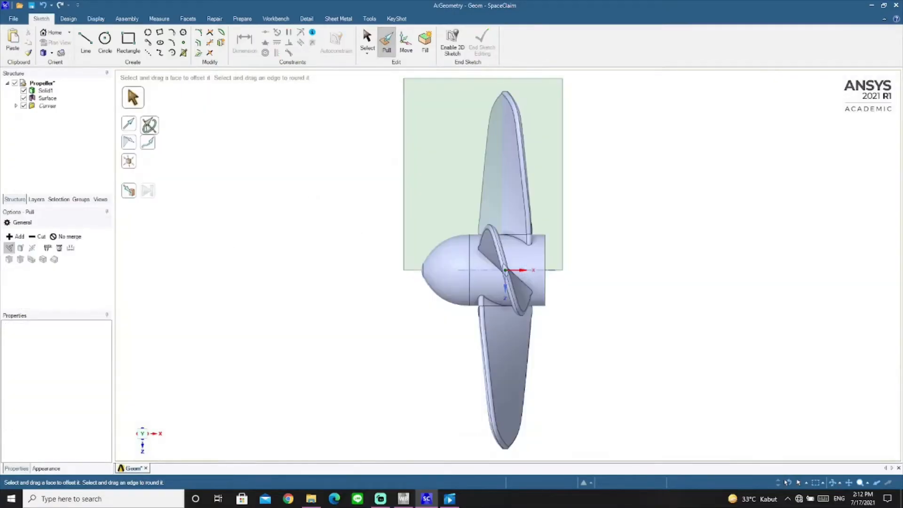
left_click(149, 125)
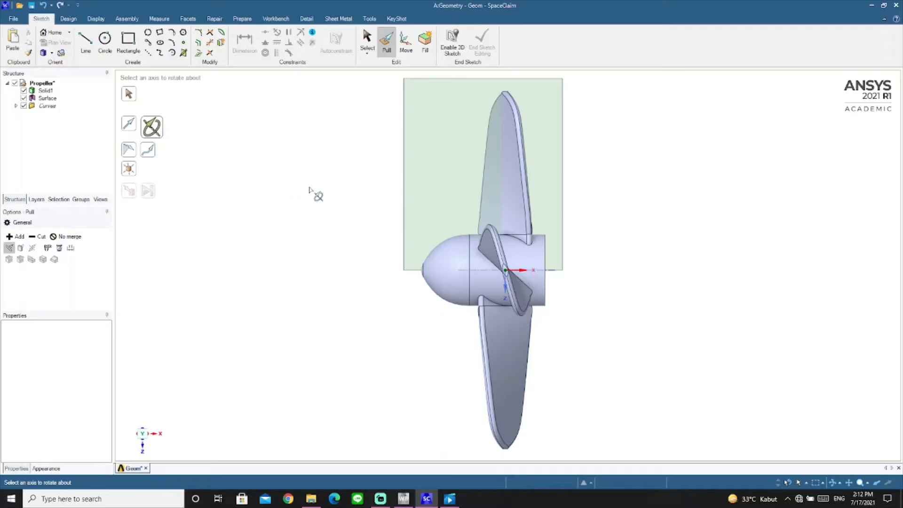
middle_click_drag(325, 194, 353, 201)
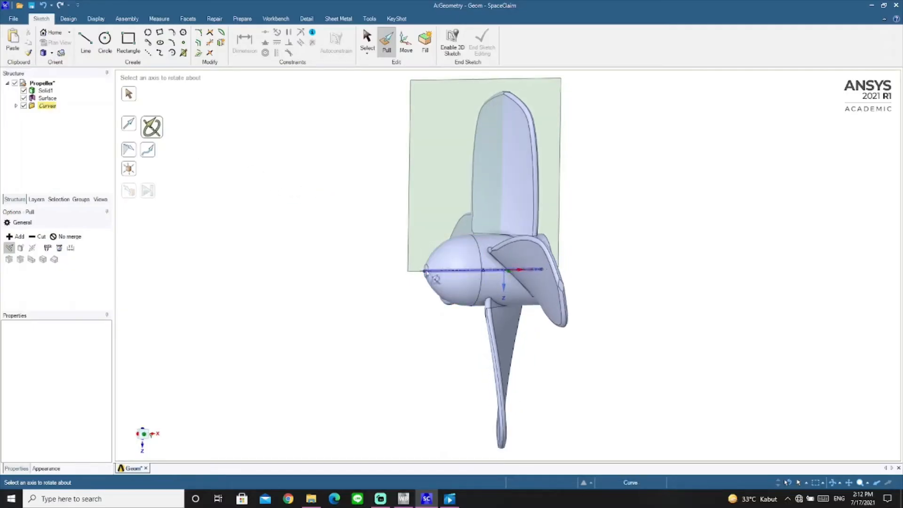
left_click(414, 272)
left_click(443, 132)
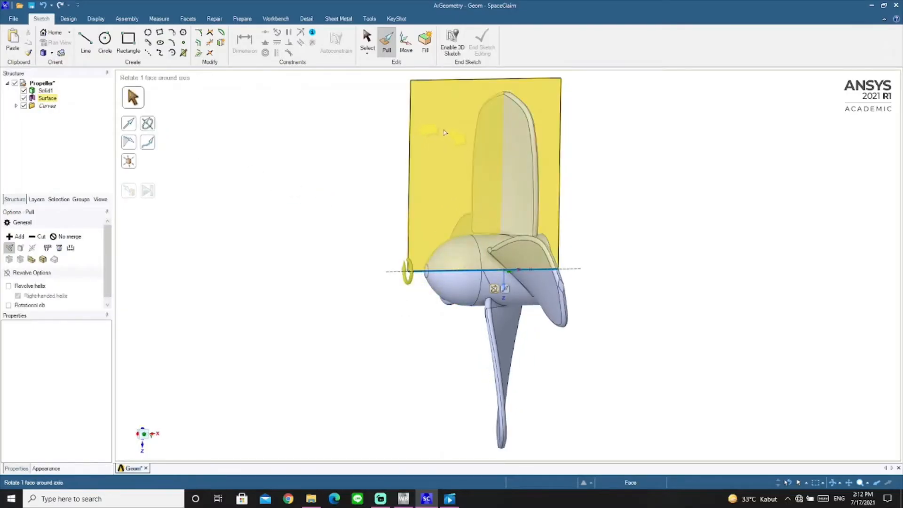
left_click(443, 132)
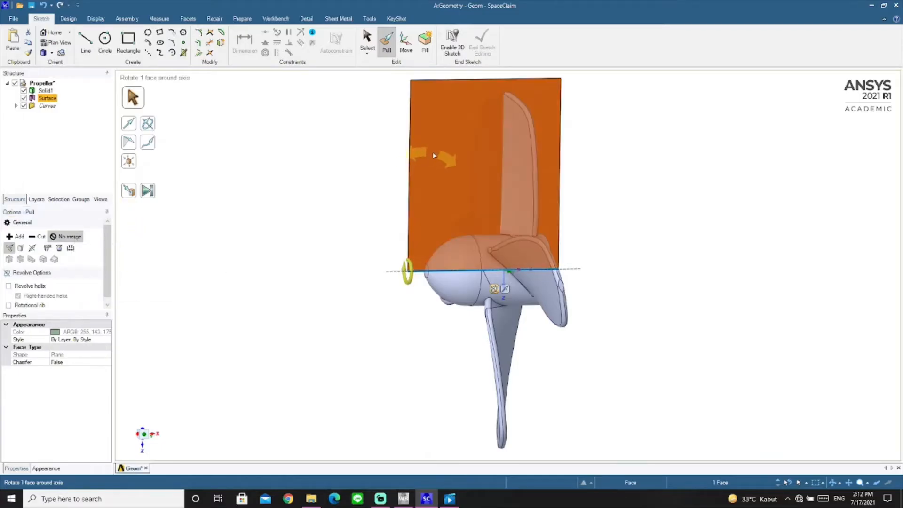
right_click(447, 159)
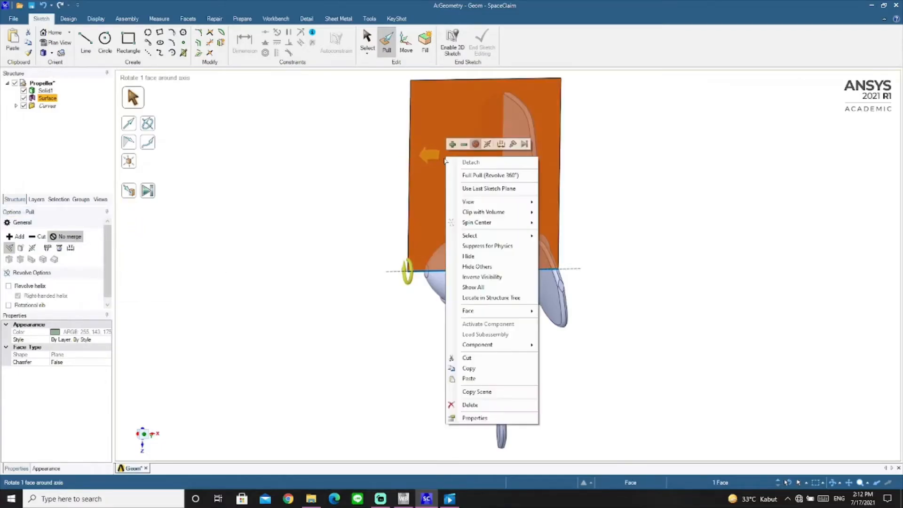
left_click(505, 177)
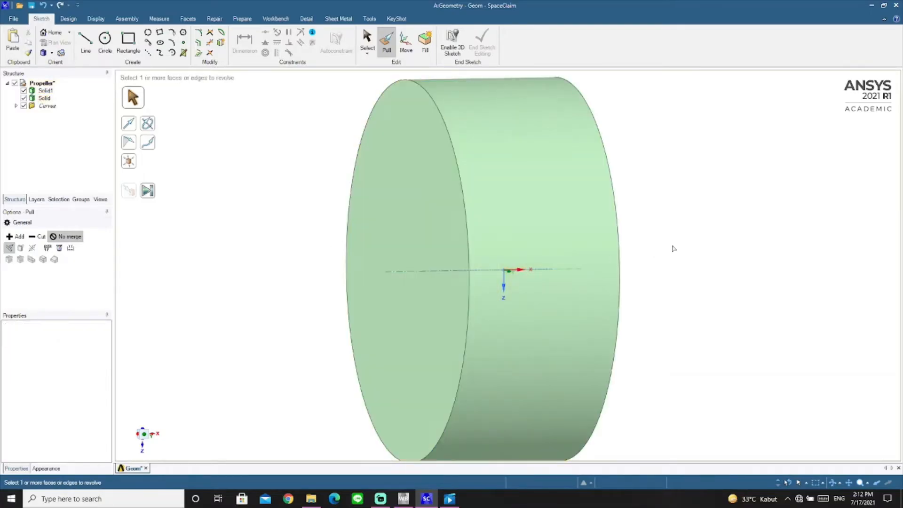
In a new sketch on the plane through the hub axis, draw a rectangle about 13730 by 4940 mm with its base on that axis
mouse_move(677, 246)
middle_mouse_down()
mouse_move(605, 242)
mouse_move(690, 243)
middle_mouse_up()
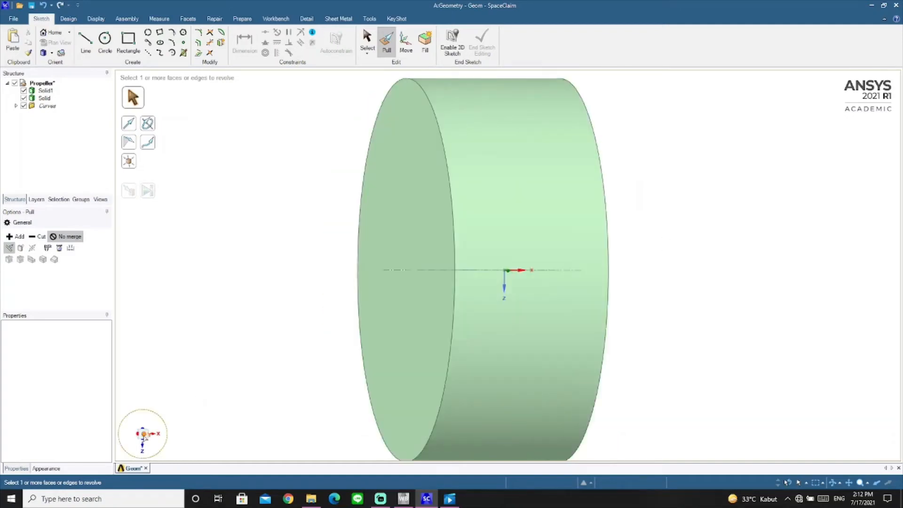
left_click(143, 435)
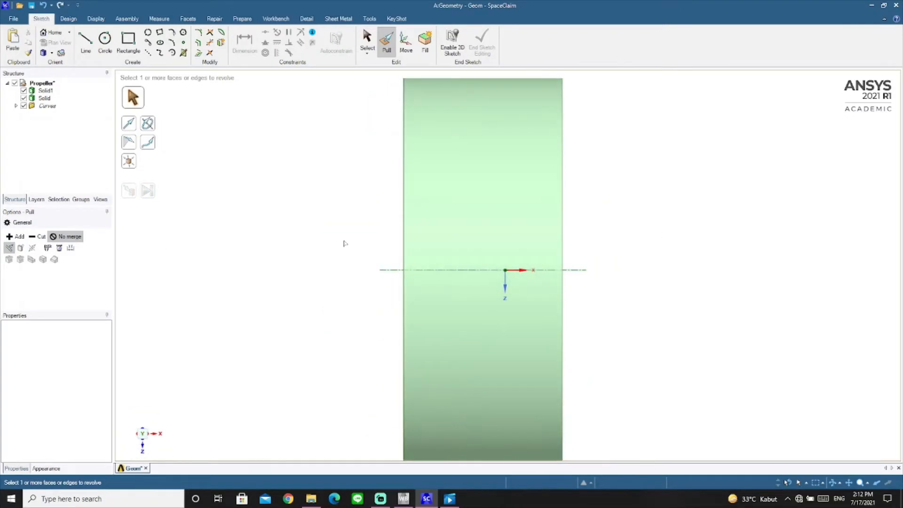
left_click(437, 281)
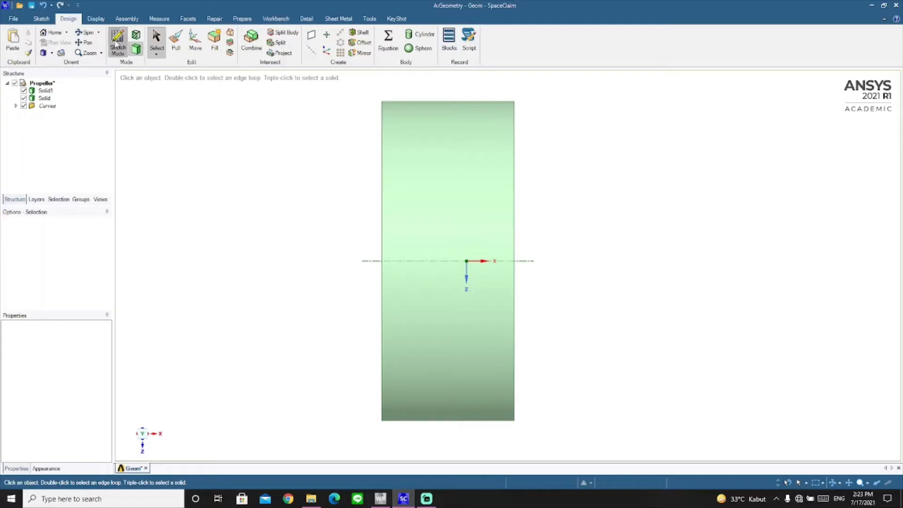
left_click(117, 45)
left_click(374, 266)
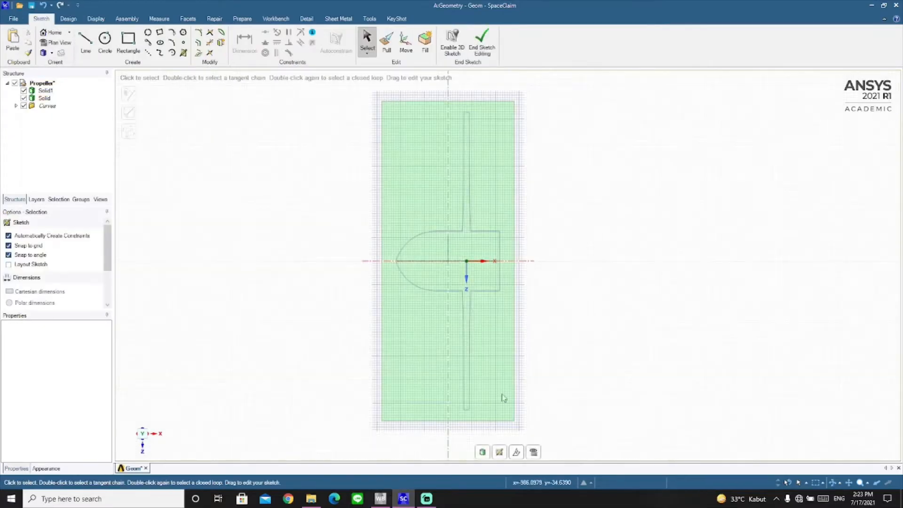
scroll(318, 211, "down", 2)
scroll(318, 211, "down", 2)
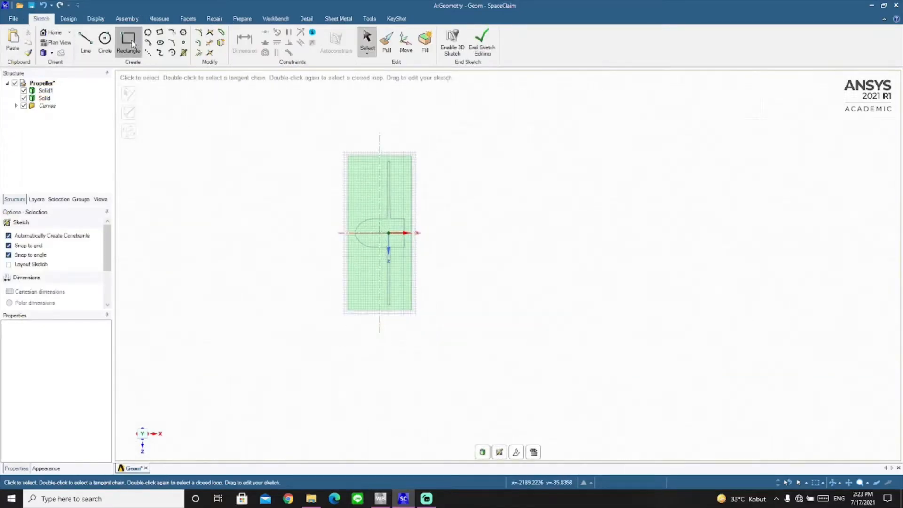
left_click(129, 42)
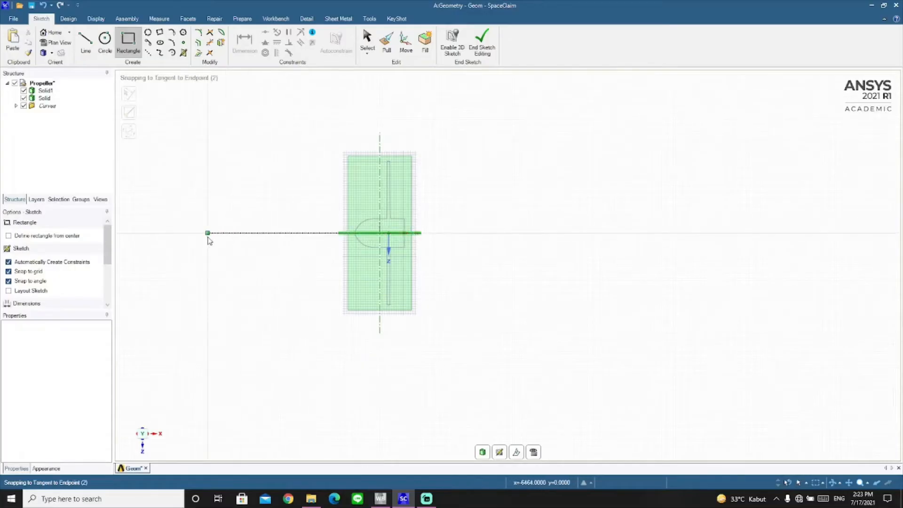
left_click(201, 233)
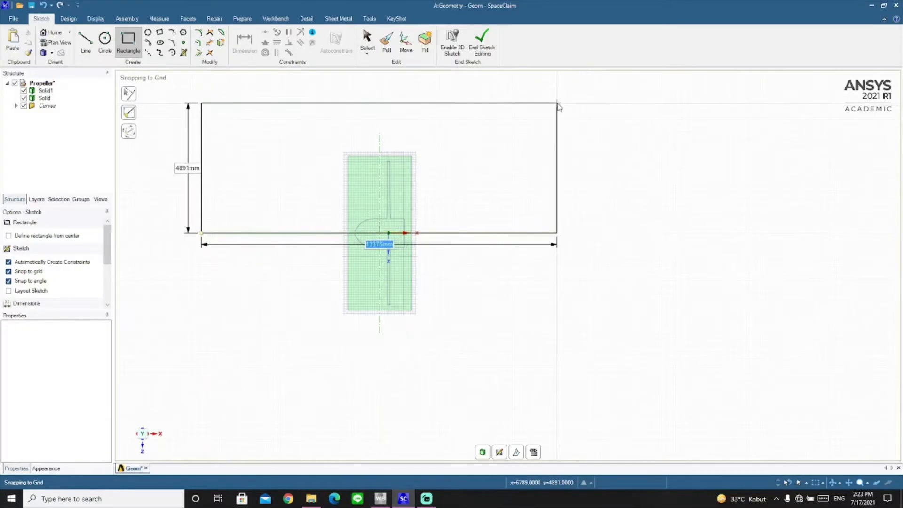
left_click(566, 103)
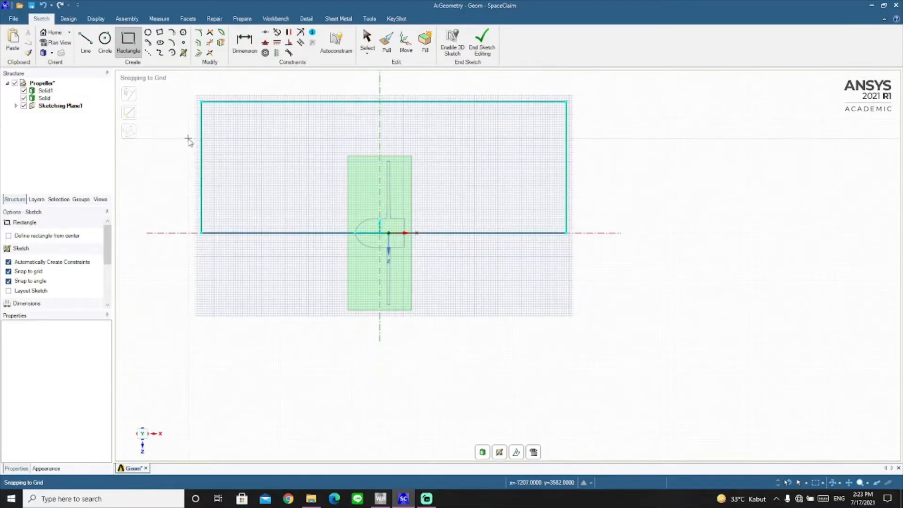
Dimension the large rectangle's height and the distances from the perpendicular construction line to both of its vertical sides
middle_click_drag(181, 141, 221, 172, "shift")
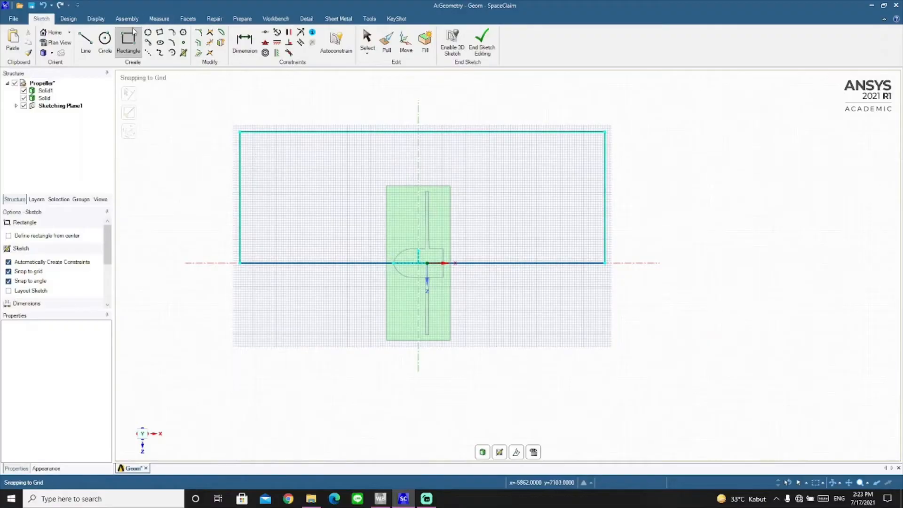
left_click(251, 50)
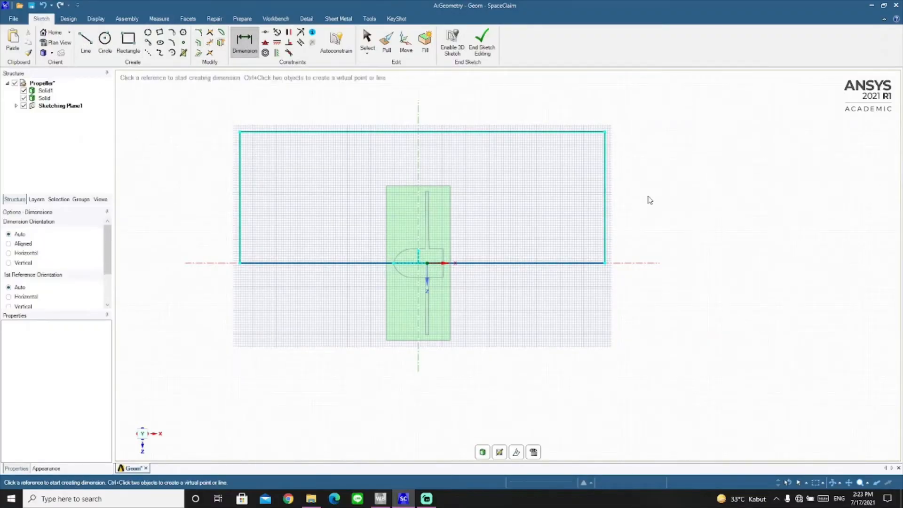
left_click(606, 197)
left_click(676, 198)
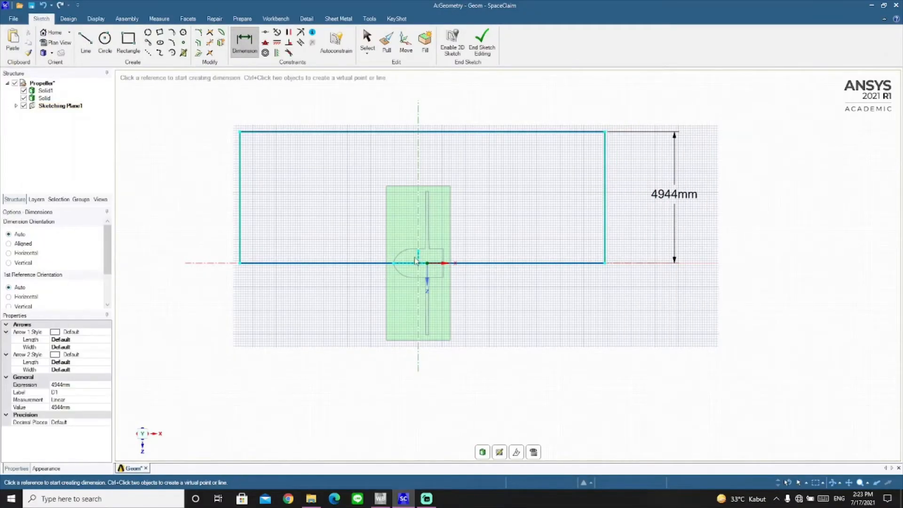
left_click(418, 253)
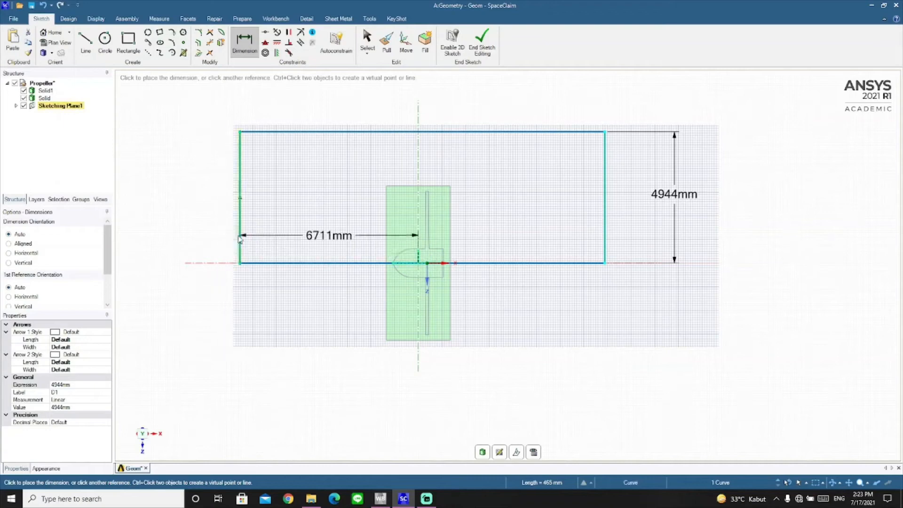
left_click(320, 301)
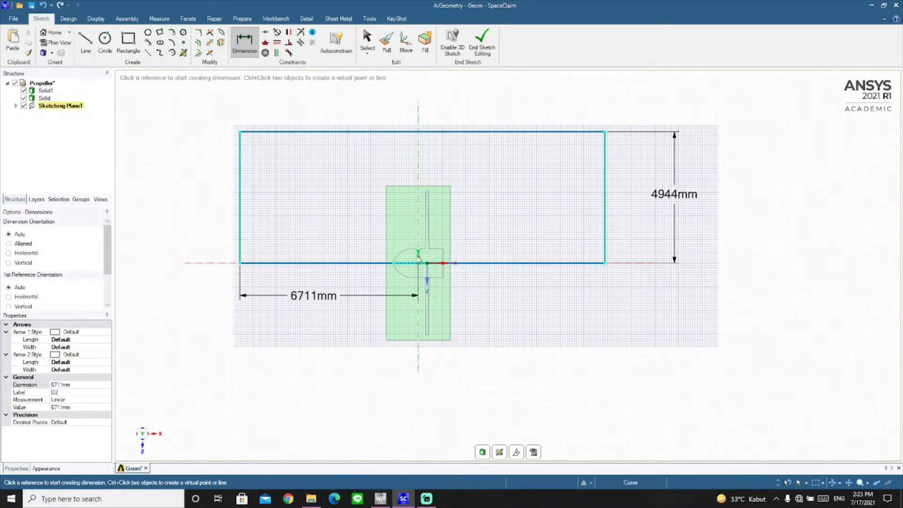
left_click(418, 256)
left_click(605, 258)
left_click(546, 295)
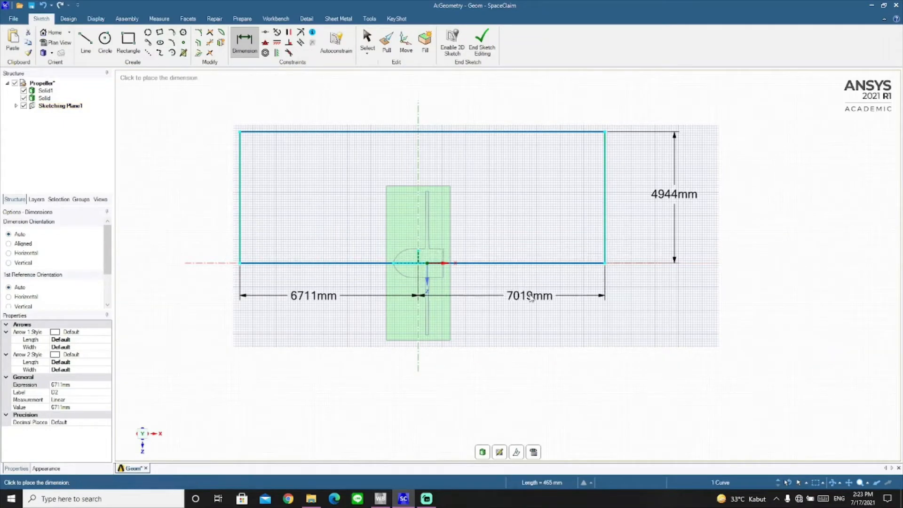
Set the large rectangle's height to 10800 mm and the distance from the construction line to the side behind the hub to 16200 mm
double_click(666, 201)
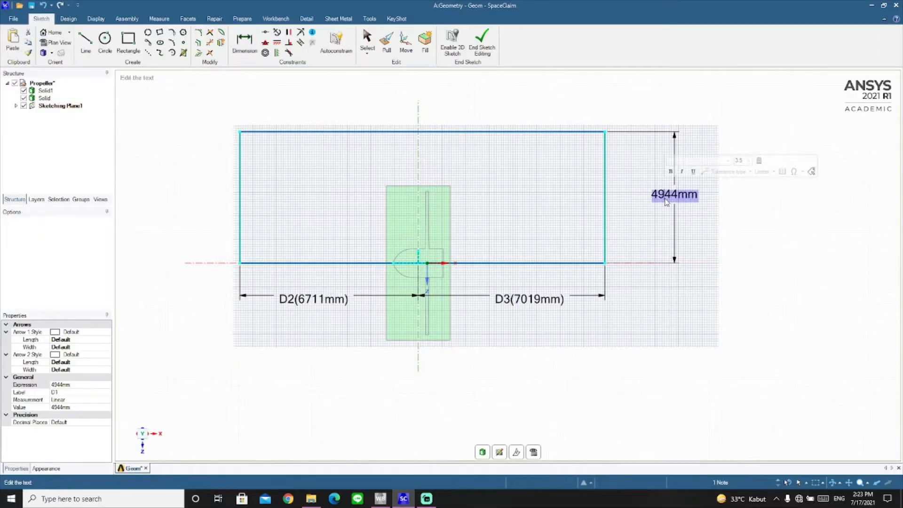
type("10800mm")
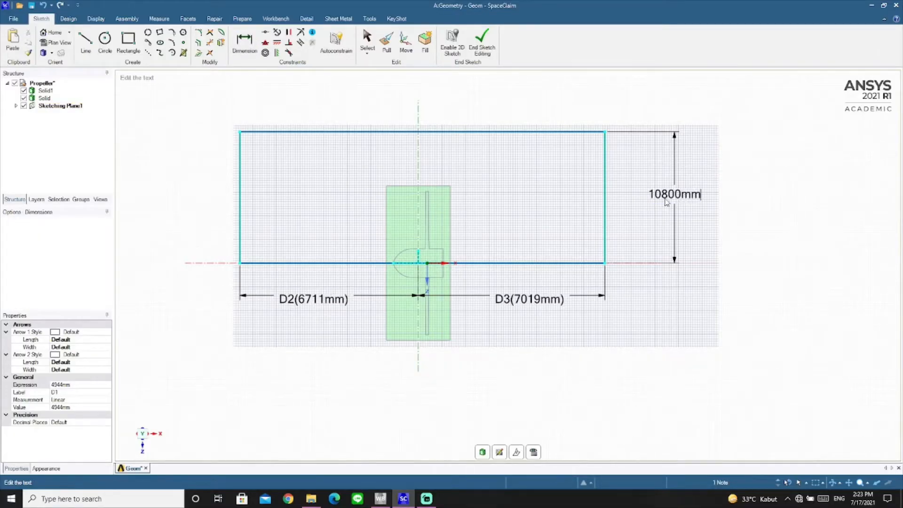
key("Return")
double_click(526, 301)
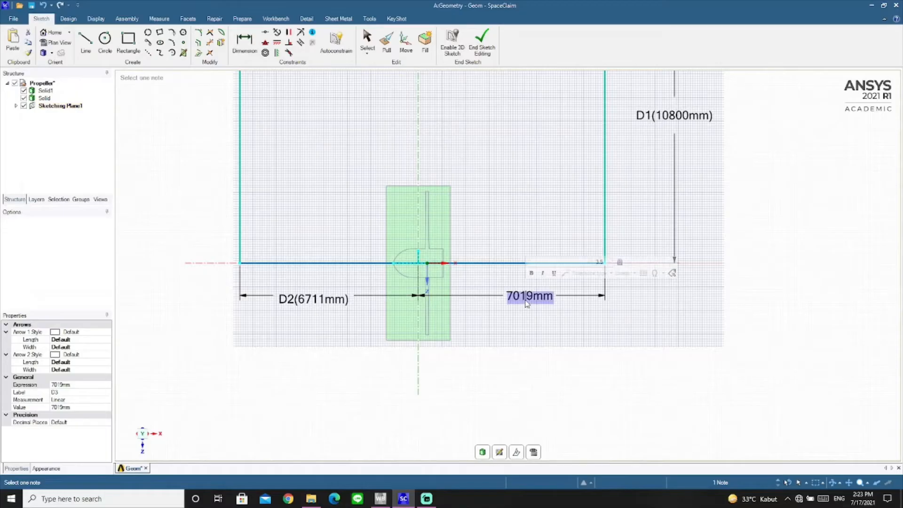
left_click_drag(508, 301, 554, 303)
type("162")
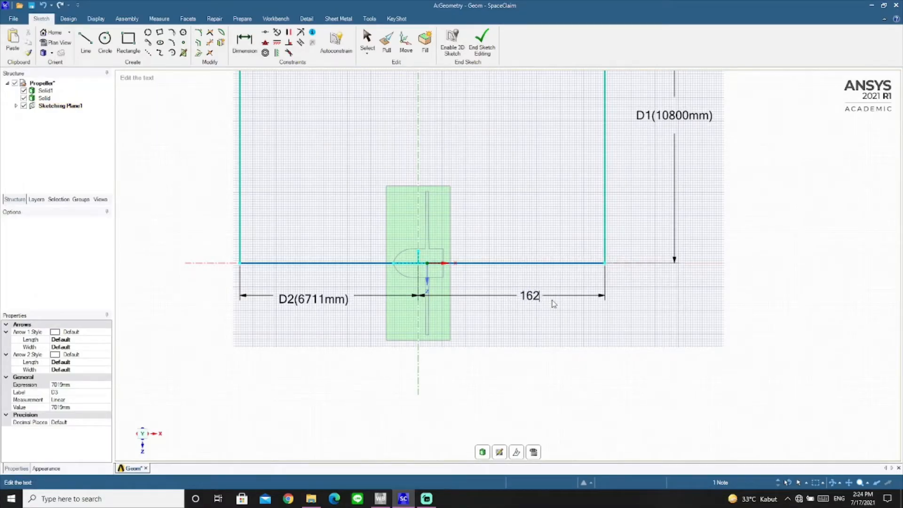
type("00mm")
key("Return")
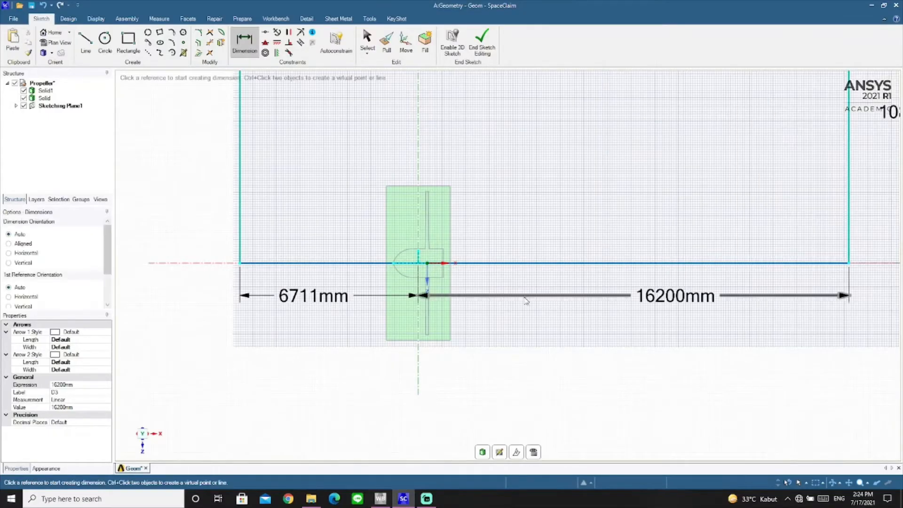
Set the distance from the construction line to the large rectangle's side ahead of the hub nose to 21600 mm
left_click(337, 299)
double_click(337, 300)
type("21600")
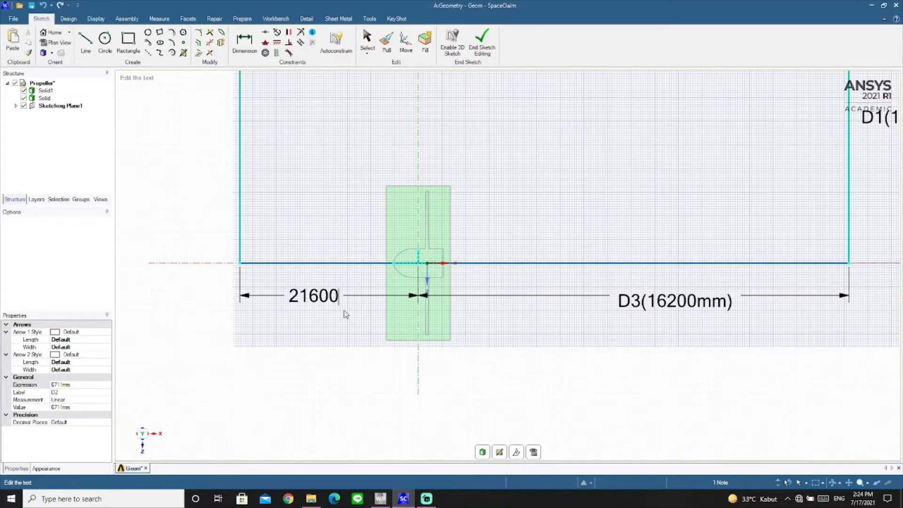
type("mm")
key("Return")
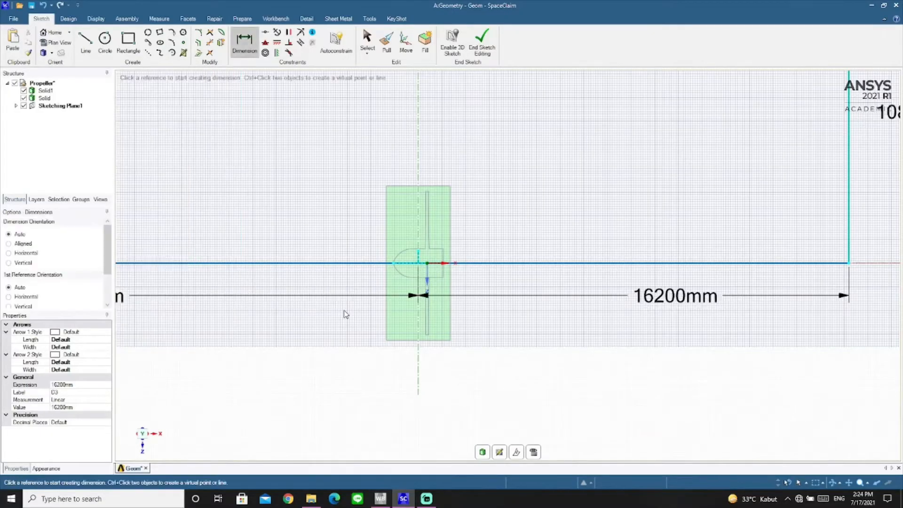
Revolve the large rectangle a full 360° about its base edge on the hub axis, without merging it into the existing bodies
scroll(343, 309, "down", 5)
mouse_move(297, 358)
middle_mouse_down("shift")
mouse_move(351, 359)
mouse_move(391, 346)
mouse_move(385, 355)
mouse_move(395, 353)
middle_mouse_up("shift")
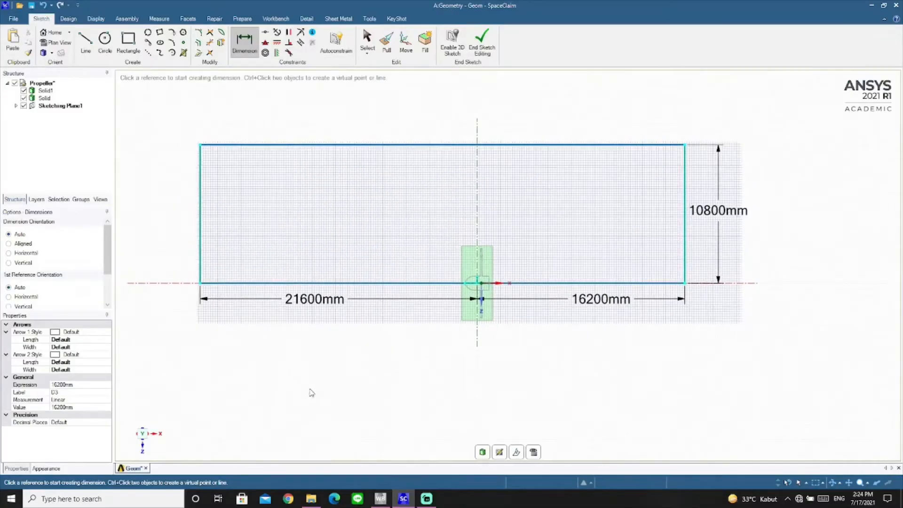
mouse_move(264, 379)
middle_mouse_down()
mouse_move(324, 379)
mouse_move(296, 382)
middle_mouse_up()
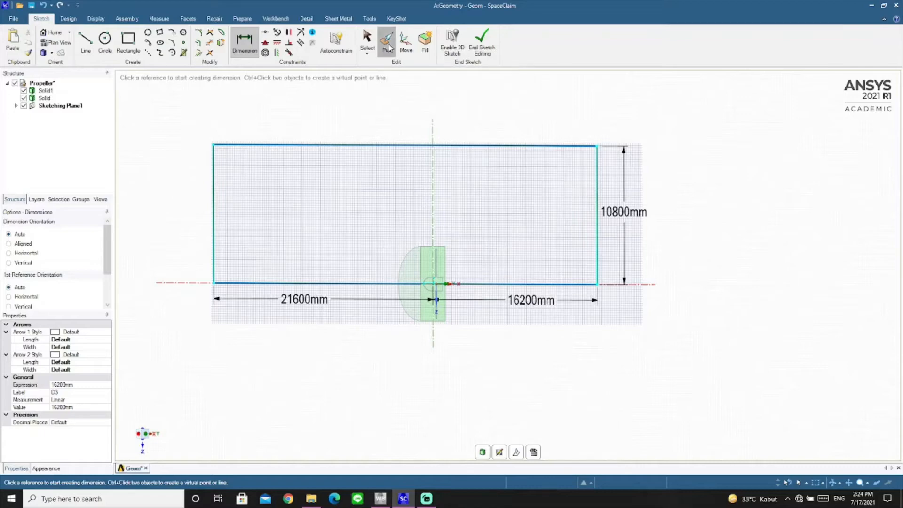
left_click(389, 47)
left_click(151, 127)
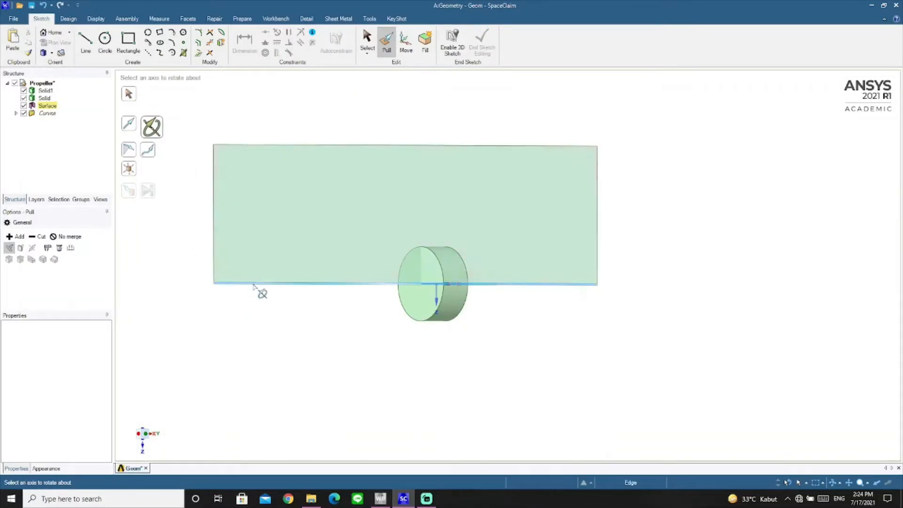
left_click(254, 284)
left_click(262, 210)
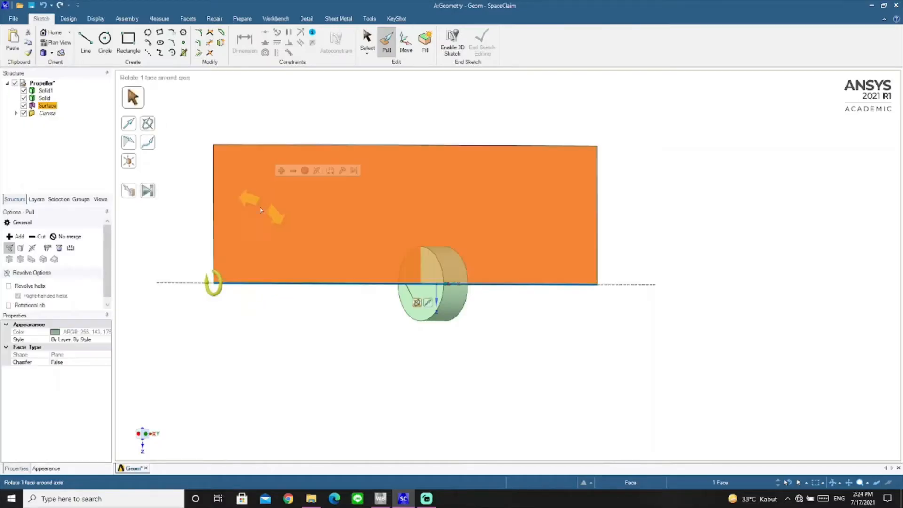
right_click(313, 194)
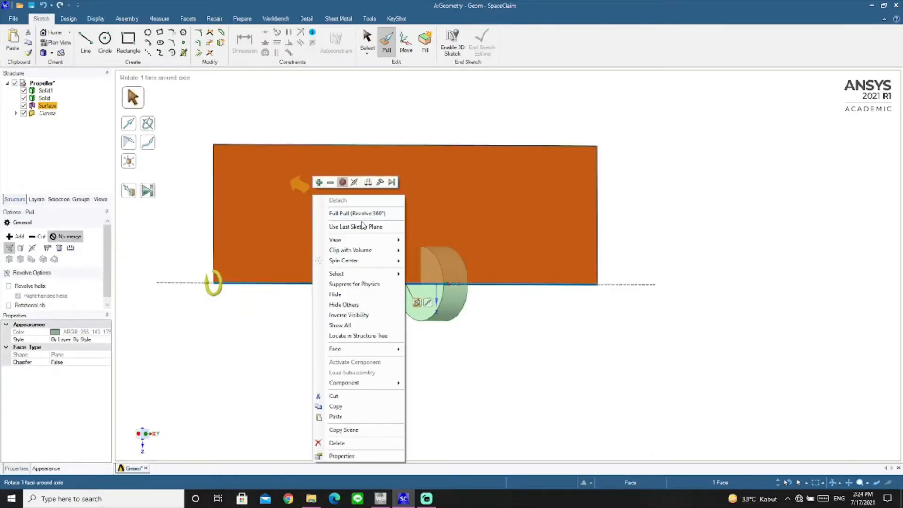
left_click(356, 213)
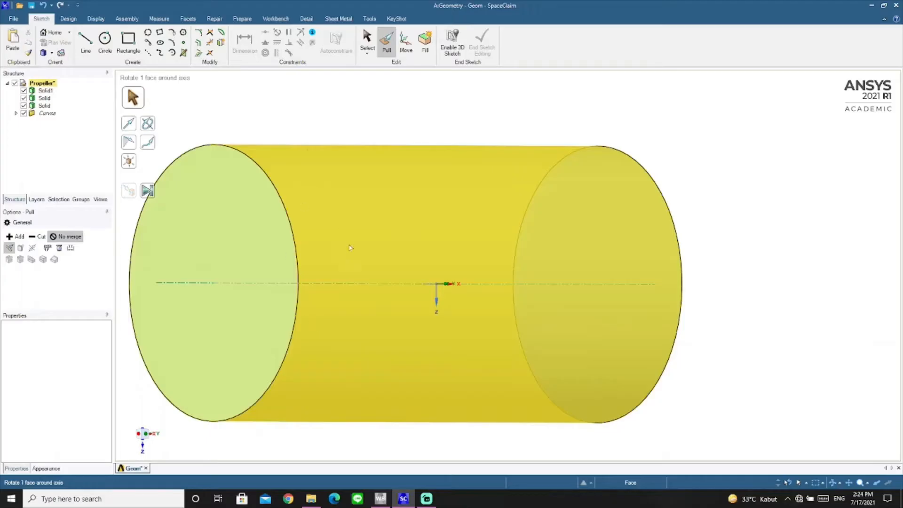
left_click(260, 127)
middle_click_drag(260, 126, 292, 125, "ctrl")
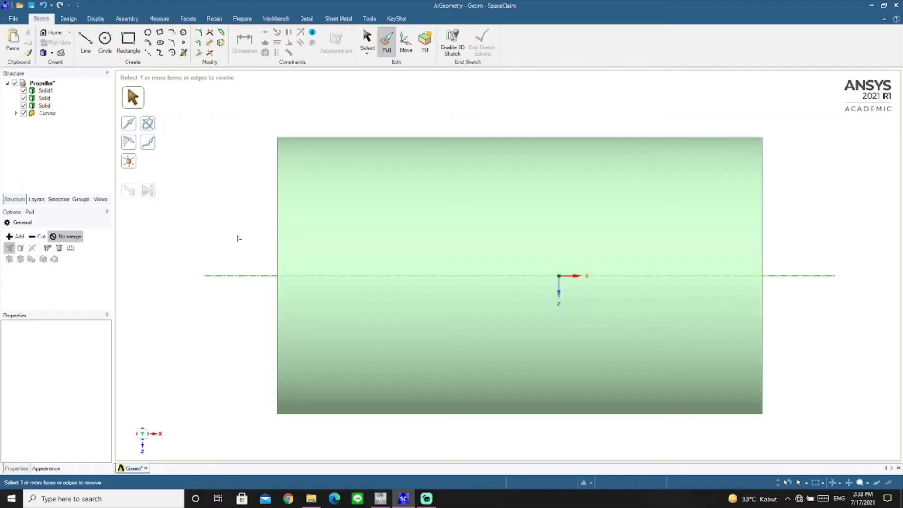
Rename the large outer cylinder body as DomainStatik
key("s")
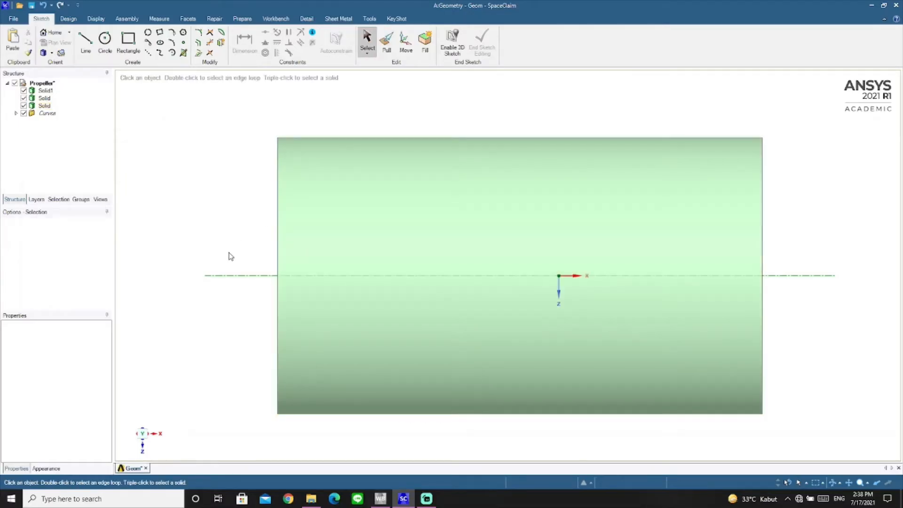
middle_click_drag(230, 254, 270, 289)
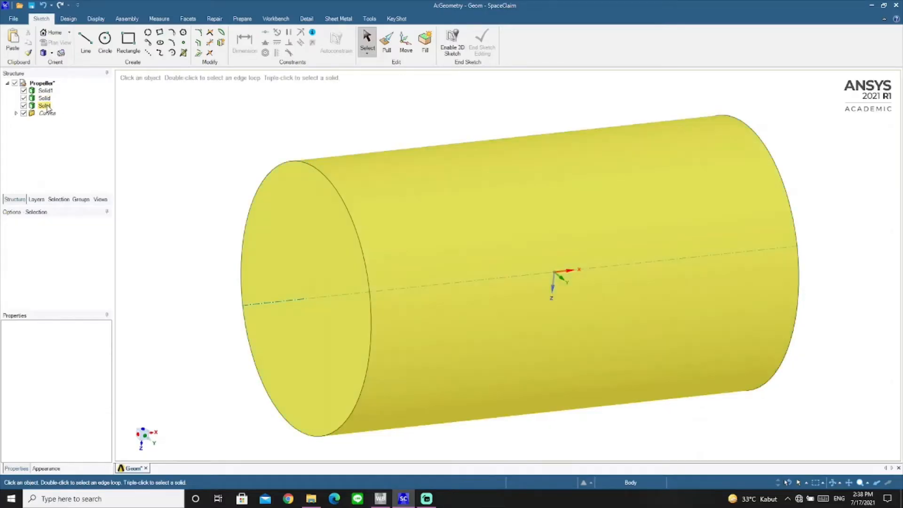
left_click(49, 106)
right_click(48, 105)
left_click(91, 158)
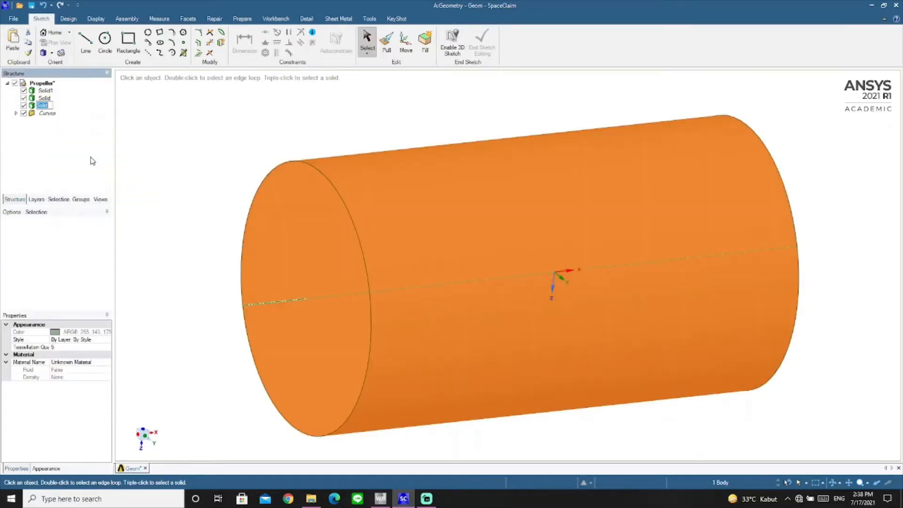
type("DomainStack")
key("Return")
Rename the small inner cylinder body as DomainBerputar
right_click(44, 97)
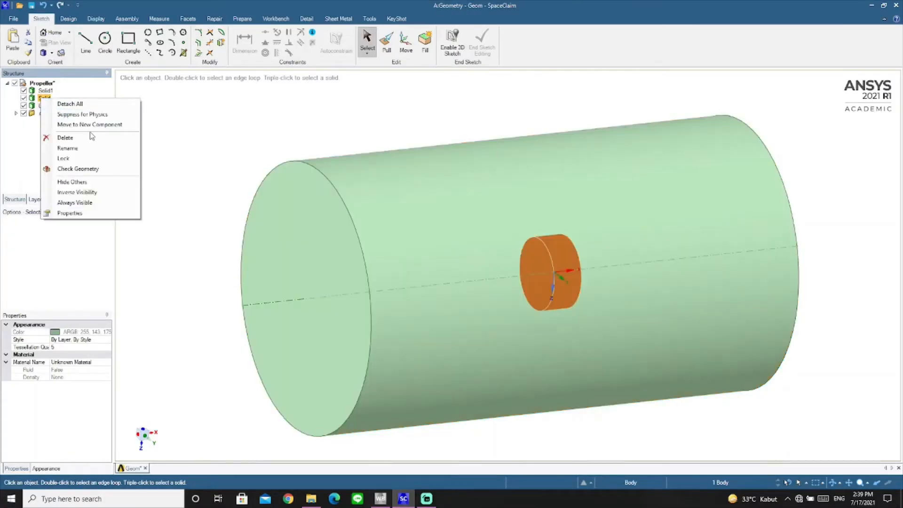
left_click(68, 148)
type("Domai")
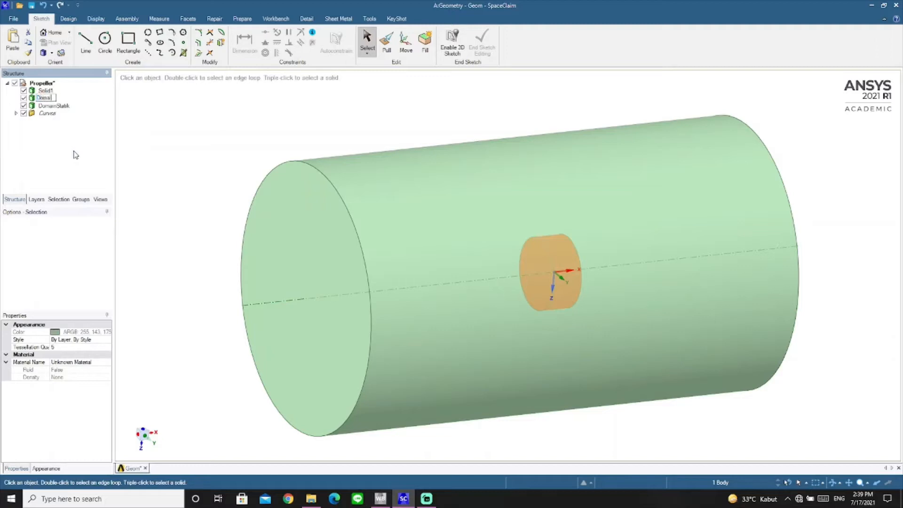
type("nRo")
key("Return")
Rename the propeller body as Propeller and clear the selection
right_click(44, 91)
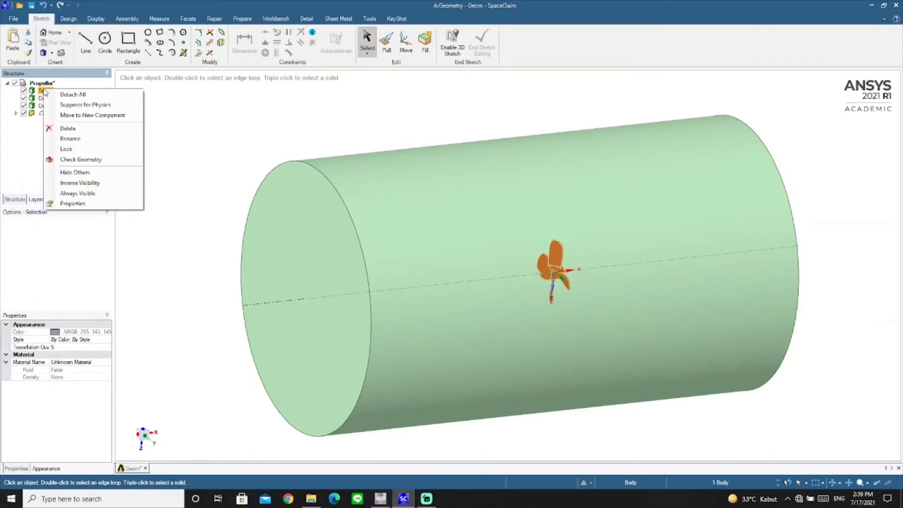
left_click(70, 138)
type("Propeller")
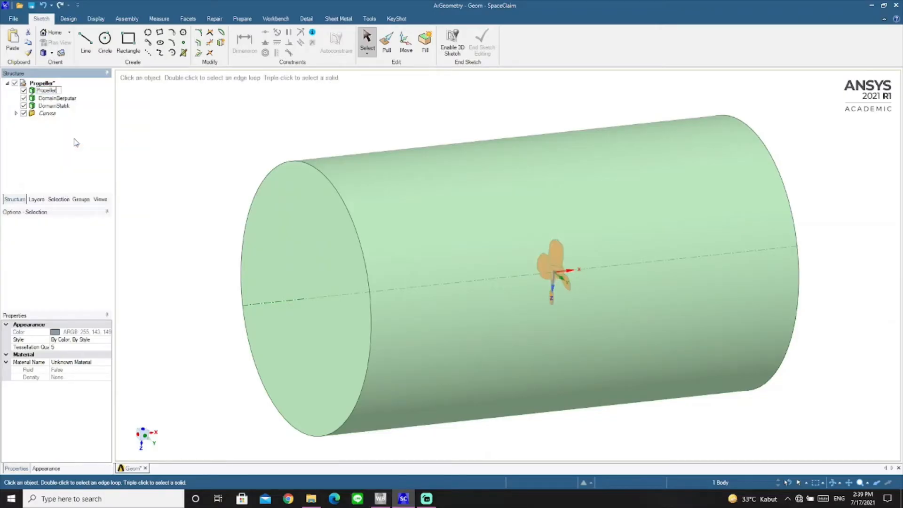
key("Return")
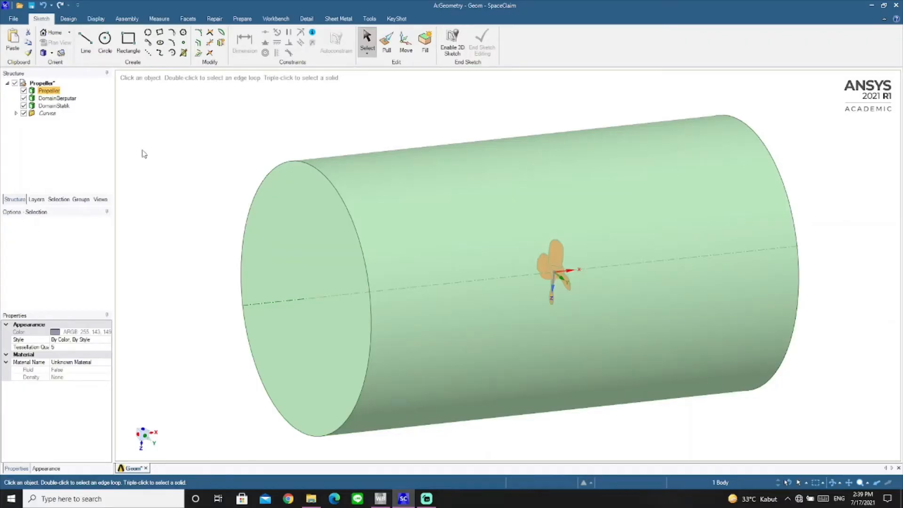
key("Delete")
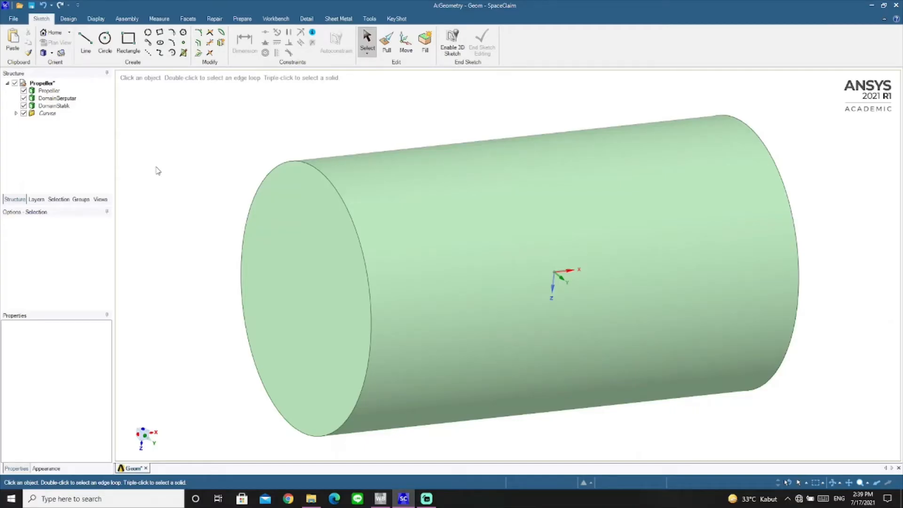
Use Combine to cut DomainStatik with DomainBerputar, keeping the cutter, and remove the overlapping cylindrical region
left_click(68, 19)
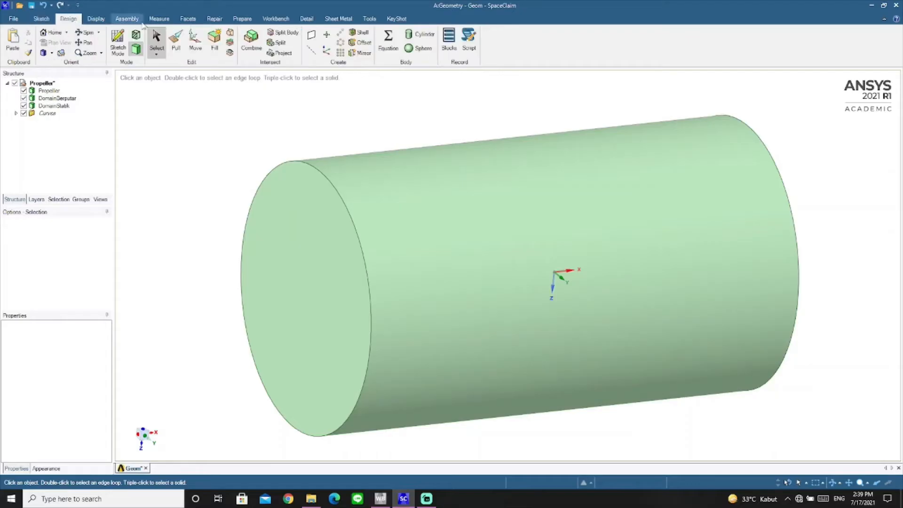
left_click(252, 40)
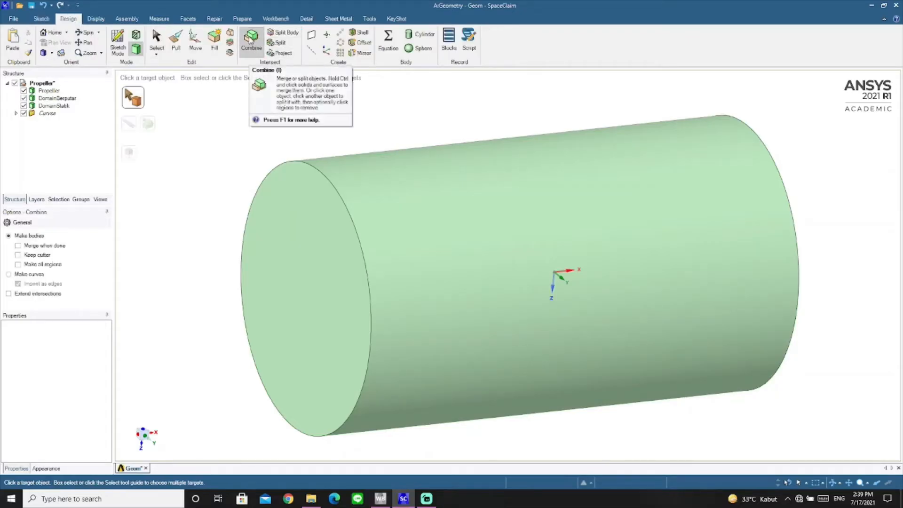
left_click(19, 255)
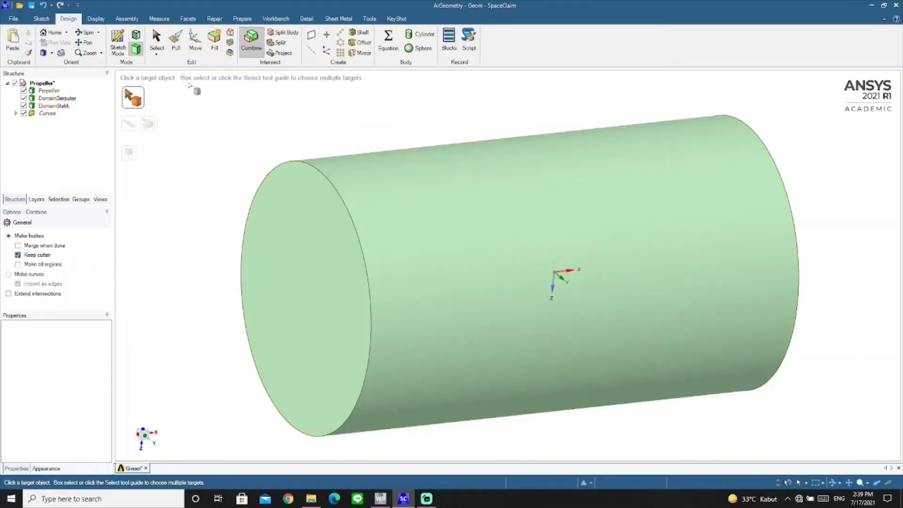
left_click(62, 106)
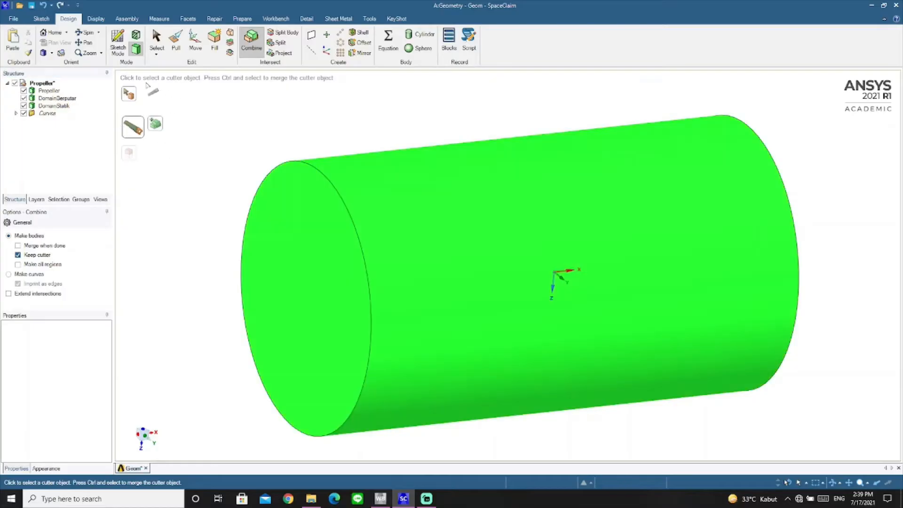
left_click(66, 100)
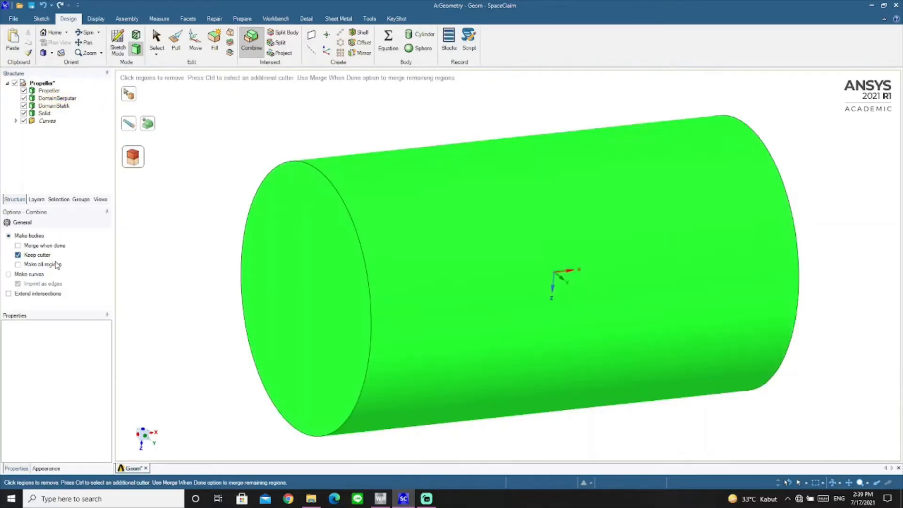
left_click(32, 257)
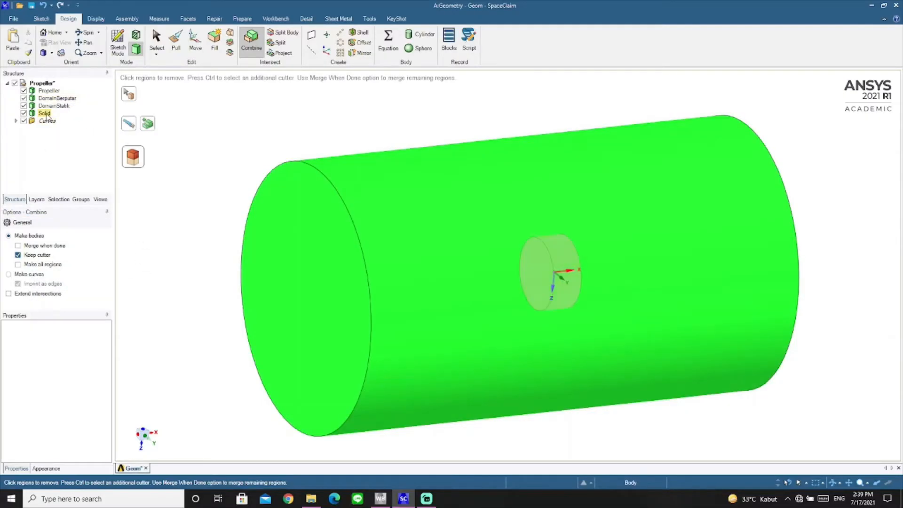
left_click(45, 114)
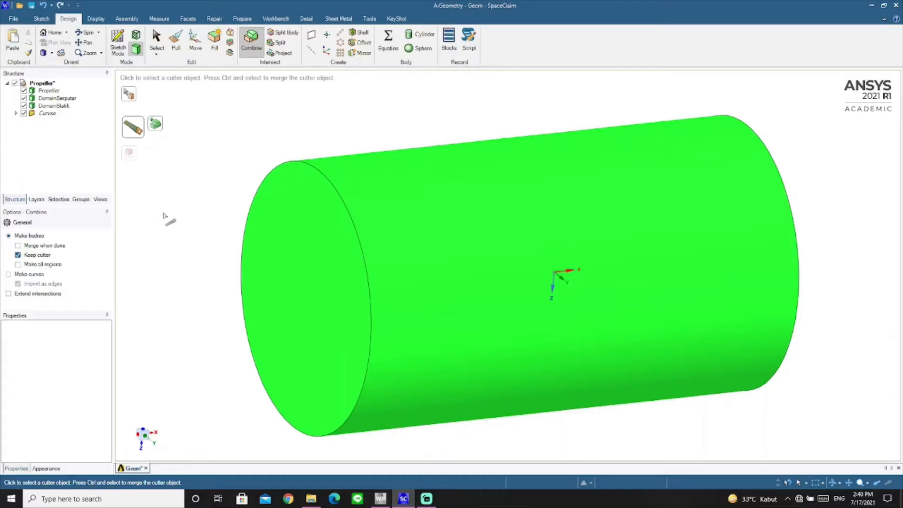
Subtract the Propeller body from DomainBerputar without keeping the cutter, and remove the leftover propeller-shaped region
left_click(134, 97)
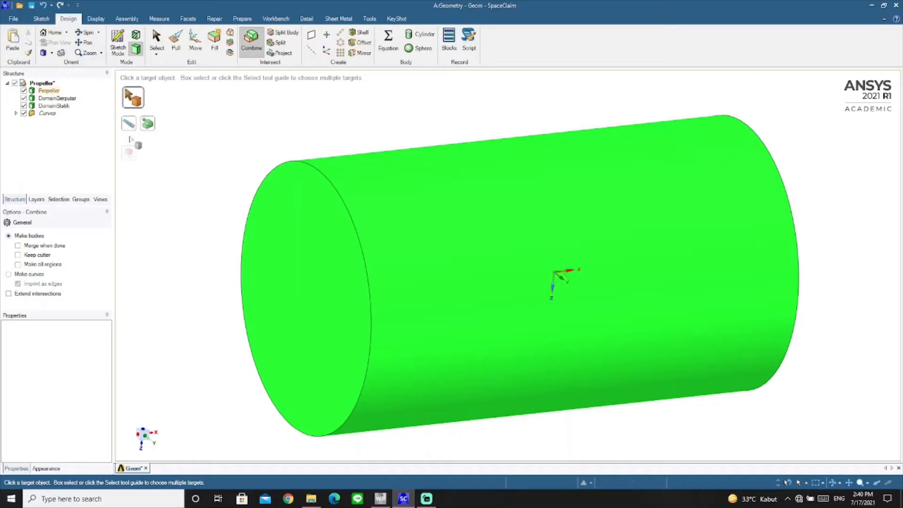
left_click(133, 128)
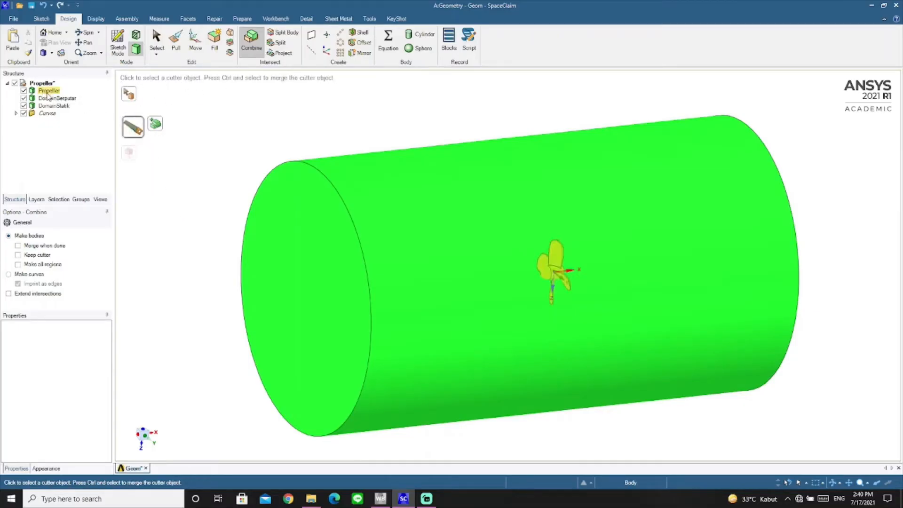
left_click(50, 94)
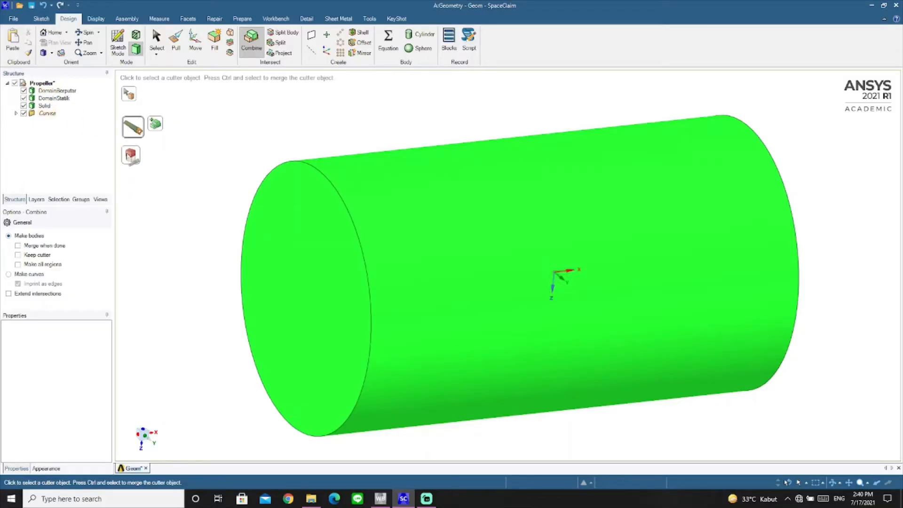
left_click(130, 155)
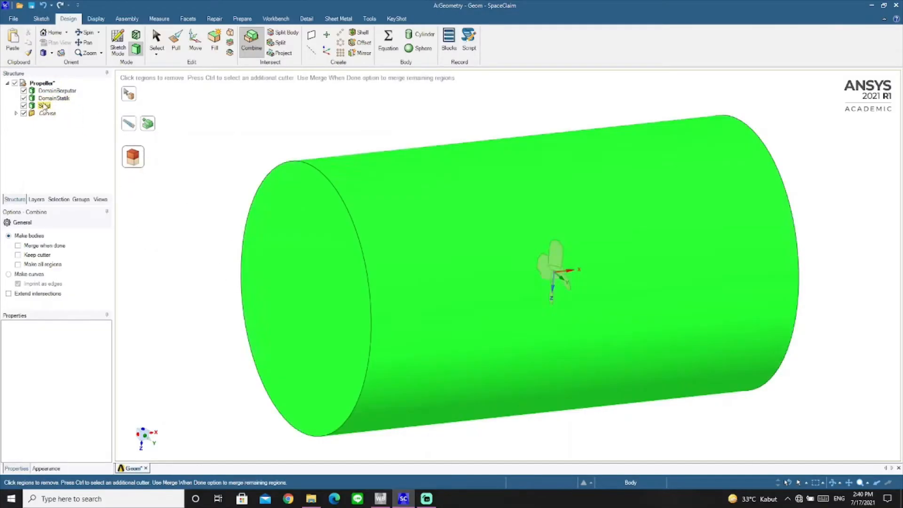
left_click(46, 106)
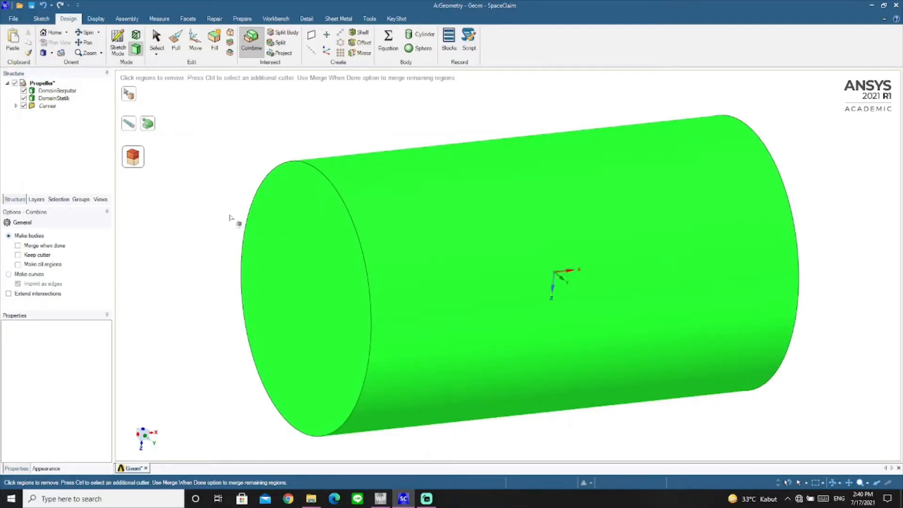
Section both domains along the hub axis and examine the propeller cavity and the boundary between the inner and outer domains
left_click(146, 436)
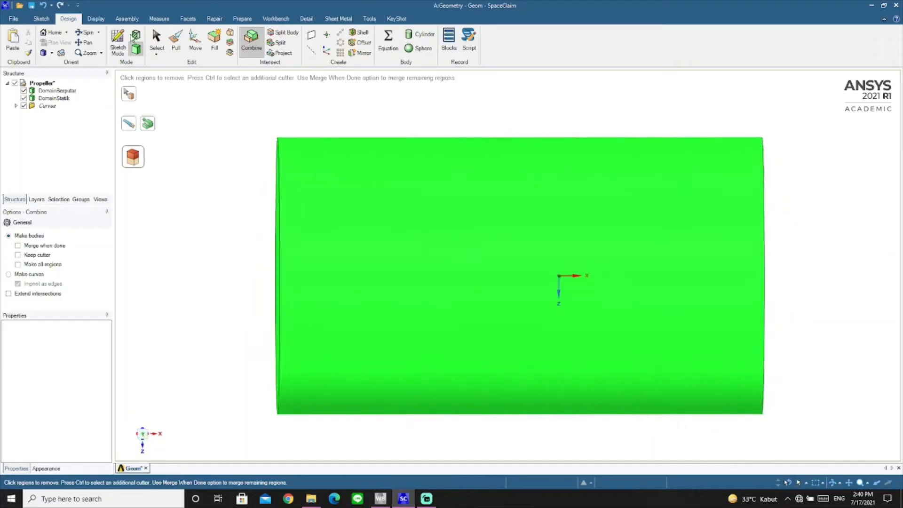
left_click(135, 38)
scroll(569, 263, "up", 4)
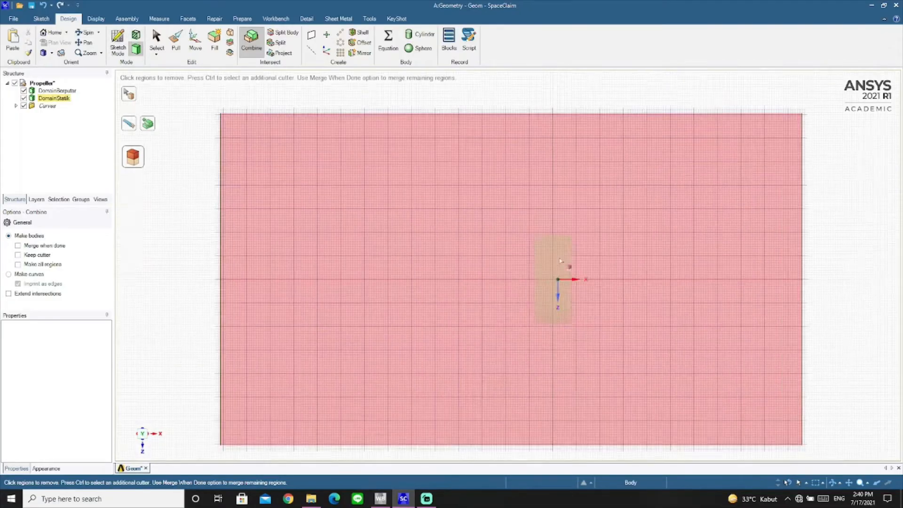
left_click(559, 226)
scroll(624, 307, "down", 5)
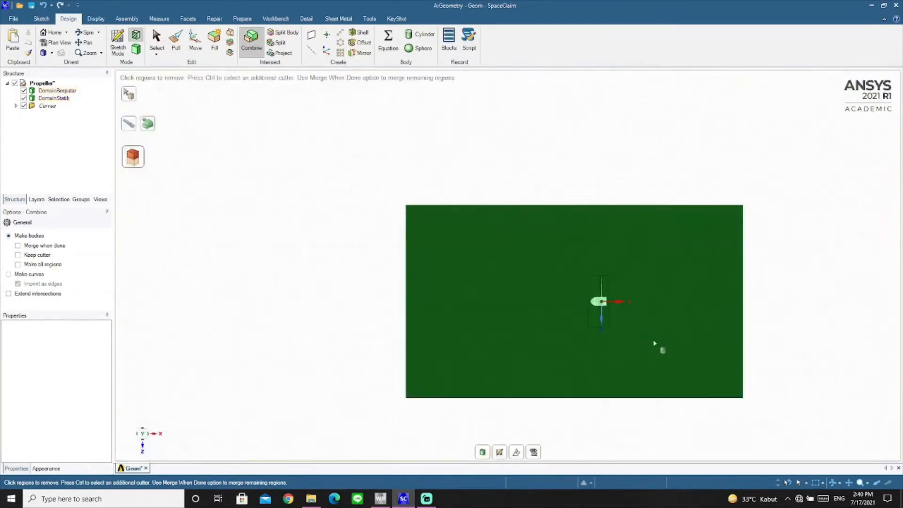
scroll(655, 344, "up", 4)
mouse_move(591, 277)
middle_mouse_down()
mouse_move(621, 301)
mouse_move(586, 274)
middle_mouse_up()
scroll(564, 268, "up", 4)
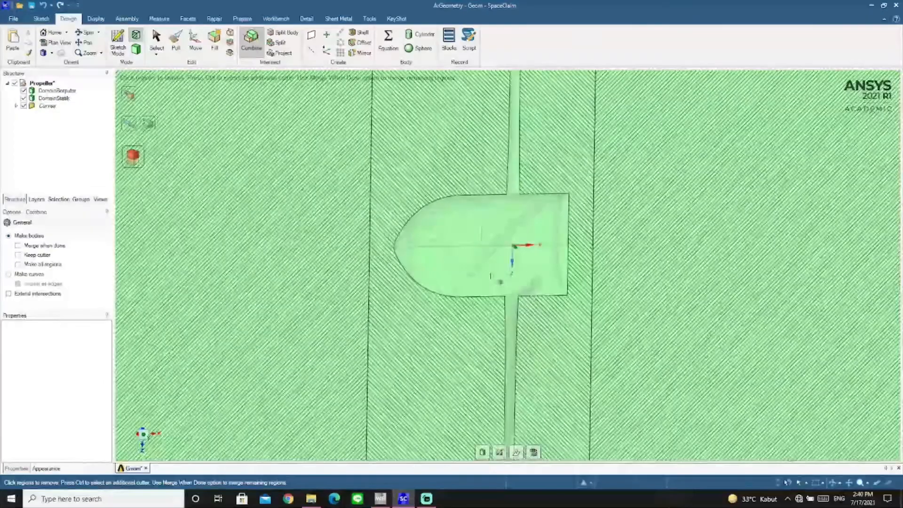
scroll(451, 285, "down", 8)
scroll(451, 285, "up", 3)
scroll(451, 285, "down", 2)
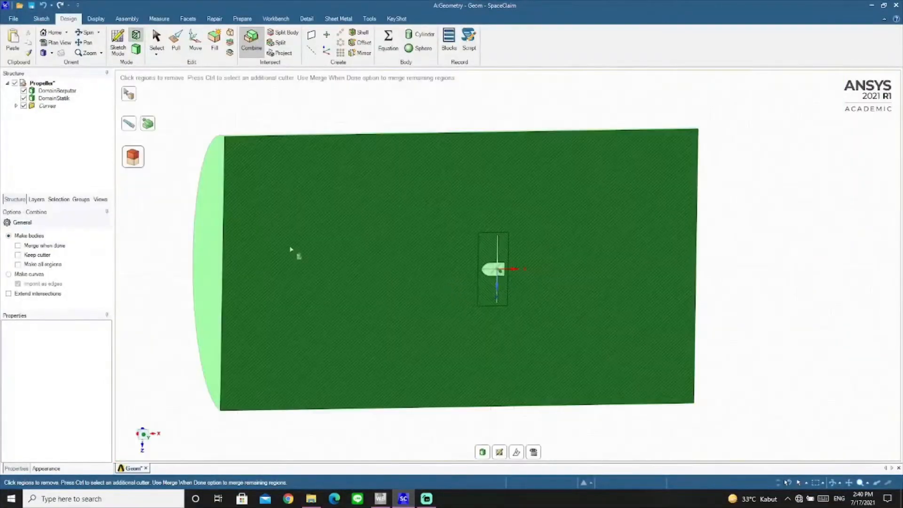
Hide DomainBerputar in the section view and check the cylindrical cavity inside DomainStatik
left_click(23, 90)
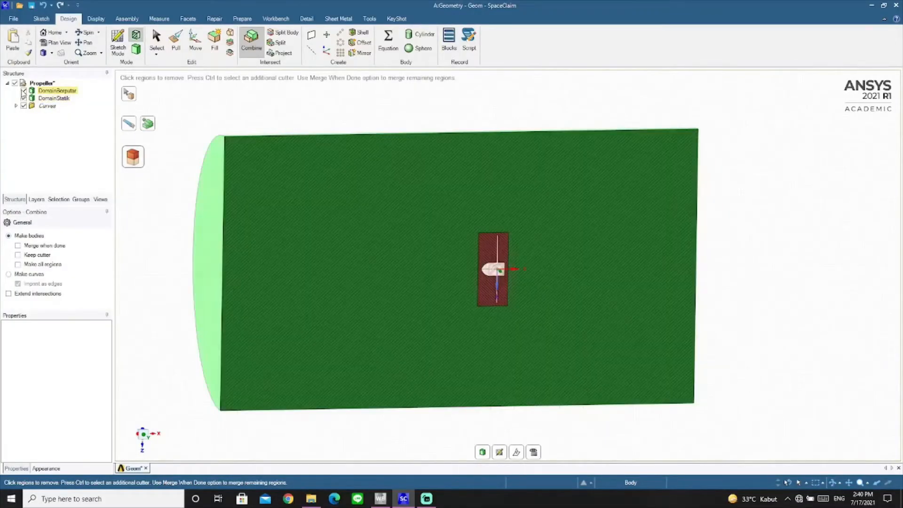
scroll(455, 296, "up", 4)
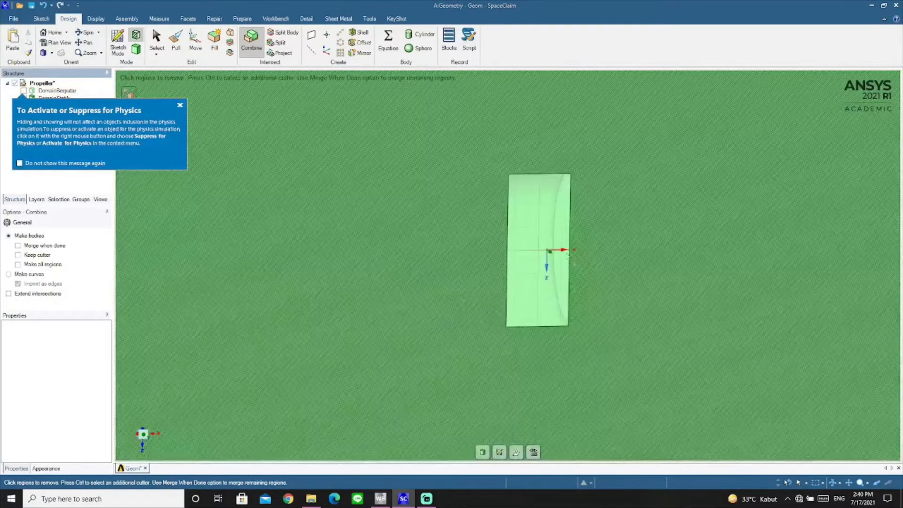
Dismiss the notice about activating or suppressing for physics and exit the Combine tool
middle_click_drag(586, 266, 564, 229)
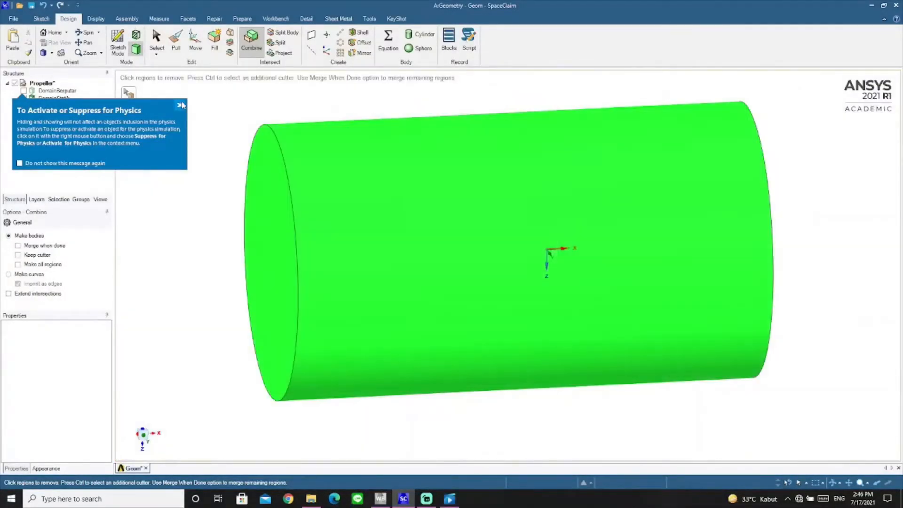
left_click(180, 105)
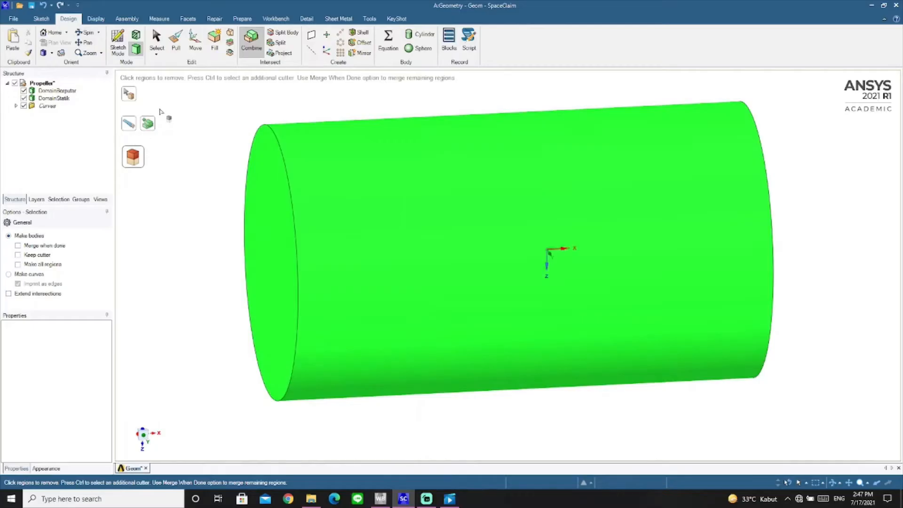
key("Escape")
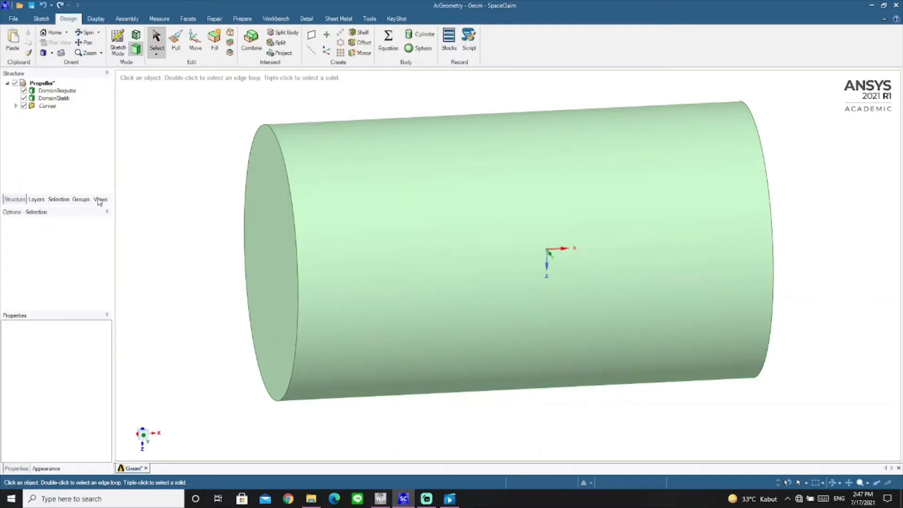
Create a named selection called Inlet from the outer cylinder's flat end face on the positive X side
left_click(81, 199)
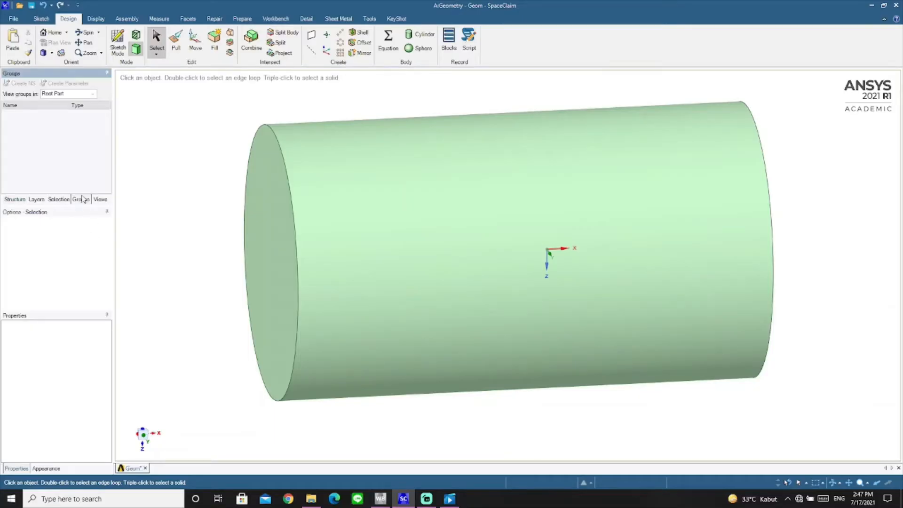
left_click(379, 271)
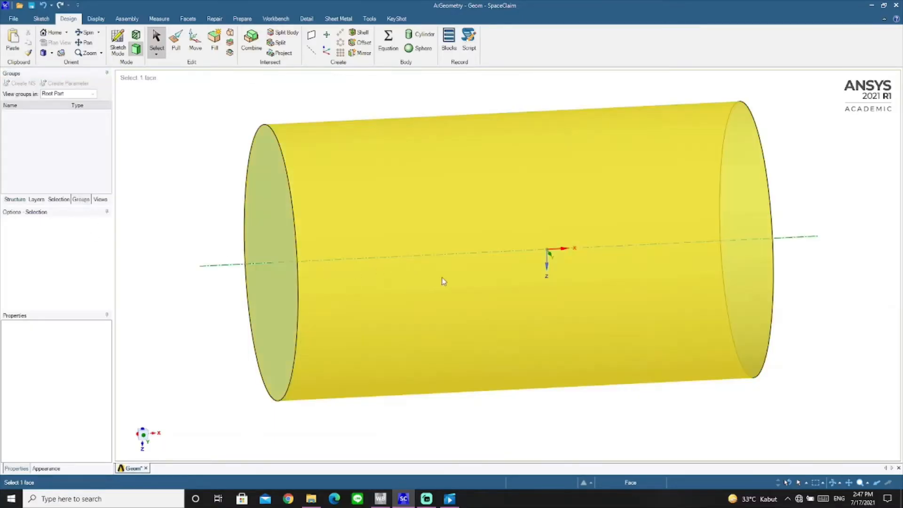
left_click(814, 179)
middle_click_drag(767, 175, 740, 182)
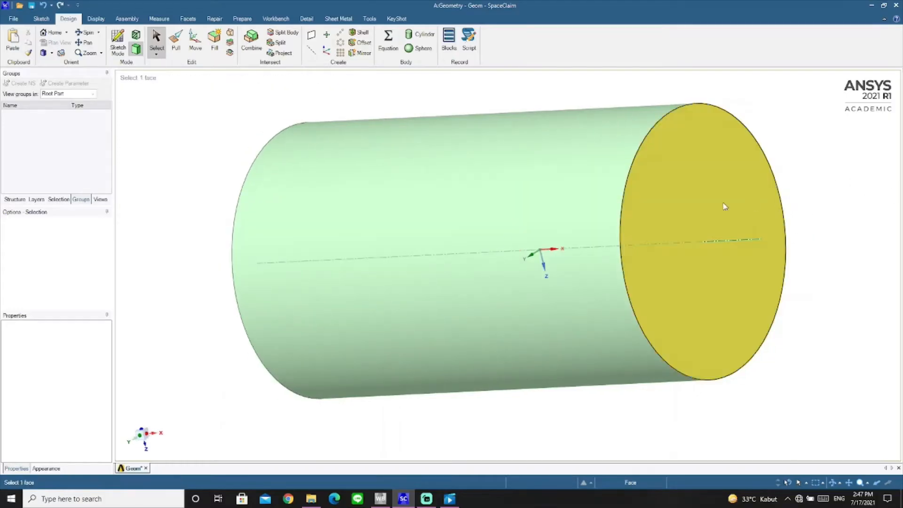
left_click(673, 203)
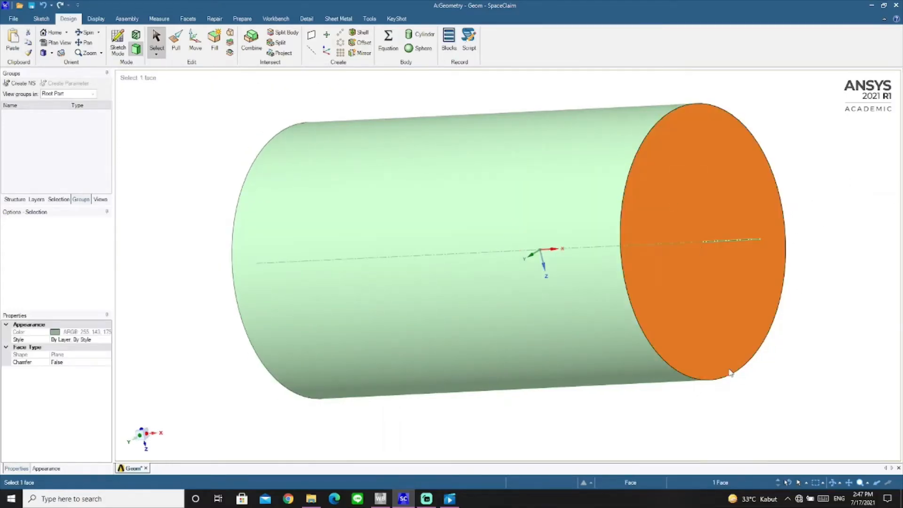
left_click(23, 84)
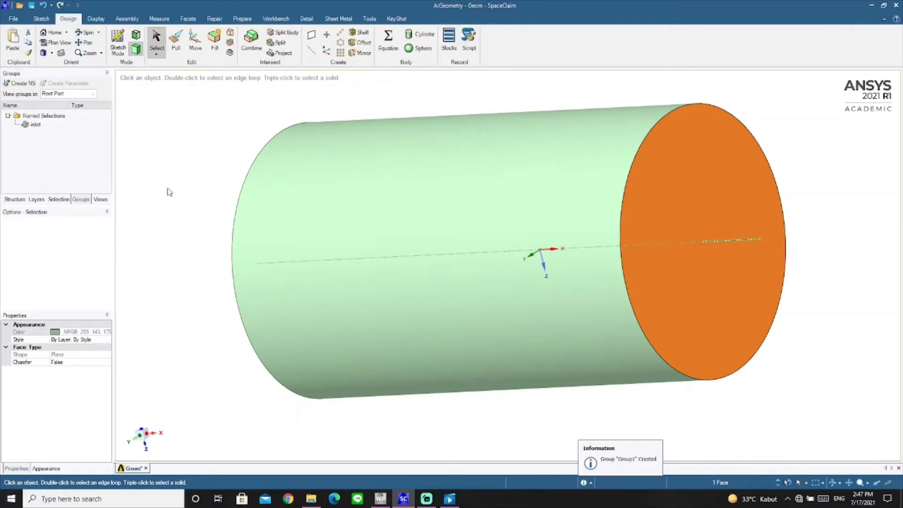
Create a named selection called Outlet from the outer cylinder's opposite flat end face on the negative X side
middle_click_drag(177, 191, 289, 202)
left_click(290, 202)
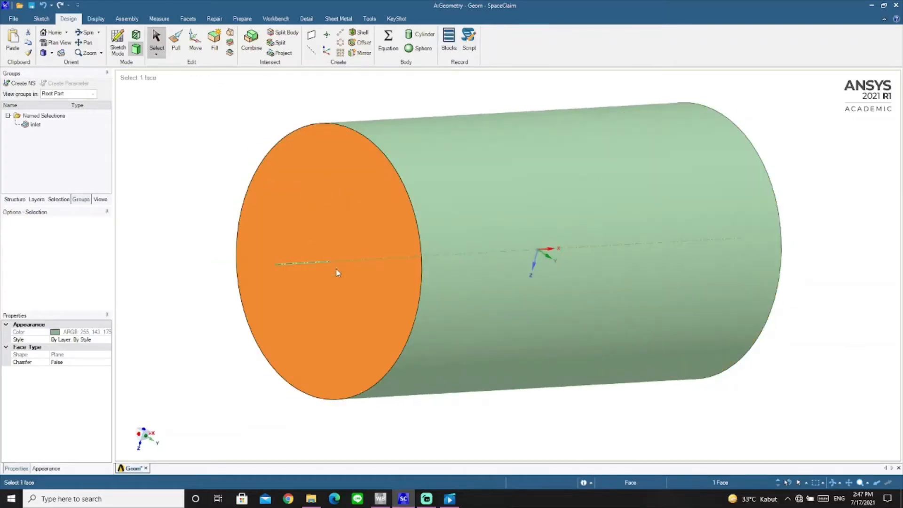
left_click(16, 84)
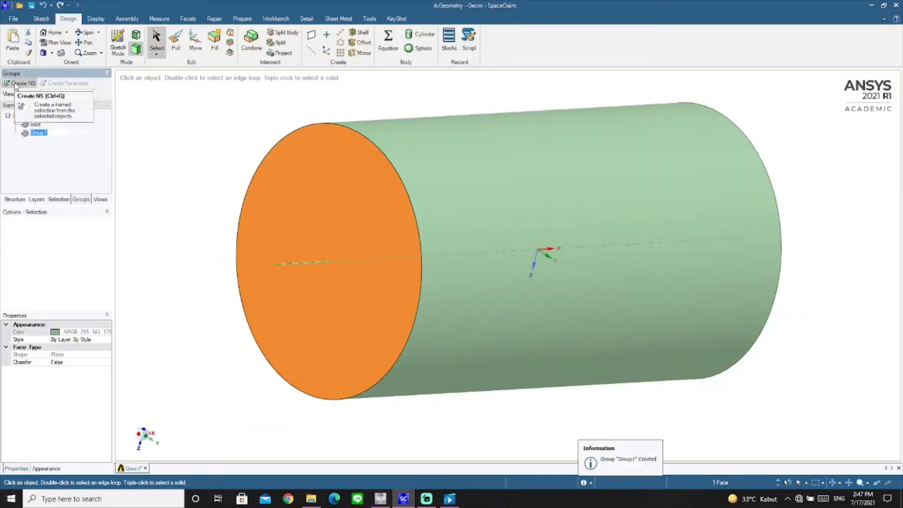
type("Outlet")
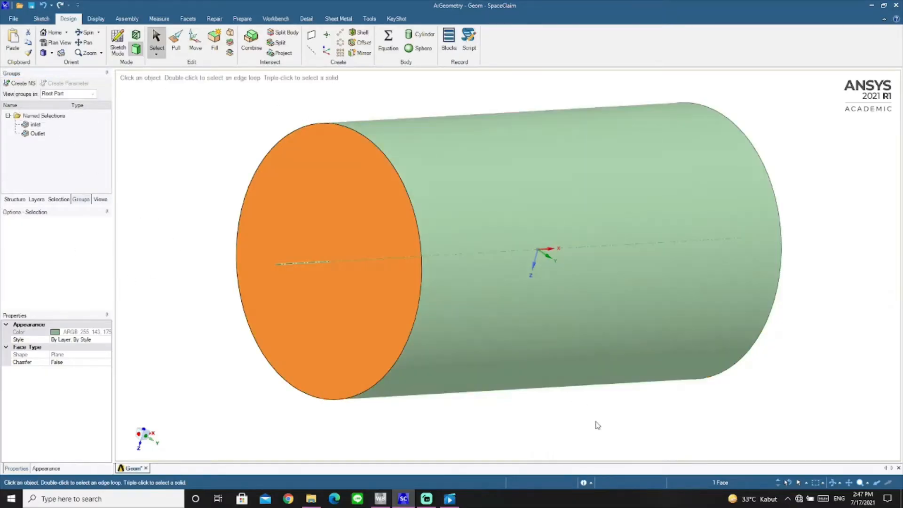
left_click(597, 426)
Create a named selection called Shroud from the curved side face of the outer cylinder
left_click(522, 273)
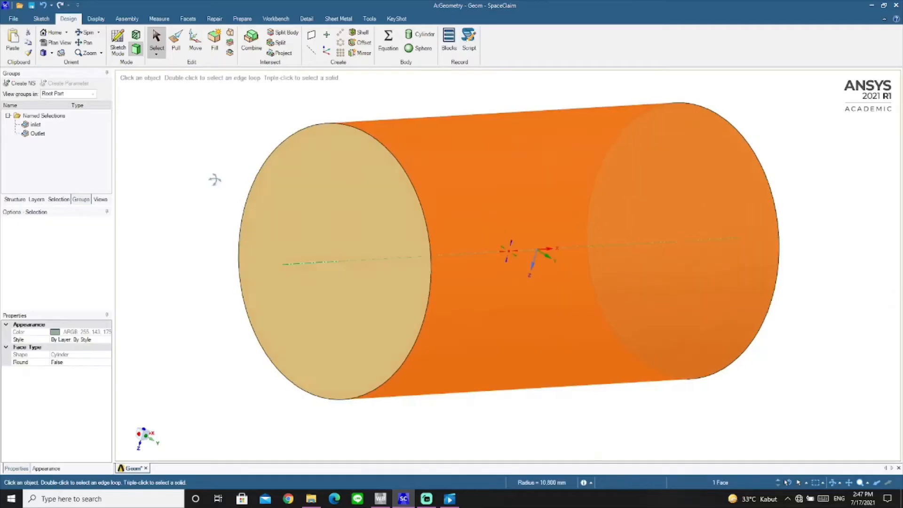
middle_click_drag(214, 179, 192, 160)
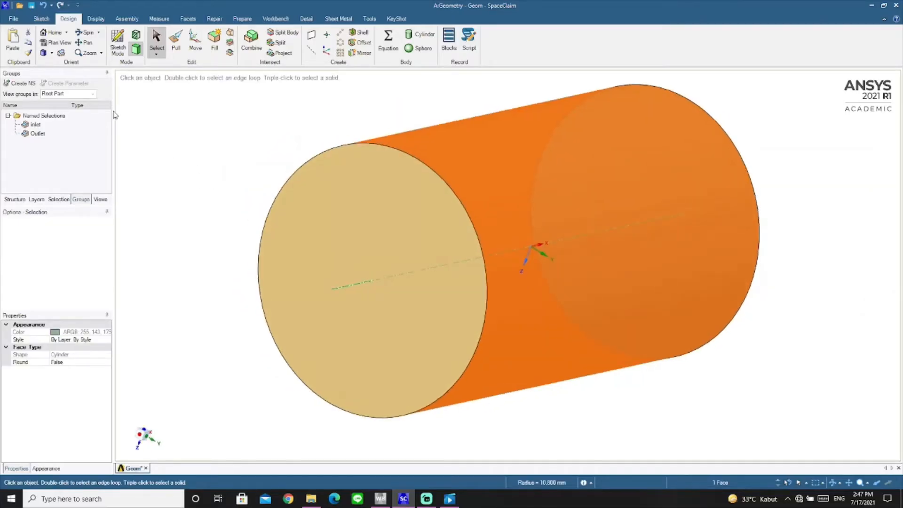
left_click(21, 83)
type("Shel")
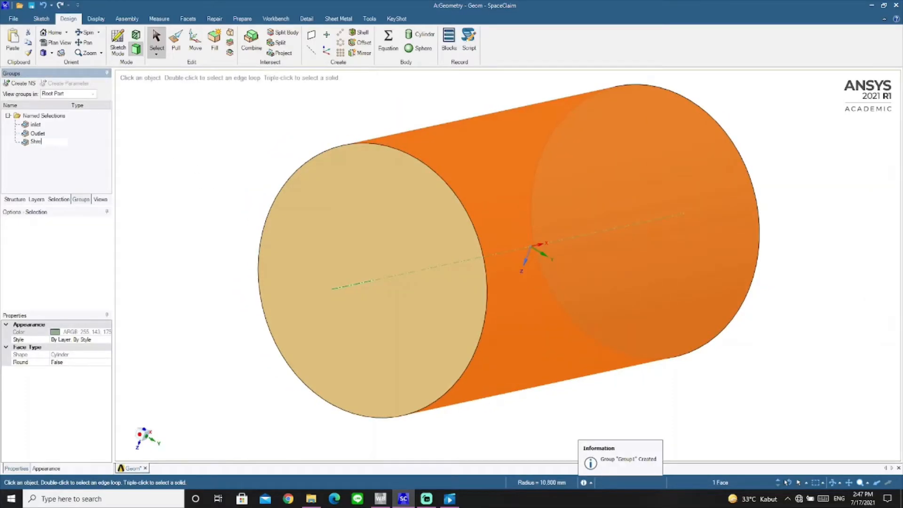
key("Return")
Hide the faces of the Inlet, Outlet and Shroud named selections to reveal the inner cylinder
left_click(32, 125)
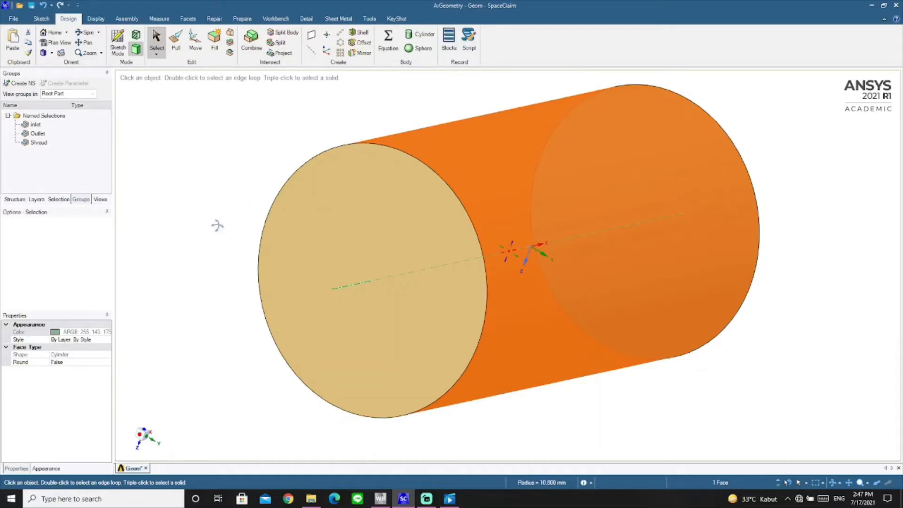
middle_click_drag(218, 226, 188, 213)
left_click(199, 266)
left_click(38, 143)
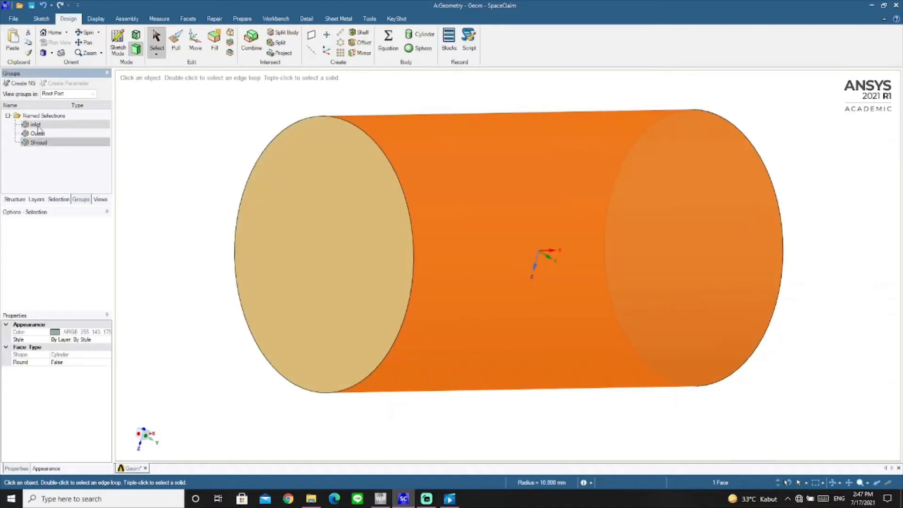
left_click(36, 125, "shift")
right_click(38, 125)
left_click(60, 200)
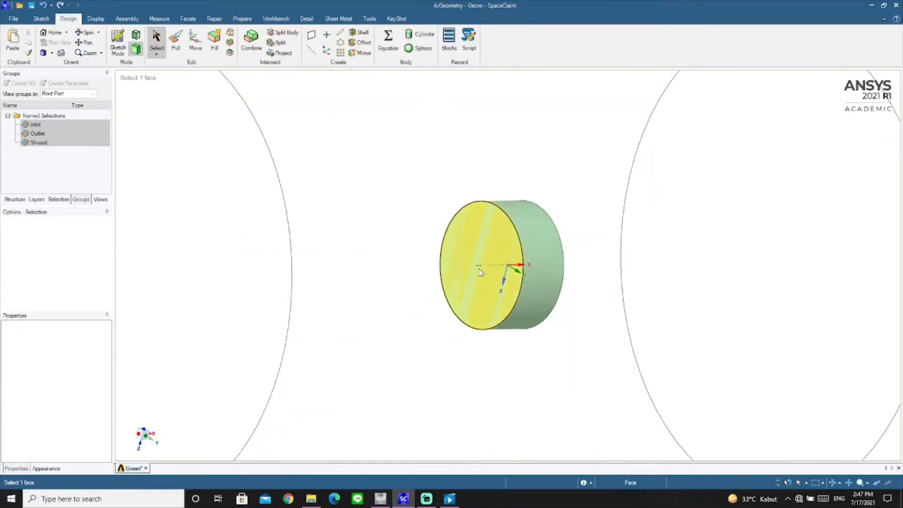
Hide the curved face and both end faces of the exposed inner cylinder
left_click(524, 256)
left_click(562, 257, "ctrl")
middle_click_drag(585, 255, 484, 260)
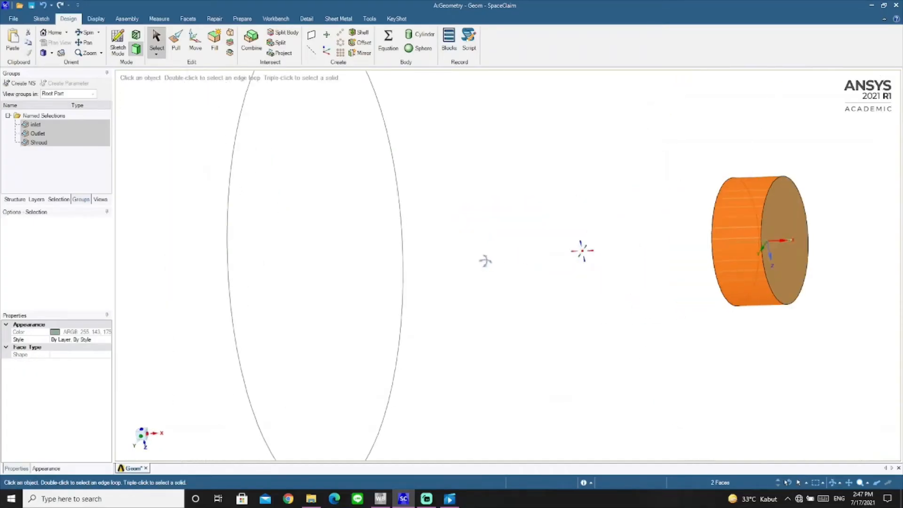
left_click(776, 228, "ctrl")
right_click(747, 221)
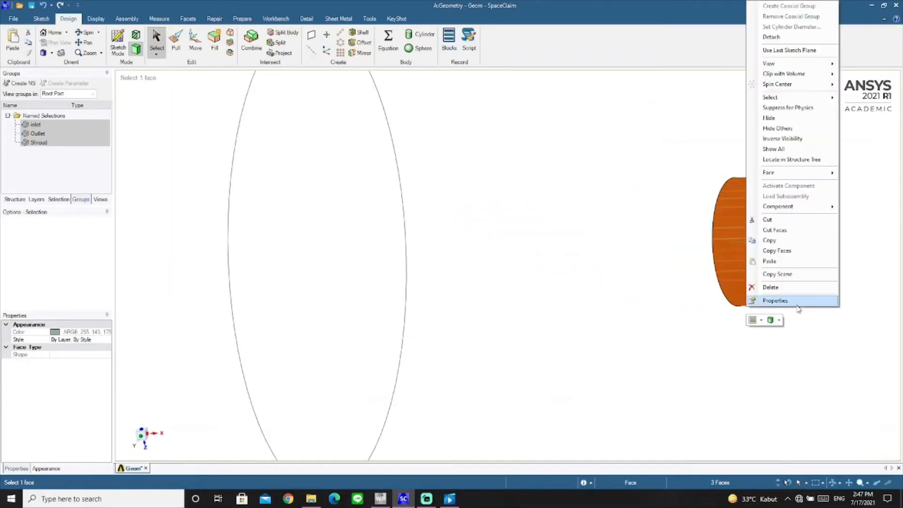
mouse_move(802, 174)
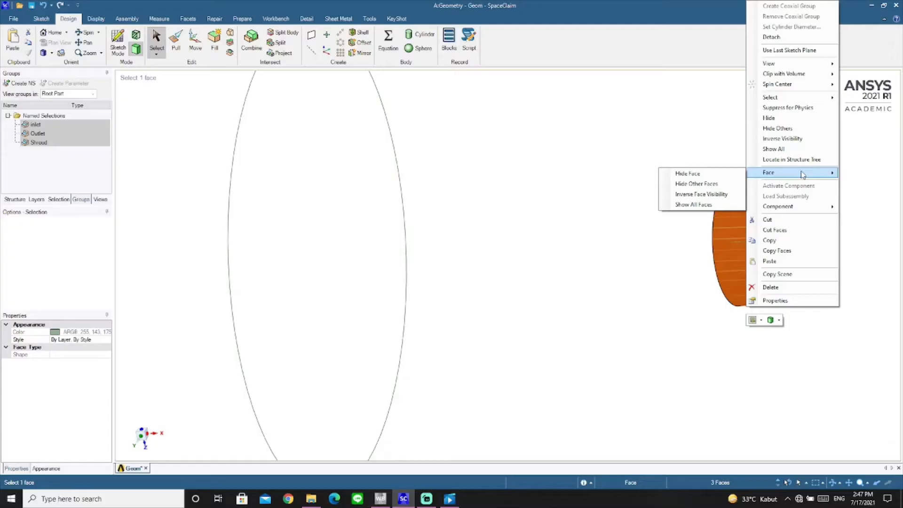
left_click(709, 176)
Hide the three faces of the second, coincident inner cylinder to expose the propeller surfaces
middle_click_drag(664, 249, 588, 256, "ctrl")
left_click(652, 261, "ctrl")
left_click(593, 258, "ctrl")
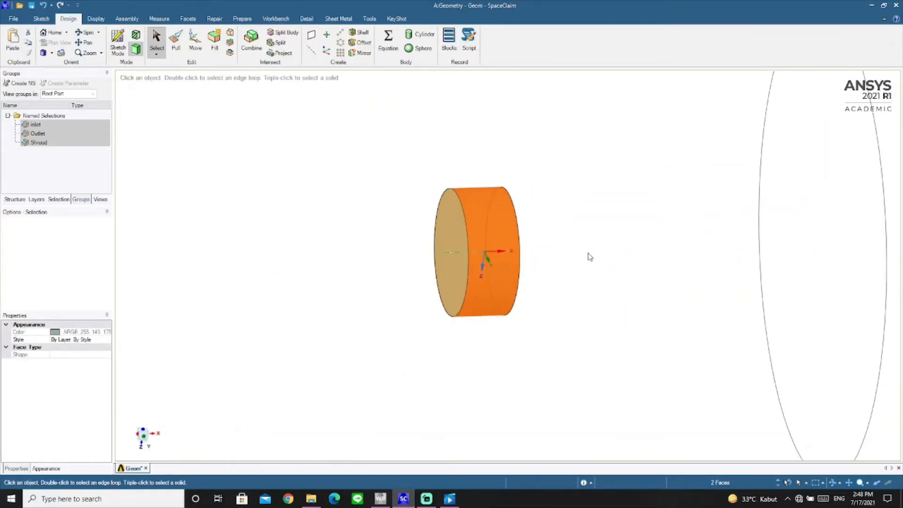
left_click(460, 250, "ctrl")
right_click(459, 245)
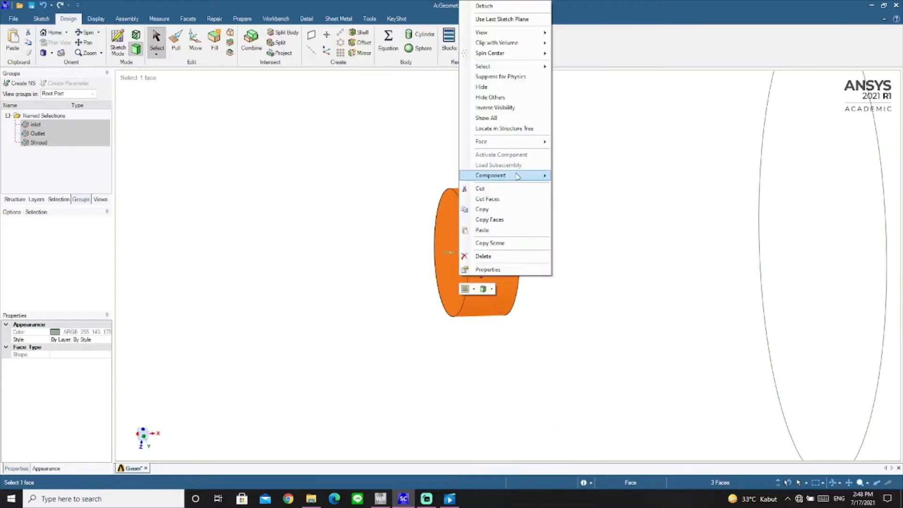
left_click(571, 142)
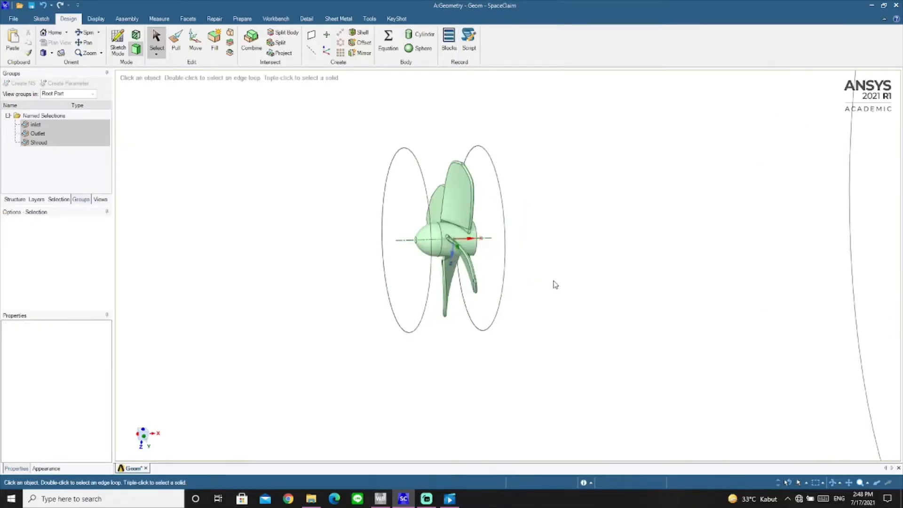
Create a named selection called Hub from the propeller's nose tip, nose cone, cylindrical hub and rear end faces
scroll(470, 256, "up", 5)
scroll(640, 244, "down", 3)
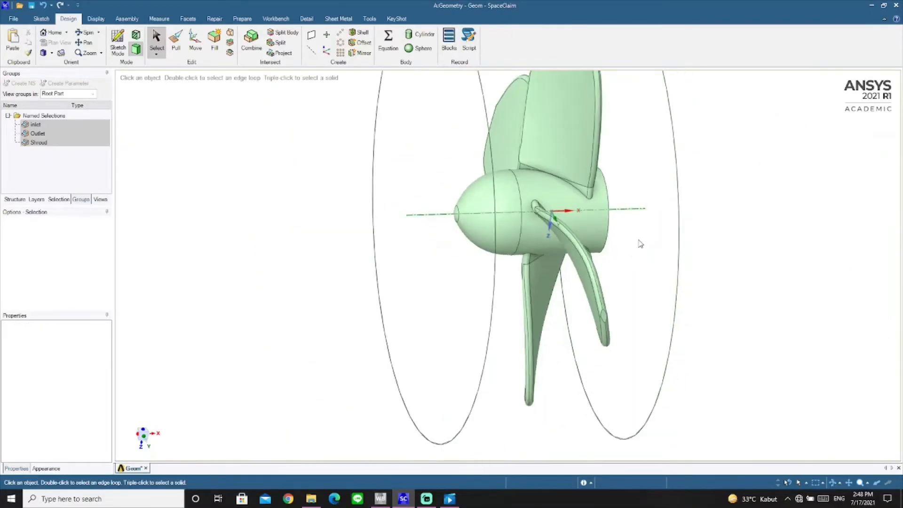
scroll(659, 195, "up", 1)
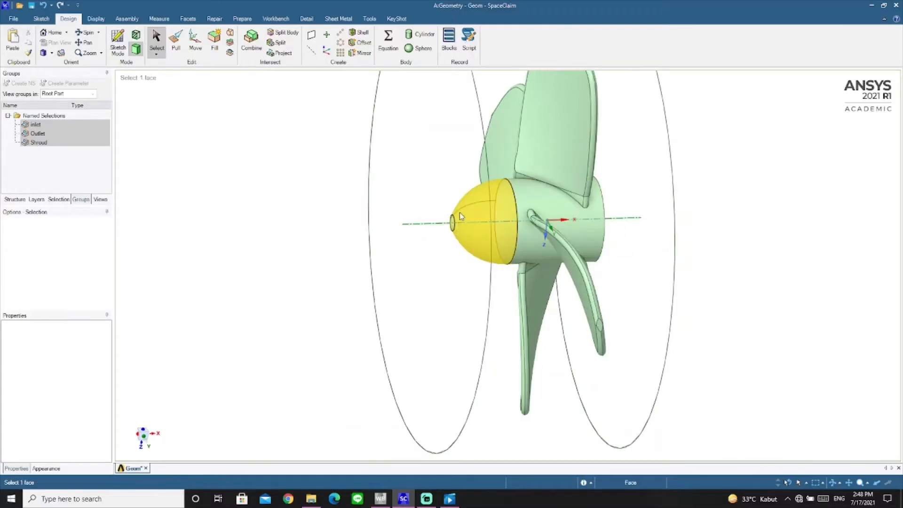
middle_click_drag(428, 176, 598, 304)
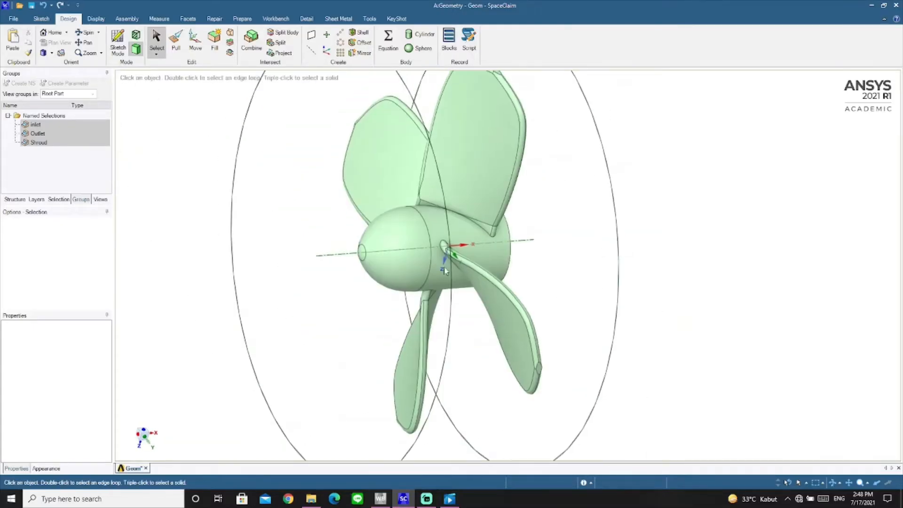
left_click(362, 252)
left_click(387, 239, "ctrl")
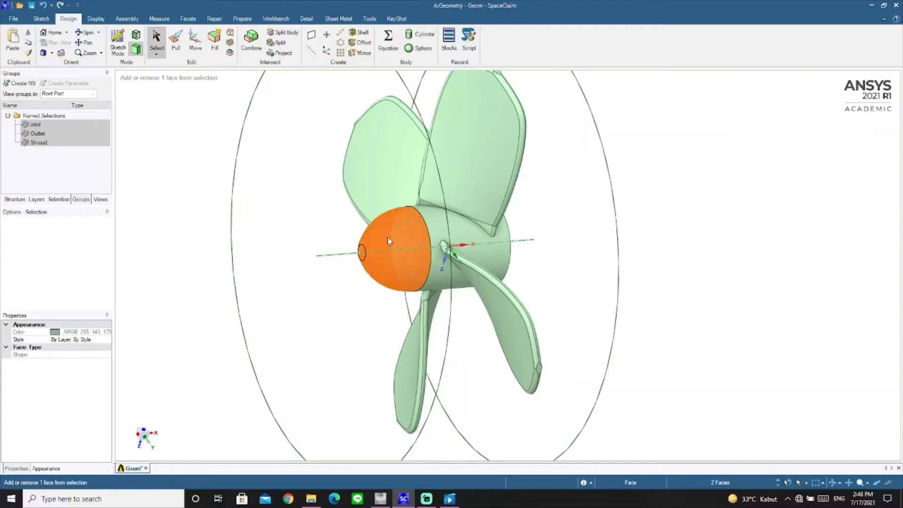
left_click(458, 231, "ctrl")
middle_click_drag(557, 250, 224, 279)
middle_click_drag(396, 262, 265, 262, "ctrl")
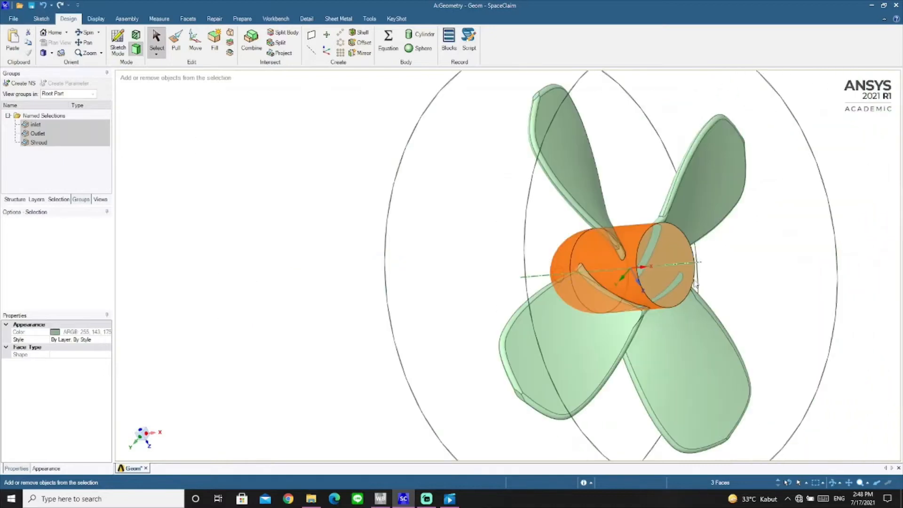
left_click(664, 263, "ctrl")
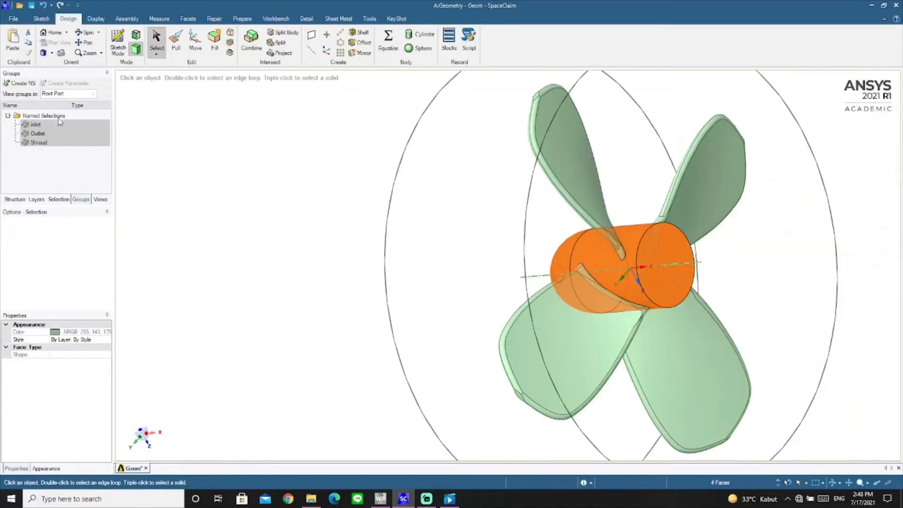
left_click(21, 83)
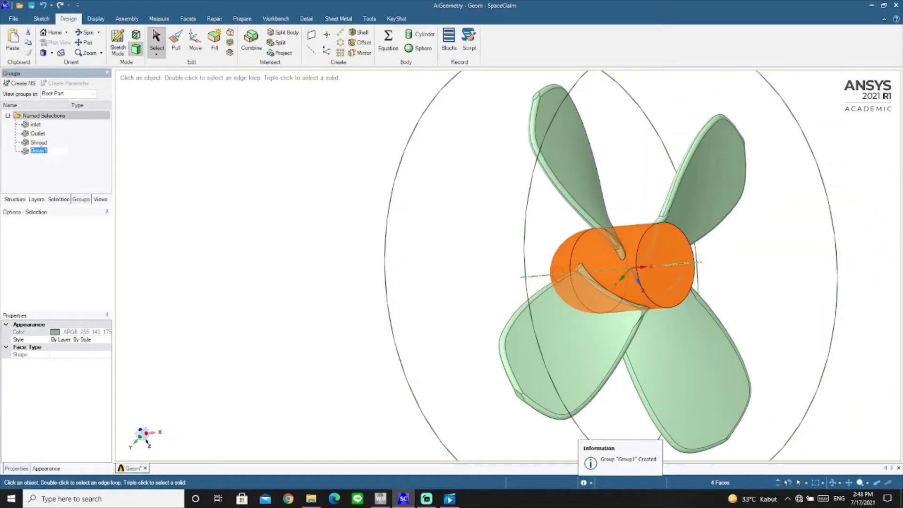
type("Hub")
key("Return")
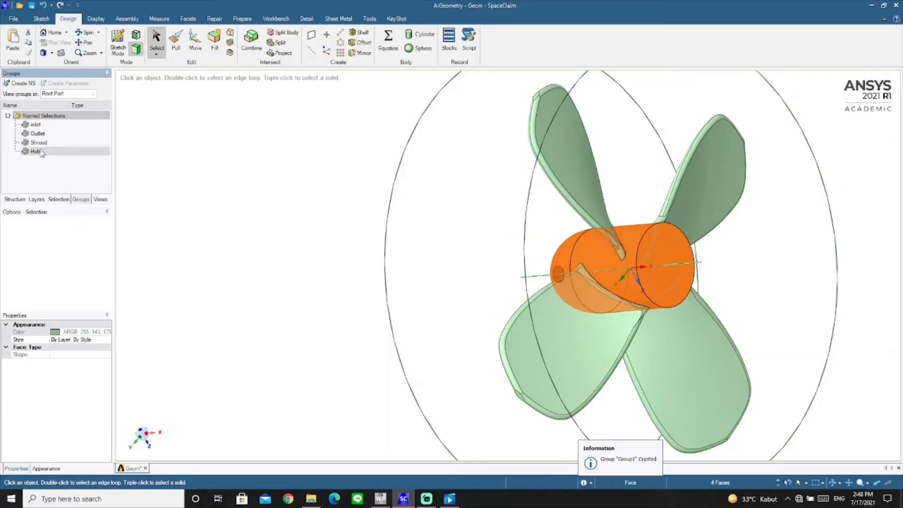
Hide the faces of the Hub named selection, leaving only the propeller blades displayed
right_click(34, 153)
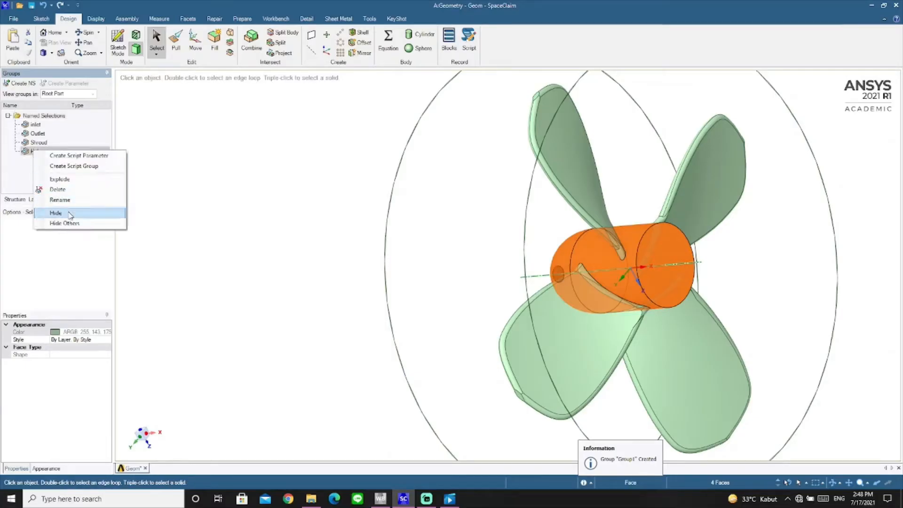
scroll(601, 326, "down", 3)
left_click(633, 330)
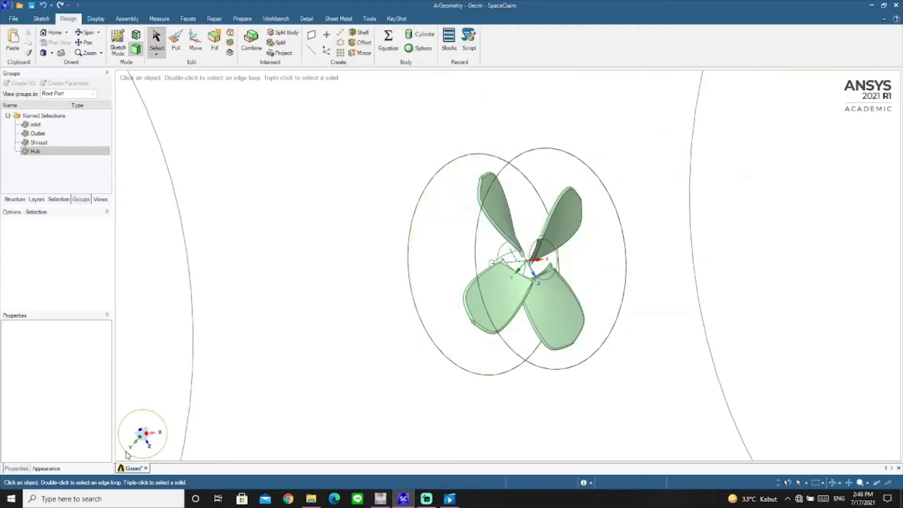
Create a named selection called Blade from all the propeller blade faces
left_click(140, 437)
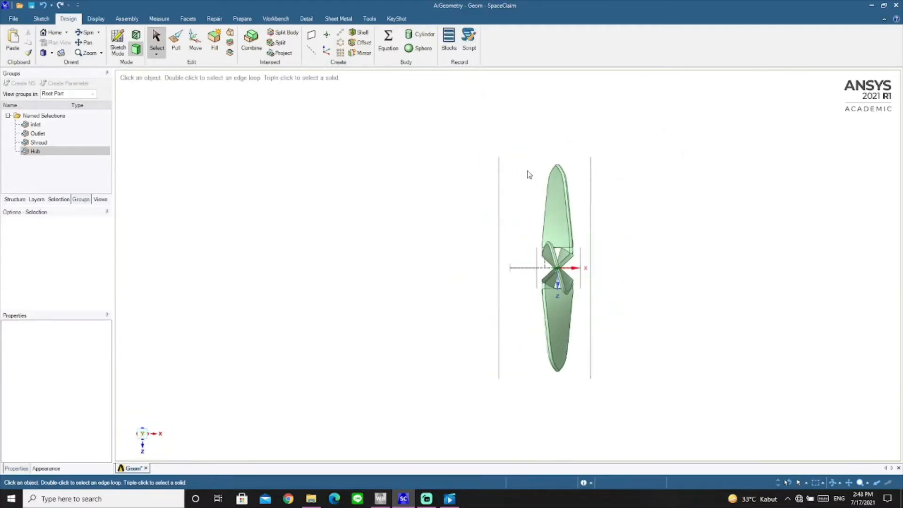
left_click_drag(524, 154, 587, 396)
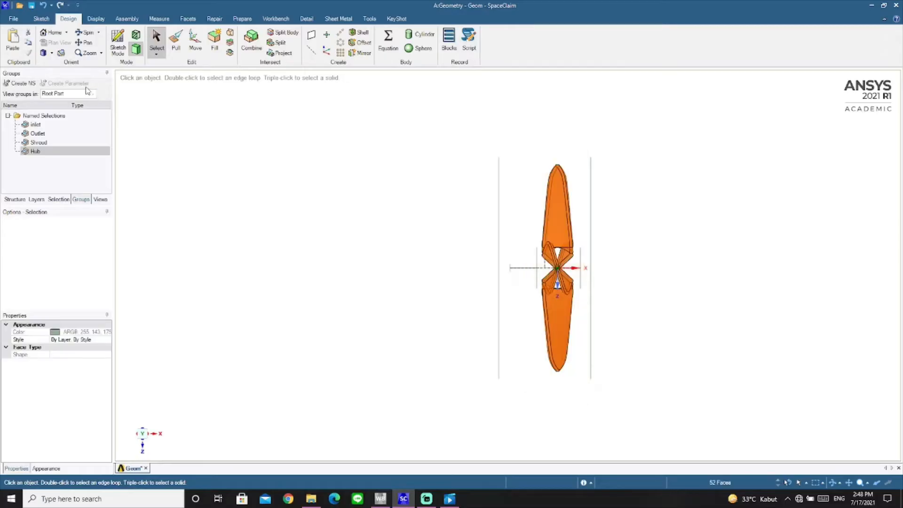
left_click(19, 83)
type("B")
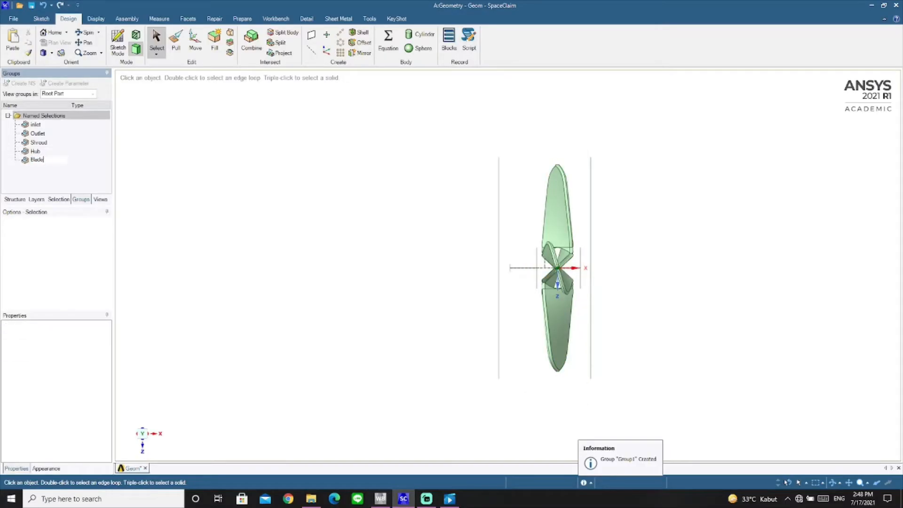
type("lade")
key("Return")
Show all hidden geometry again so the complete domain is displayed
scroll(437, 245, "down", 2)
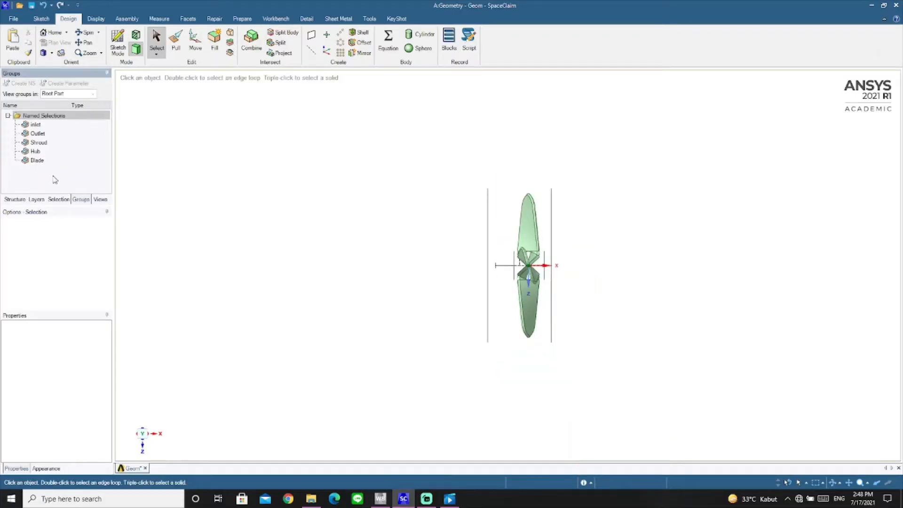
right_click(223, 190)
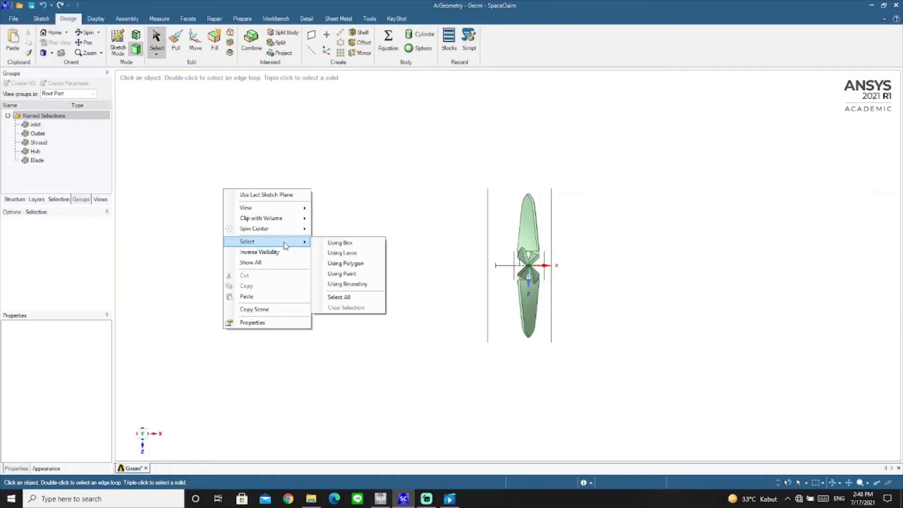
left_click(260, 262)
scroll(373, 329, "down", 4)
key("Escape")
key("h")
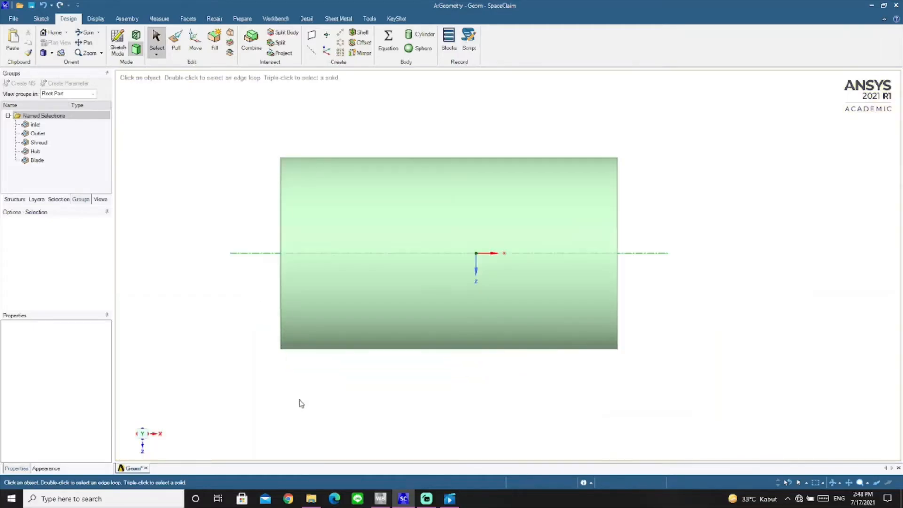
Delete the Curves folder from the Propeller structure
left_click(17, 201)
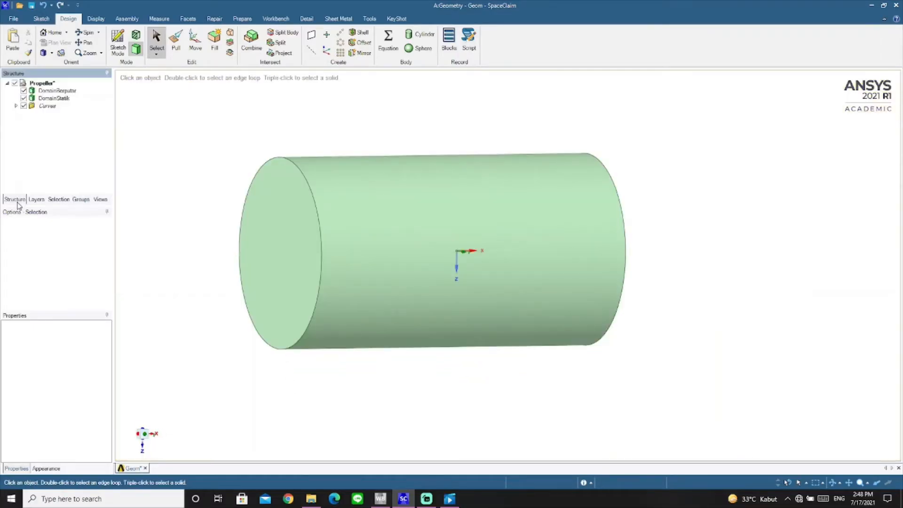
left_click(47, 106)
right_click(45, 107)
left_click(65, 124)
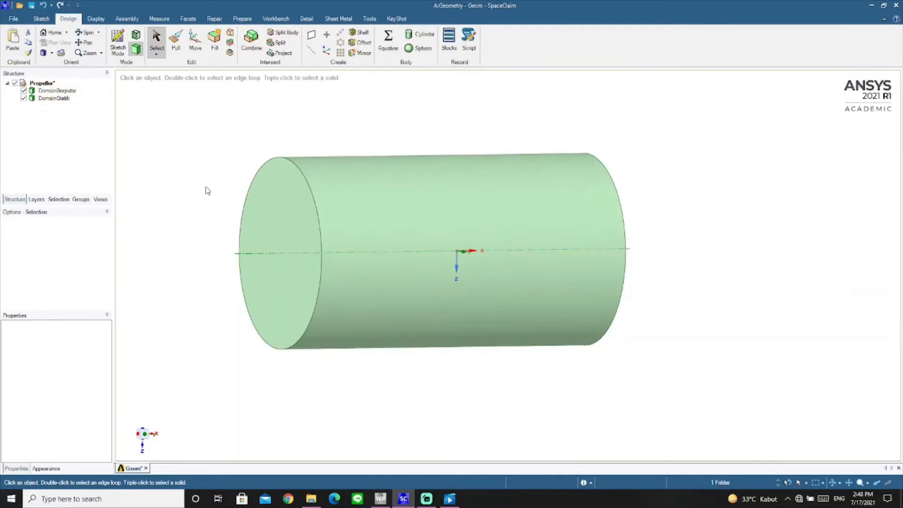
Set Share Topology to Share for the Propeller root part and save the project
left_click(40, 86)
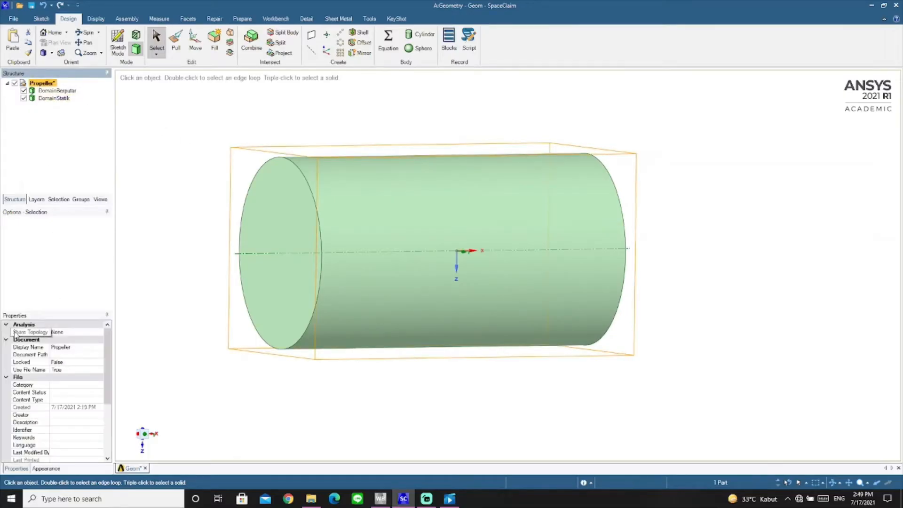
left_click(81, 332)
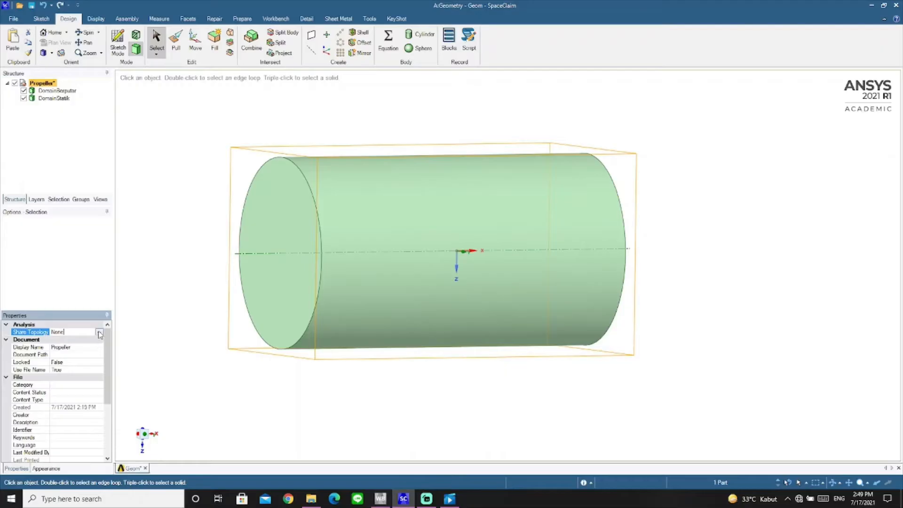
left_click(100, 332)
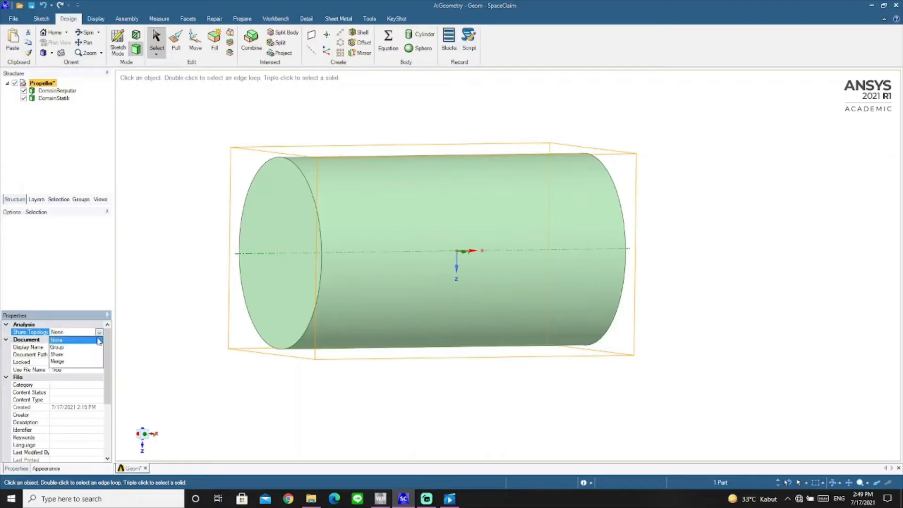
left_click(57, 354)
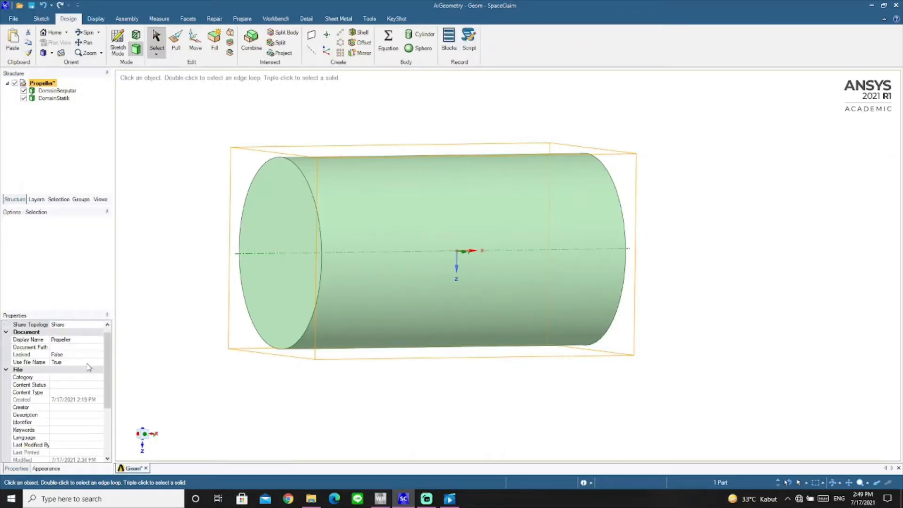
scroll(170, 267, "down", 2)
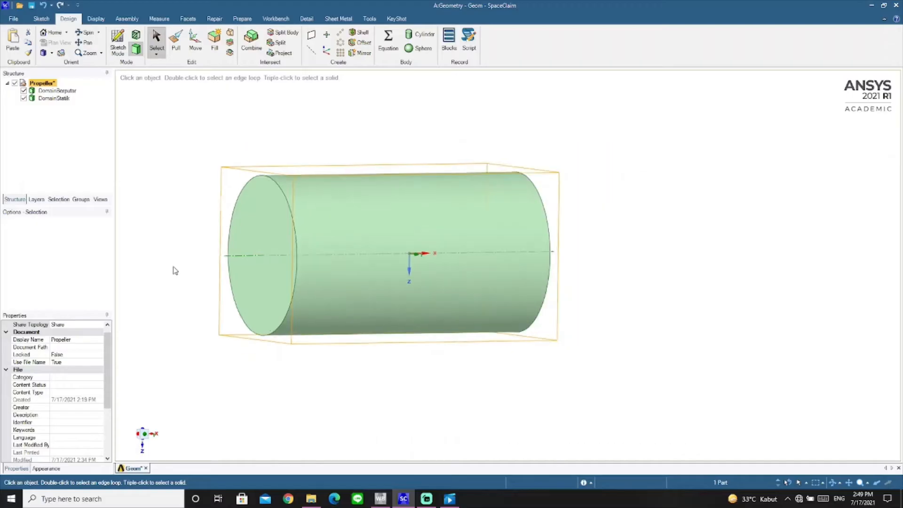
scroll(172, 266, "up", 2)
left_click(174, 270)
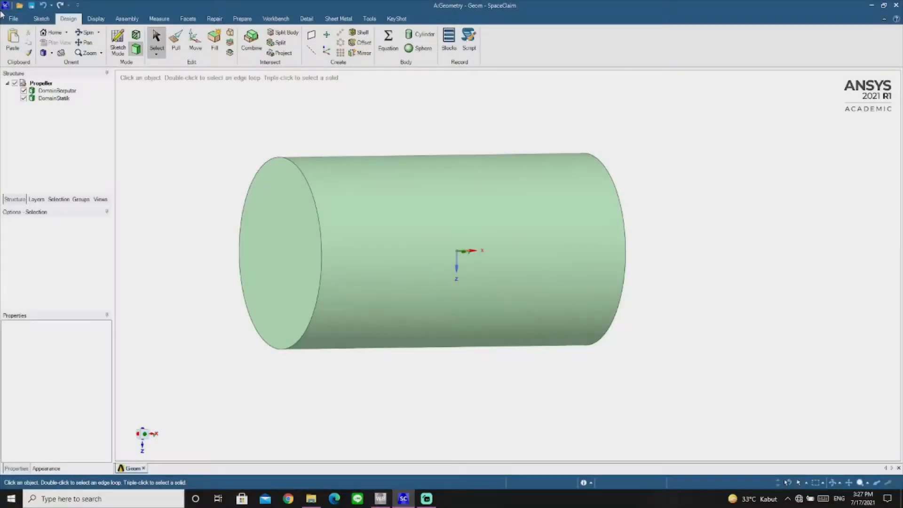
left_click(13, 18)
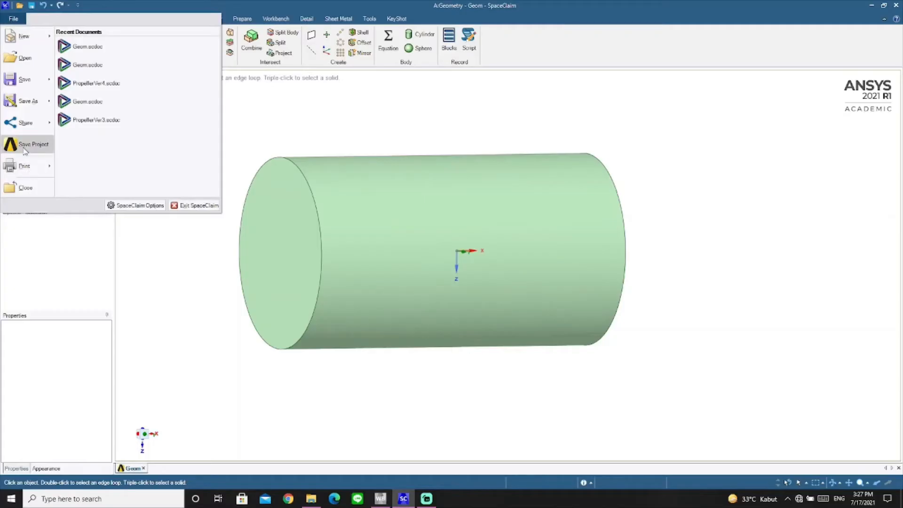
left_click(27, 147)
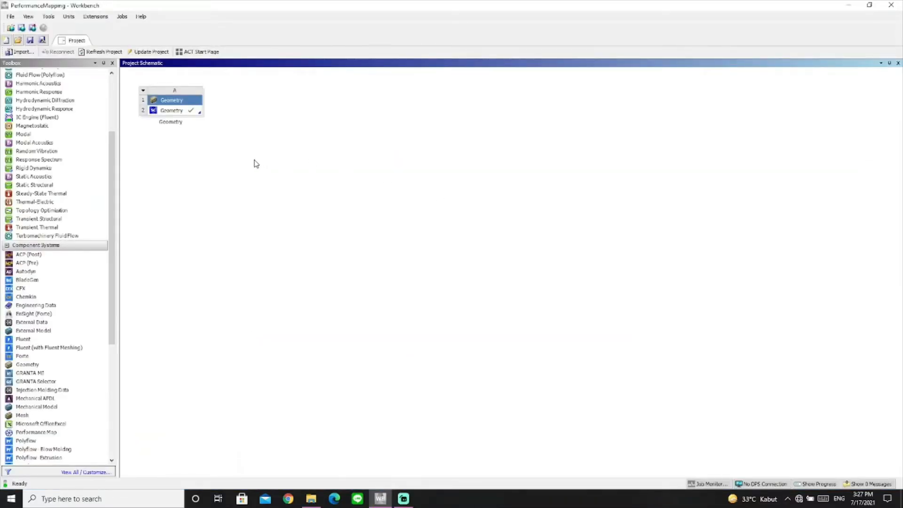
In Workbench, add a Fluent (with Fluent Meshing) system to the project schematic and link the Geometry cell to its Mesh cell
scroll(93, 238, "down", 3)
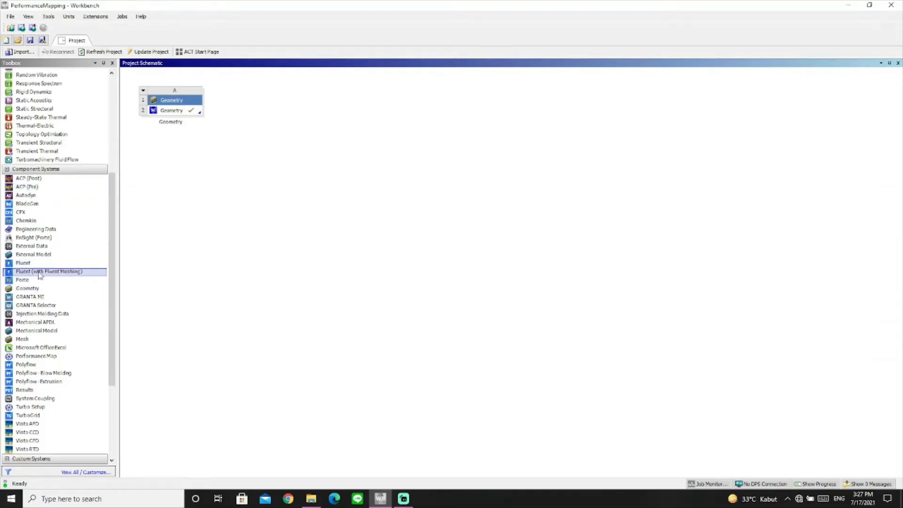
left_click_drag(39, 275, 309, 150)
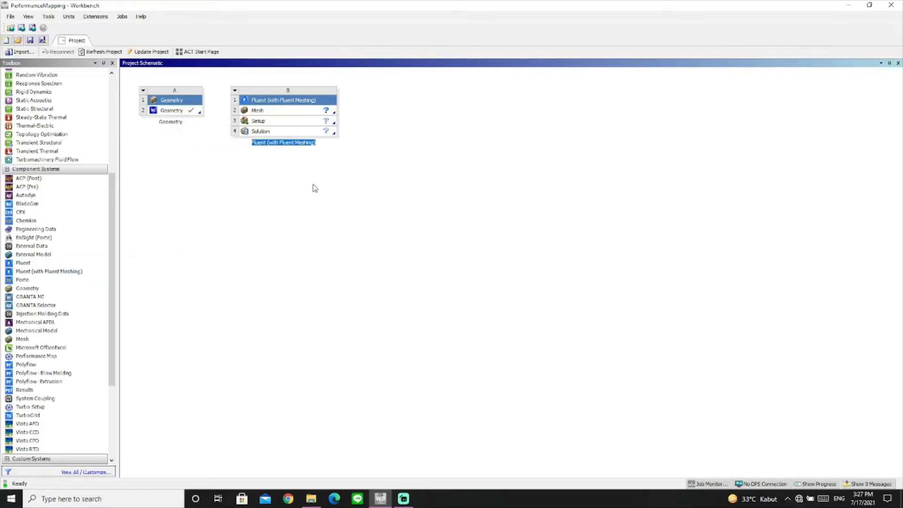
left_click(191, 112)
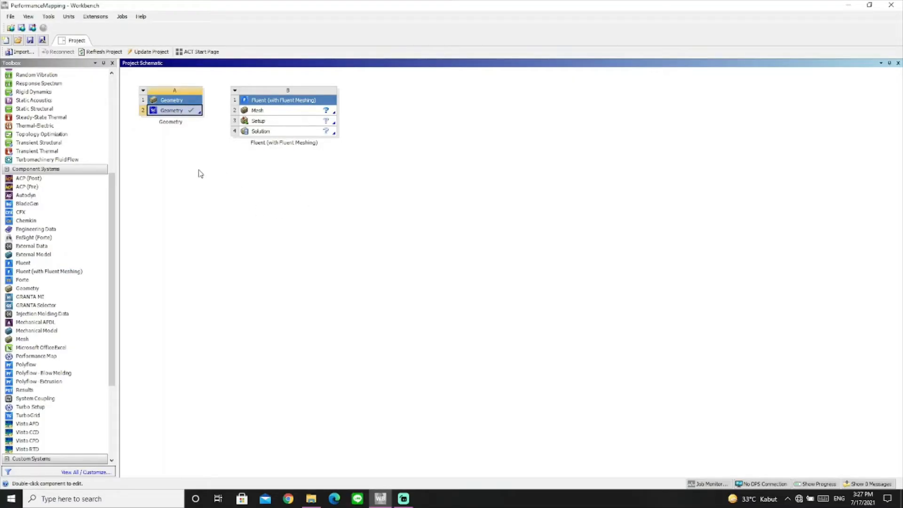
left_click_drag(188, 112, 259, 113)
Open the Mesh cell for editing and start Fluent Meshing with the launcher's existing settings
right_click(326, 112)
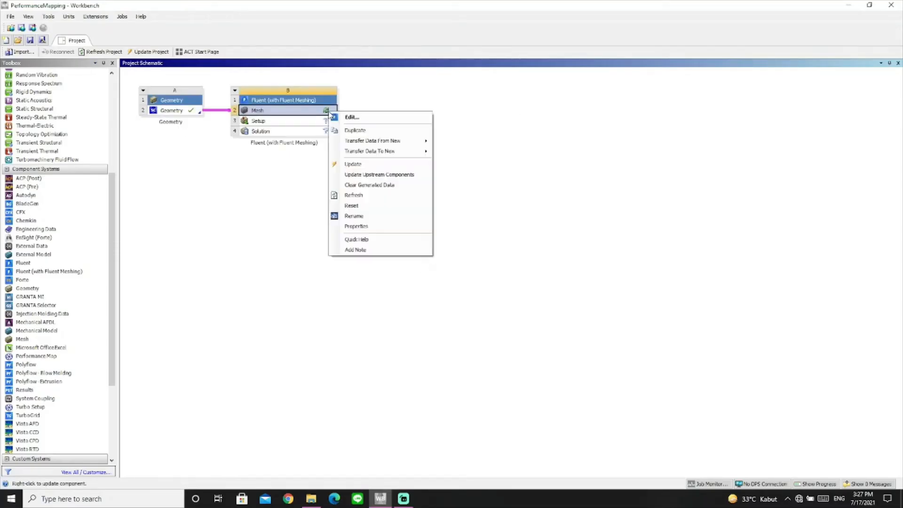
left_click(352, 117)
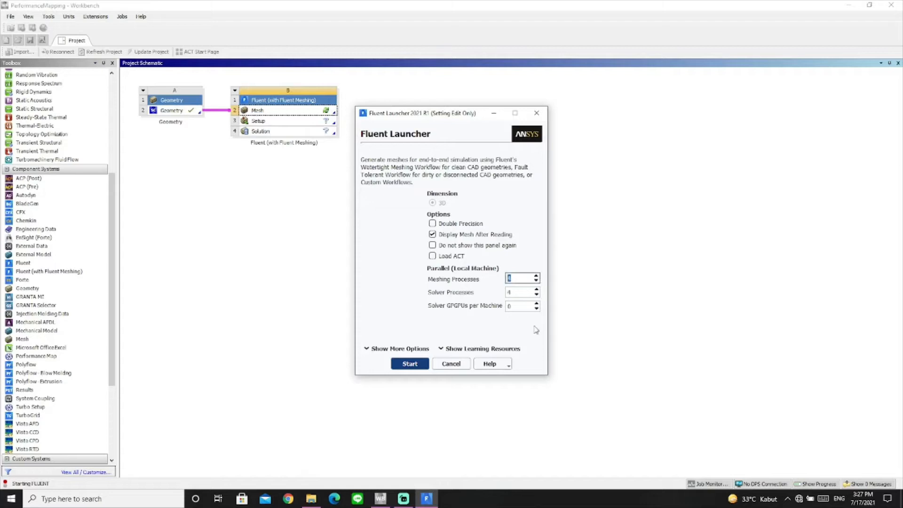
left_click(409, 364)
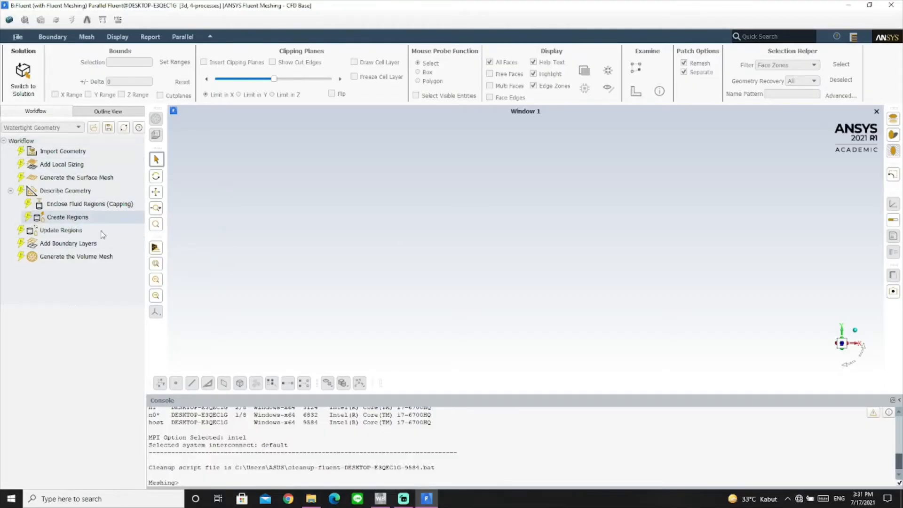
Import the linked Geom.scdoc CAD geometry into the Watertight Geometry workflow and inspect the imported domain
left_click(70, 152)
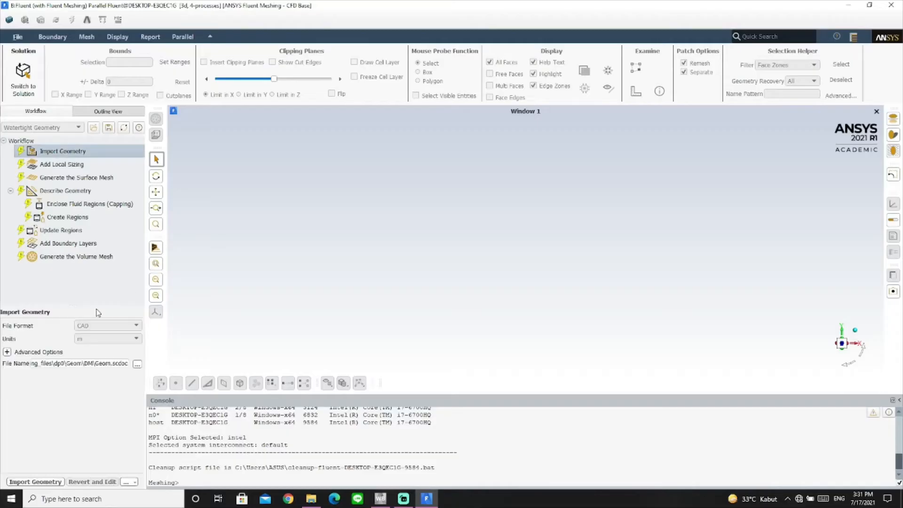
left_click(44, 482)
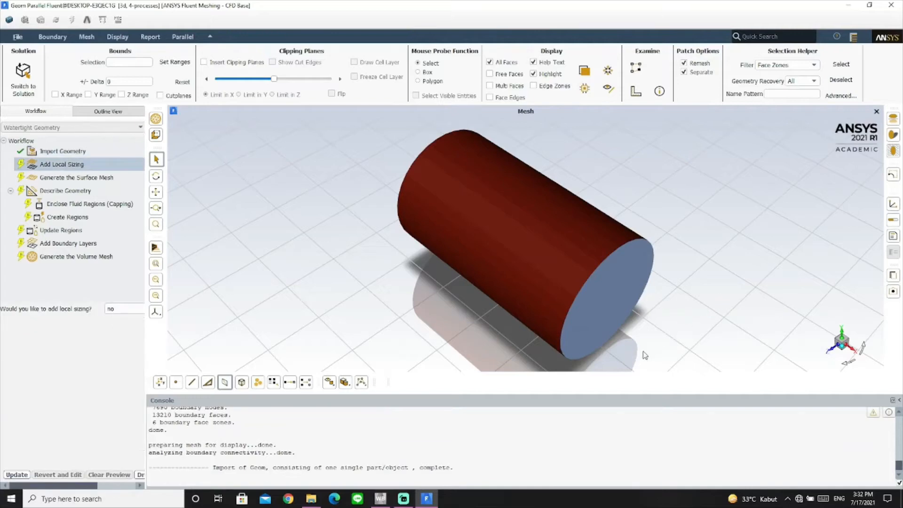
left_click_drag(652, 346, 751, 325)
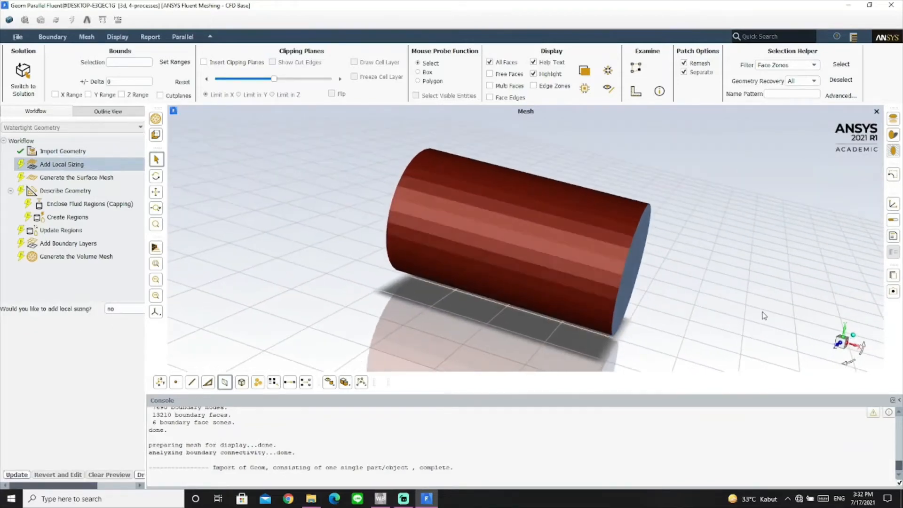
middle_click_drag(751, 325, 390, 283)
scroll(380, 218, "up", 2)
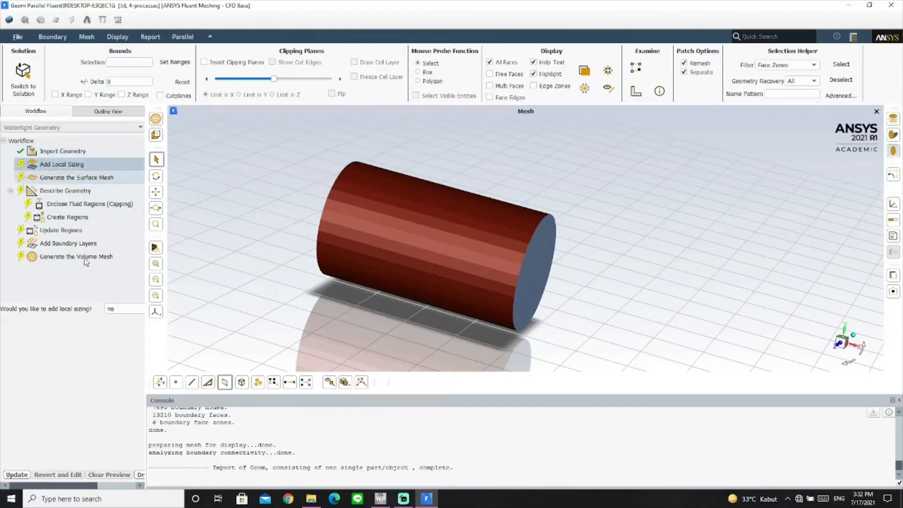
Add the local face sizing facesize_1 with a target mesh size of 0.04 on the hub and blade labels
left_click(122, 308)
left_click(120, 317)
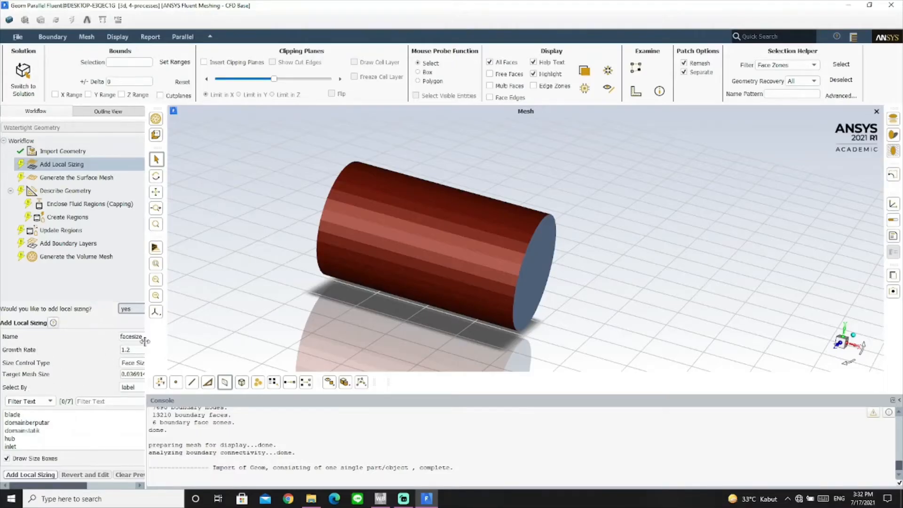
left_click_drag(145, 341, 245, 349)
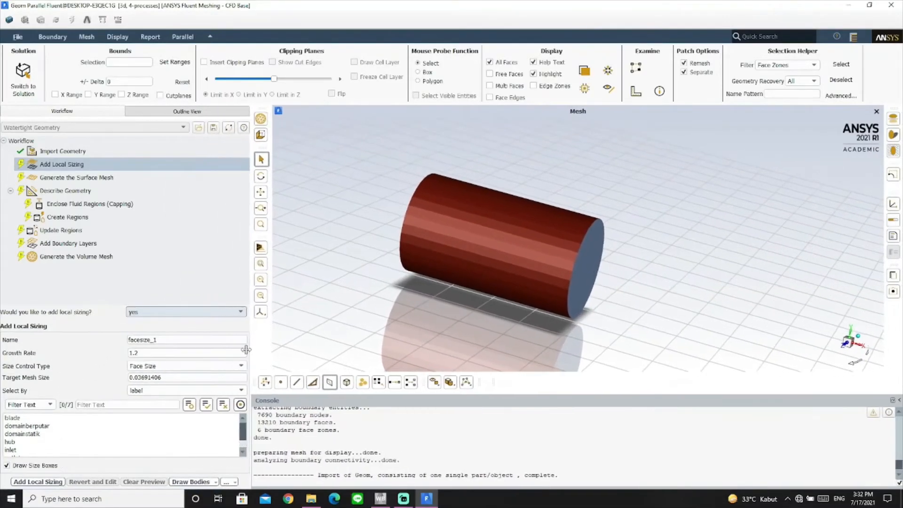
left_click(137, 338)
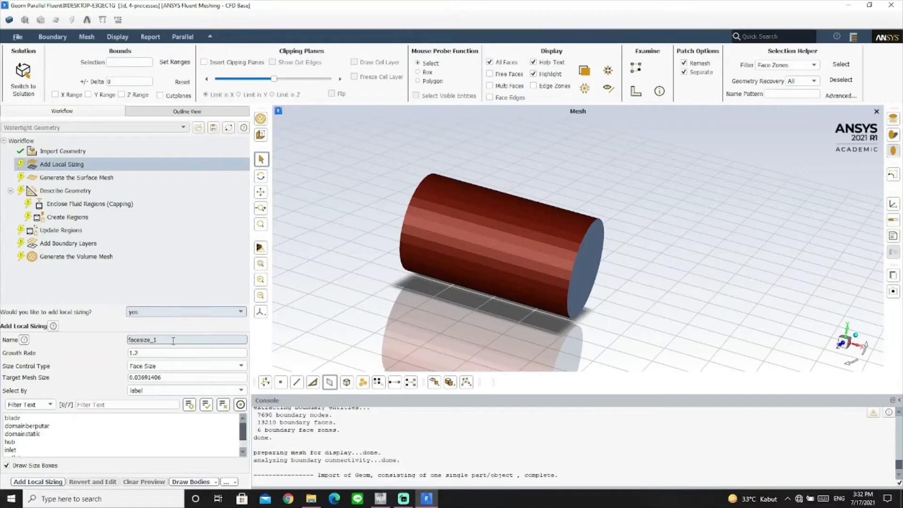
left_click_drag(165, 378, 141, 378)
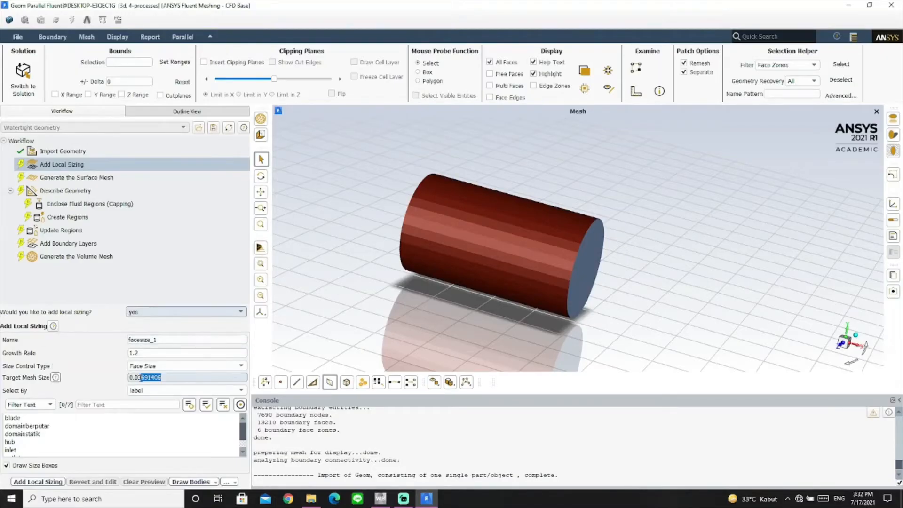
key("BackSpace")
key("BackSpace")
type("4")
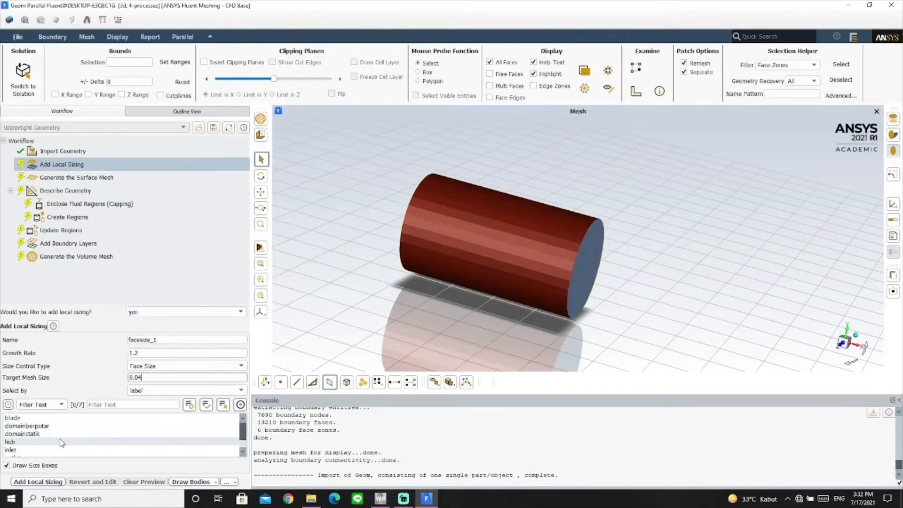
left_click(59, 442)
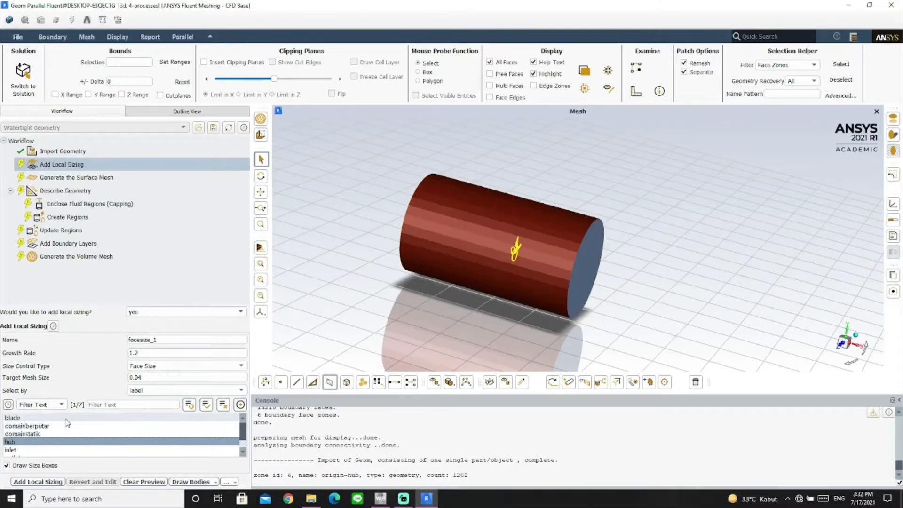
left_click(29, 418)
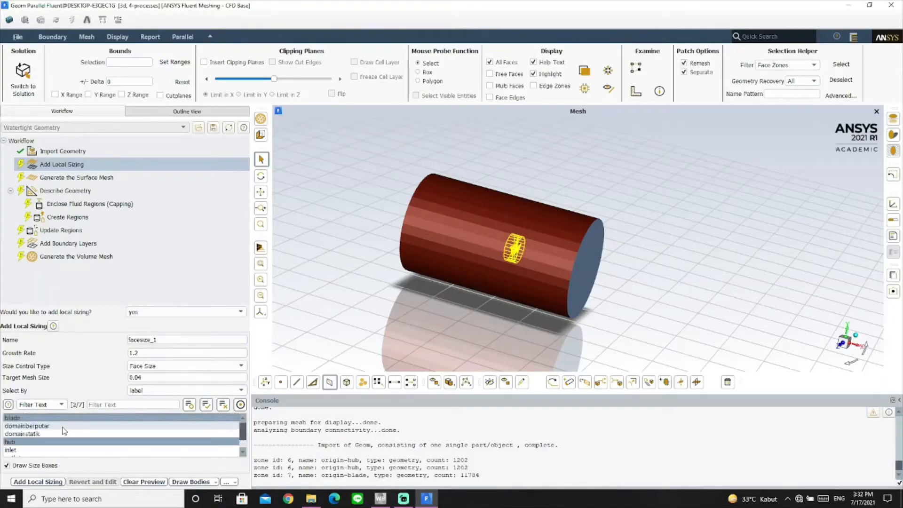
left_click(49, 482)
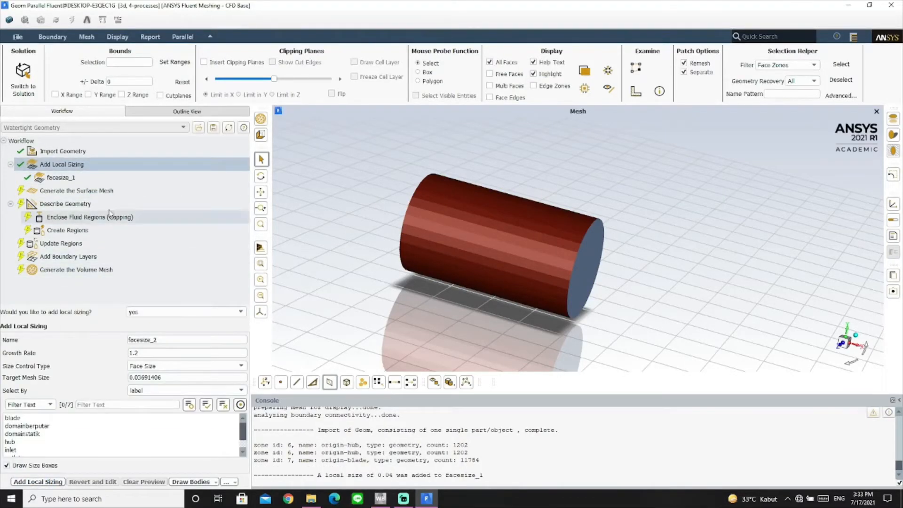
Generate the surface mesh with minimum size 0.1, maximum size 0.6 and the Curvature size function
left_click(96, 191)
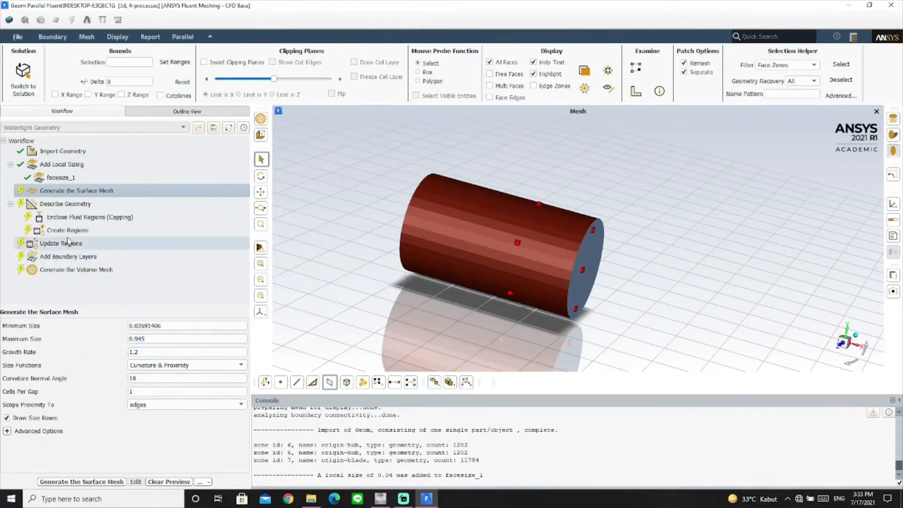
left_click(225, 367)
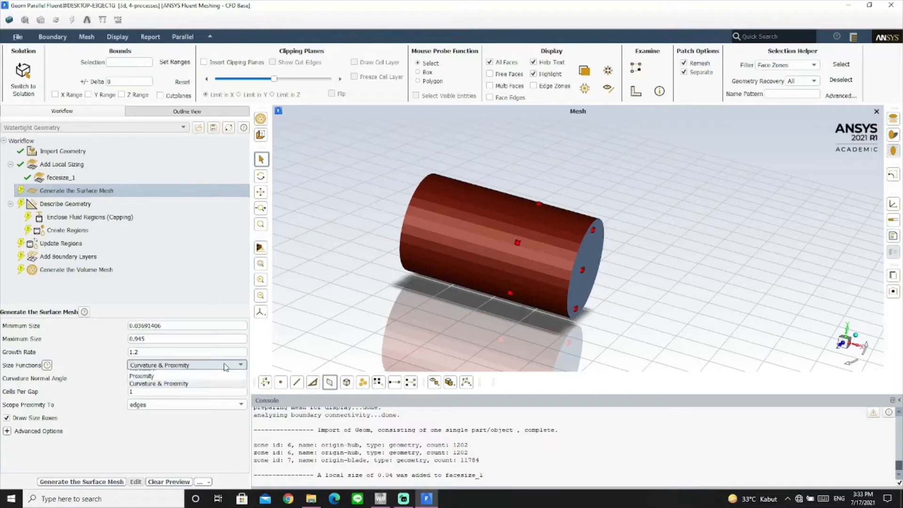
left_click(173, 376)
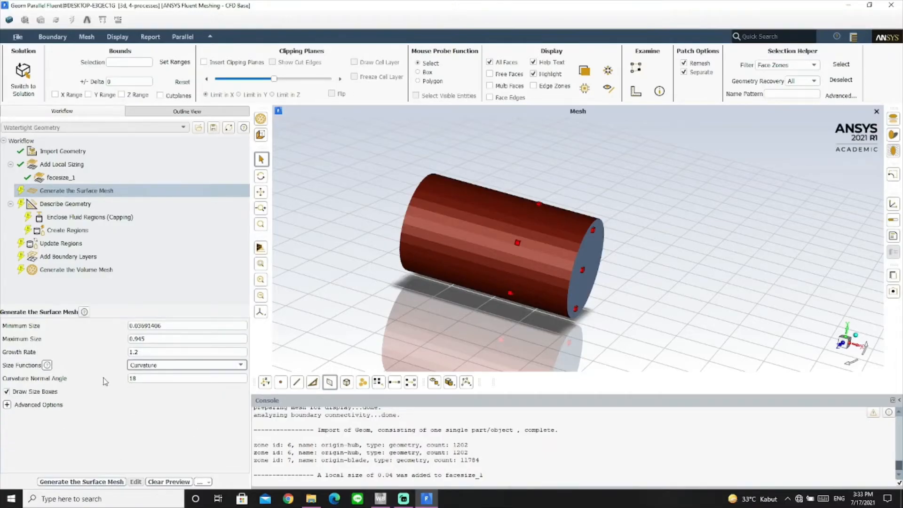
left_click_drag(162, 326, 136, 338)
type("1")
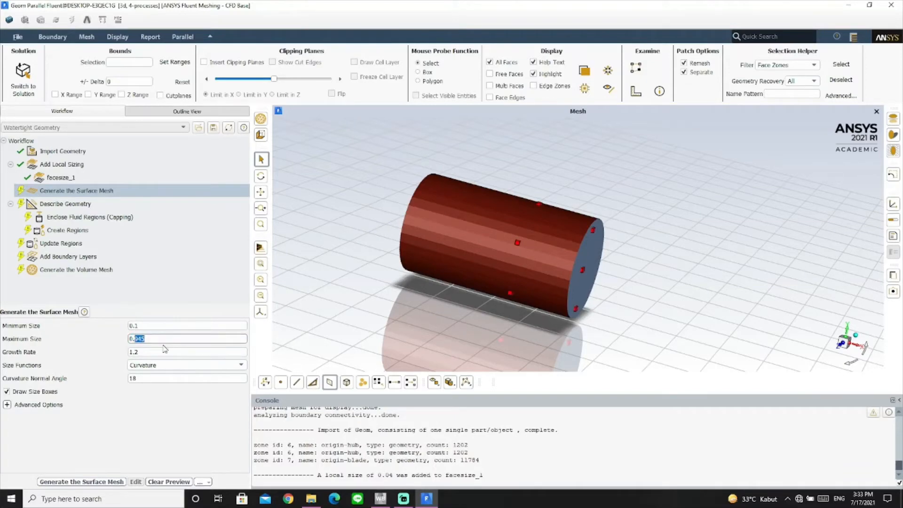
type("6")
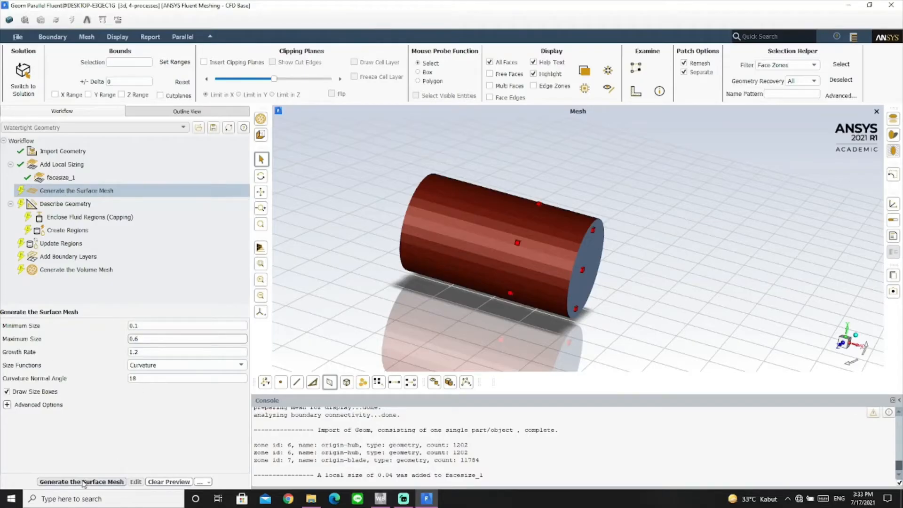
left_click(83, 482)
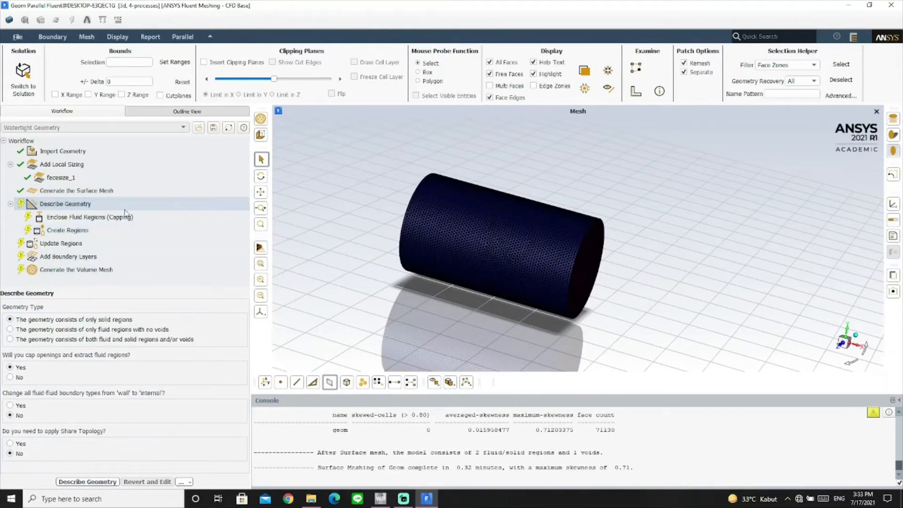
Cut the surface mesh with a clipping plane, trying the Y and Z limits, and examine the mesh around the hub and blades
left_click(248, 209)
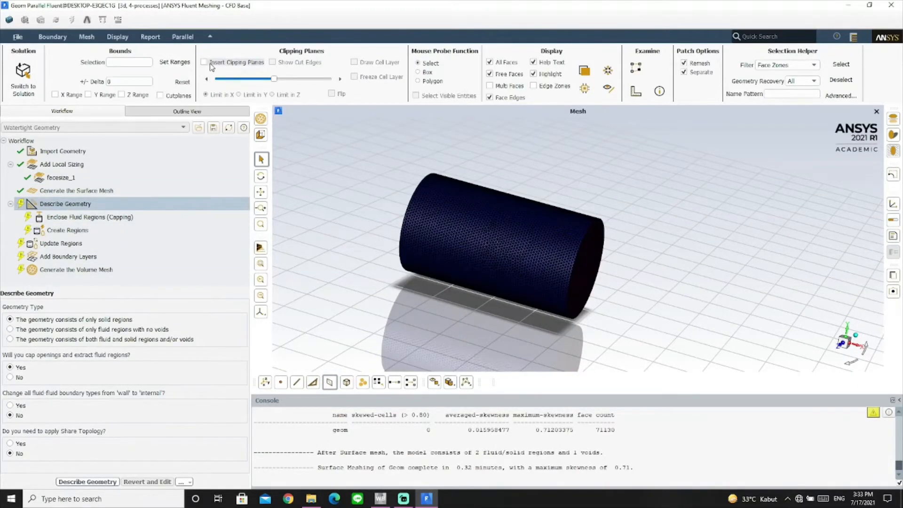
left_click(204, 62)
left_click(244, 95)
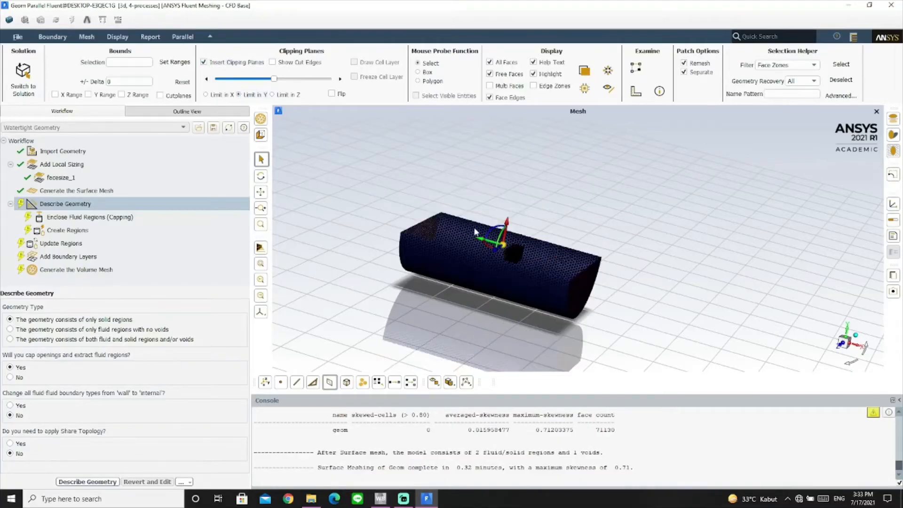
left_click(272, 95)
middle_click_drag(517, 271, 534, 250)
scroll(532, 248, "up", 6)
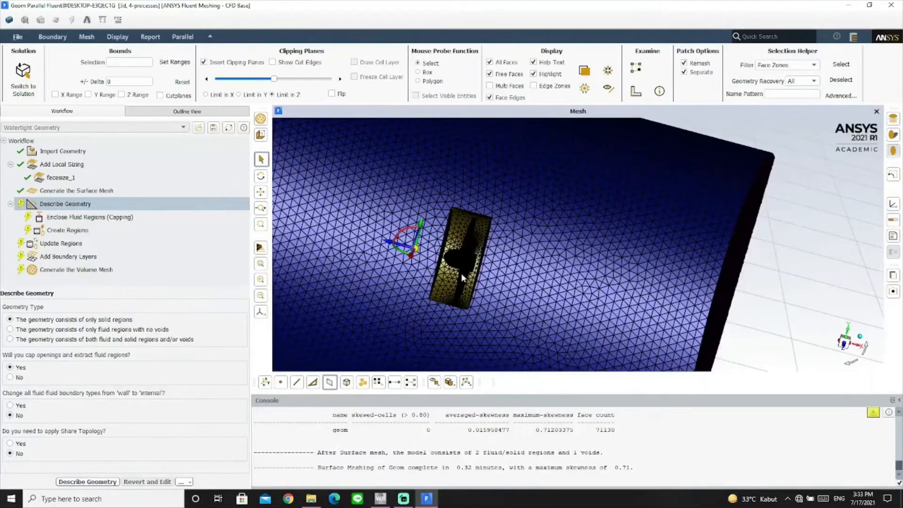
middle_click_drag(453, 277, 586, 258)
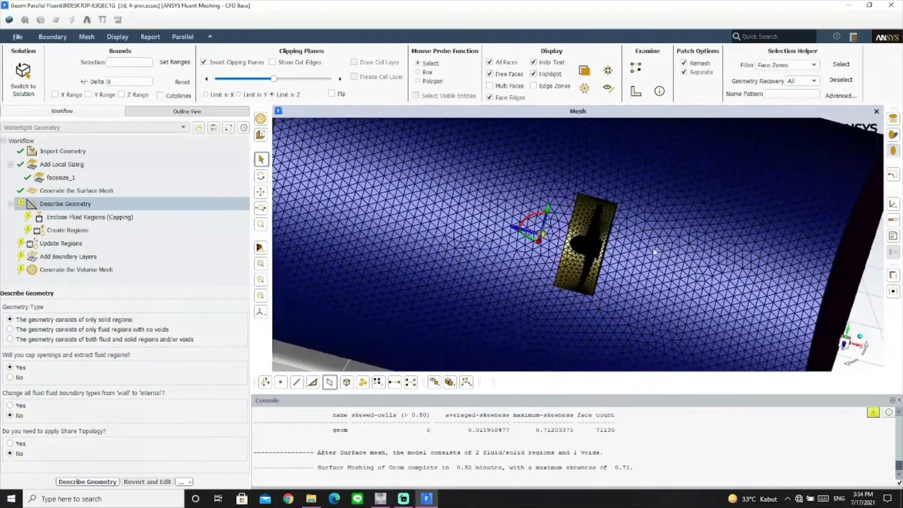
scroll(654, 251, "up", 10)
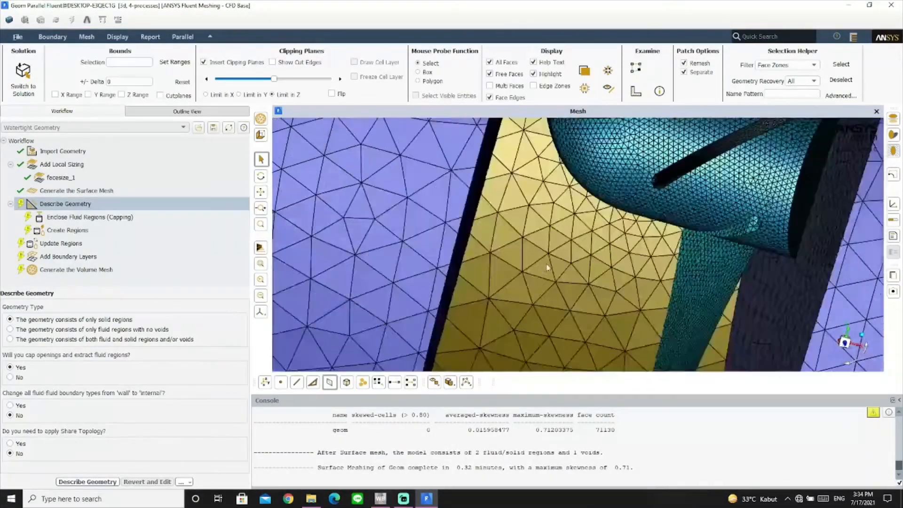
middle_click_drag(511, 217, 539, 270)
middle_click_drag(675, 248, 444, 250)
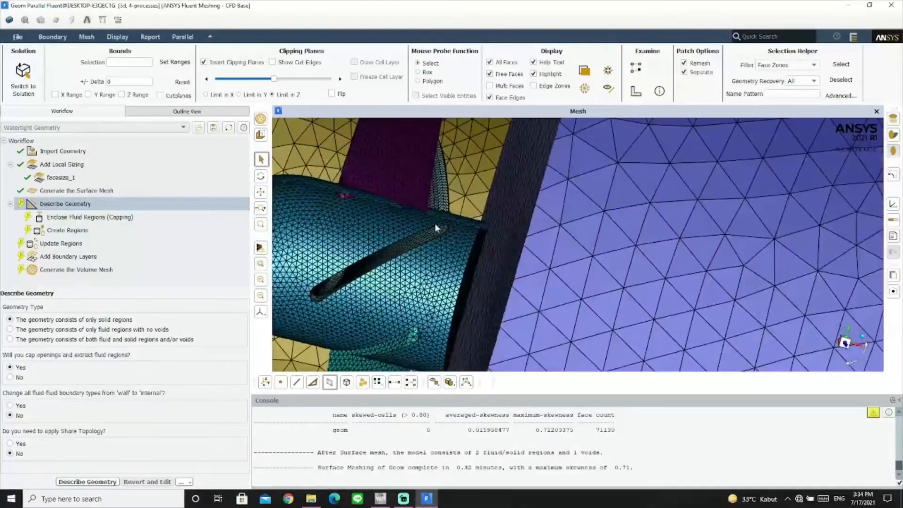
left_click_drag(435, 228, 551, 235)
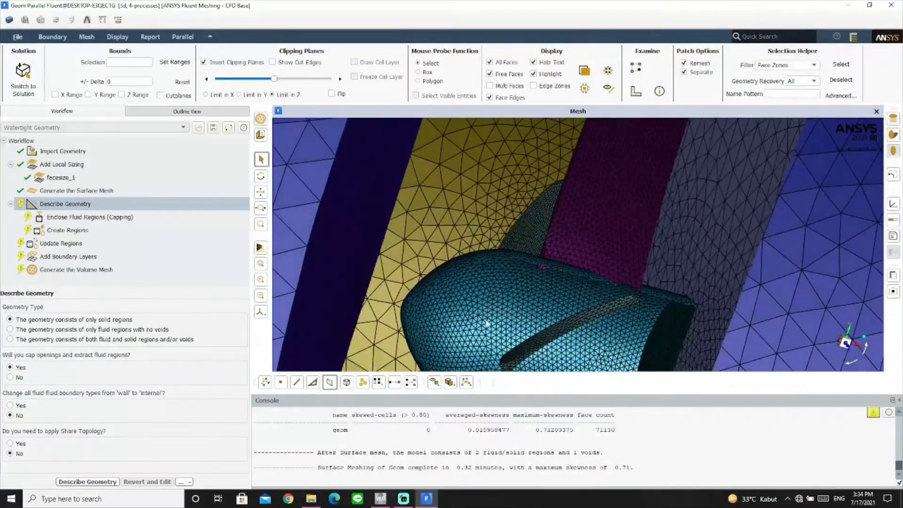
left_click_drag(485, 319, 656, 248)
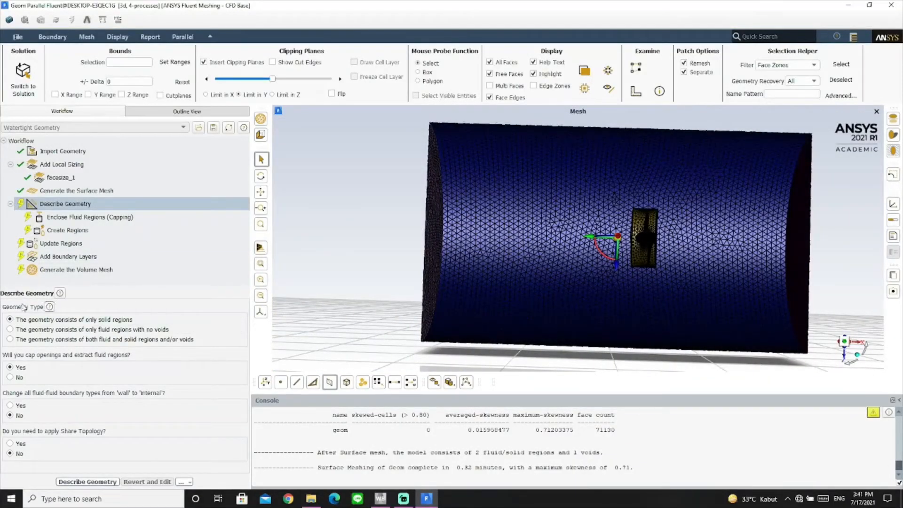
Describe the geometry as only fluid regions with no voids, change fluid-fluid boundaries to internal, and apply Share Topology with the existing gap distance
left_click(10, 330)
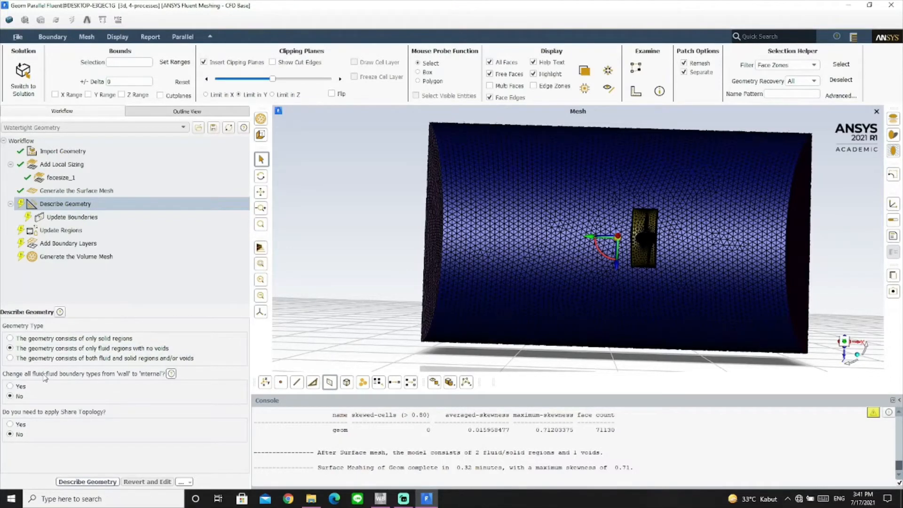
left_click(10, 386)
scroll(642, 227, "up", 5)
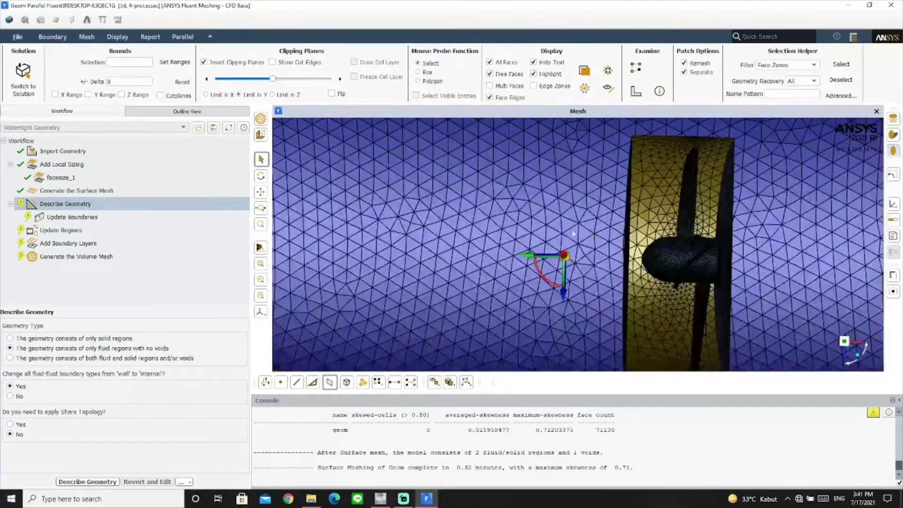
scroll(721, 230, "down", 4)
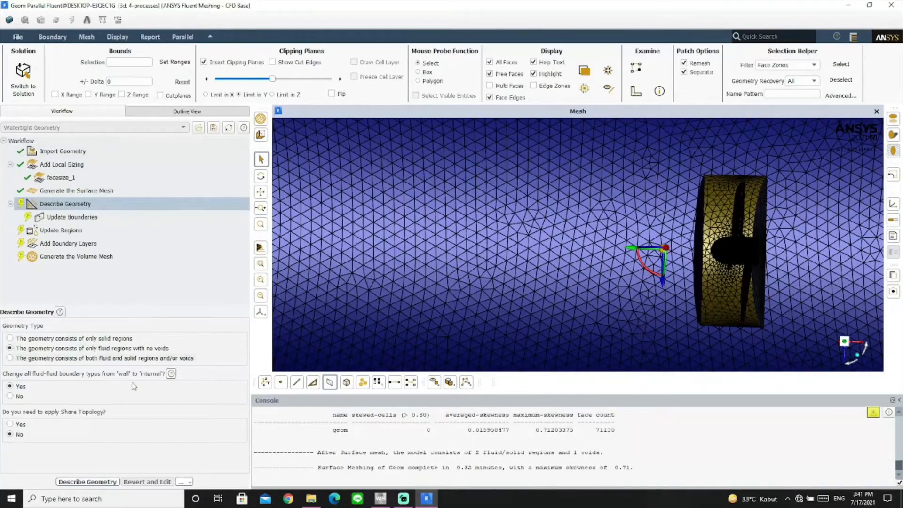
left_click(20, 424)
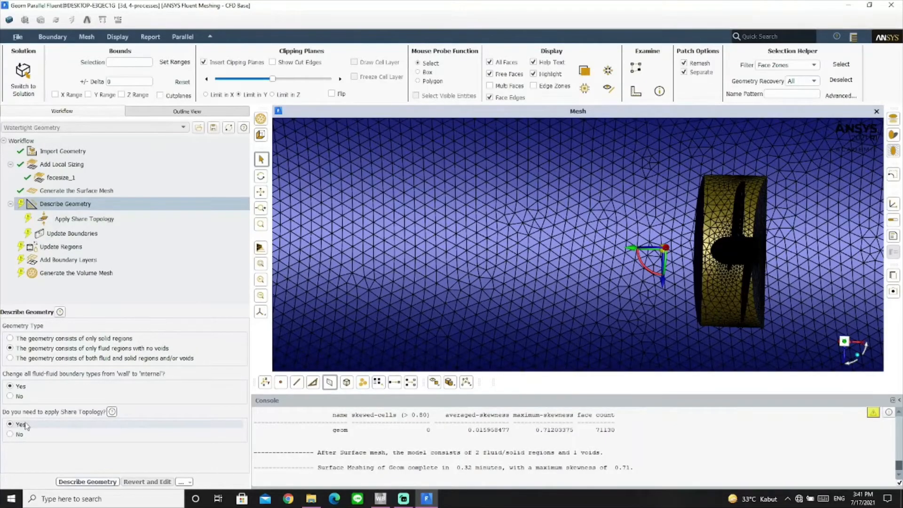
left_click(103, 483)
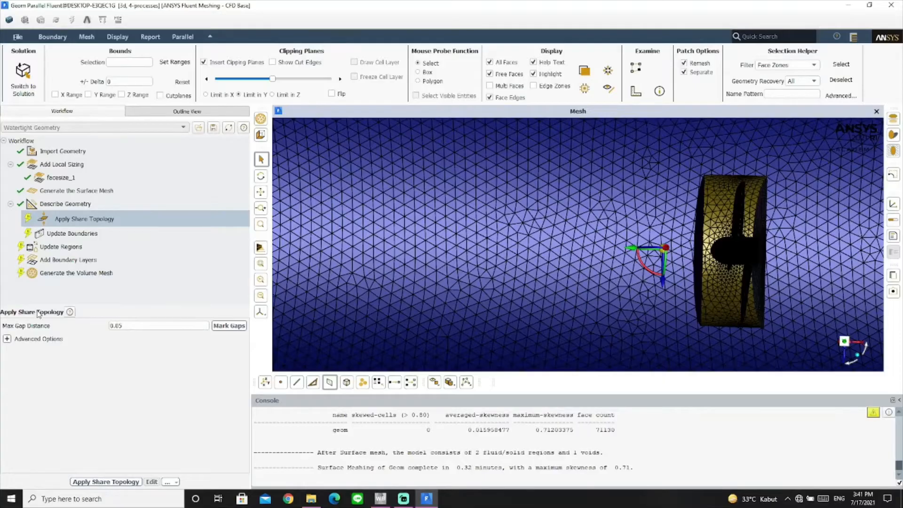
left_click(65, 219)
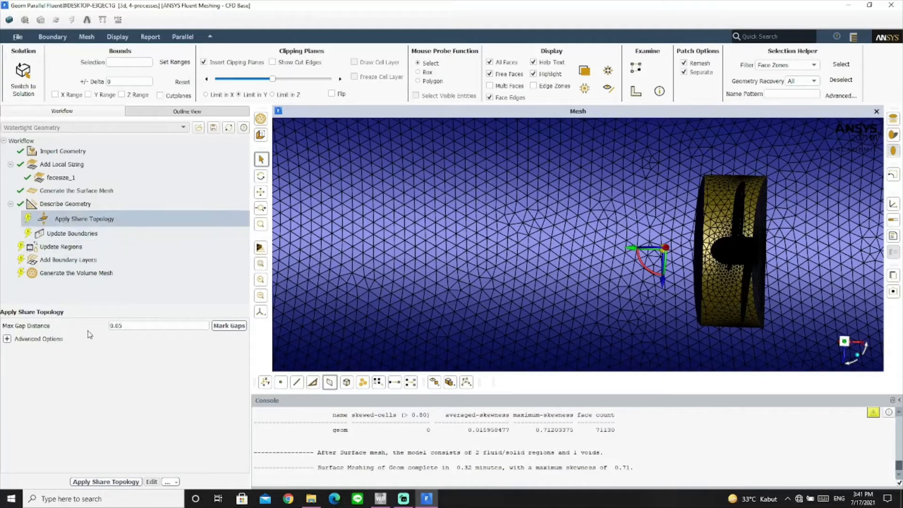
left_click(107, 480)
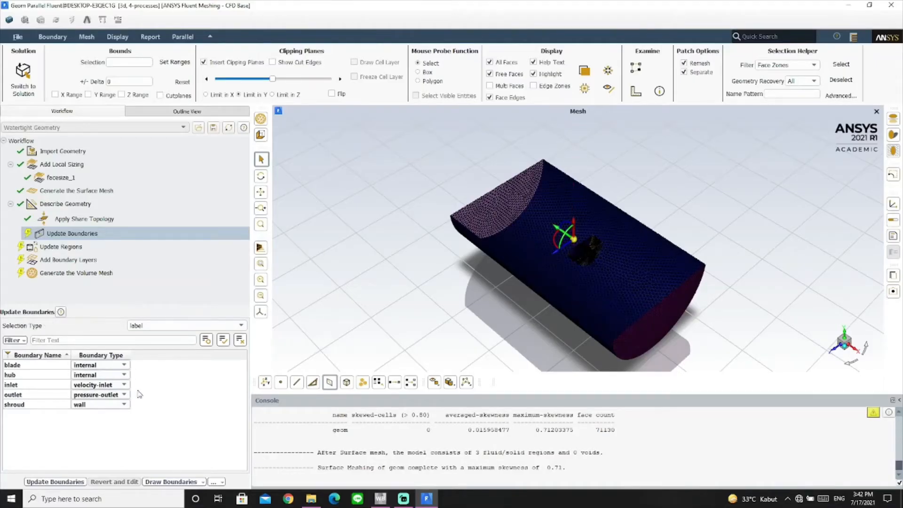
Update the boundaries with blade and hub set to wall and shroud set to pressure-inlet
left_click(113, 365)
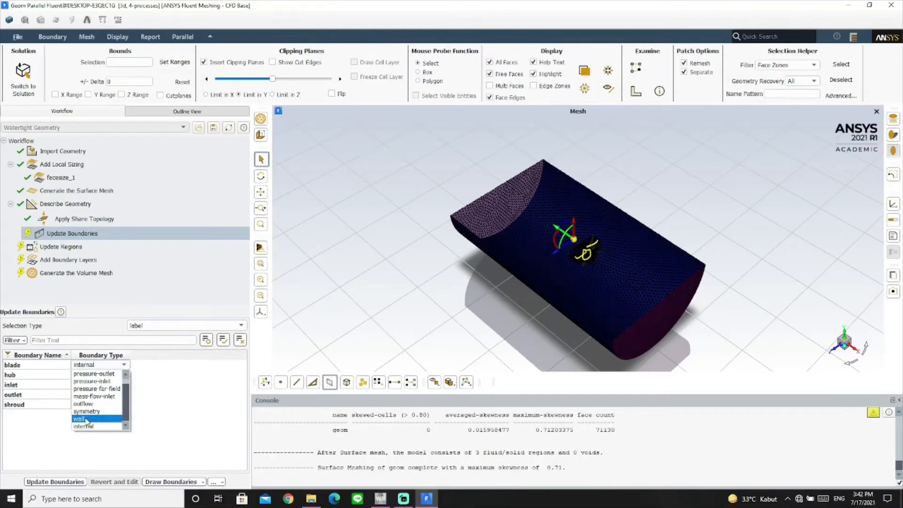
left_click(86, 419)
left_click(113, 374)
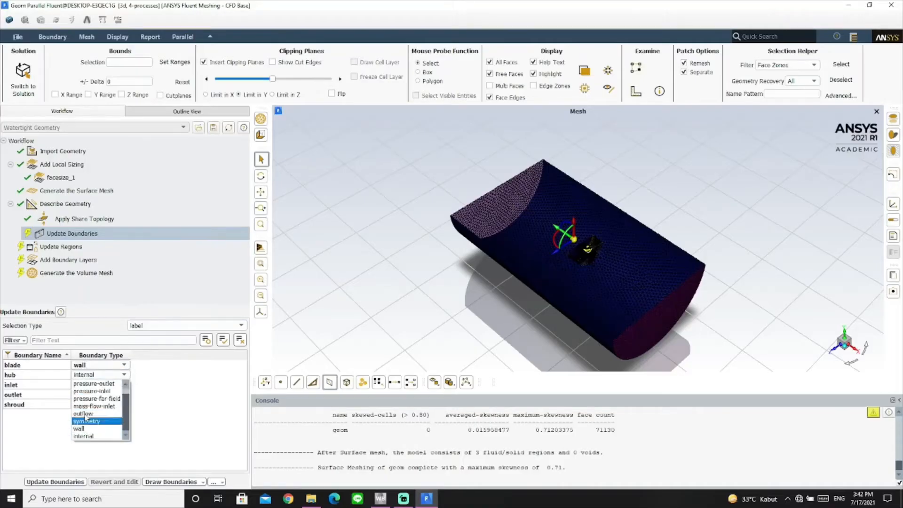
left_click(86, 428)
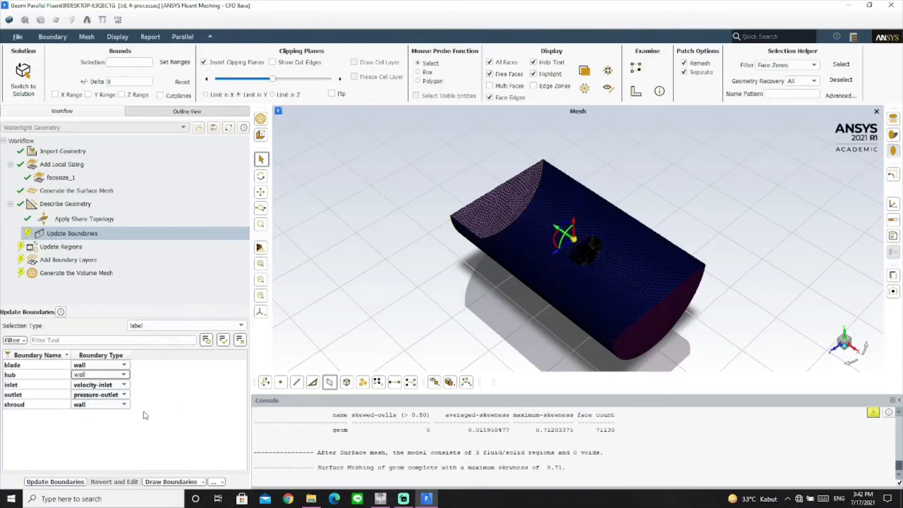
left_click(112, 404)
scroll(107, 429, "down", 1)
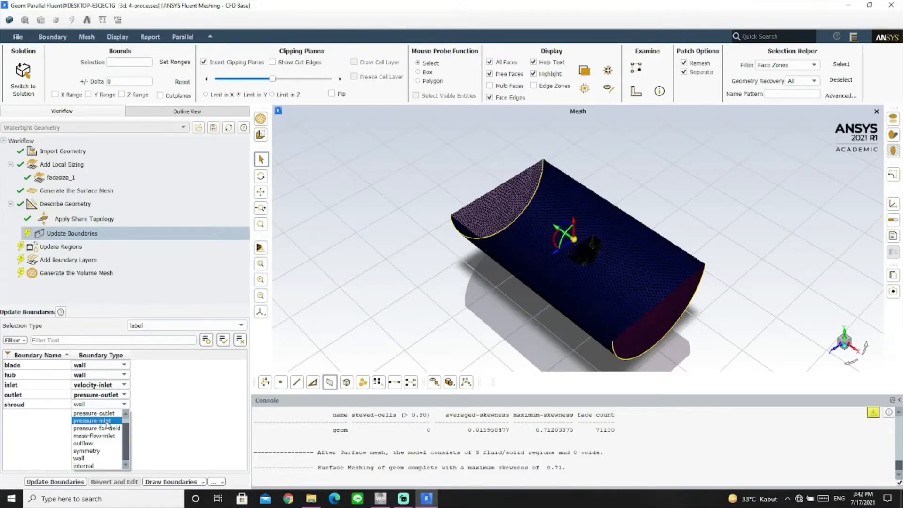
left_click(108, 422)
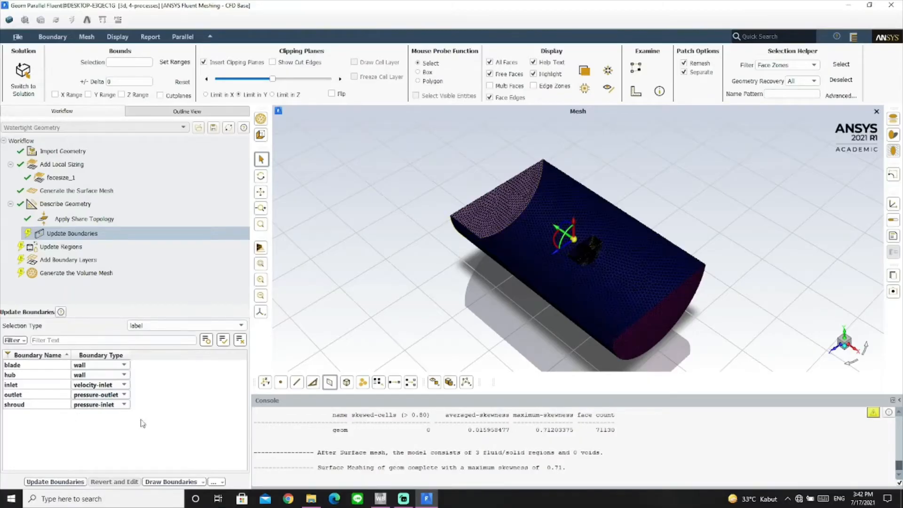
left_click(70, 482)
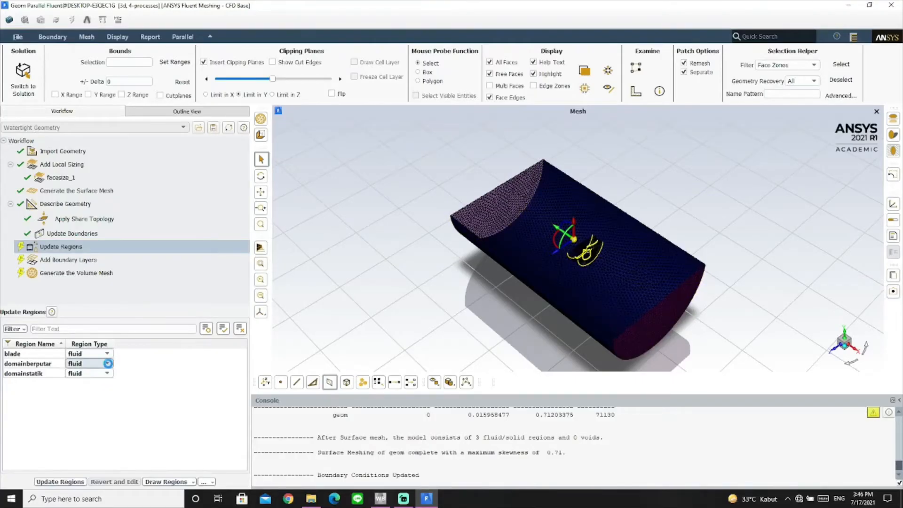
Change the blade region type to dead and update the regions
left_click(90, 354)
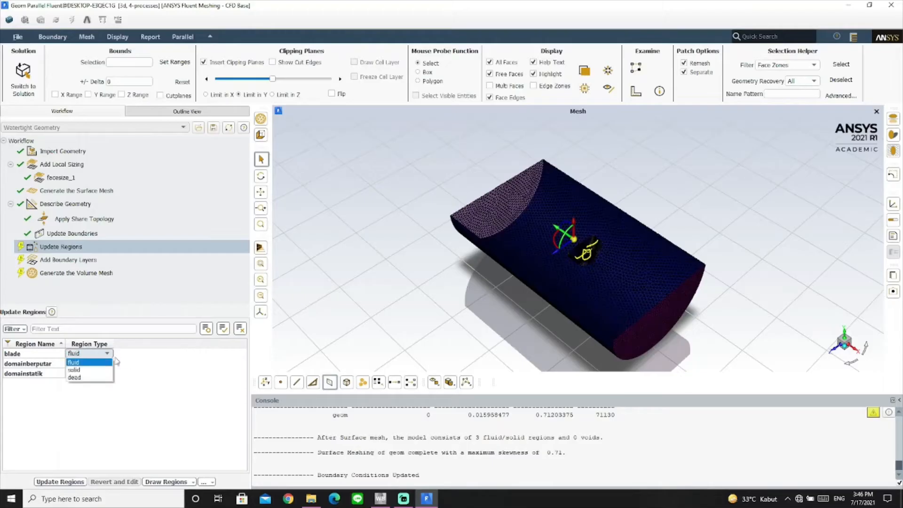
left_click(90, 378)
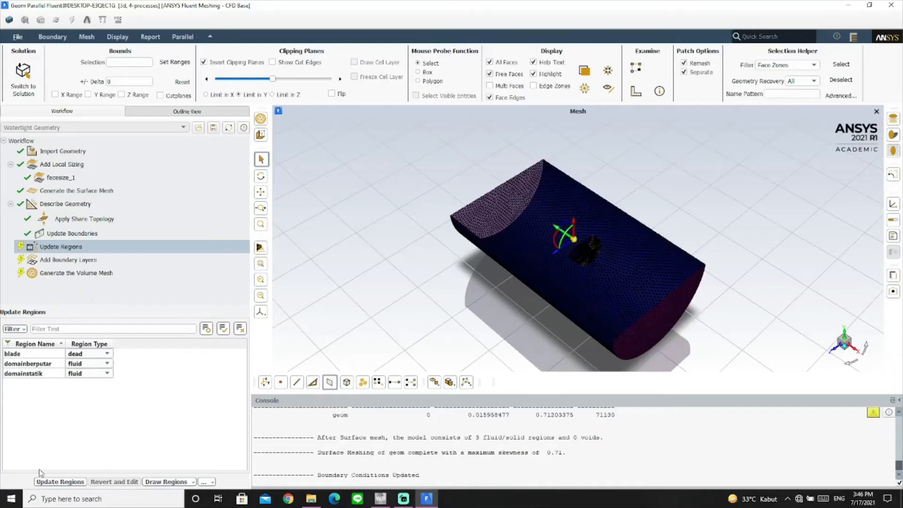
left_click(61, 481)
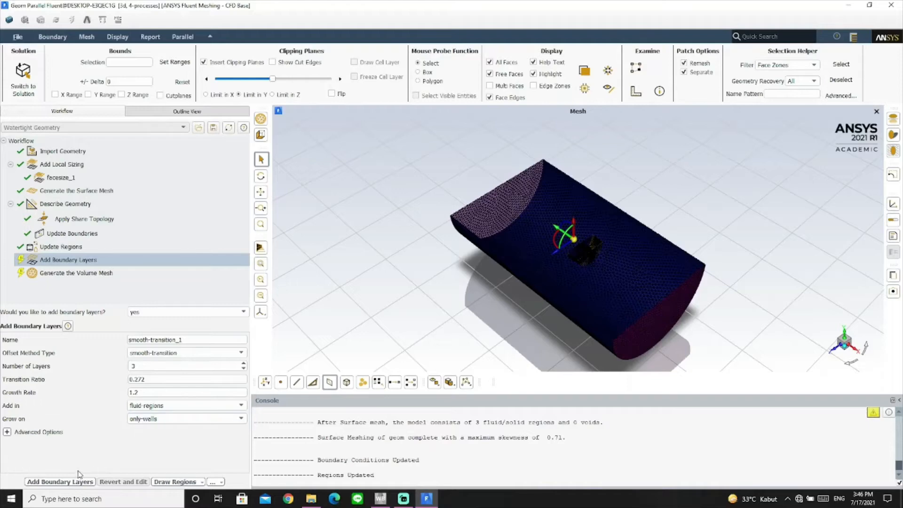
Add smooth-transition boundary layers with the existing settings and generate the volume mesh filled with poly-hexcore
left_click(60, 482)
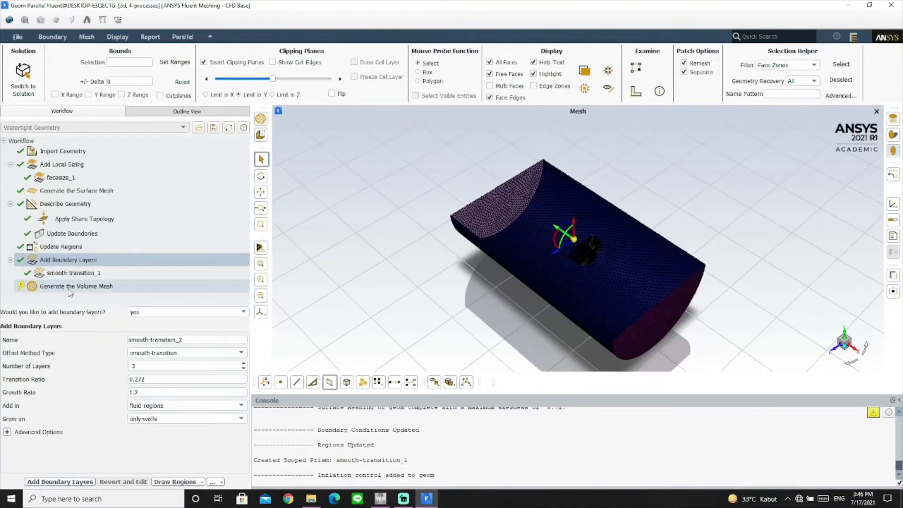
left_click(70, 287)
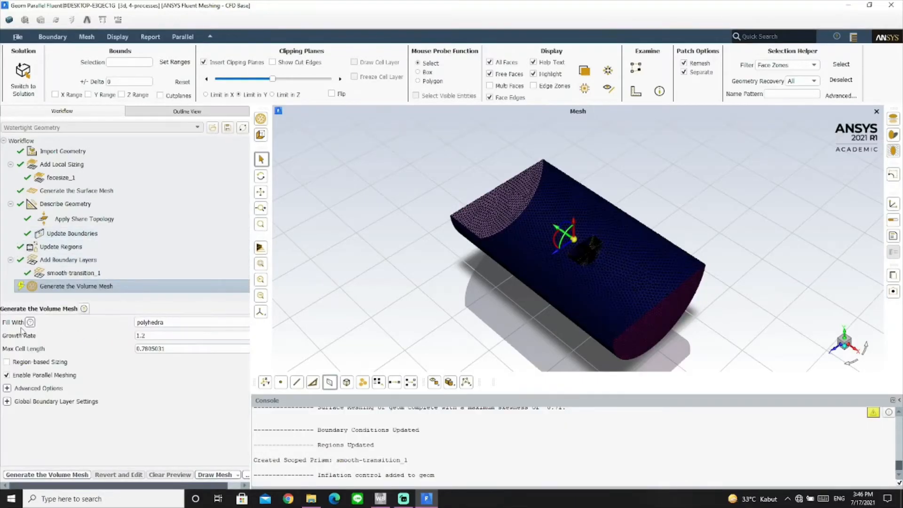
left_click(186, 322)
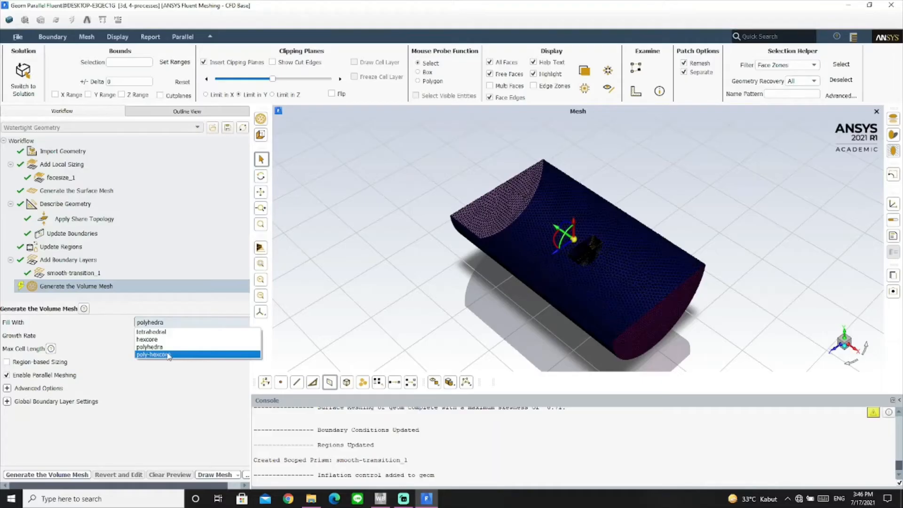
left_click(168, 354)
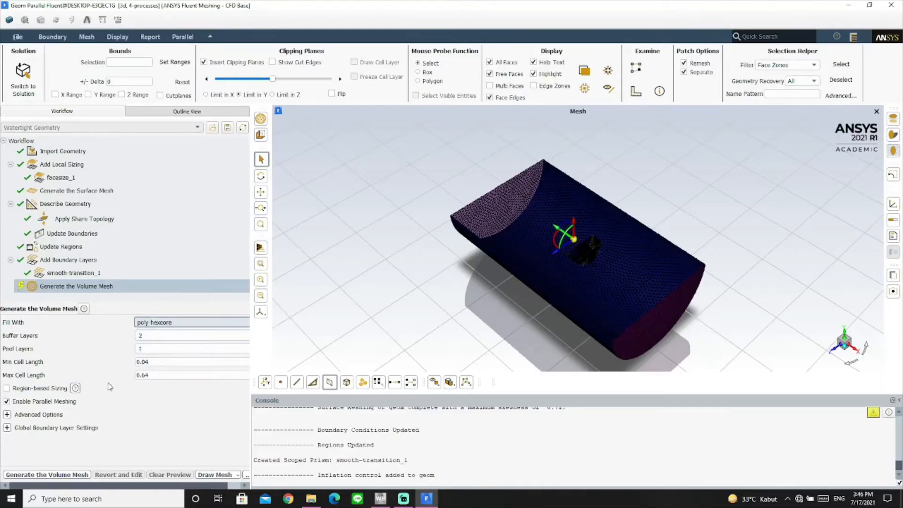
left_click(78, 475)
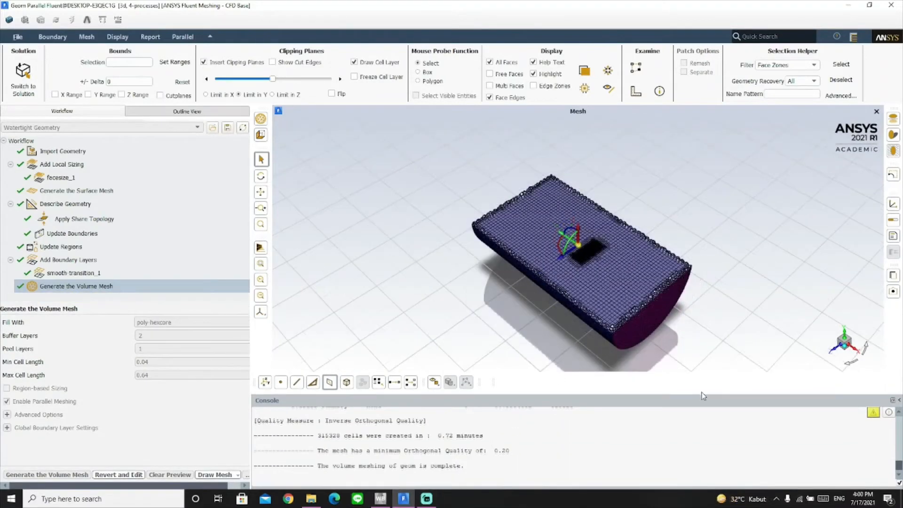
Examine the clipped volume mesh around the rotating domain, including the cells and boundary layers along the blade
left_click_drag(537, 354, 439, 376)
scroll(592, 236, "up", 7)
scroll(603, 242, "up", 5)
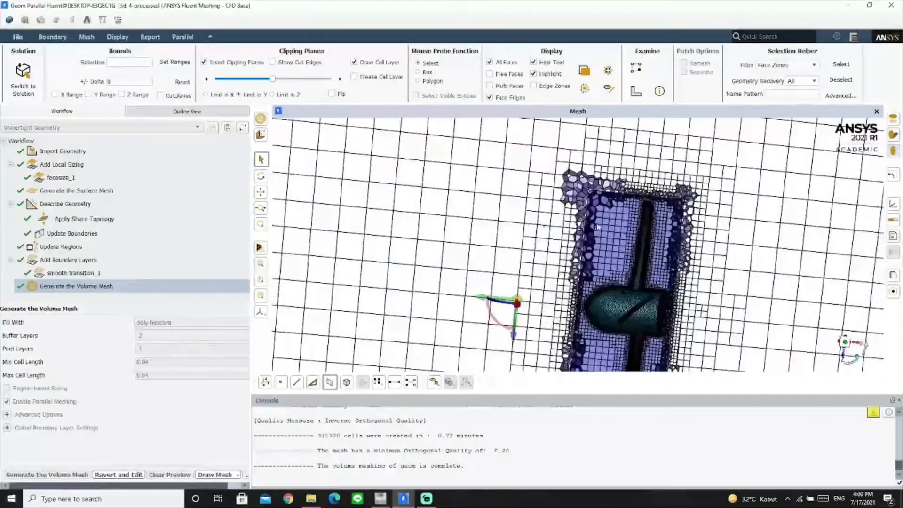
scroll(610, 216, "up", 3)
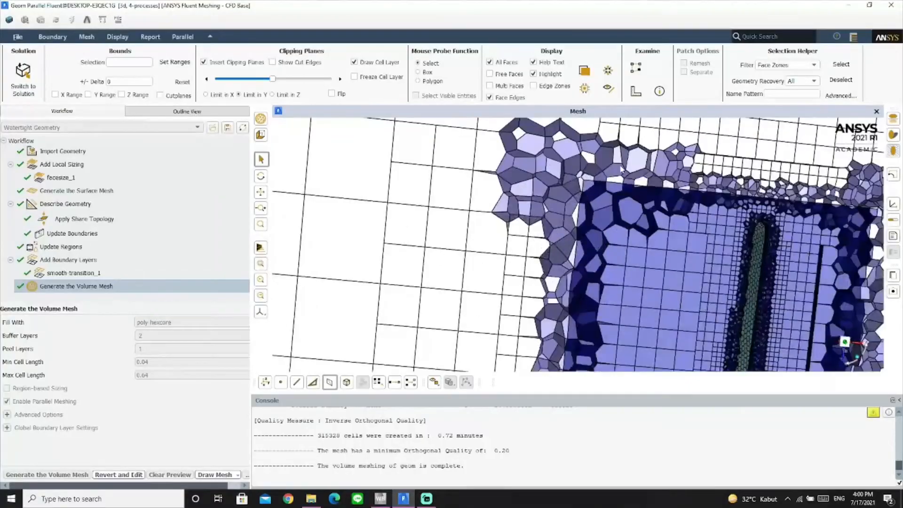
scroll(611, 300, "down", 6)
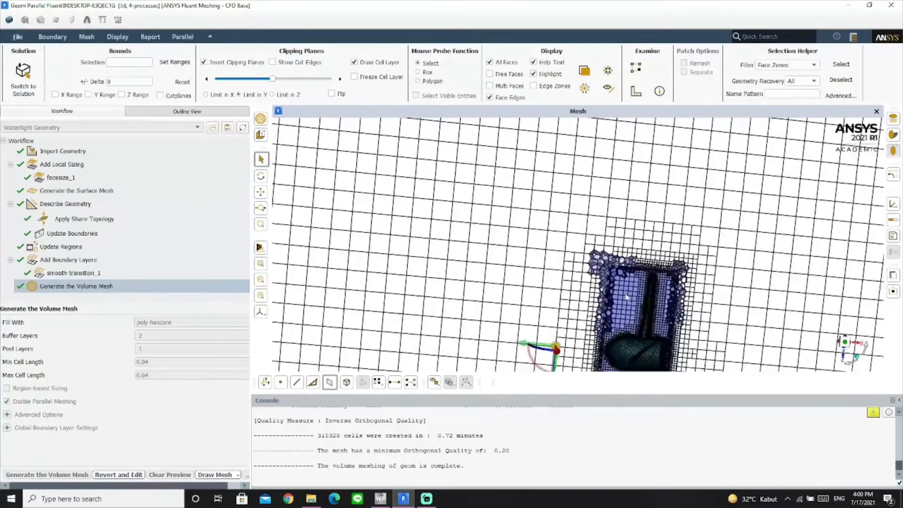
scroll(657, 330, "up", 1)
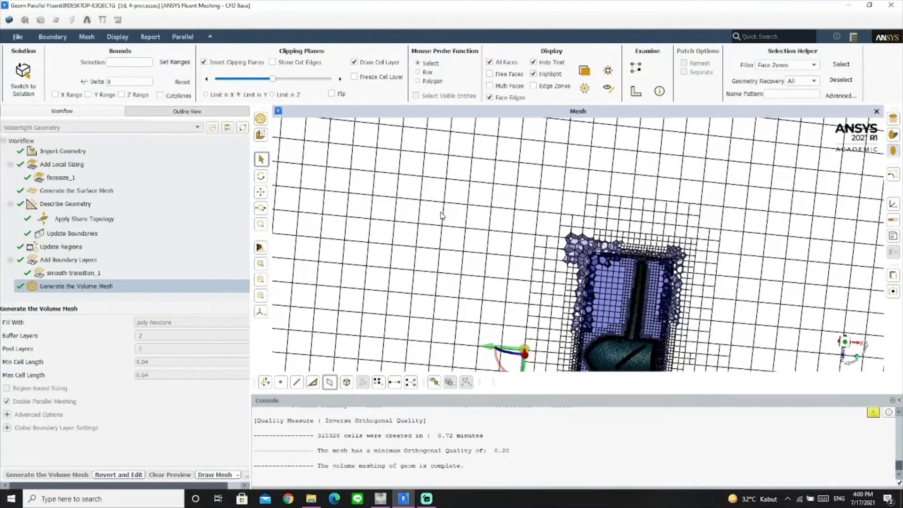
middle_click_drag(618, 311, 527, 225, "ctrl")
scroll(536, 228, "up", 5)
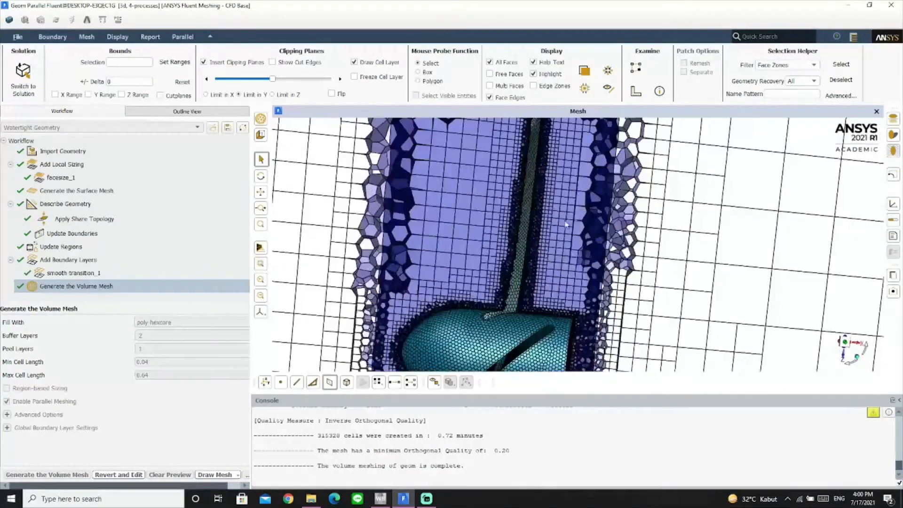
scroll(530, 255, "up", 6)
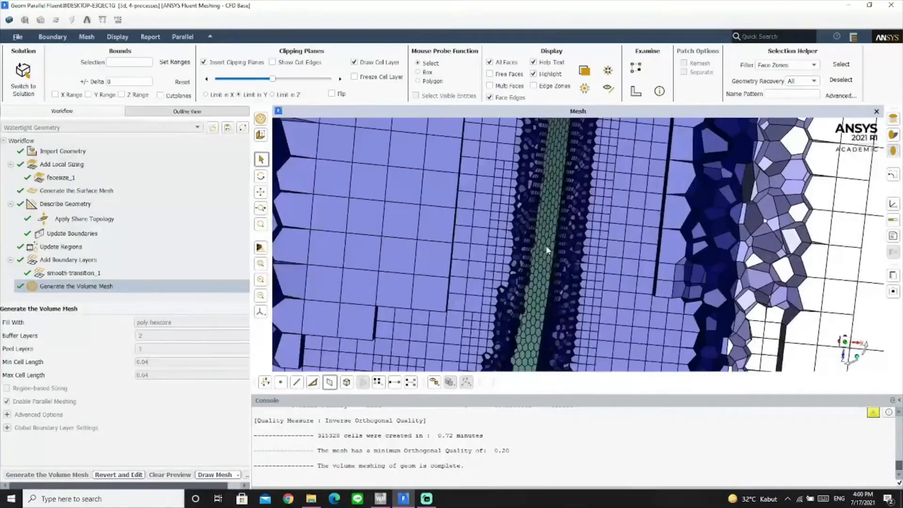
scroll(526, 217, "up", 3)
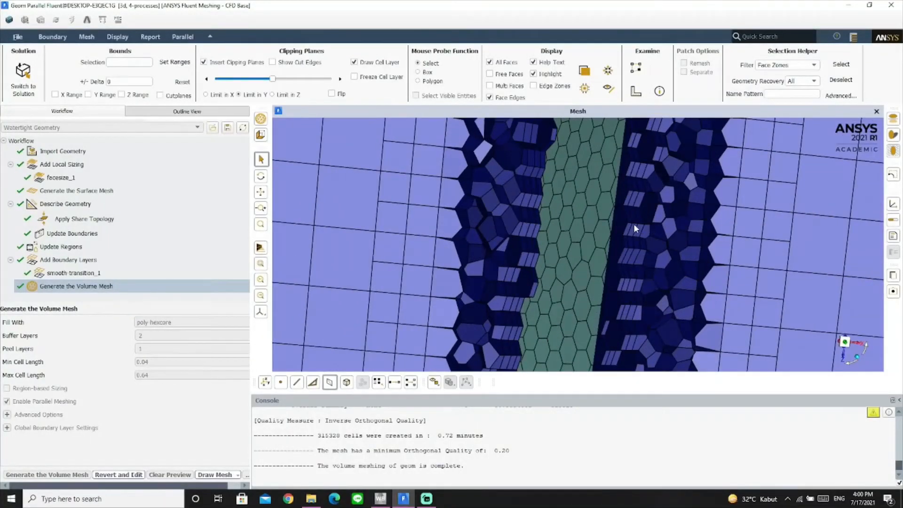
scroll(622, 300, "down", 8)
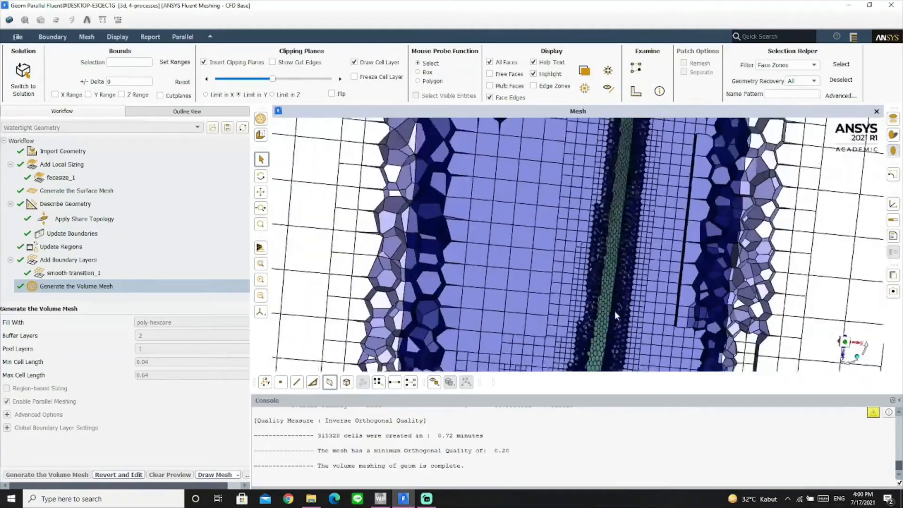
Examine the mesh section around the hub, the quality summary, and the cell transition out to the outer domain walls
middle_click_drag(616, 333, 612, 213, "ctrl")
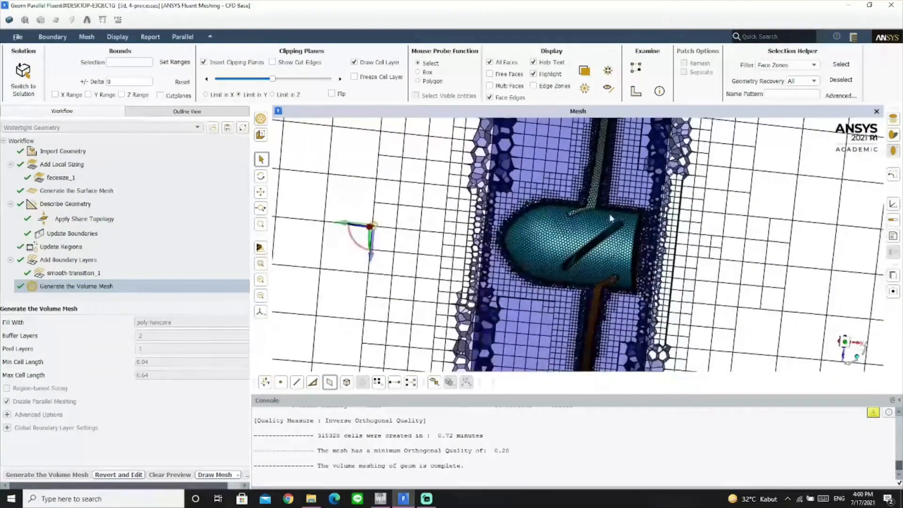
scroll(608, 248, "down", 4)
scroll(523, 438, "up", 3)
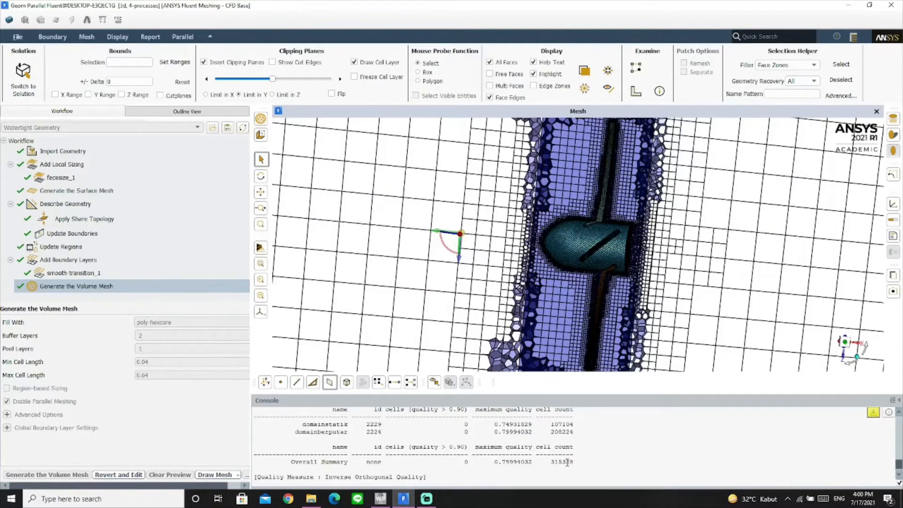
scroll(567, 328, "down", 5)
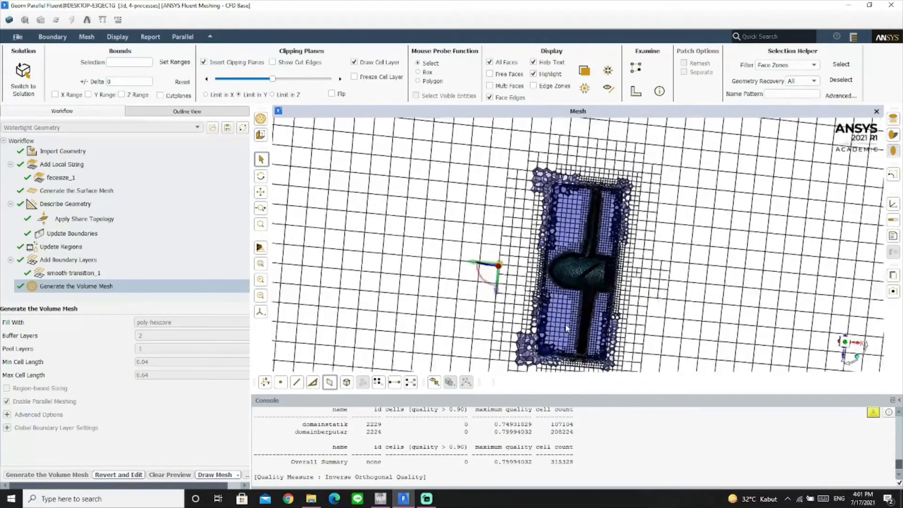
scroll(567, 328, "down", 1)
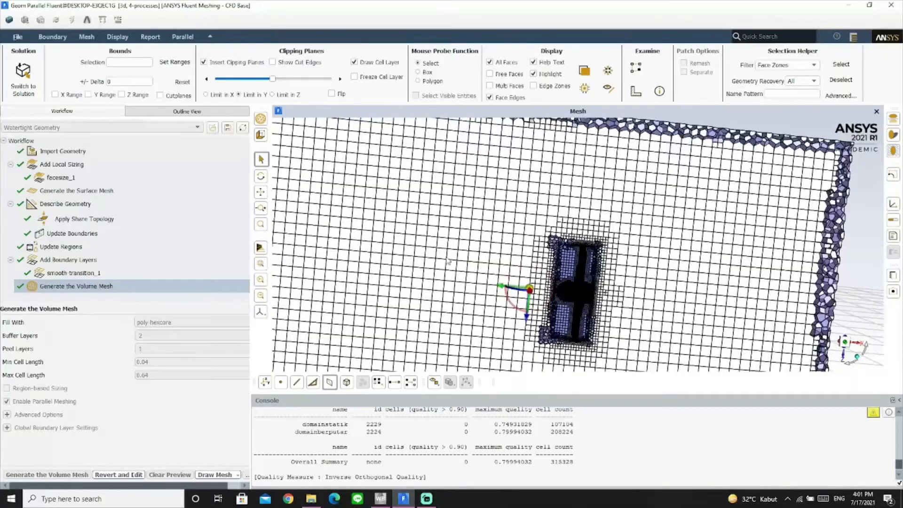
middle_click_drag(598, 310, 616, 251)
scroll(629, 274, "down", 1)
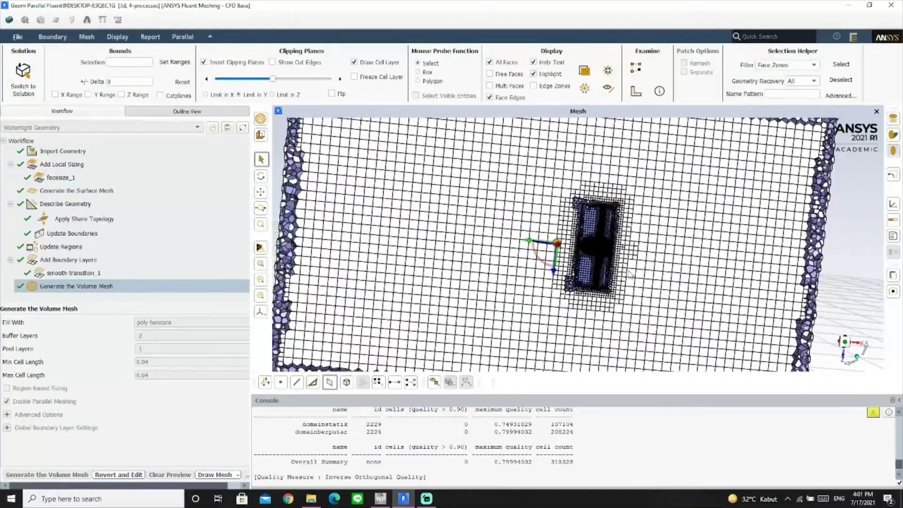
scroll(608, 235, "up", 3)
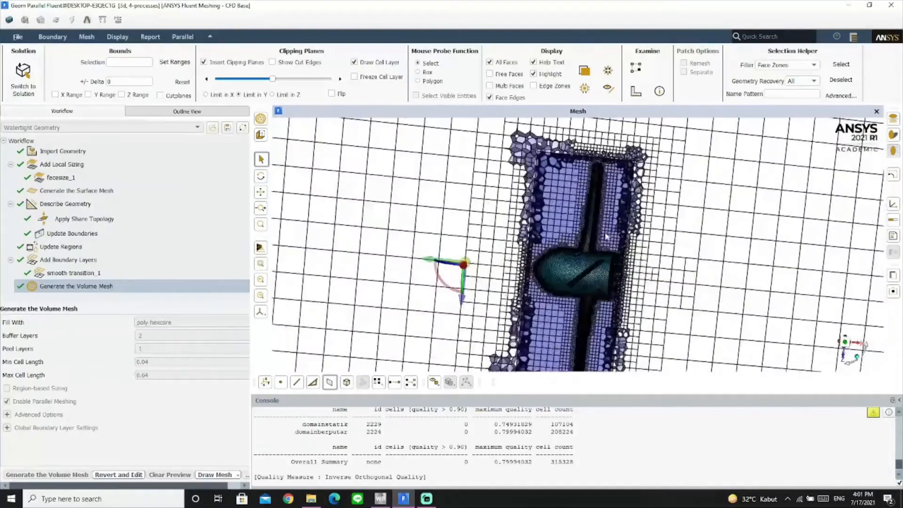
scroll(583, 279, "up", 3)
scroll(687, 330, "down", 5)
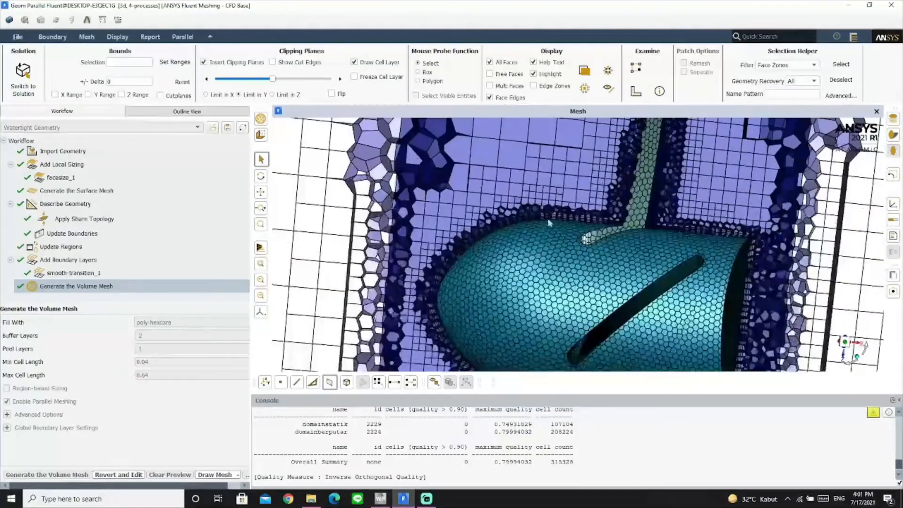
scroll(692, 331, "down", 1)
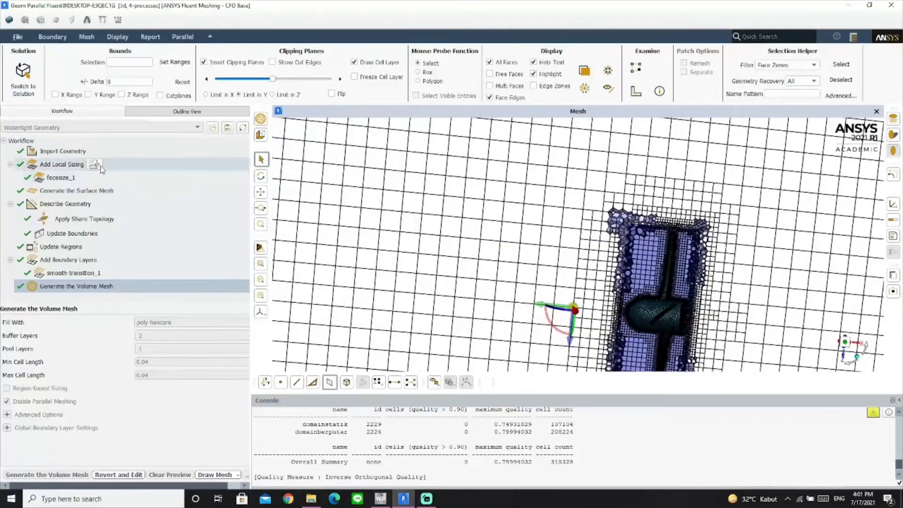
Switch from meshing to solution mode with the generated volume mesh
left_click(29, 74)
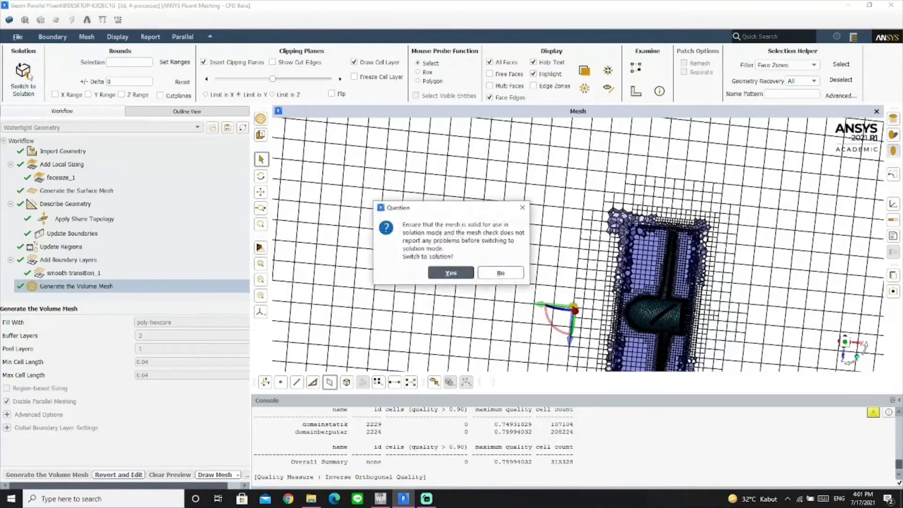
left_click(449, 273)
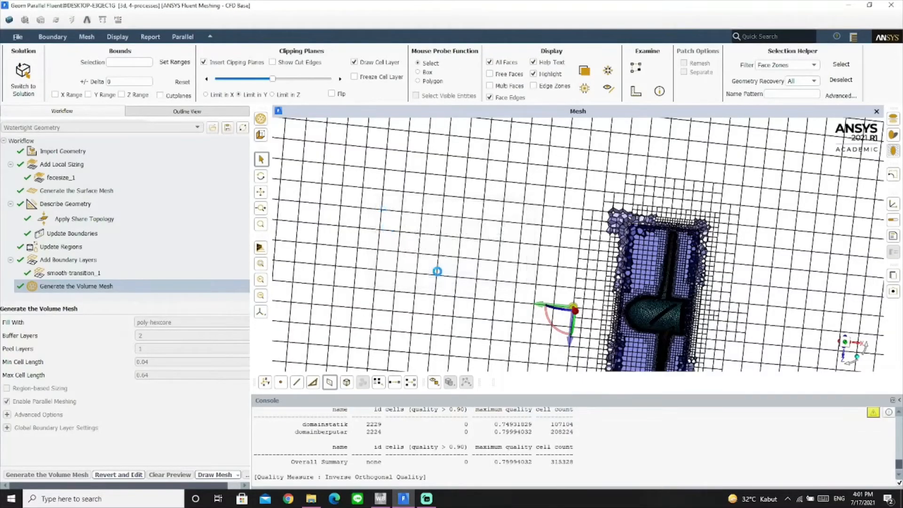
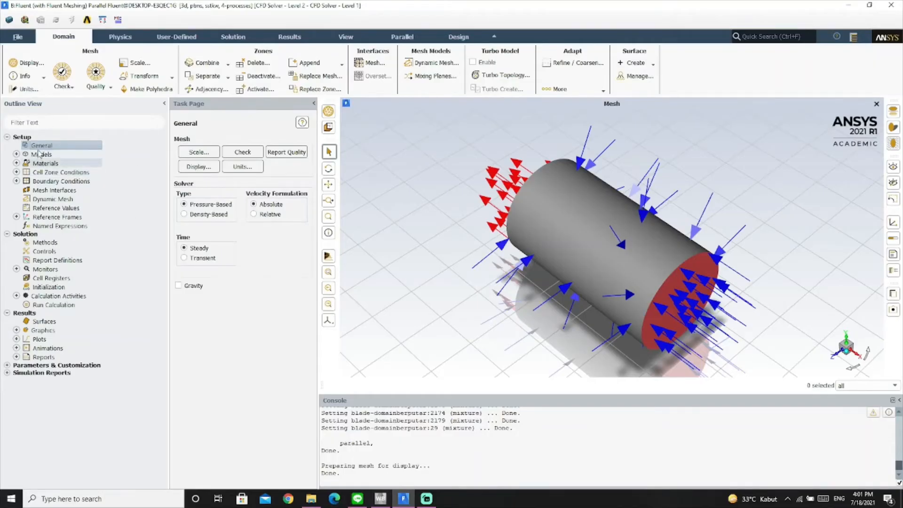
Review the viscous model and accept k-omega SST with its existing constants and options
left_click(16, 153)
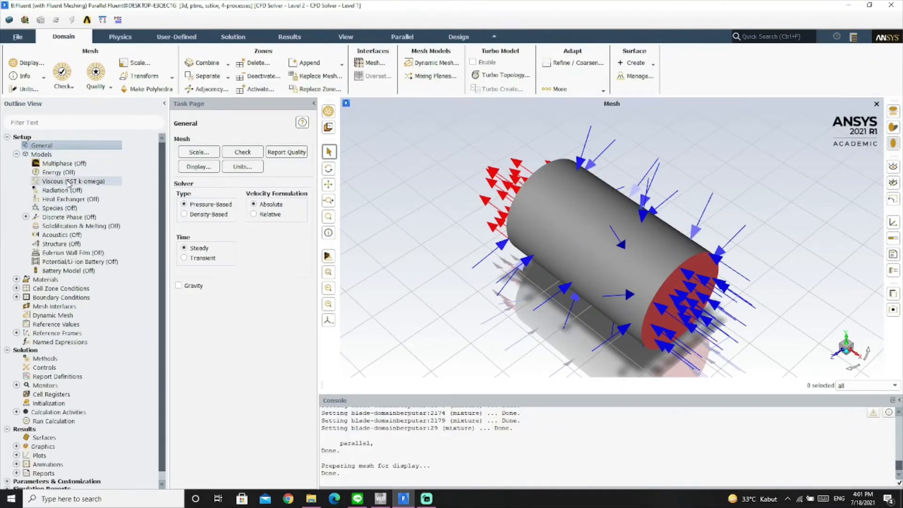
double_click(68, 181)
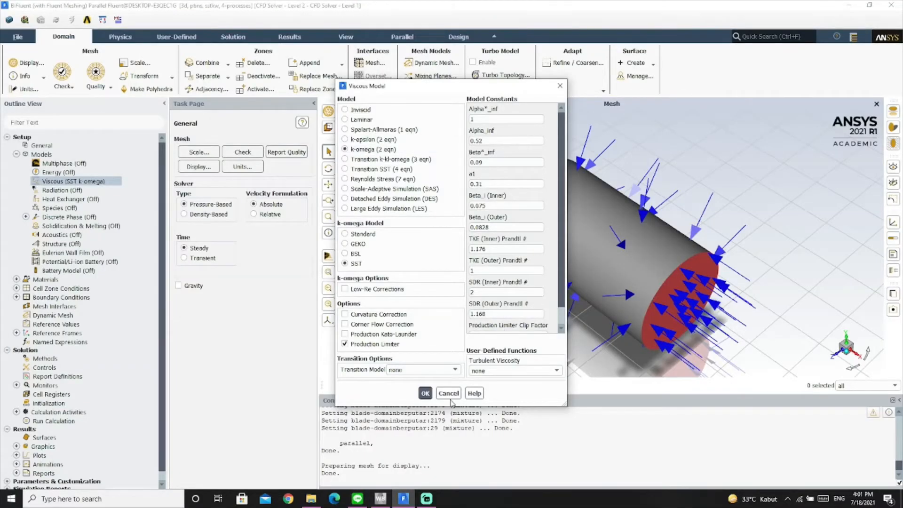
left_click(425, 393)
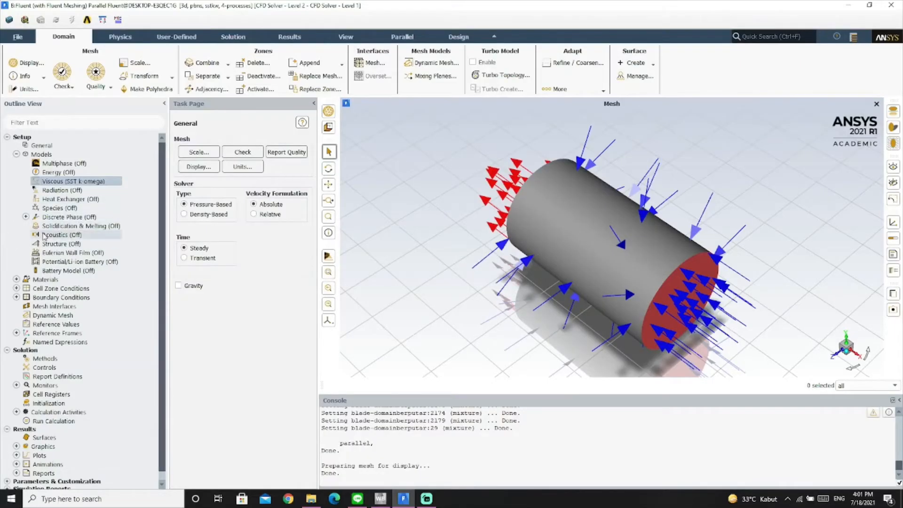
Add water-liquid (h2o<l>) to the fluid materials by copying it from the Fluent database
scroll(32, 288, "down", 1)
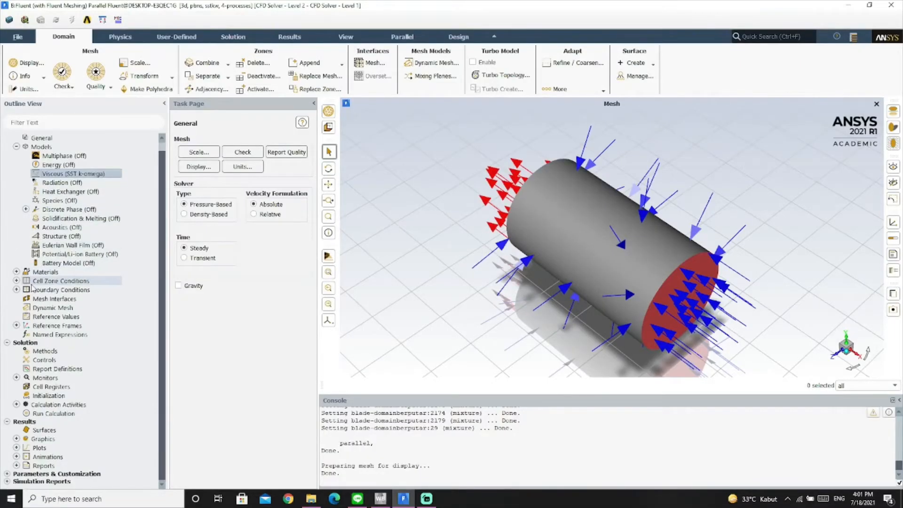
left_click(17, 272)
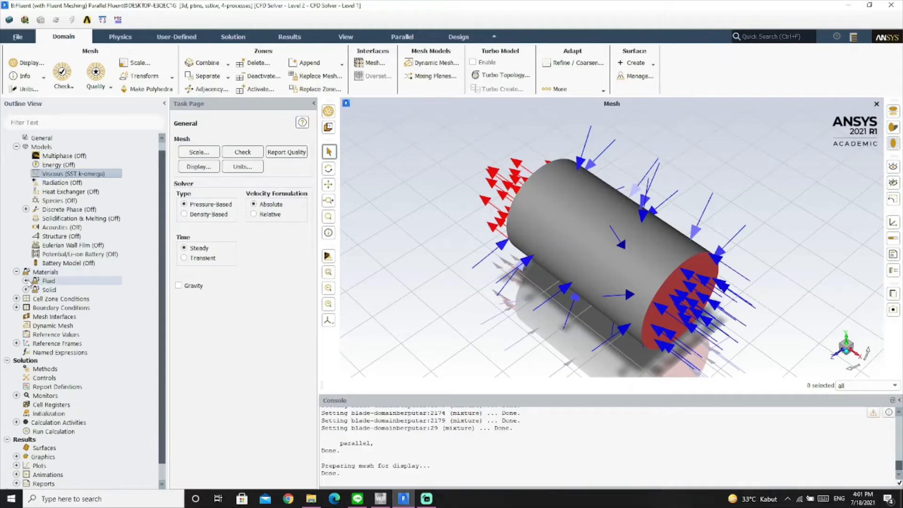
left_click(26, 281)
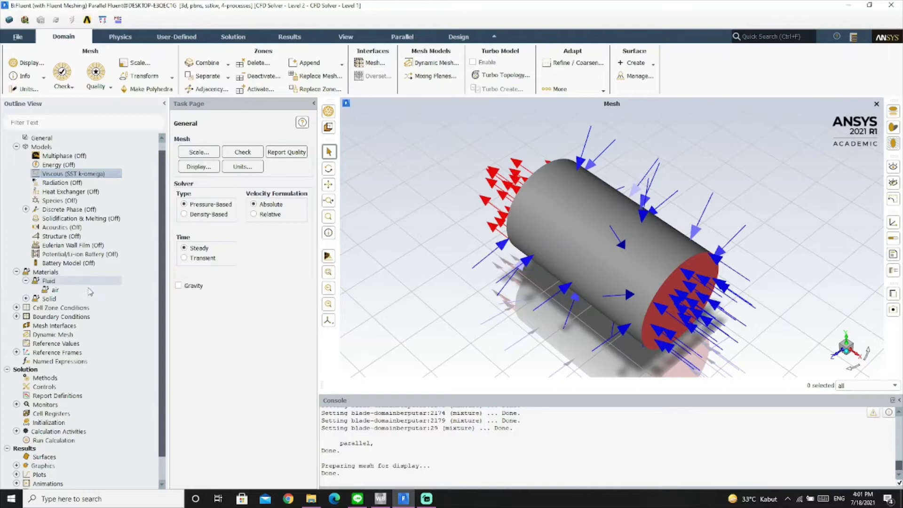
double_click(51, 273)
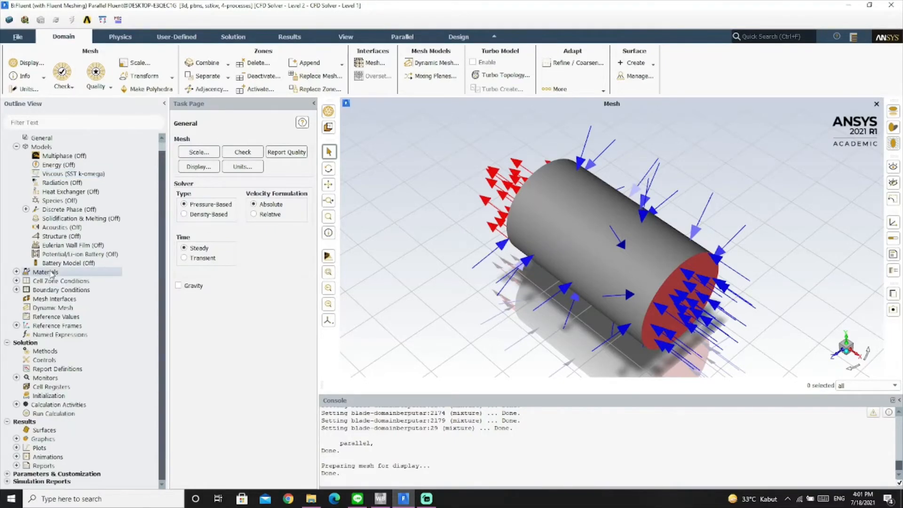
left_click(197, 464)
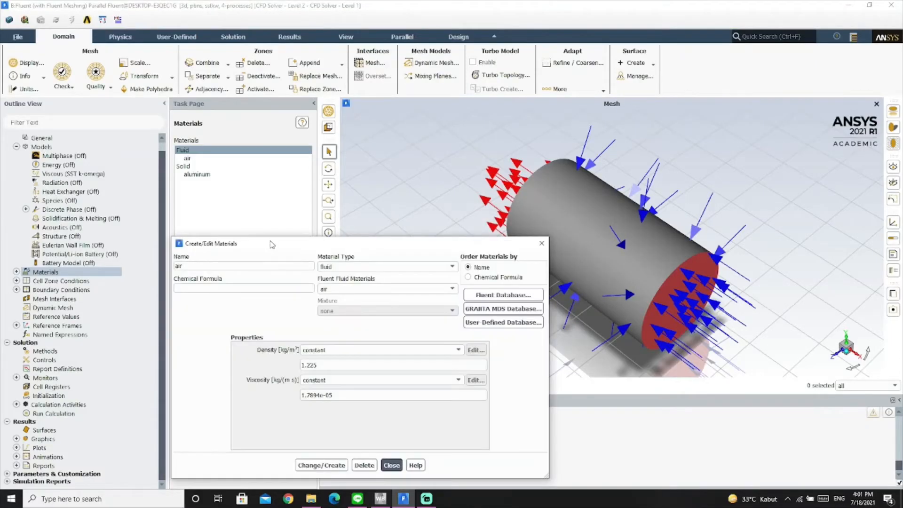
left_click_drag(277, 243, 305, 156)
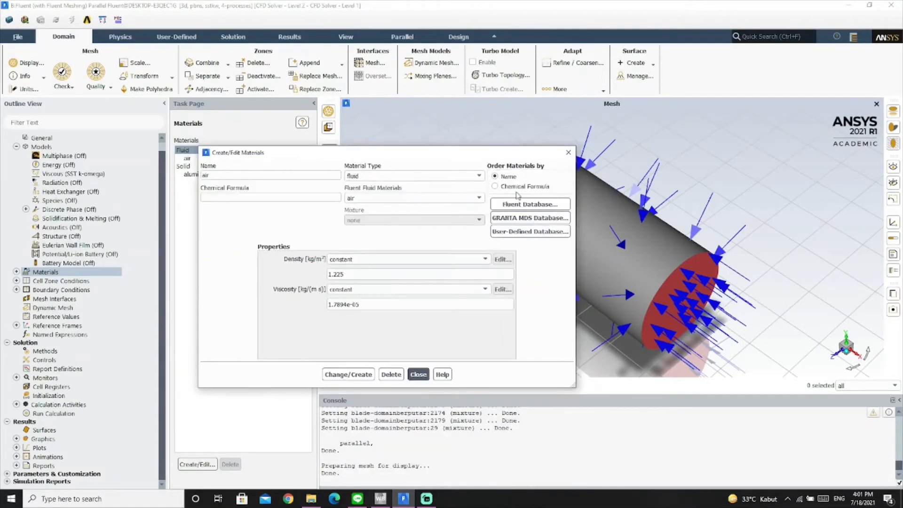
left_click(543, 206)
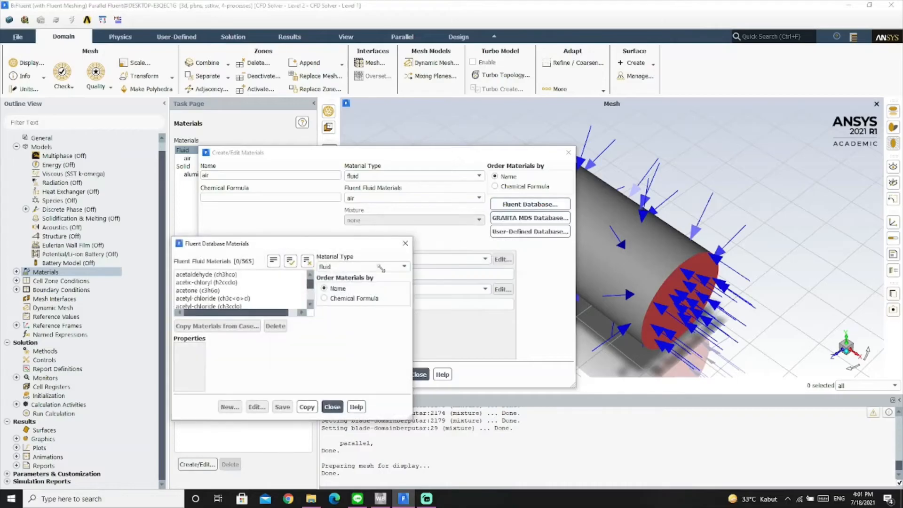
left_click_drag(313, 286, 306, 314)
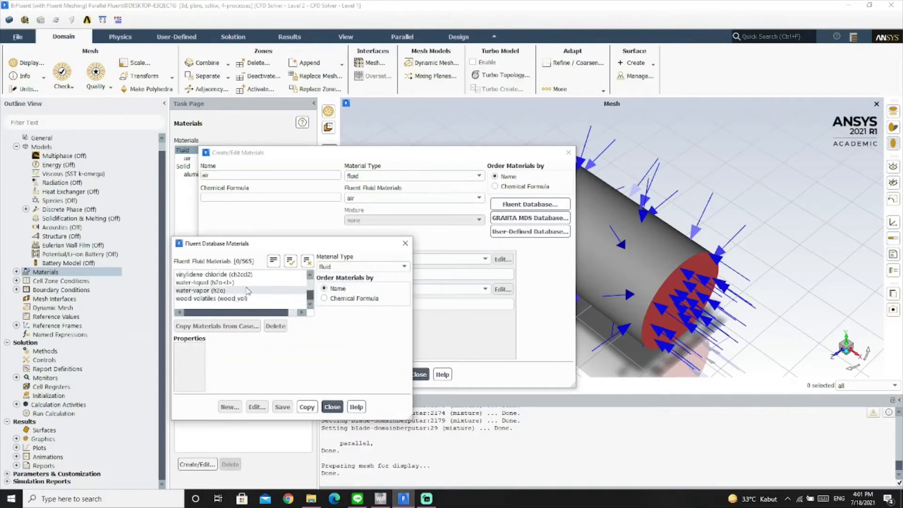
left_click(214, 284)
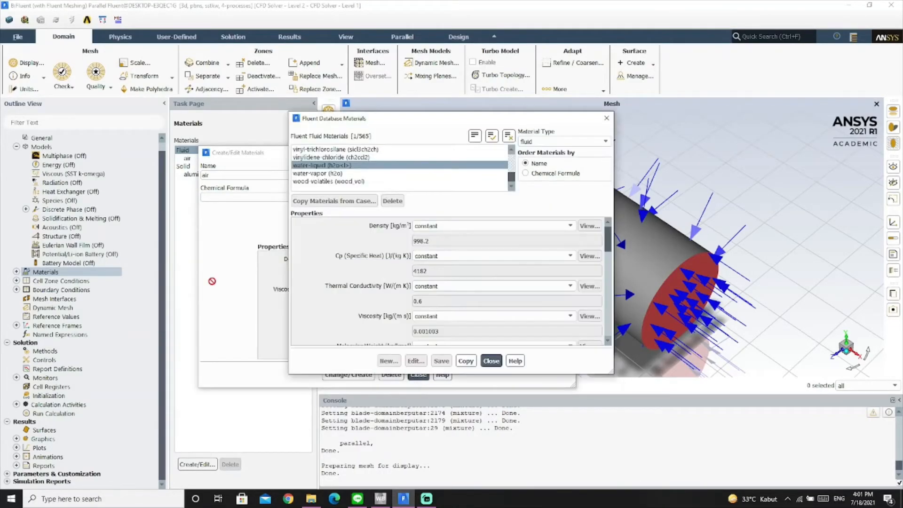
left_click(465, 361)
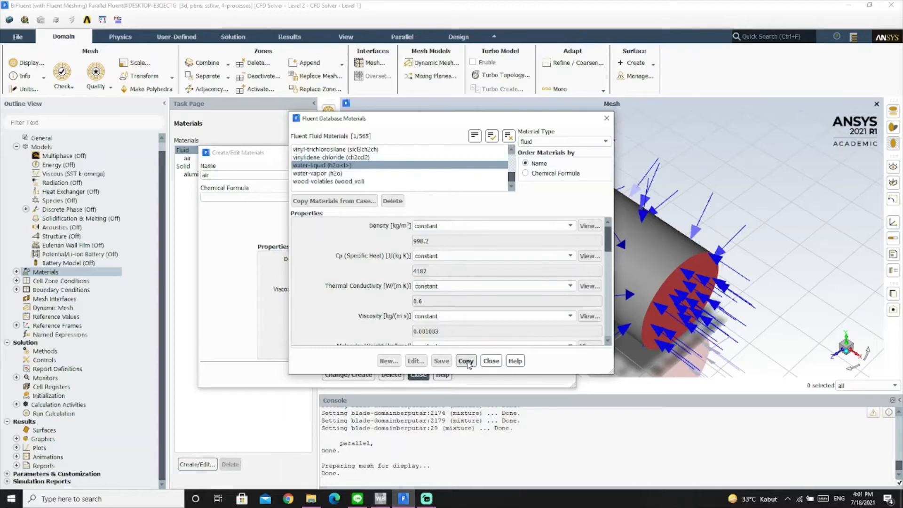
left_click(491, 361)
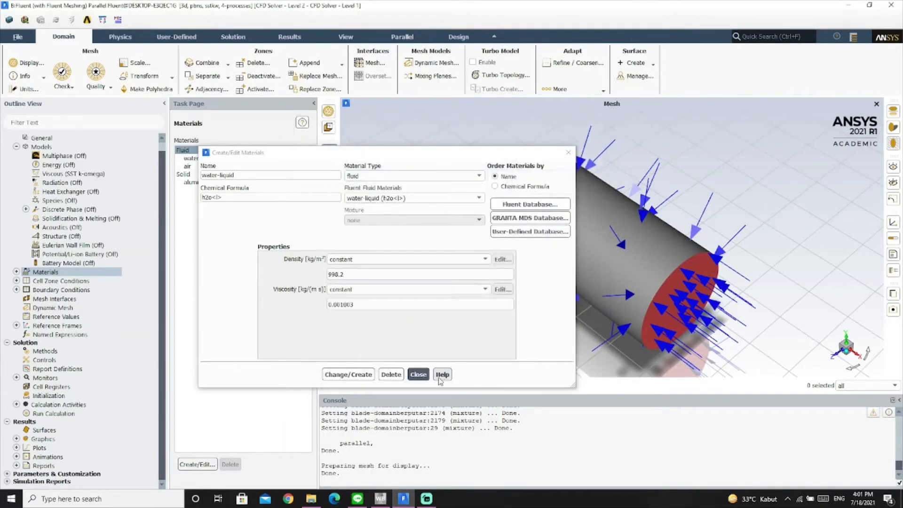
left_click(418, 375)
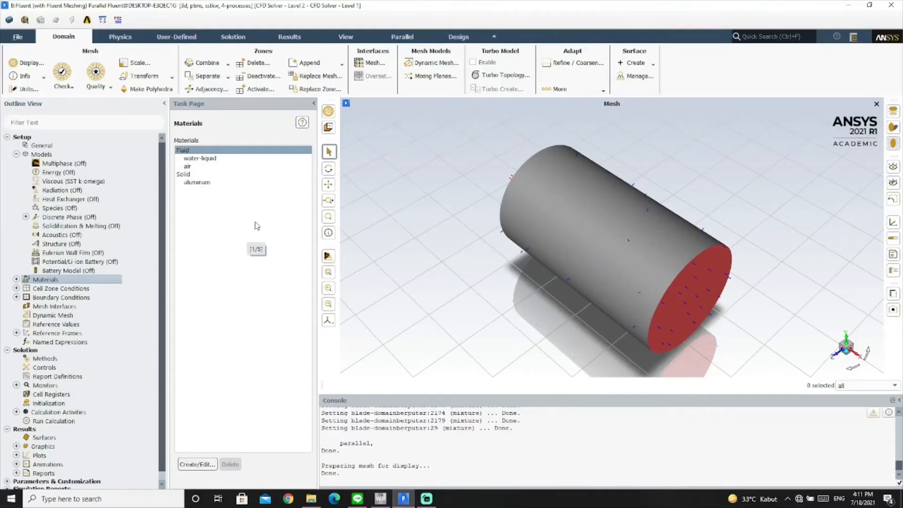
Assign water-liquid as the material of the domainstatik cell zone and apply it
left_click(17, 155)
left_click(60, 172)
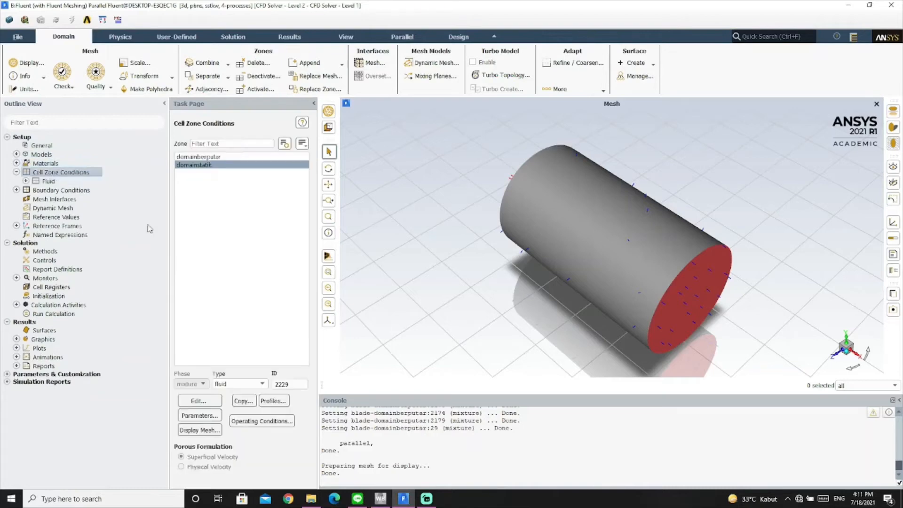
left_click(211, 165)
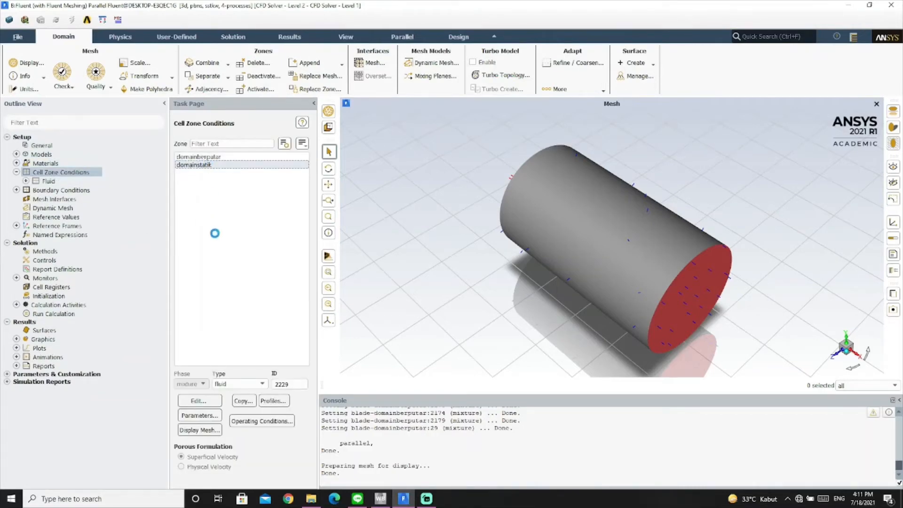
left_click(267, 172)
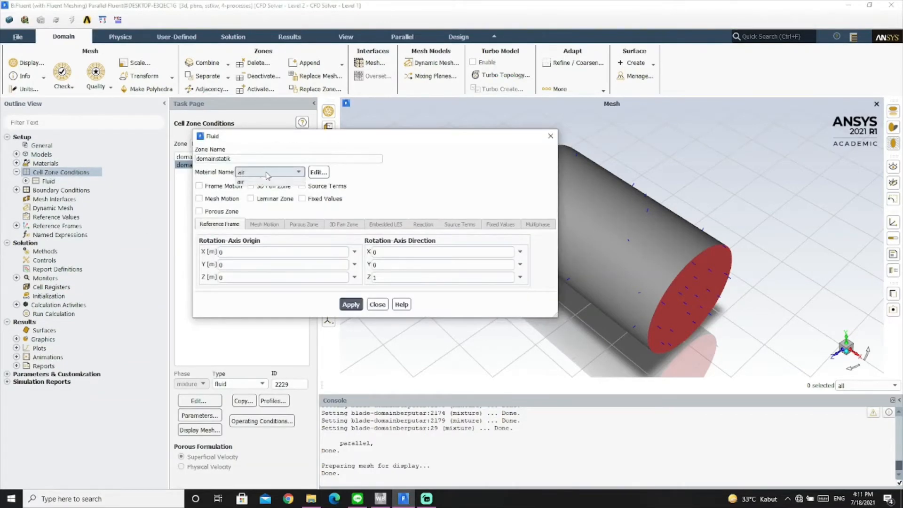
left_click(267, 184)
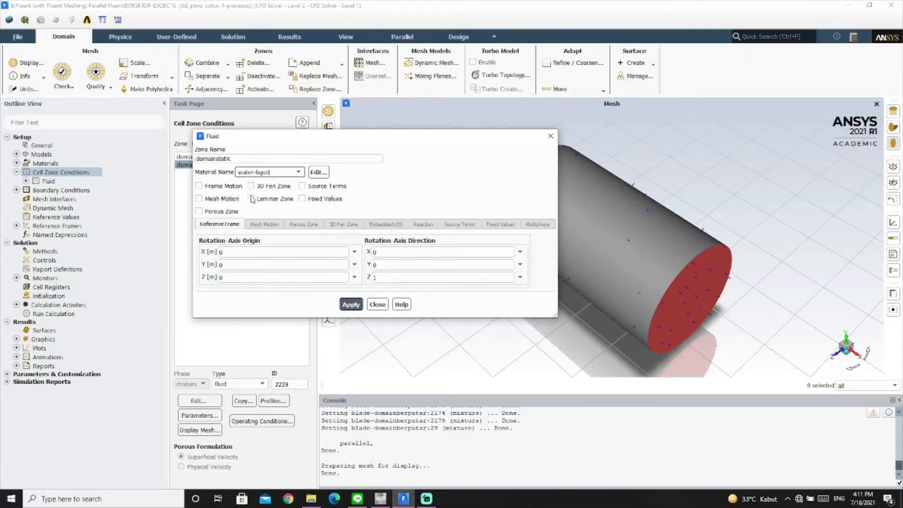
left_click(348, 305)
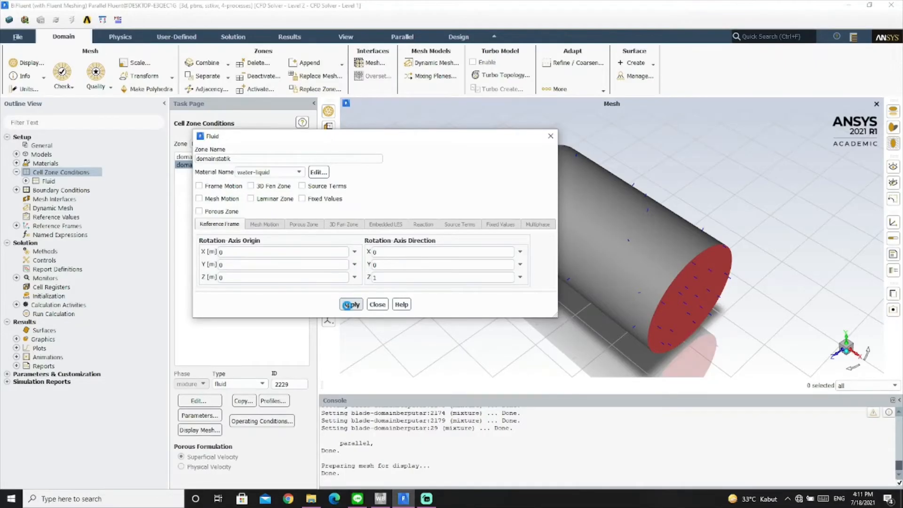
left_click(378, 305)
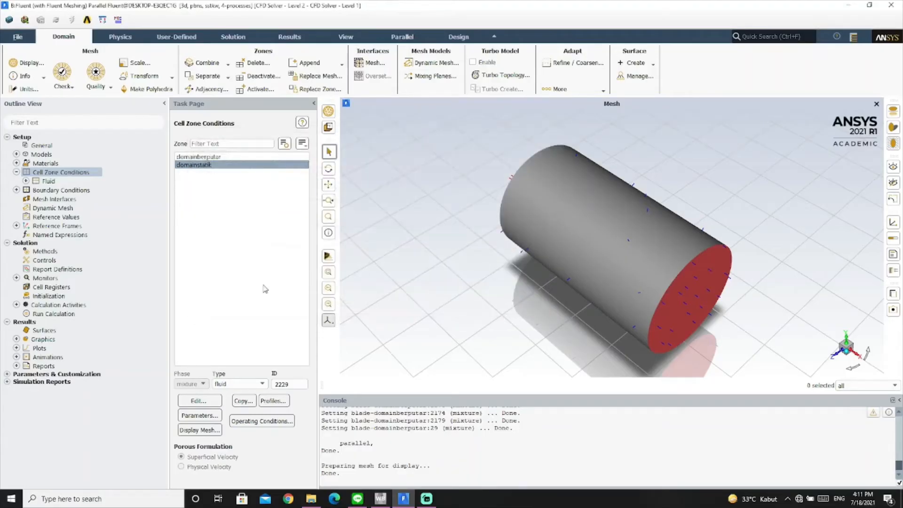
Try to assign water-liquid to the domainberputar cell zone and enable frame motion, closing its settings without applying them
double_click(215, 156)
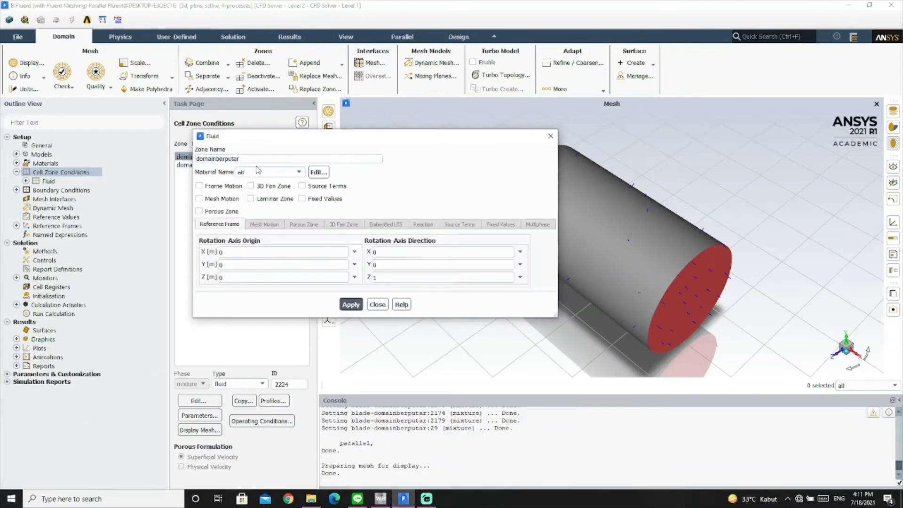
left_click(290, 172)
left_click(277, 182)
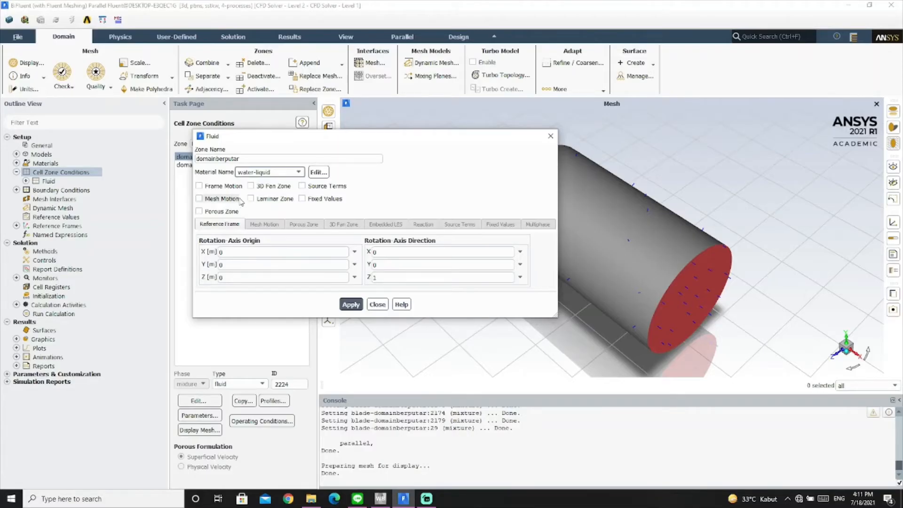
left_click(199, 186)
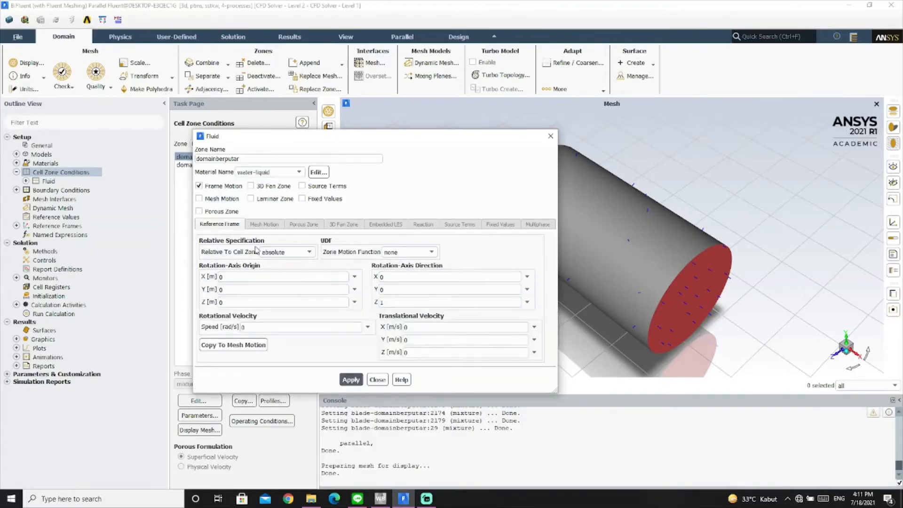
left_click(378, 380)
Examine the cylindrical flow domain's orientation relative to the coordinate axes from another viewing angle
left_click_drag(545, 349, 742, 342)
middle_click(743, 342)
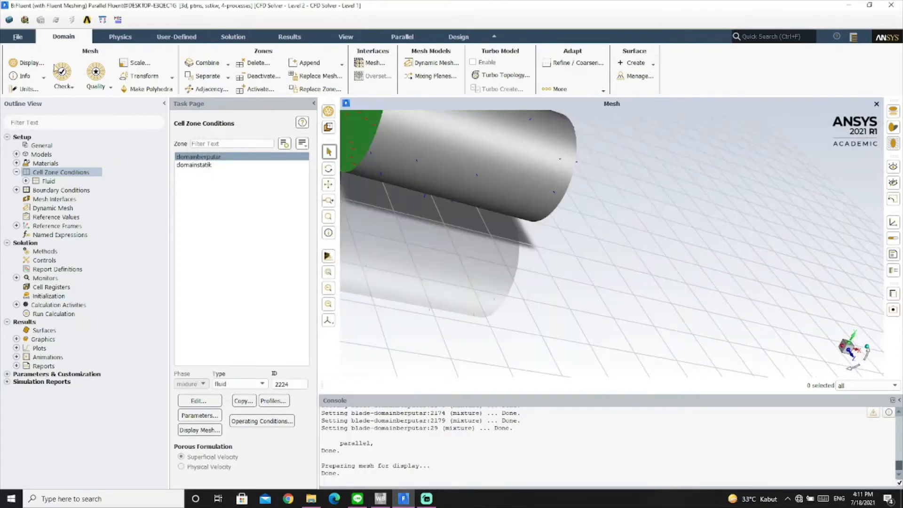
Display only the six blade surfaces of the mesh, hiding the inlet, outlet and shroud, and view the propeller from the front
left_click(30, 65)
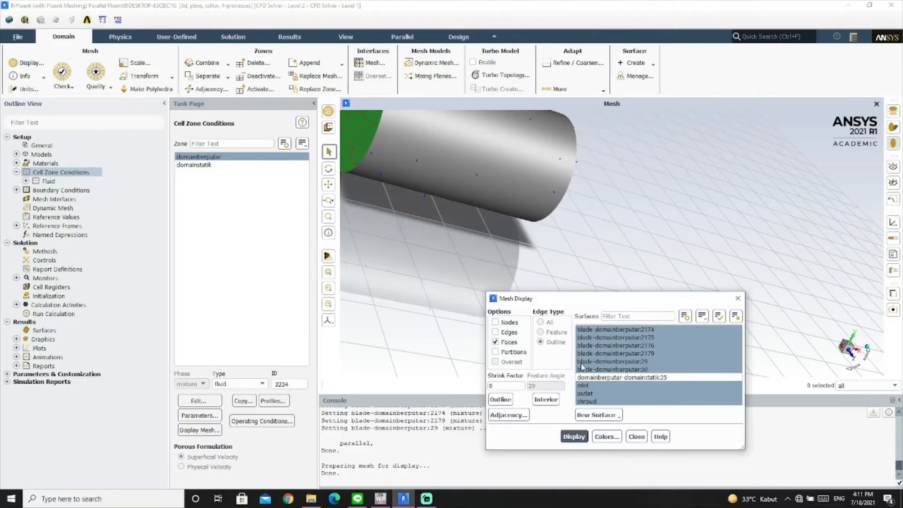
left_click(591, 386)
left_click(592, 393)
left_click(594, 401)
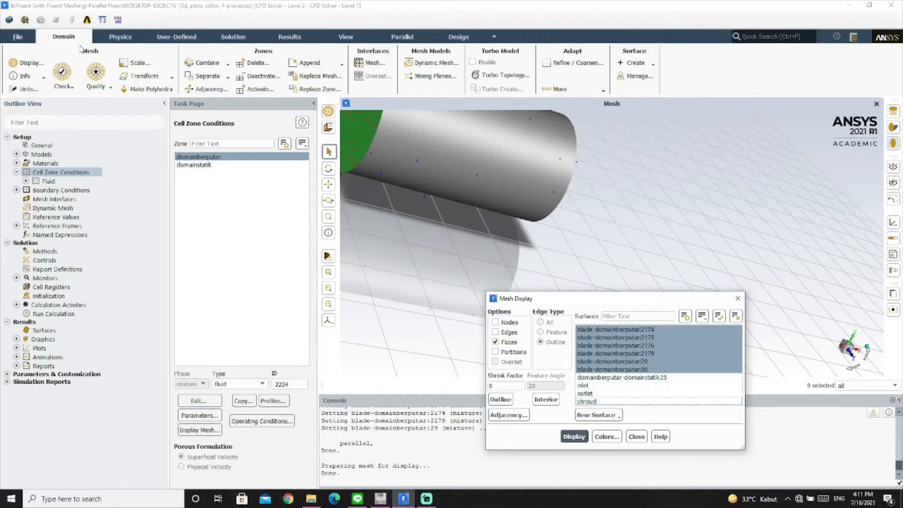
left_click(574, 437)
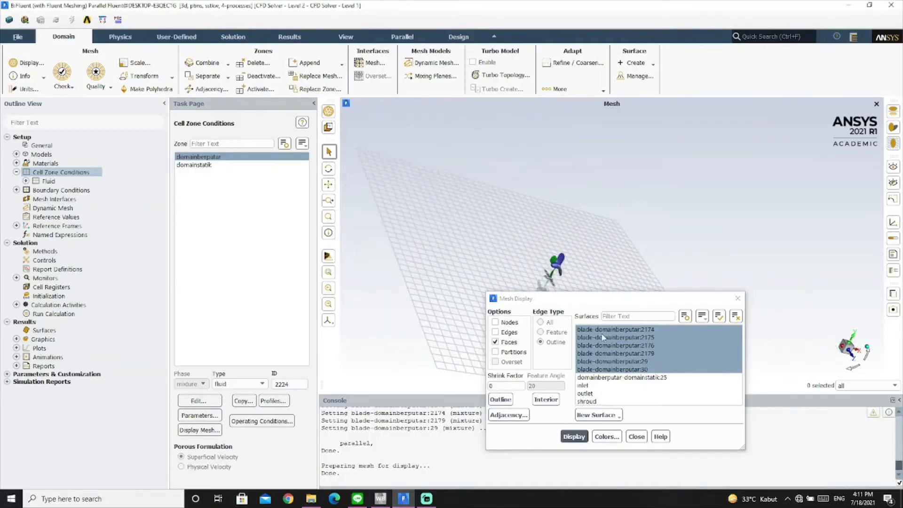
left_click(636, 437)
scroll(576, 293, "up", 6)
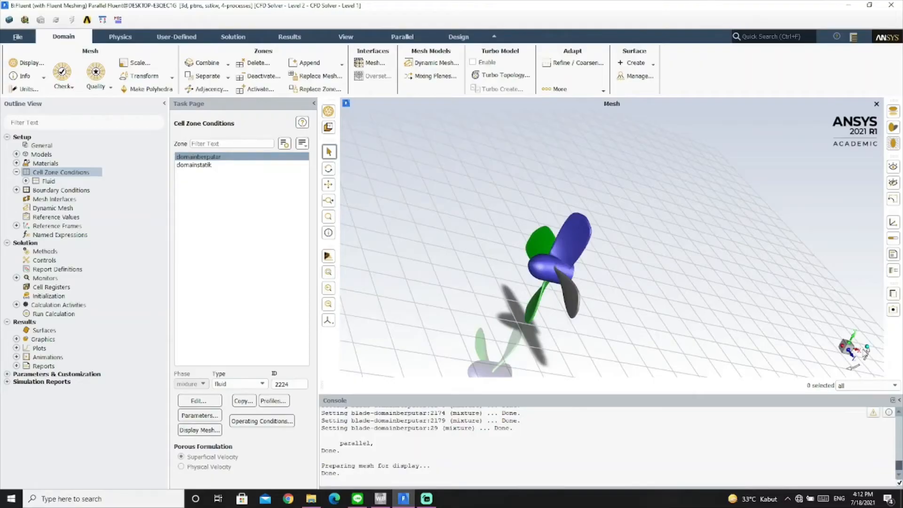
left_click_drag(632, 352, 552, 312)
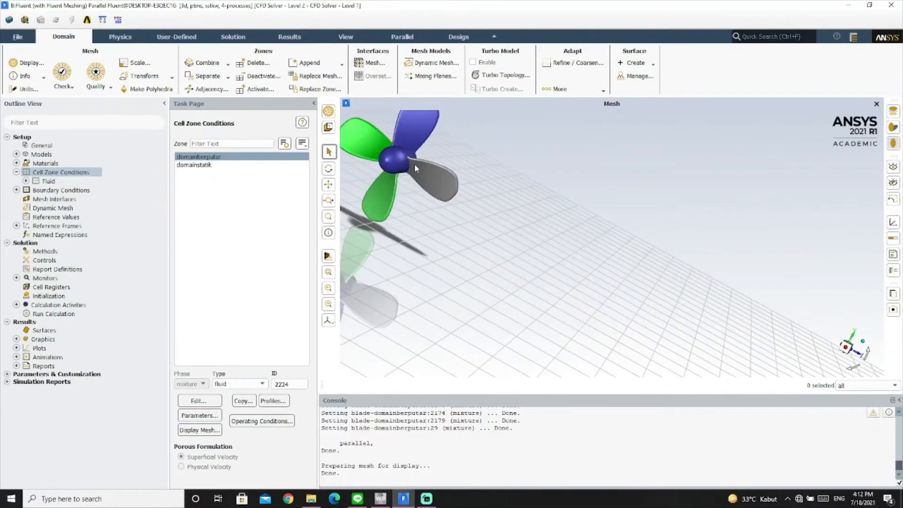
left_click_drag(444, 206, 564, 209)
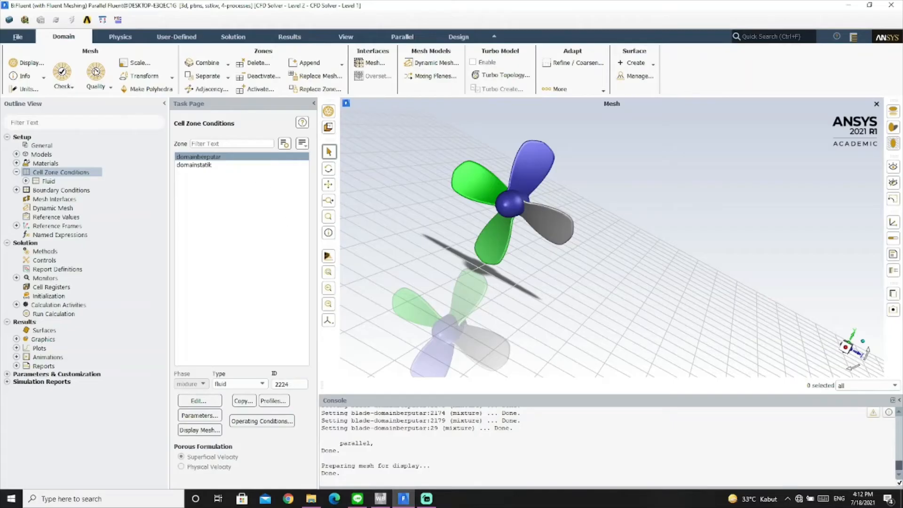
Set the domainberputar cell zone's material to water-liquid and enable Frame Motion for it
double_click(213, 156)
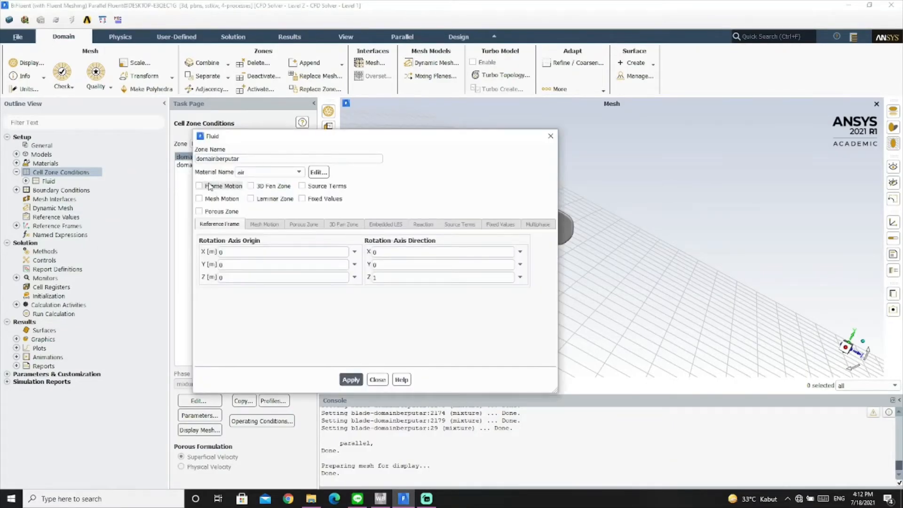
left_click(286, 174)
left_click(280, 189)
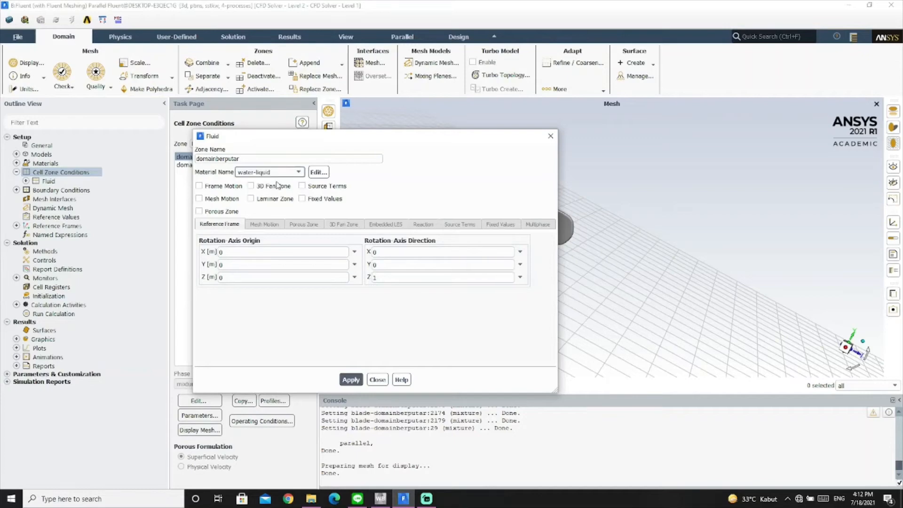
left_click(199, 186)
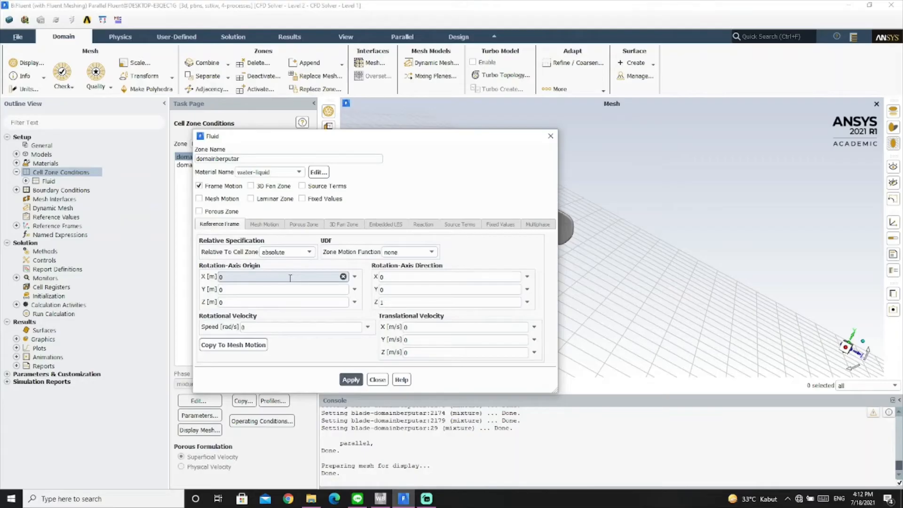
Set the rotation-axis direction of domainberputar to X 1, Y 0, Z 0
left_click_drag(432, 140, 390, 143)
left_click(222, 304)
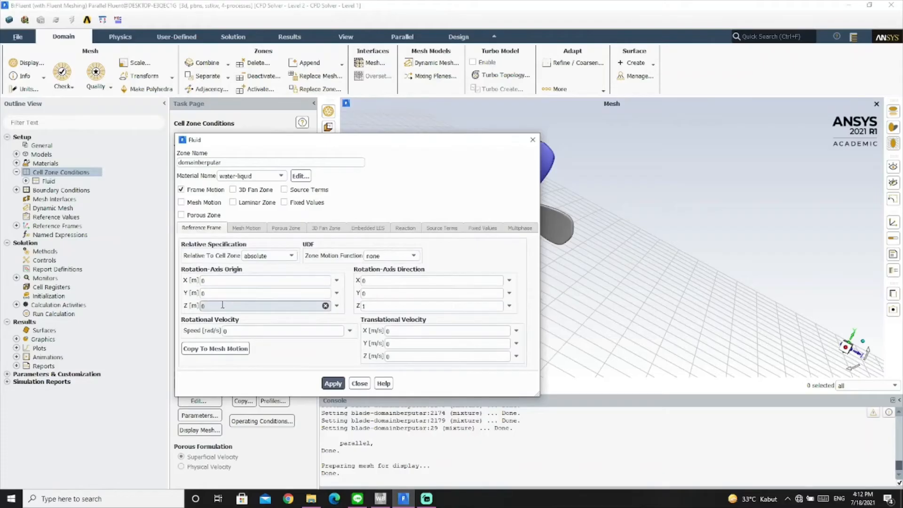
left_click(372, 283)
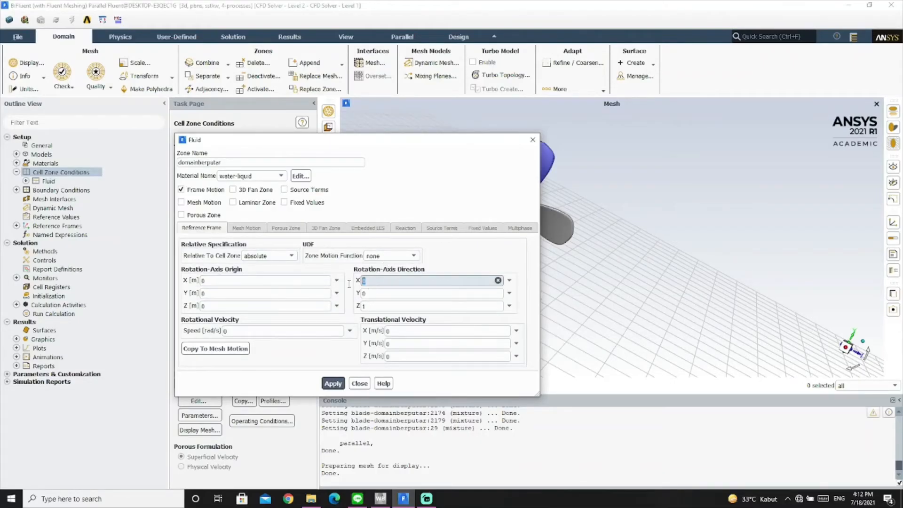
left_click(375, 305)
type("0")
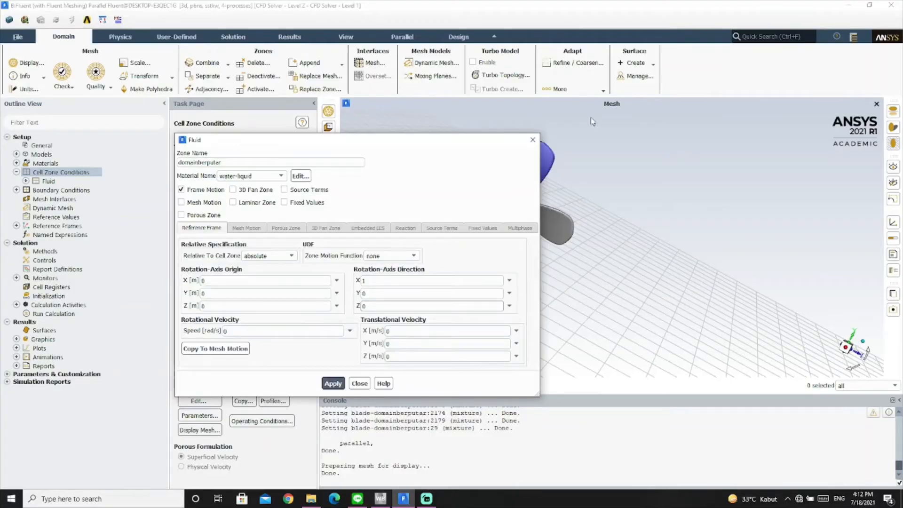
left_click_drag(486, 144, 634, 153)
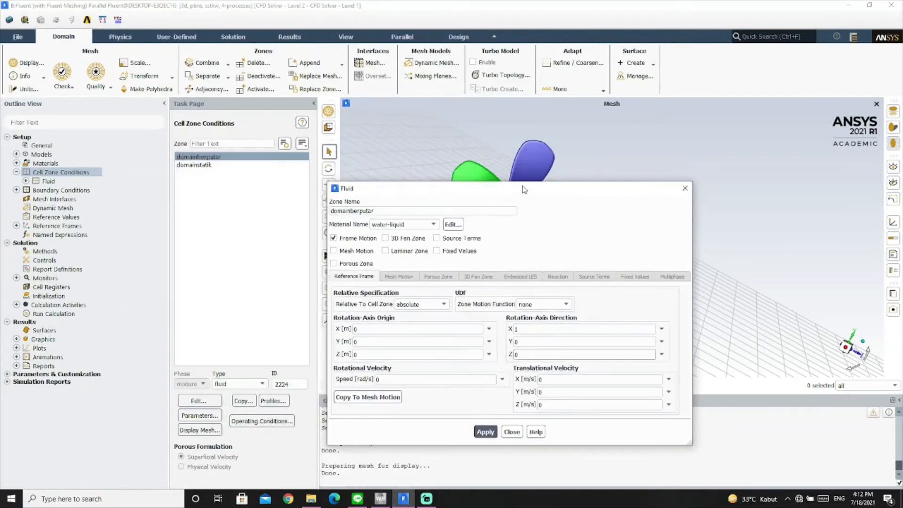
left_click_drag(519, 149, 510, 111)
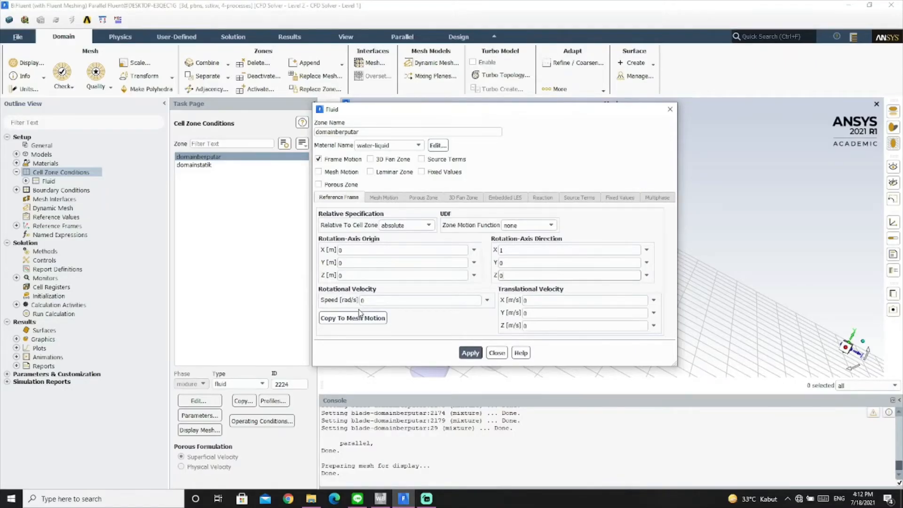
Change the angular-velocity unit to rev/min in the general unit settings
left_click(45, 146)
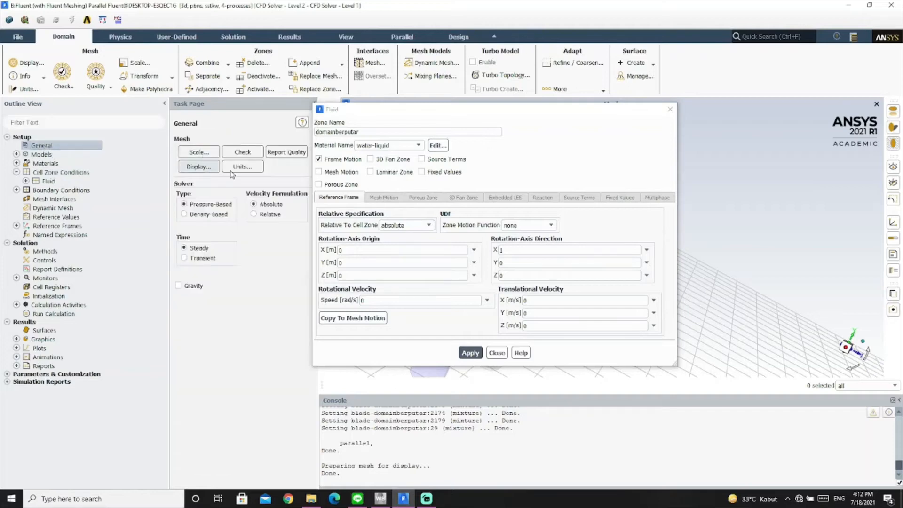
left_click(237, 168)
left_click(195, 284)
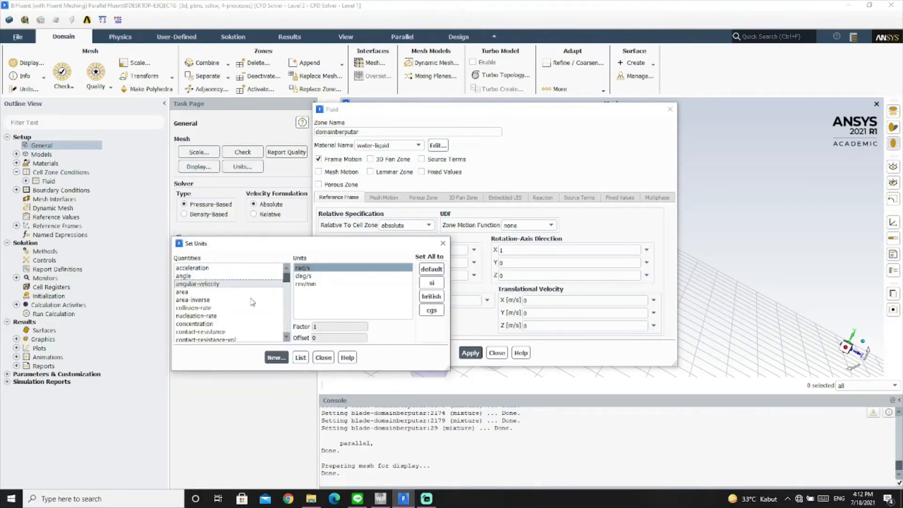
left_click(303, 284)
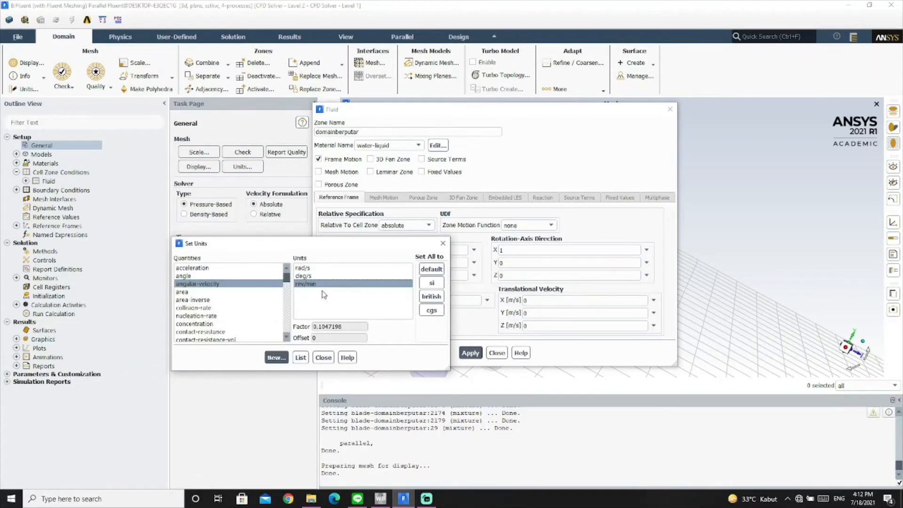
left_click(324, 358)
Set the rotational velocity of domainberputar to 100 rev/min and apply the cell zone conditions
left_click(369, 301)
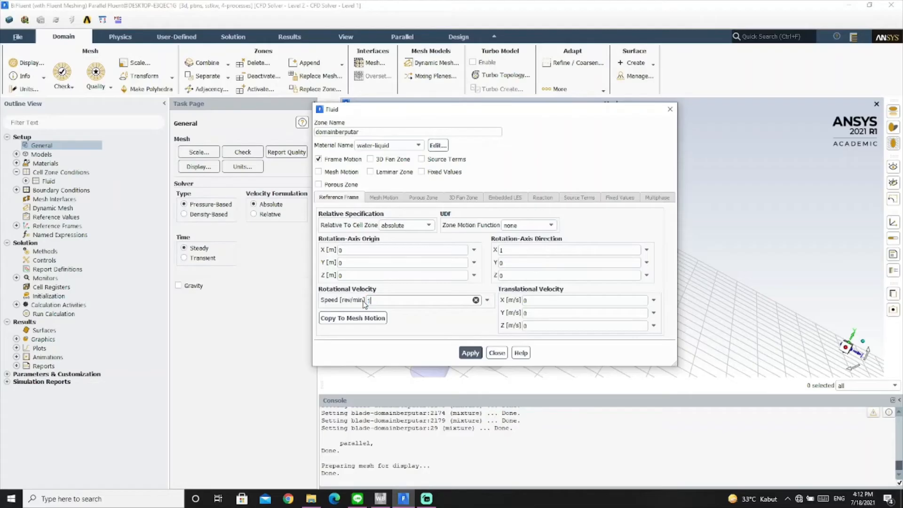
left_click(471, 354)
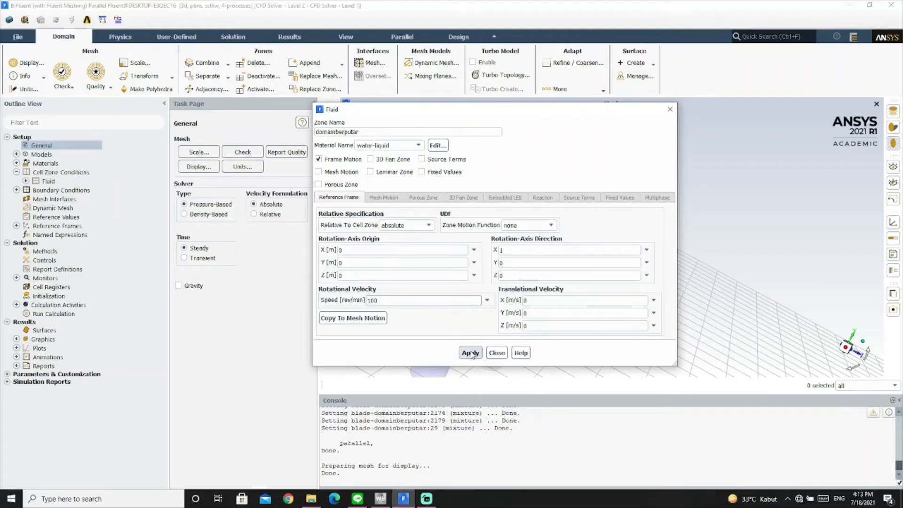
left_click(476, 353)
left_click(495, 353)
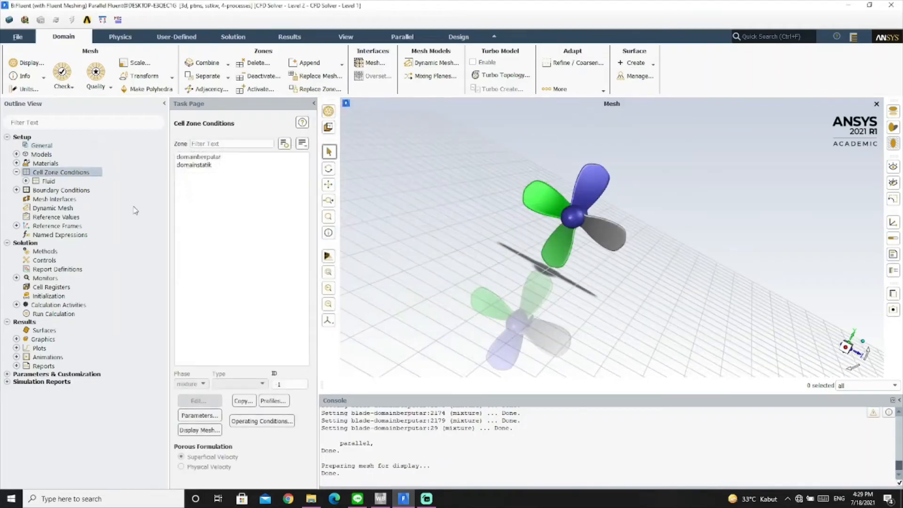
Set the velocity magnitude of the inlet boundary to 1 m/s and apply it
double_click(51, 190)
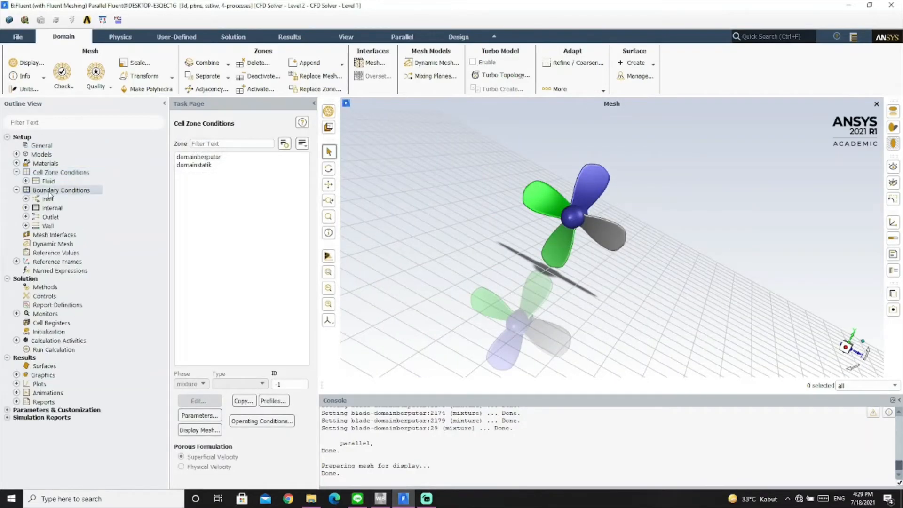
double_click(182, 213)
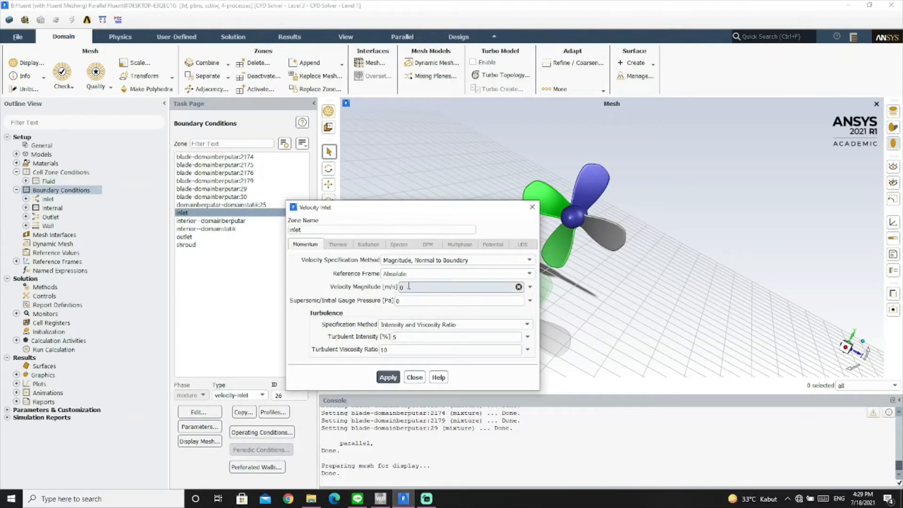
type("1")
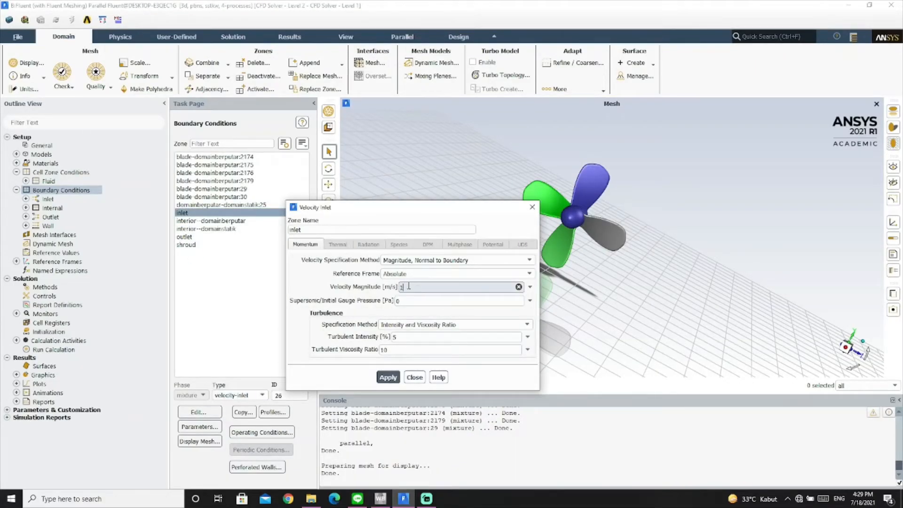
left_click(388, 377)
left_click(414, 378)
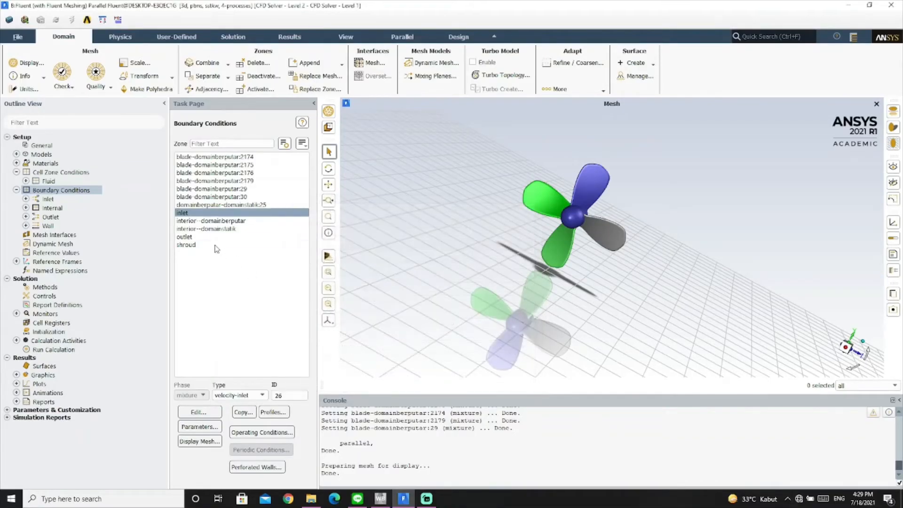
Apply the existing pressure-outlet settings to the outlet boundary and accept the current operating conditions
double_click(185, 238)
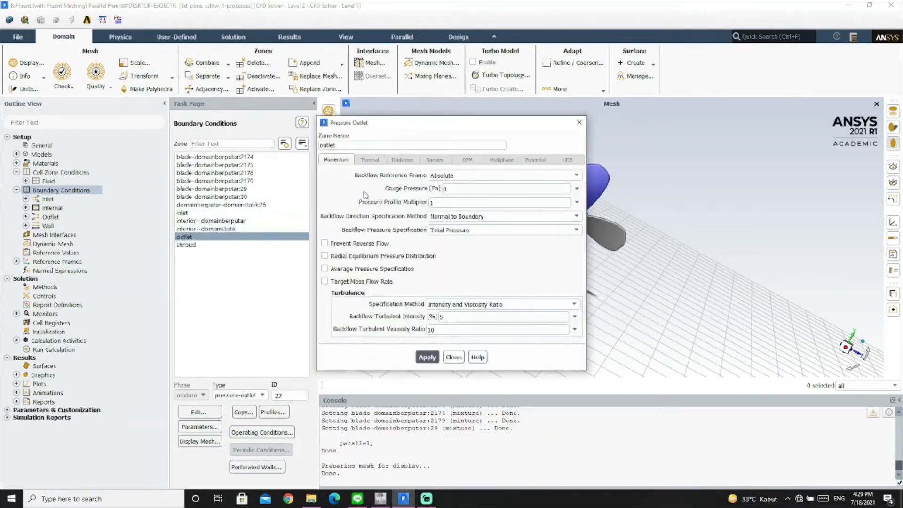
left_click(429, 357)
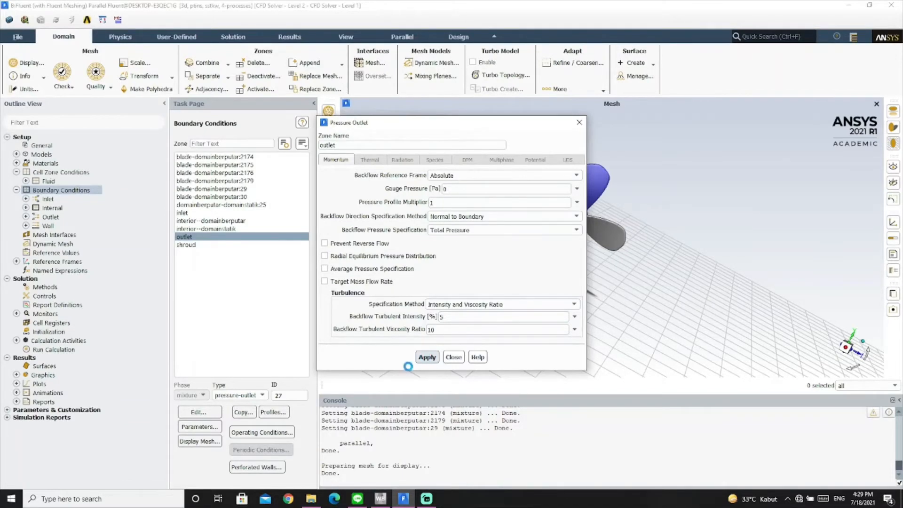
left_click(453, 357)
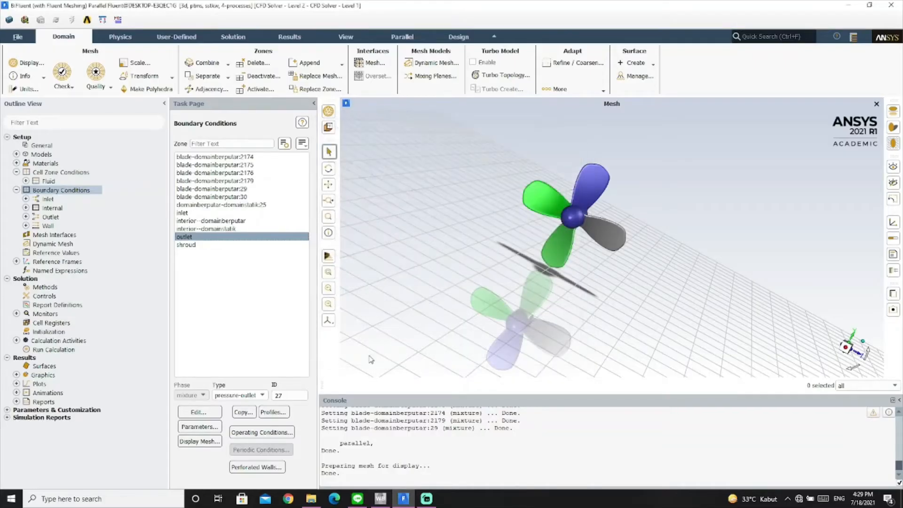
left_click(262, 432)
left_click(242, 241)
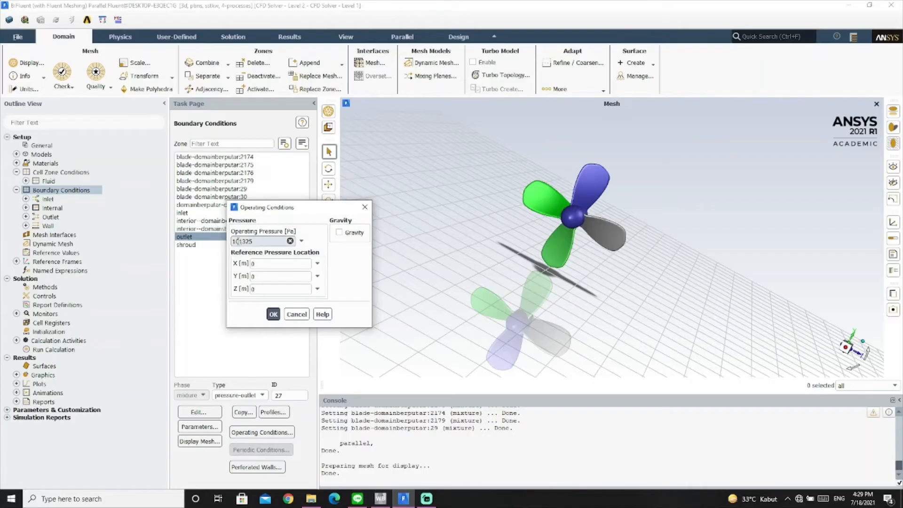
left_click(274, 315)
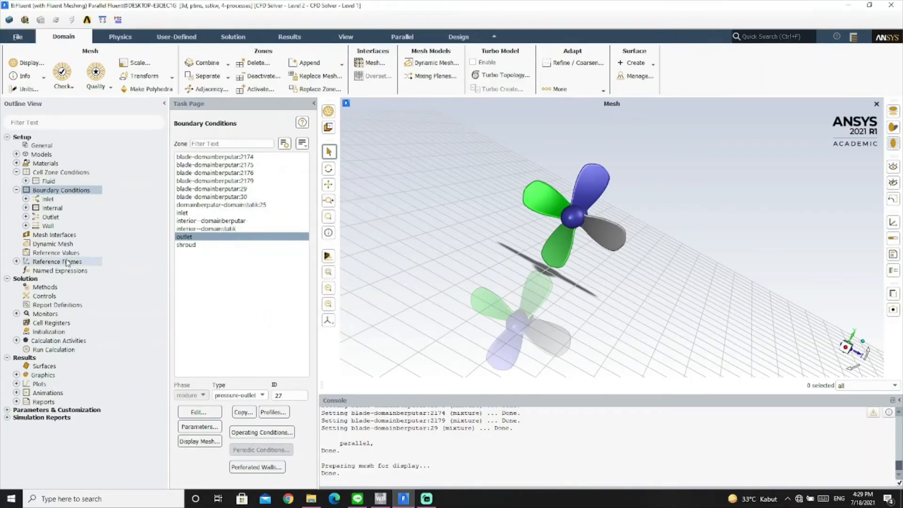
Change the shroud boundary's type to wall and apply the Specified Shear condition to it
left_click(192, 247)
left_click(191, 245)
double_click(191, 245)
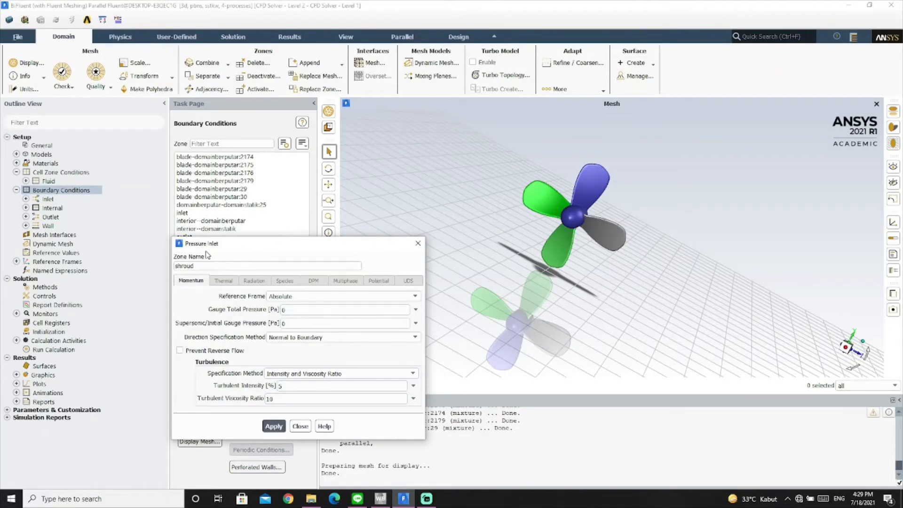
left_click_drag(264, 252, 315, 181)
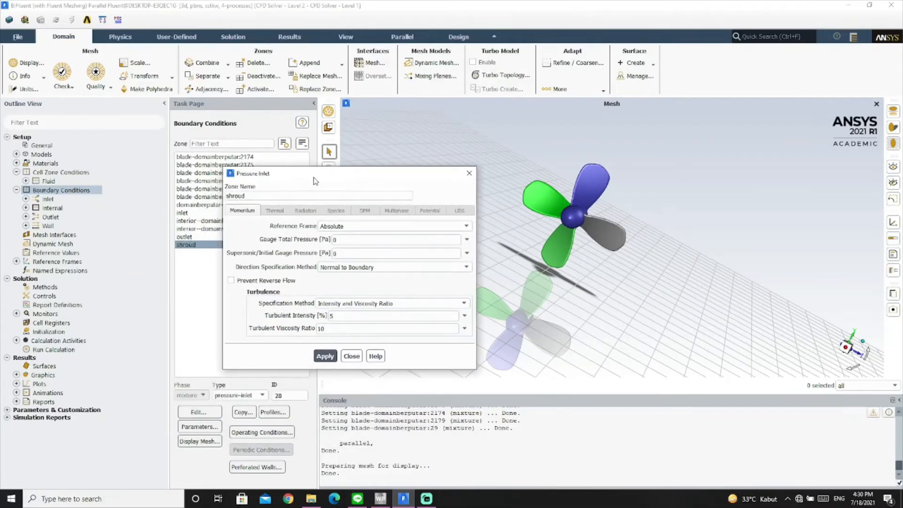
left_click(469, 173)
left_click(240, 395)
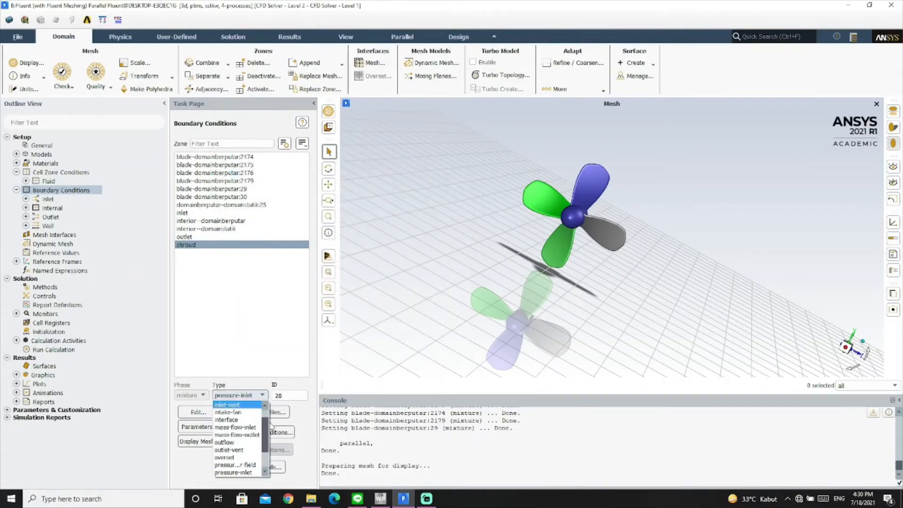
left_click(221, 472)
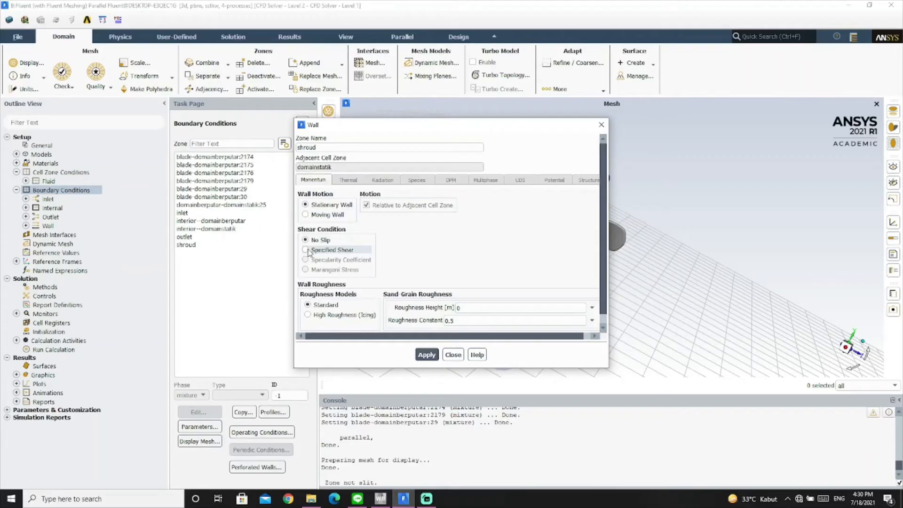
left_click(307, 251)
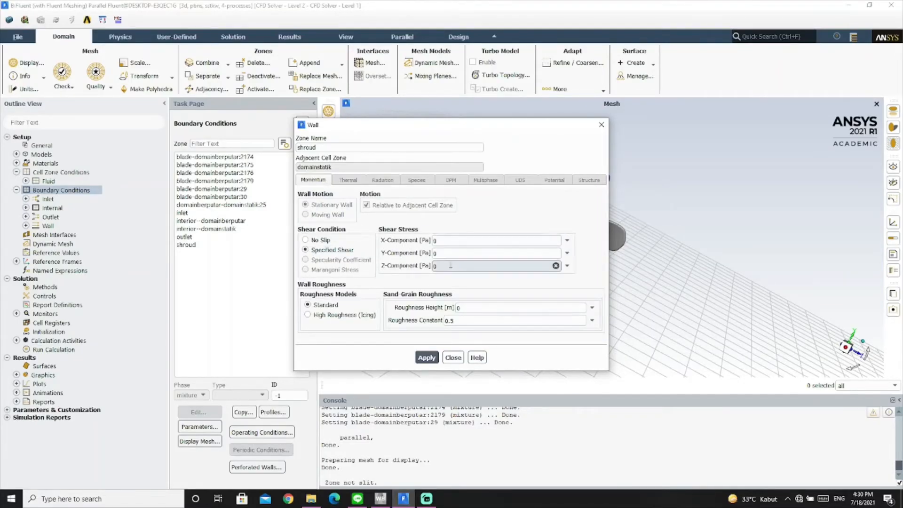
left_click(425, 358)
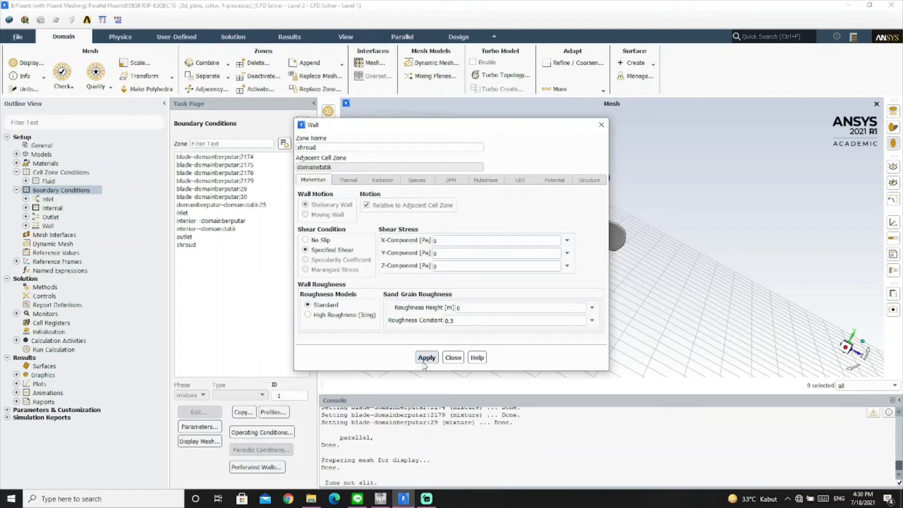
Close the shroud wall settings and examine the list of wall boundaries in the outline
left_click(454, 358)
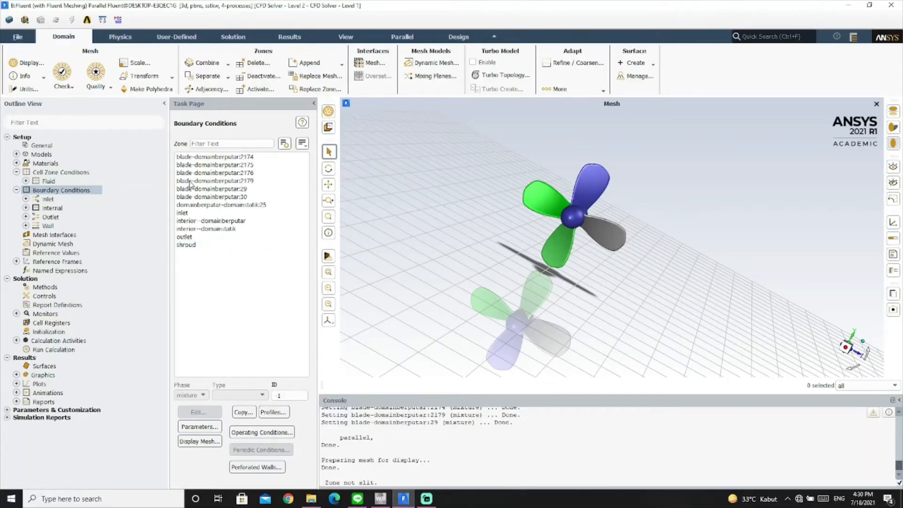
double_click(37, 226)
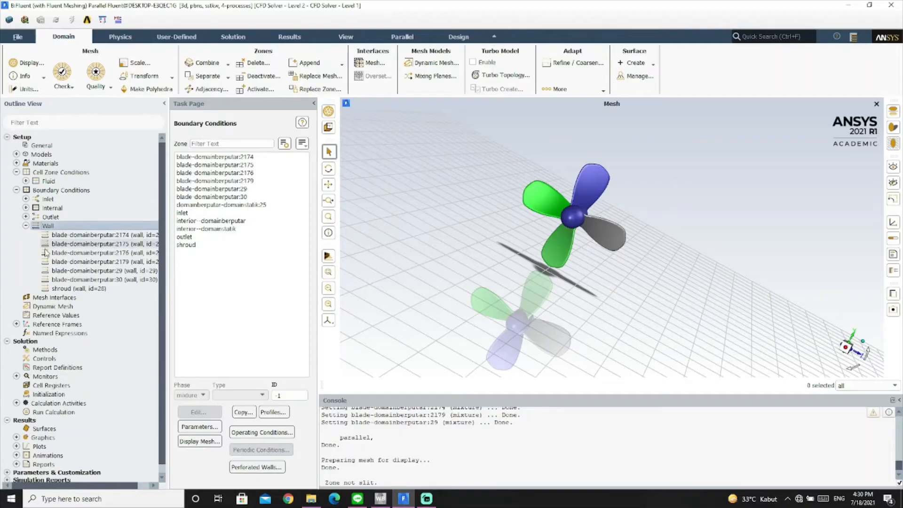
double_click(35, 226)
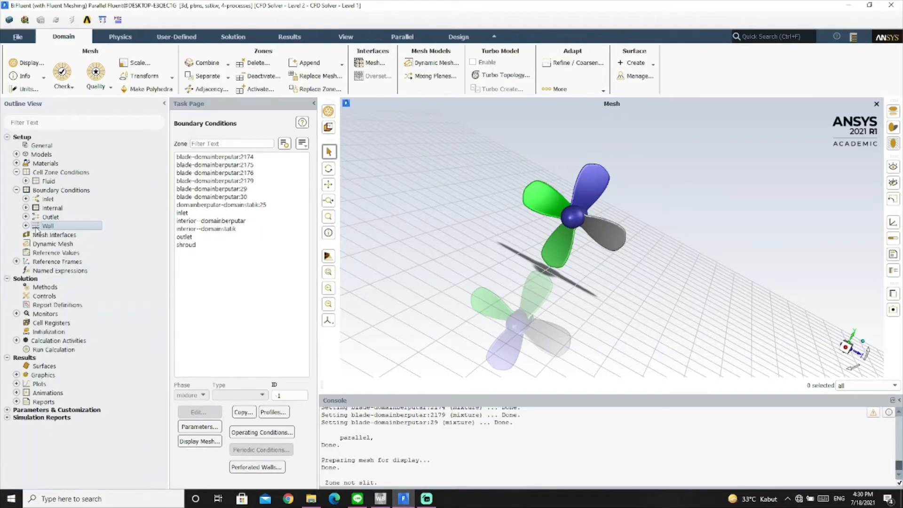
Set blade-domainberputar:2174 to a rotational Moving Wall with rotation-axis direction X 1, Y 0, Z 0, and apply it
left_click(229, 158)
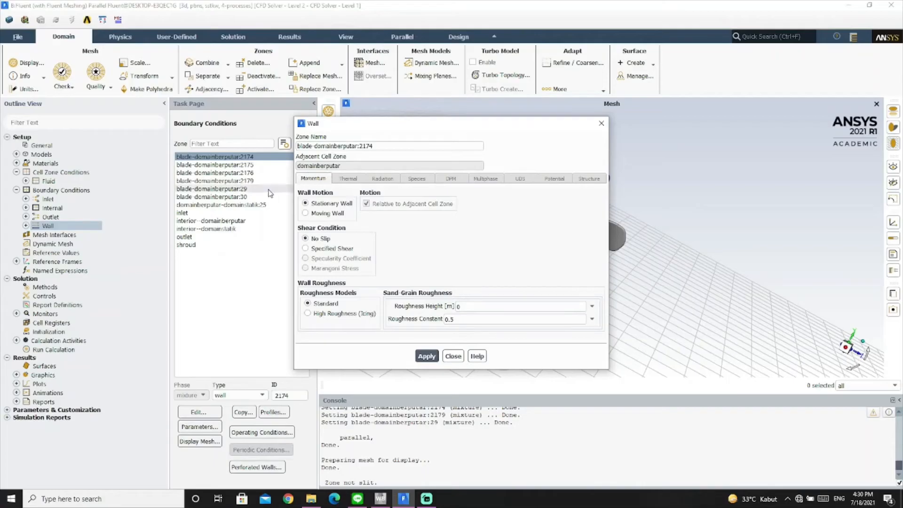
left_click(318, 214)
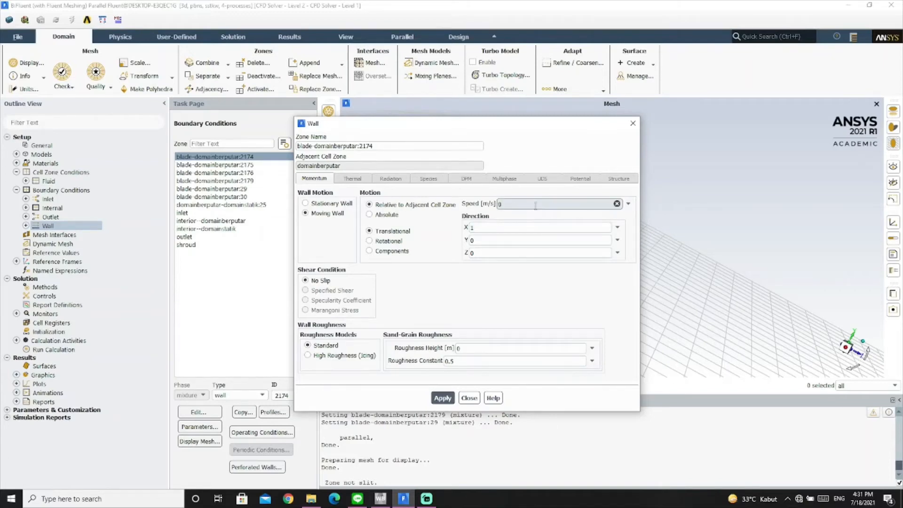
left_click(369, 240)
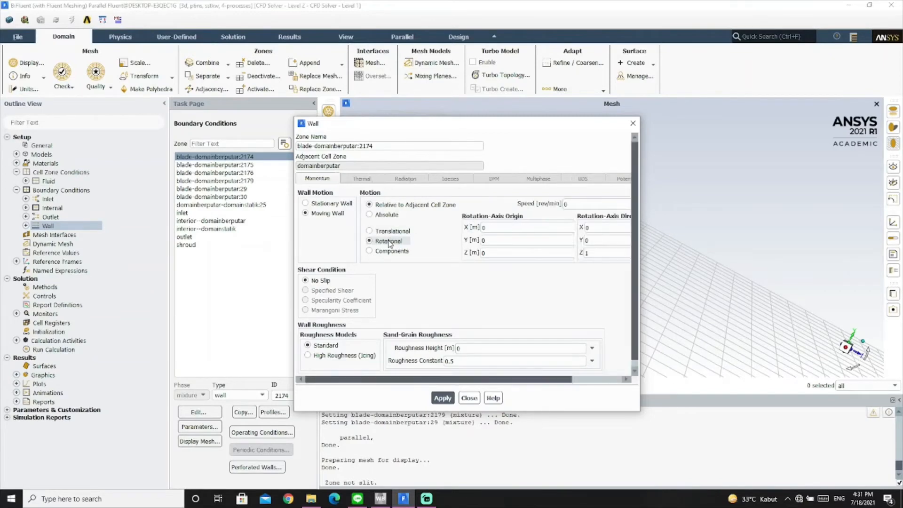
key("BackSpace")
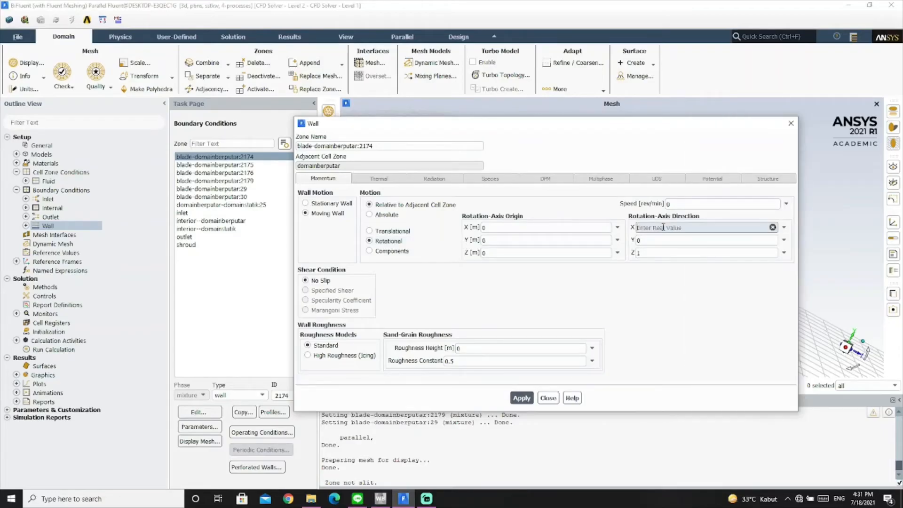
type("1")
left_click(648, 252)
key("BackSpace")
type("0")
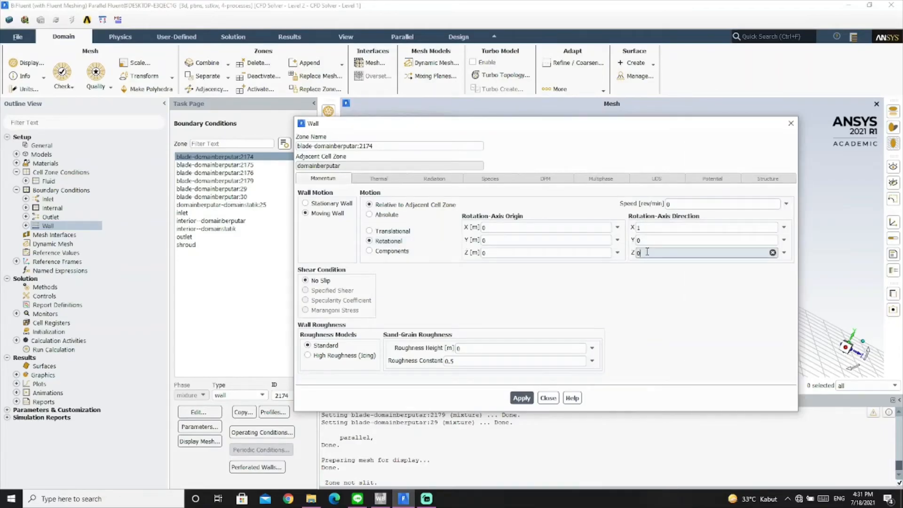
left_click(521, 398)
left_click(548, 397)
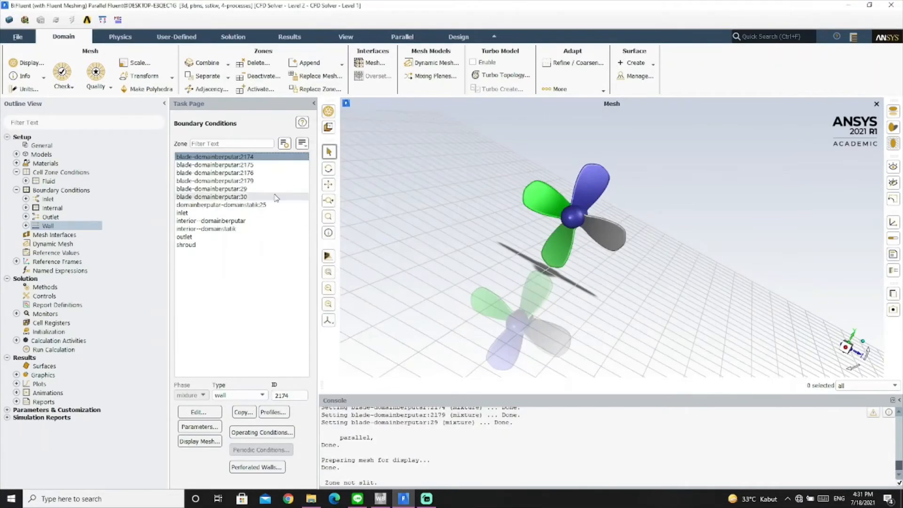
Set blade-domainberputar:2175 to a rotational Moving Wall with rotation-axis direction X 1, Y 0, Z 0, and apply it
left_click(239, 165)
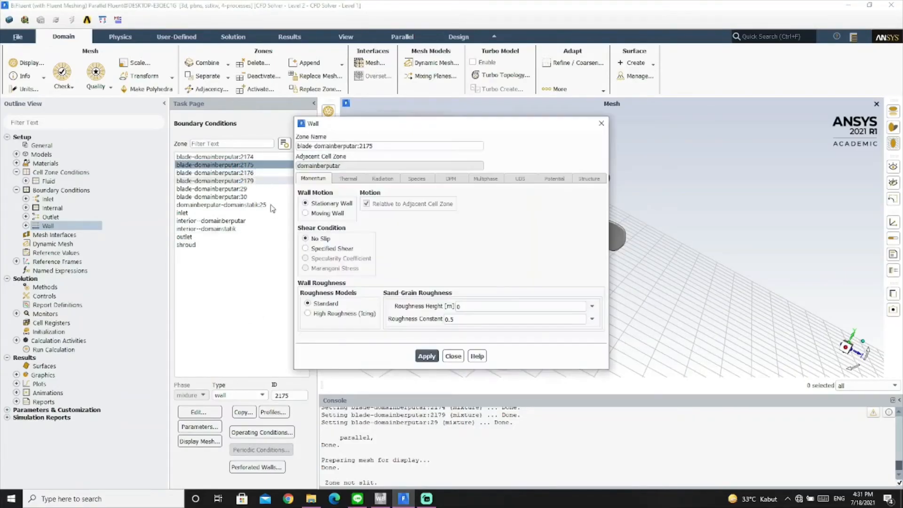
left_click(325, 214)
left_click(369, 241)
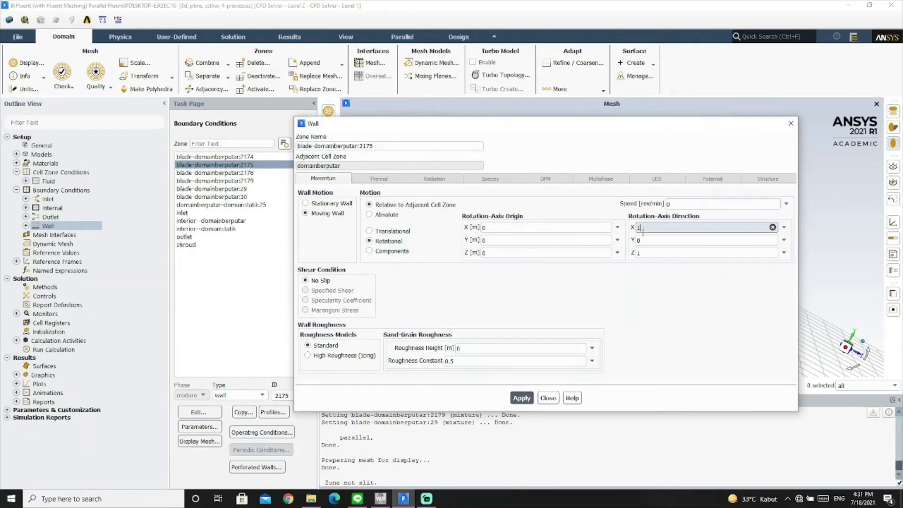
left_click(652, 255)
key("BackSpace")
type("0")
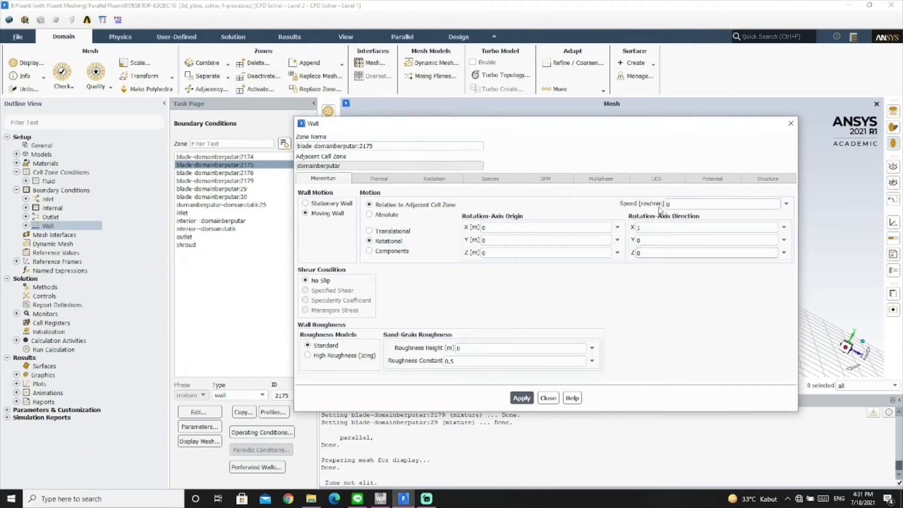
left_click(519, 398)
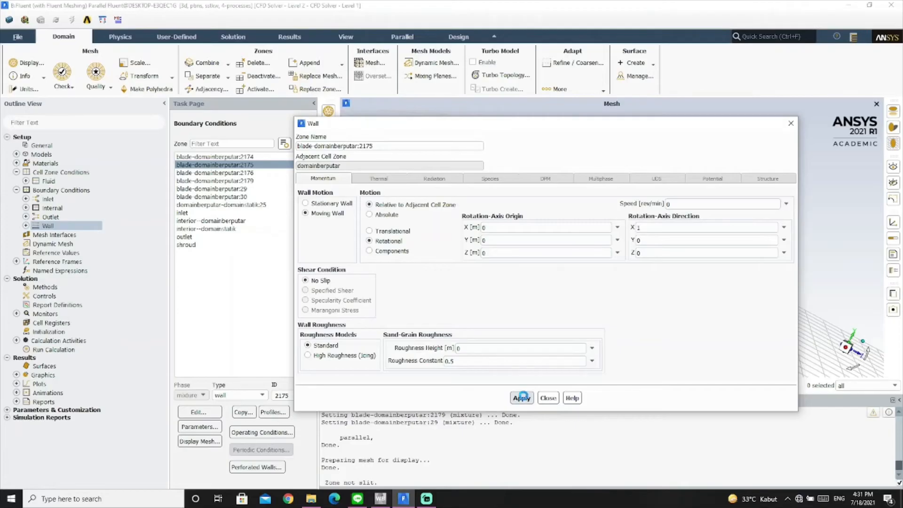
left_click(542, 398)
Set blade-domainberputar:2176 to a rotational Moving Wall with rotation-axis direction X 1, Y 0, Z 0, and apply it
left_click(230, 173)
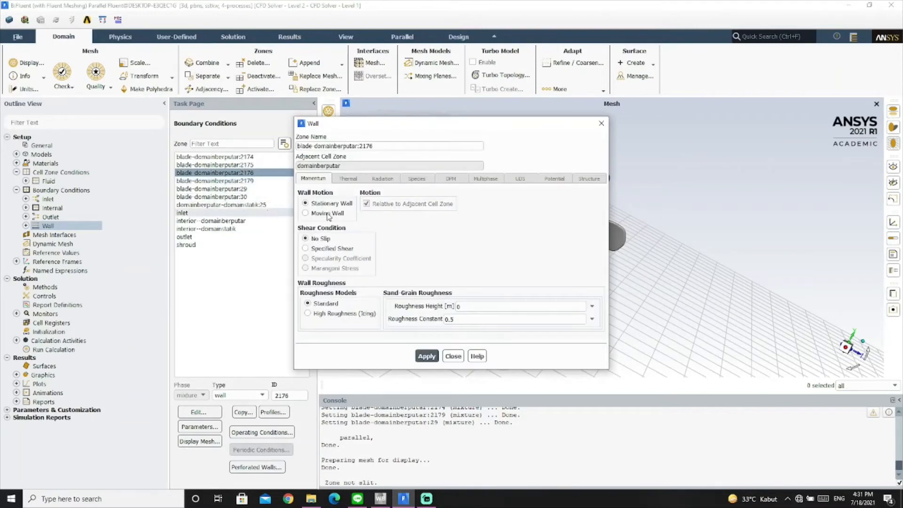
left_click(323, 214)
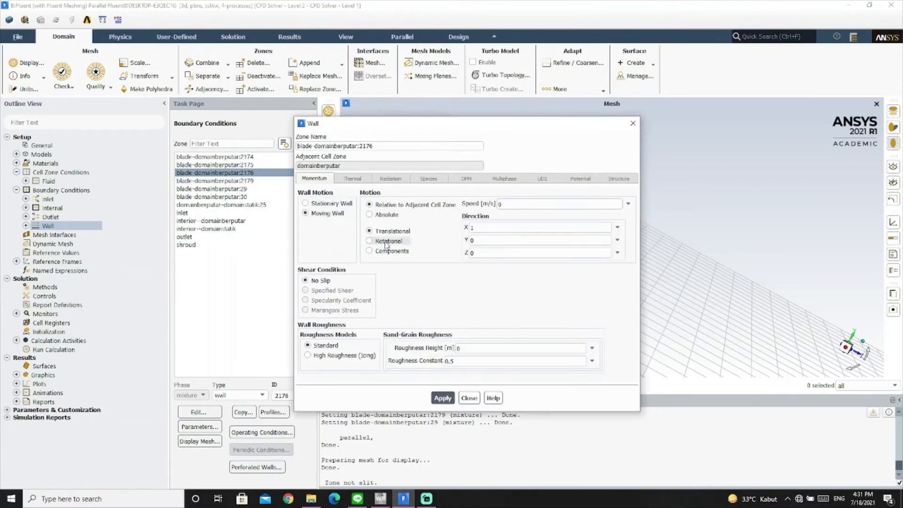
left_click(369, 240)
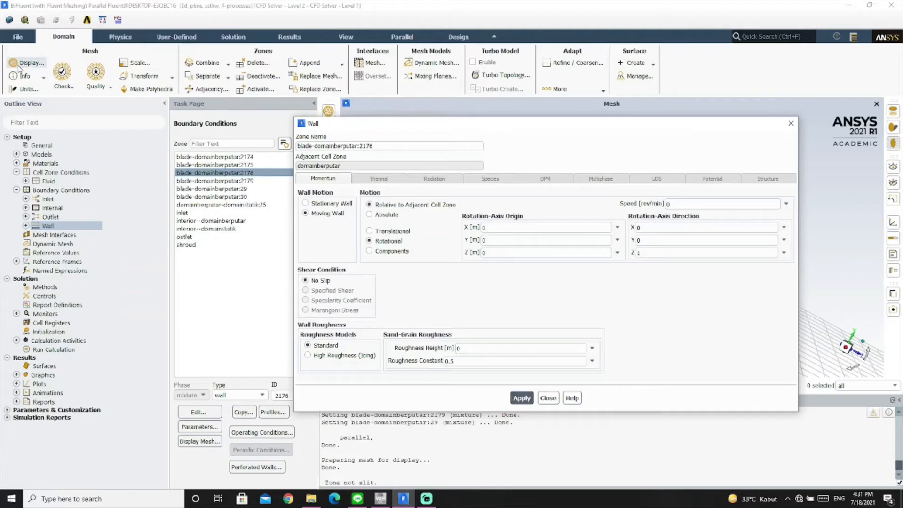
left_click(657, 228)
key("BackSpace")
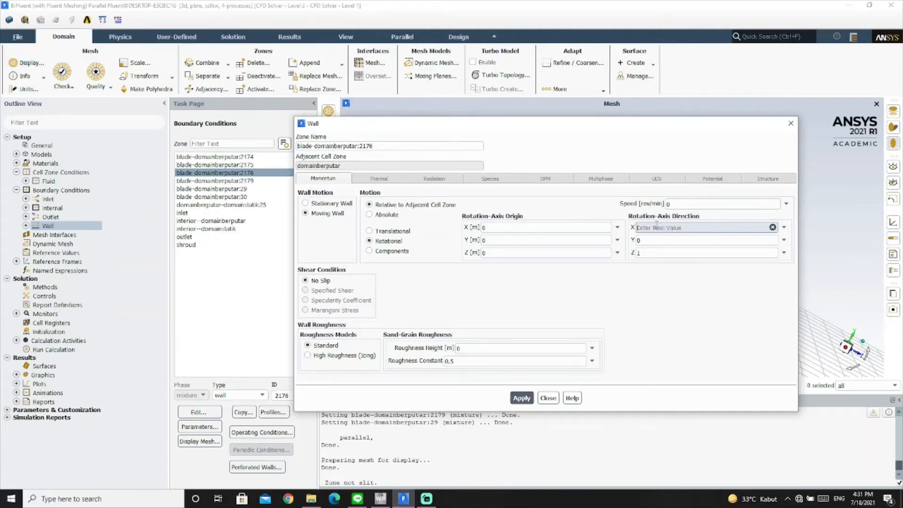
type("1")
left_click(648, 255)
key("BackSpace")
type("0")
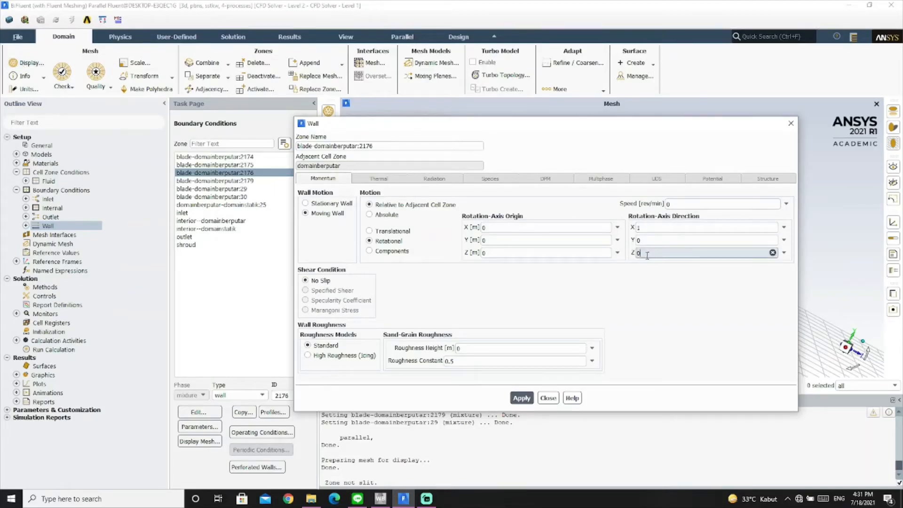
left_click(522, 399)
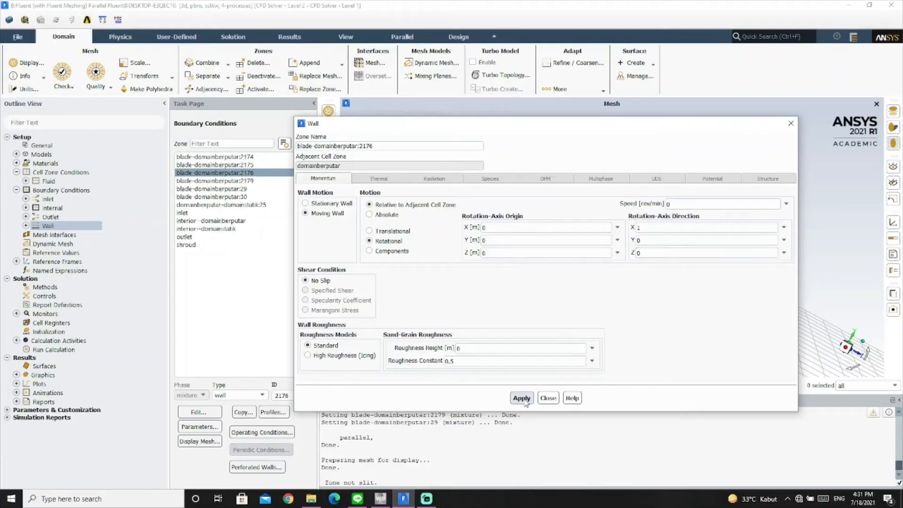
left_click(548, 398)
Set blade-domainberputar:2179 to a rotational Moving Wall with rotation-axis direction X 1, Y 0, Z 0, and apply it
left_click(231, 181)
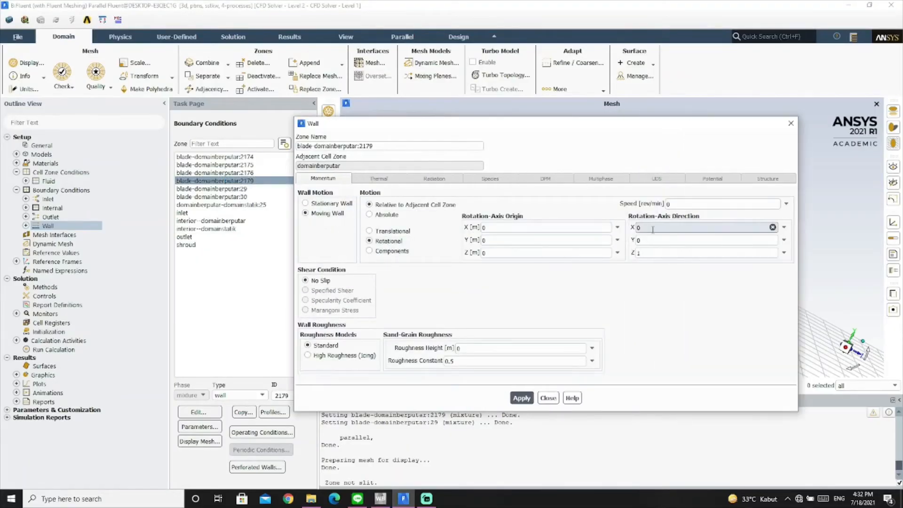
left_click(773, 253)
type("0")
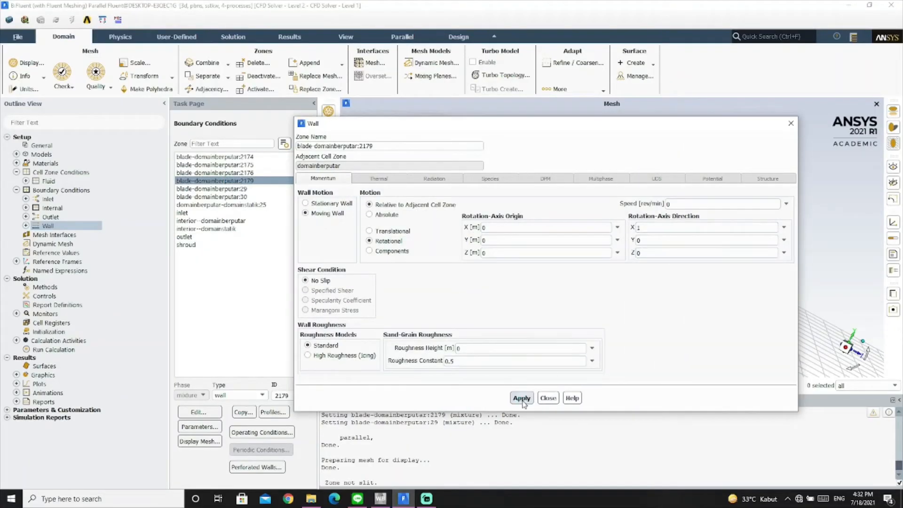
left_click(545, 399)
Set blade-domainberputar:29 to a rotational Moving Wall with rotation-axis direction X 1, Y 0, Z 0, and apply it
left_click(235, 189)
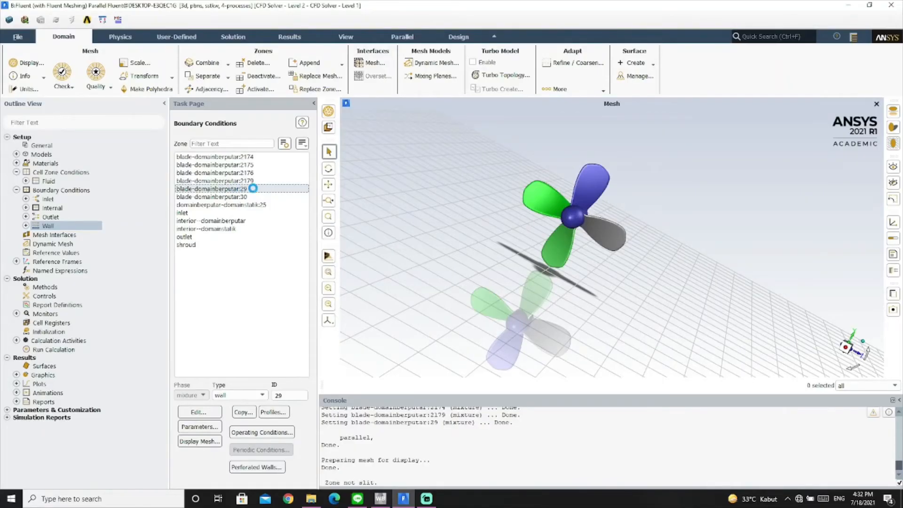
left_click(305, 213)
left_click(369, 241)
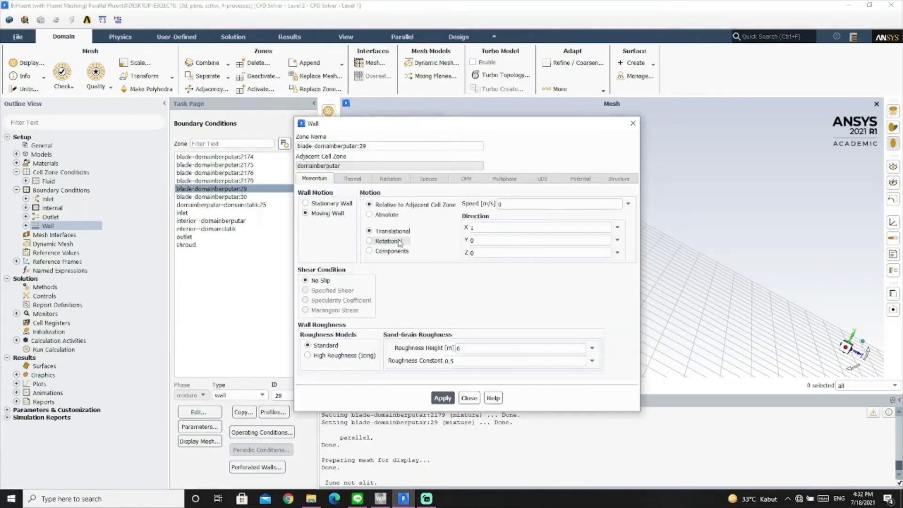
double_click(668, 253)
type("0")
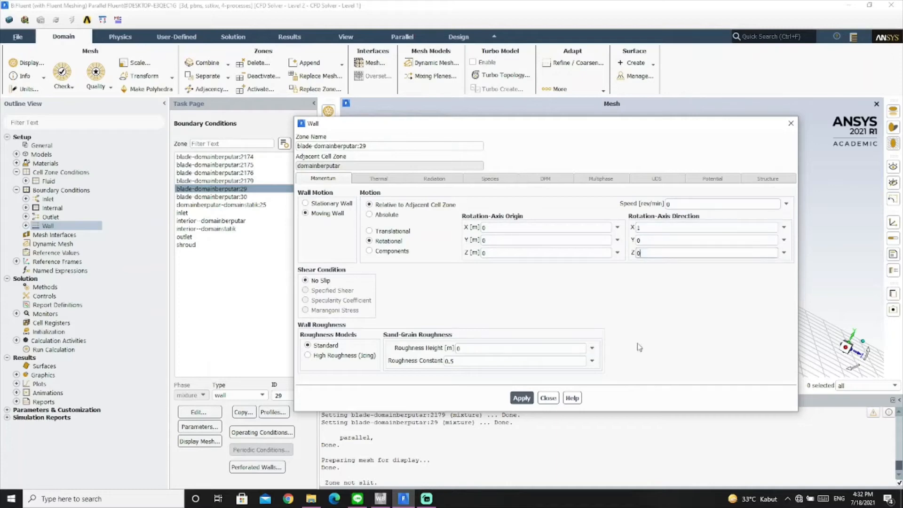
left_click(523, 398)
Set blade-domainberputar:30 to a rotational Moving Wall with rotation-axis direction X 1, Y 0, Z 0, and apply it
left_click(230, 197)
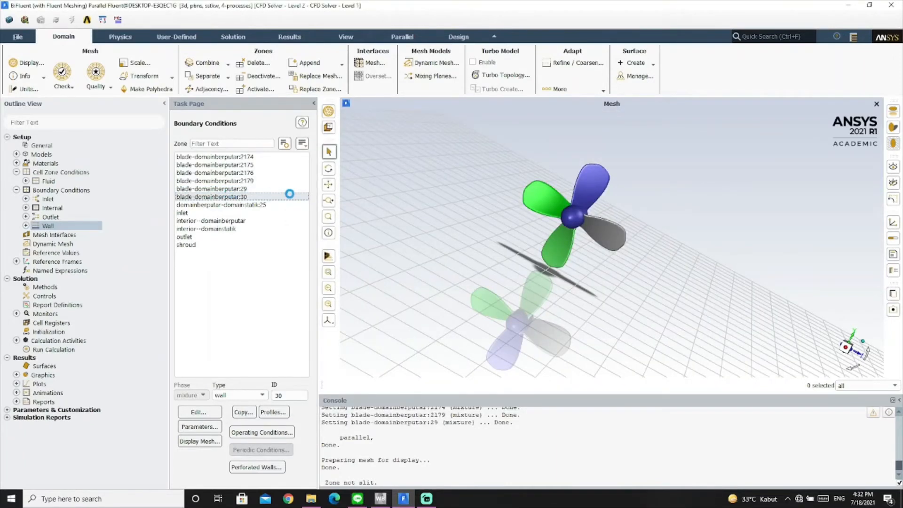
left_click(305, 213)
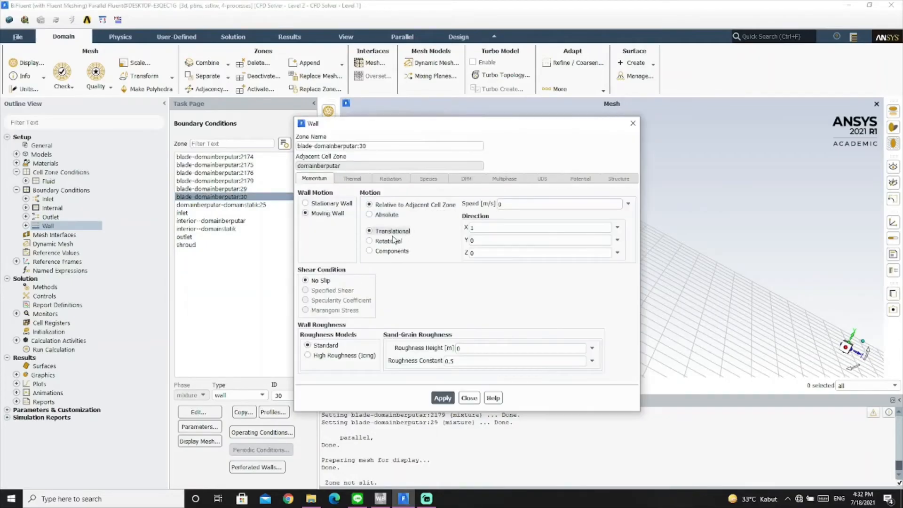
left_click(666, 253)
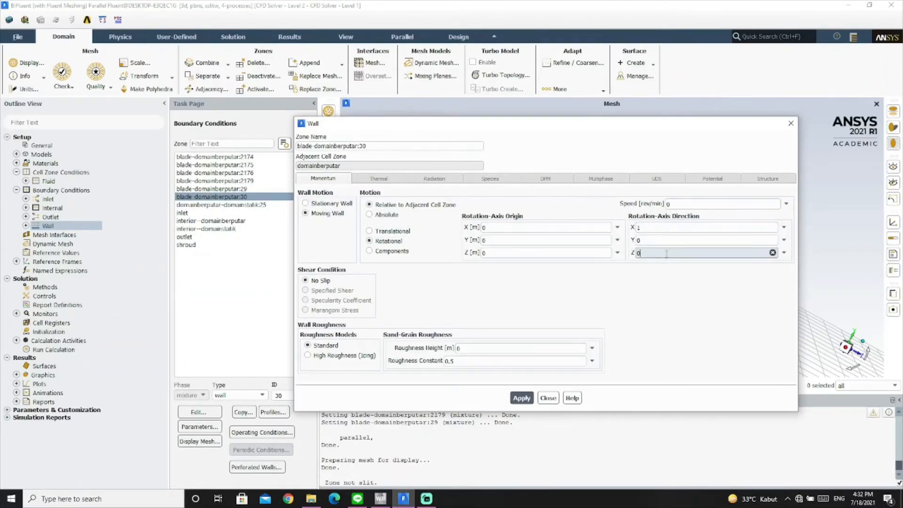
type("0")
left_click(523, 398)
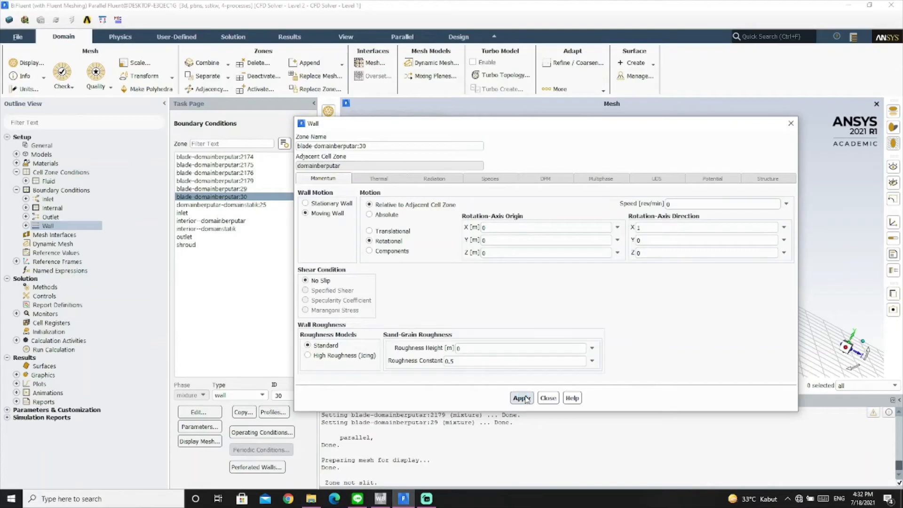
left_click(548, 398)
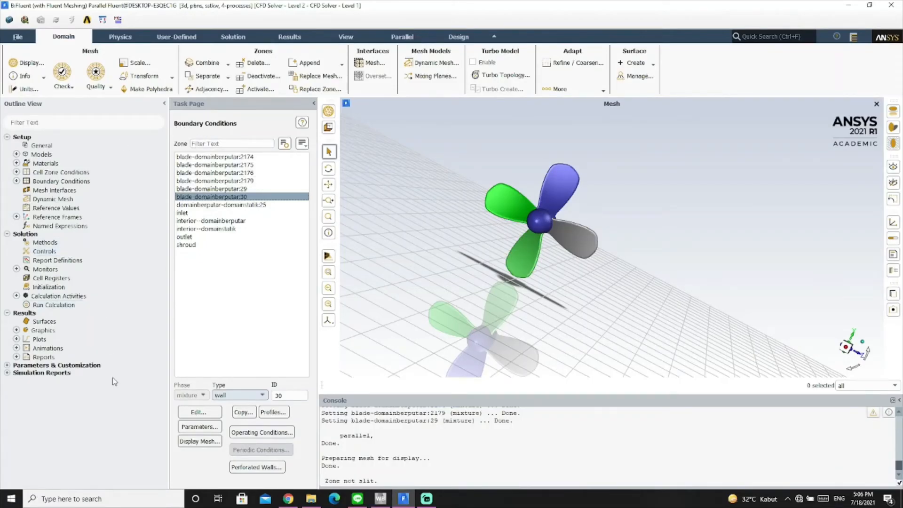
Enable High Order Term Relaxation in the solution methods and check the relaxation factors in the solution controls
left_click(50, 244)
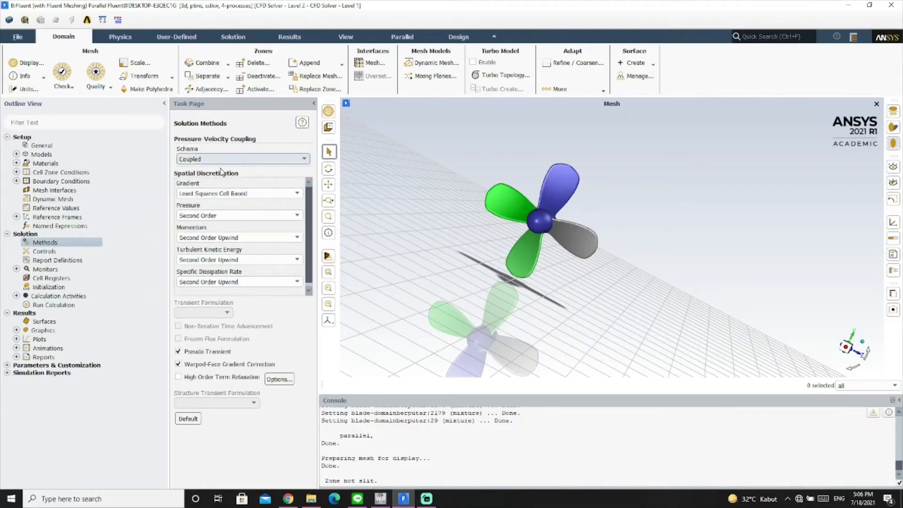
left_click(179, 378)
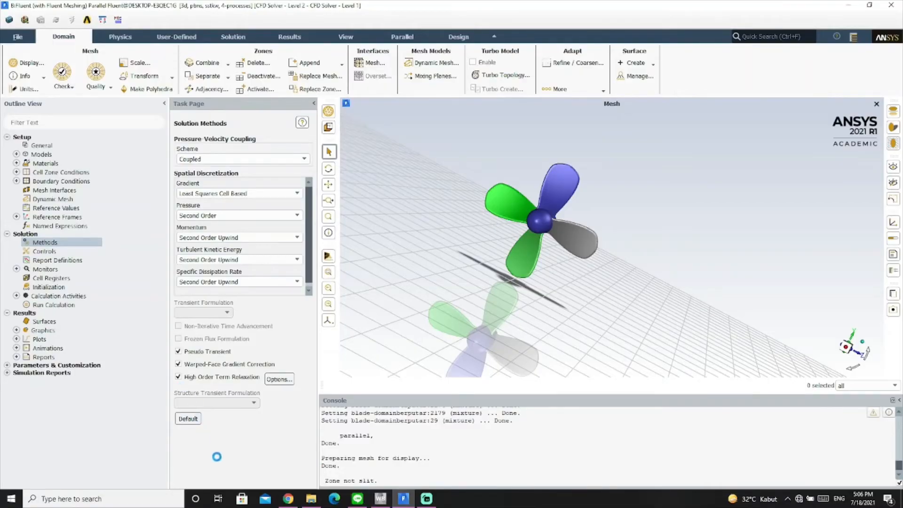
left_click(51, 253)
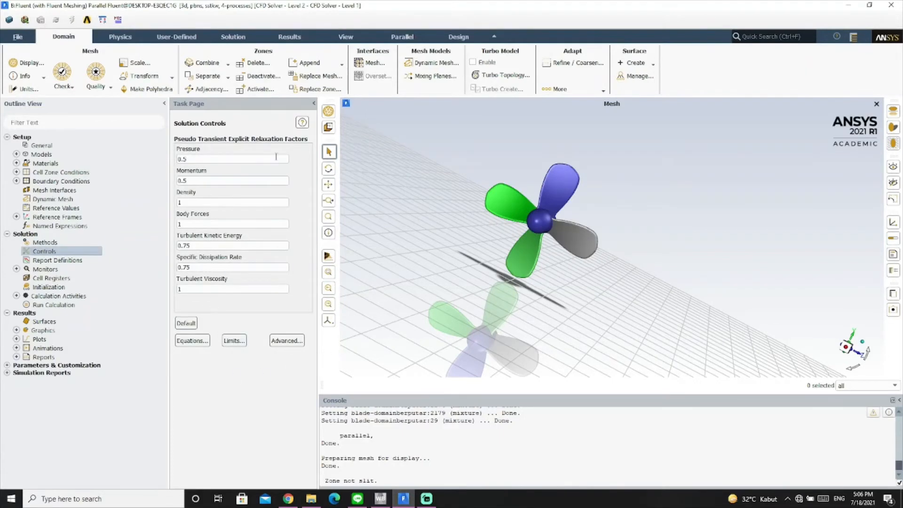
Create a new force report definition named thrust covering the six blade-domainberputar zones, leaving out shroud
left_click(55, 260)
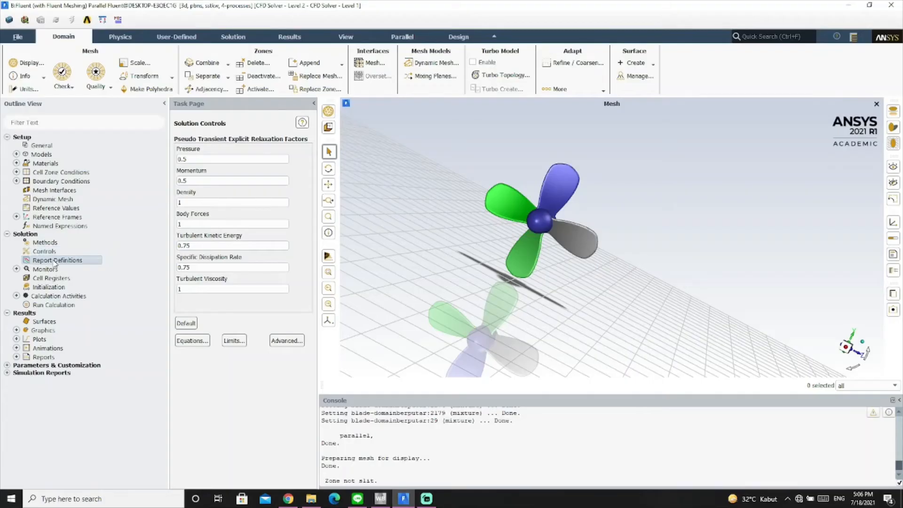
right_click(55, 262)
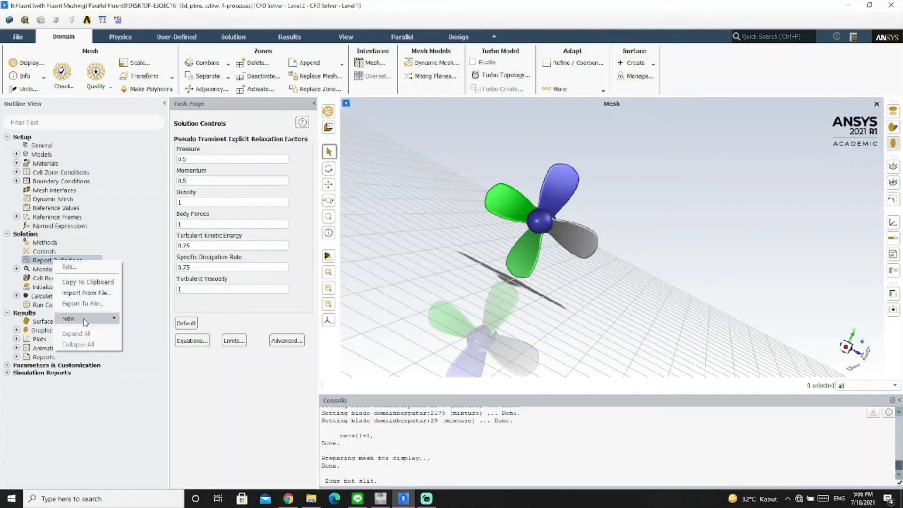
mouse_move(84, 323)
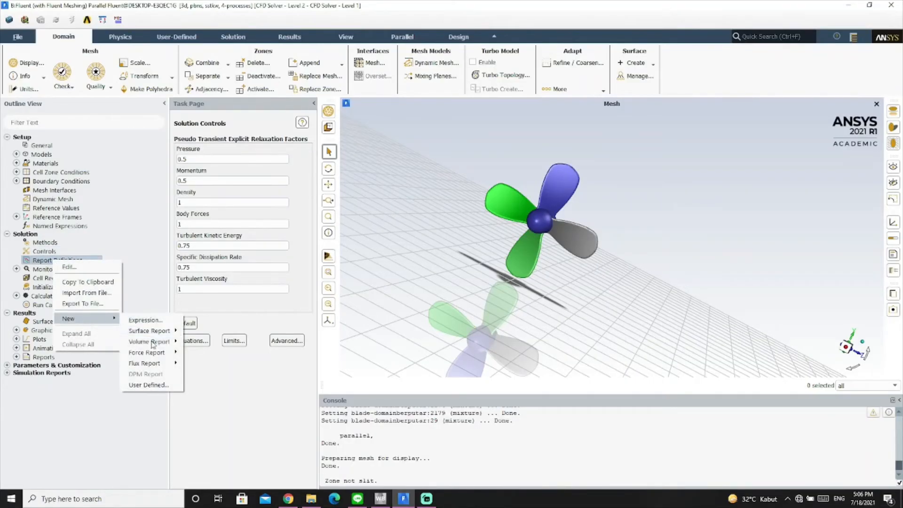
mouse_move(171, 356)
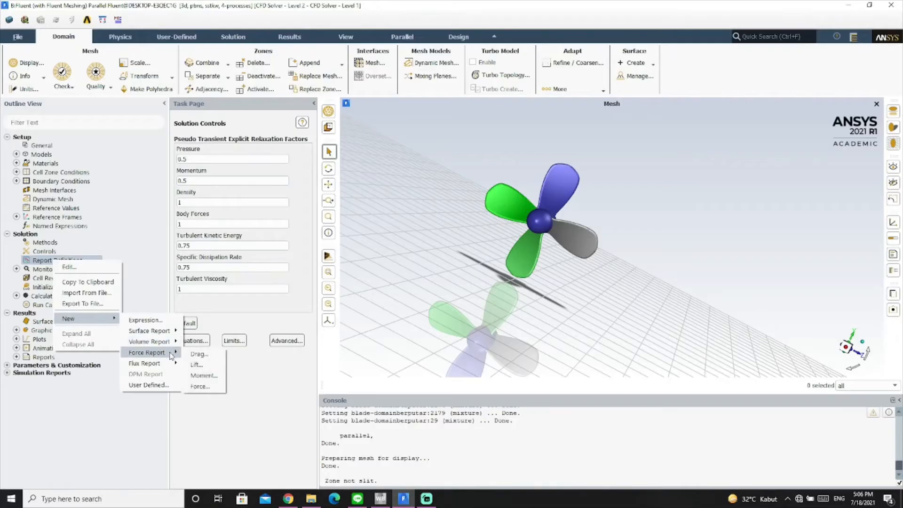
left_click(200, 386)
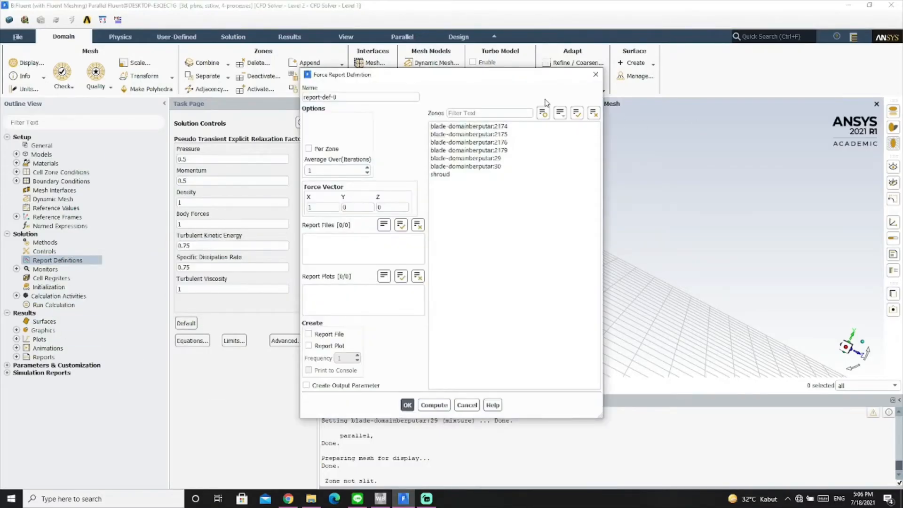
left_click_drag(337, 97, 303, 97)
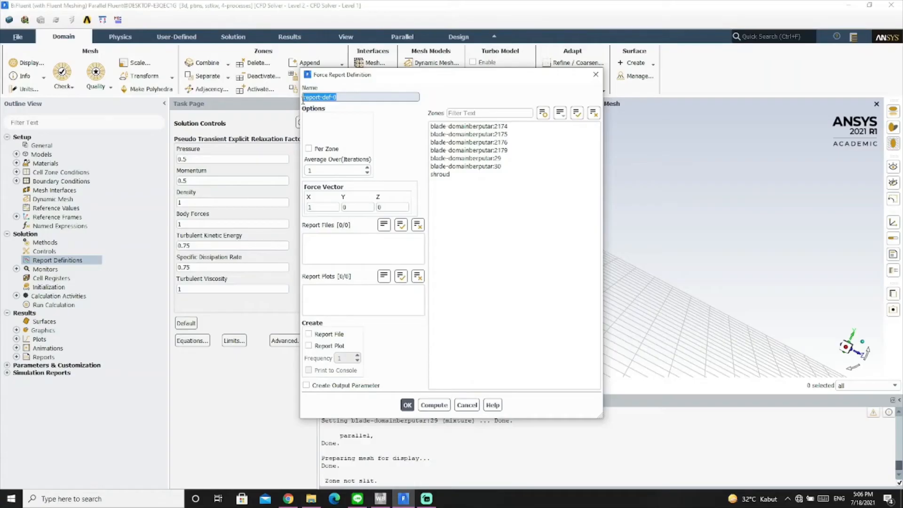
type("thrust")
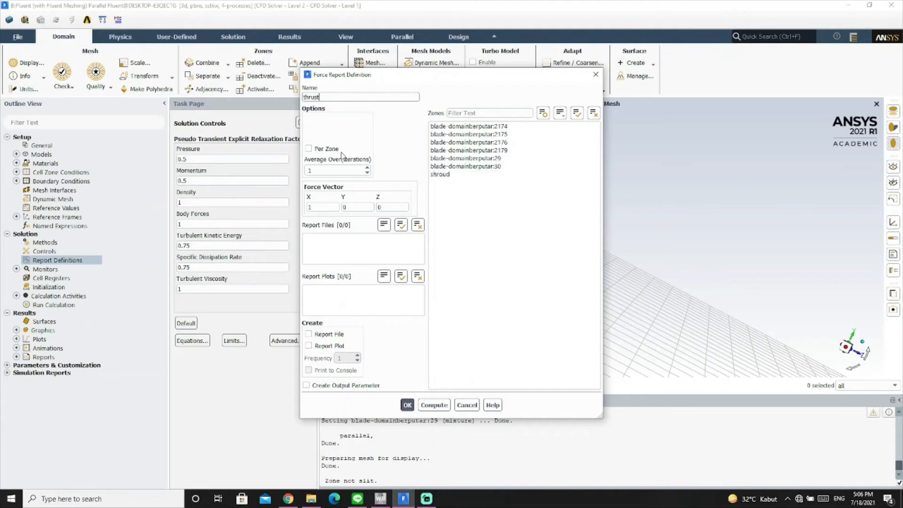
left_click_drag(485, 168, 484, 126)
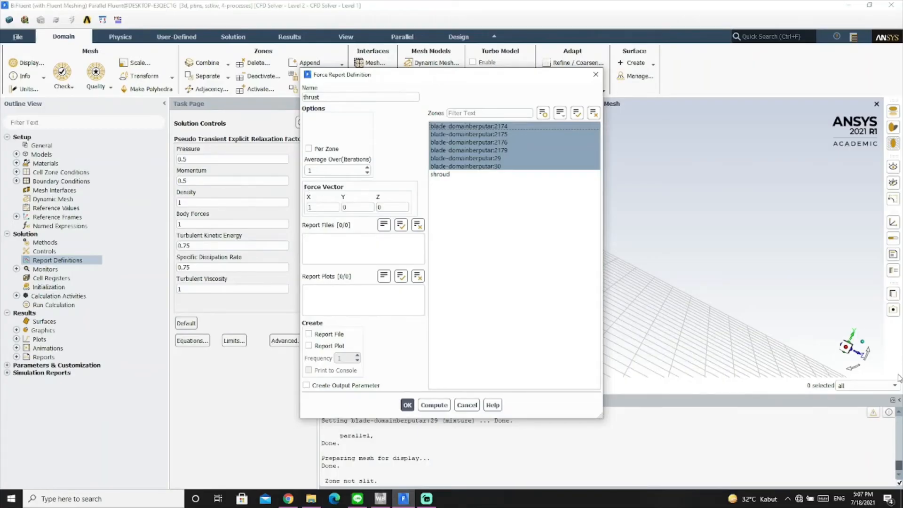
Enable Report File, Report Plot and Print to Console for the thrust report definition, and save it
left_click_drag(824, 356, 678, 305)
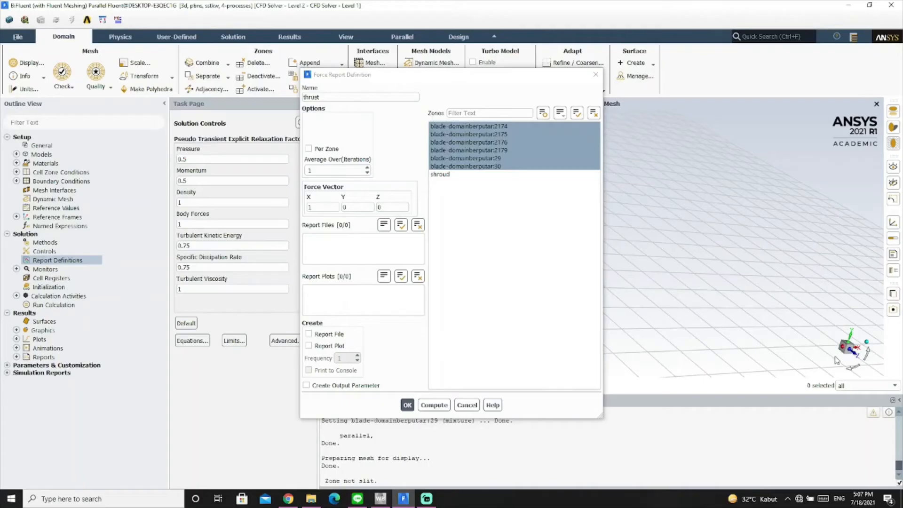
left_click_drag(482, 73, 272, 85)
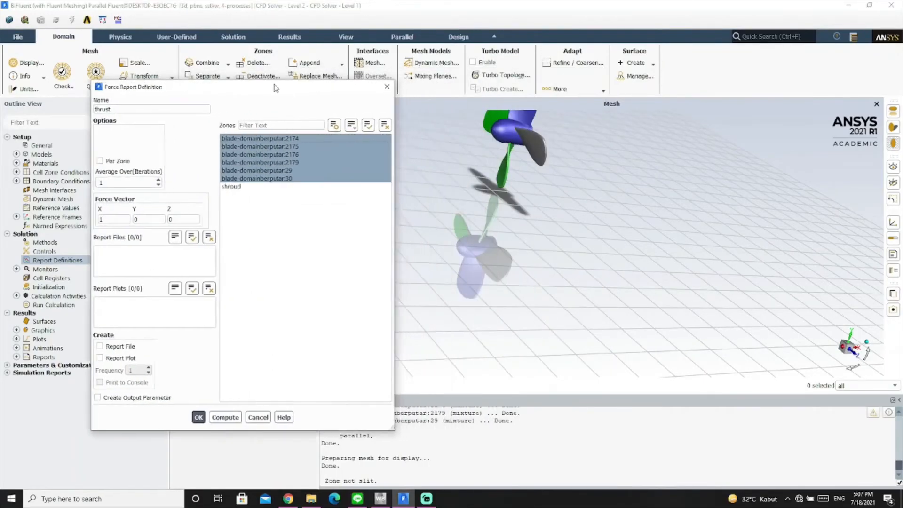
left_click_drag(757, 325, 795, 326)
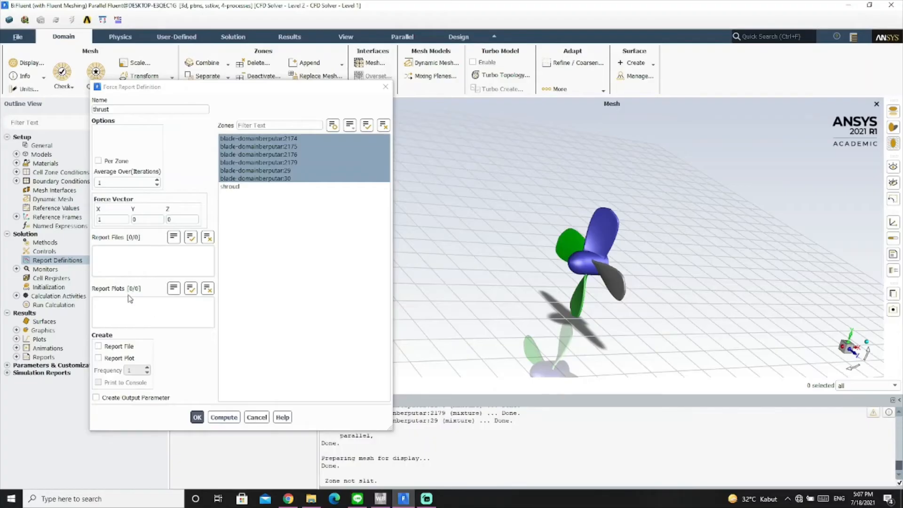
left_click(98, 346)
left_click(98, 357)
left_click(102, 383)
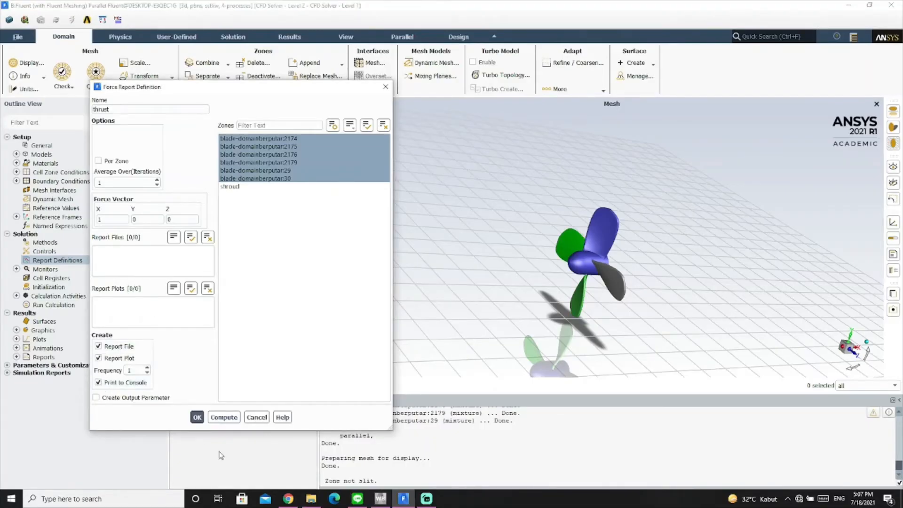
left_click(197, 418)
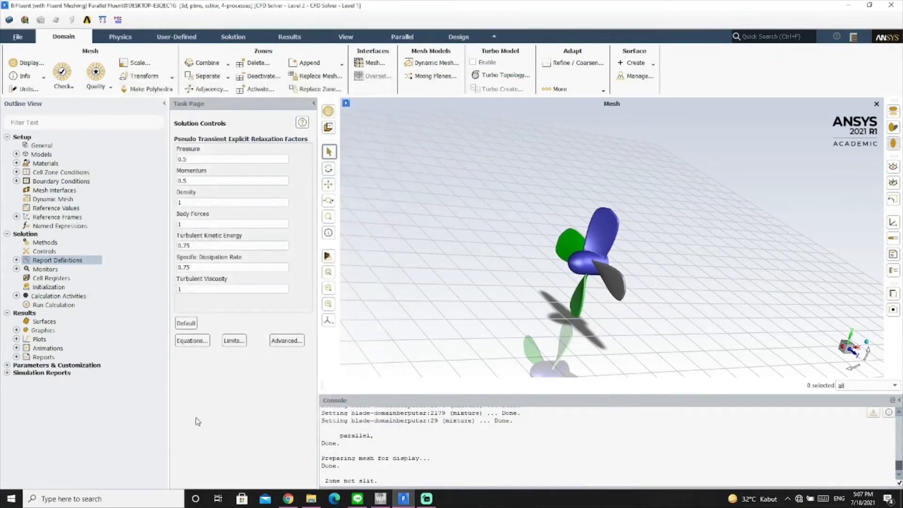
Create a moment report definition named torque with output type Moment, covering the six blade-domainberputar zones
left_click(16, 260)
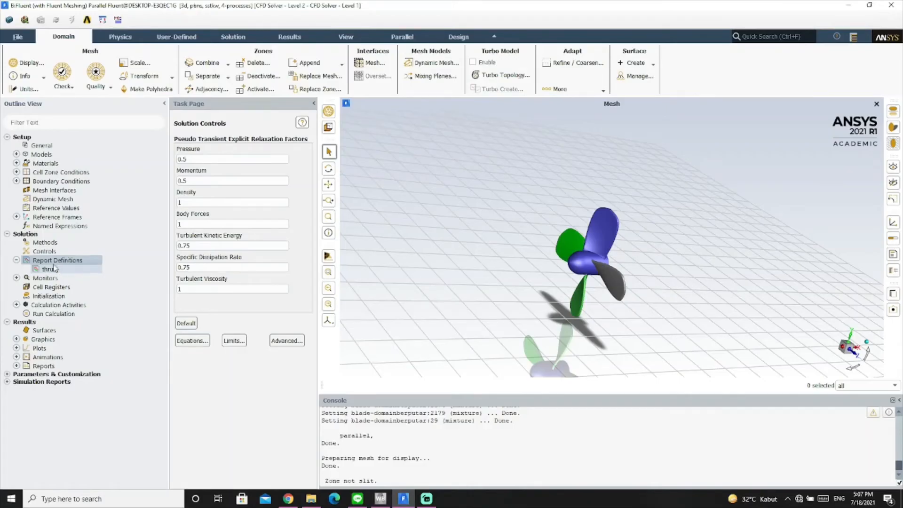
right_click(50, 262)
mouse_move(84, 320)
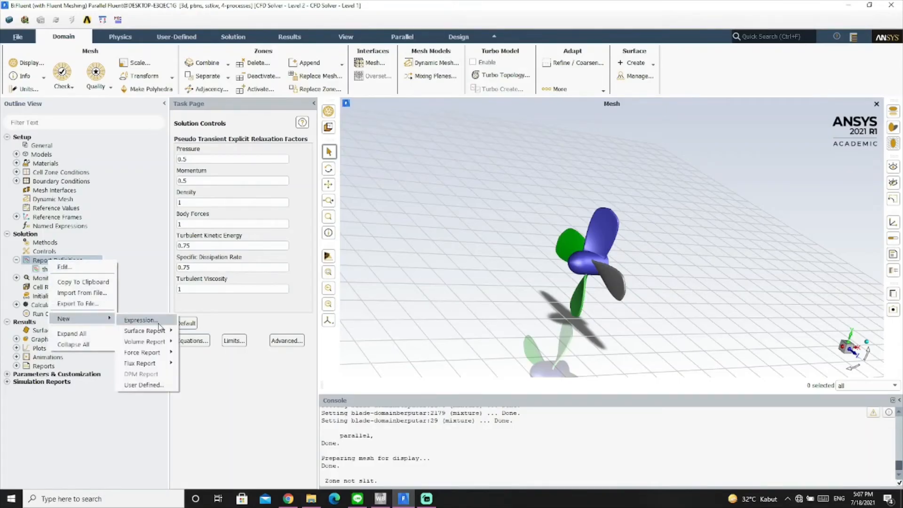
mouse_move(159, 353)
left_click(195, 376)
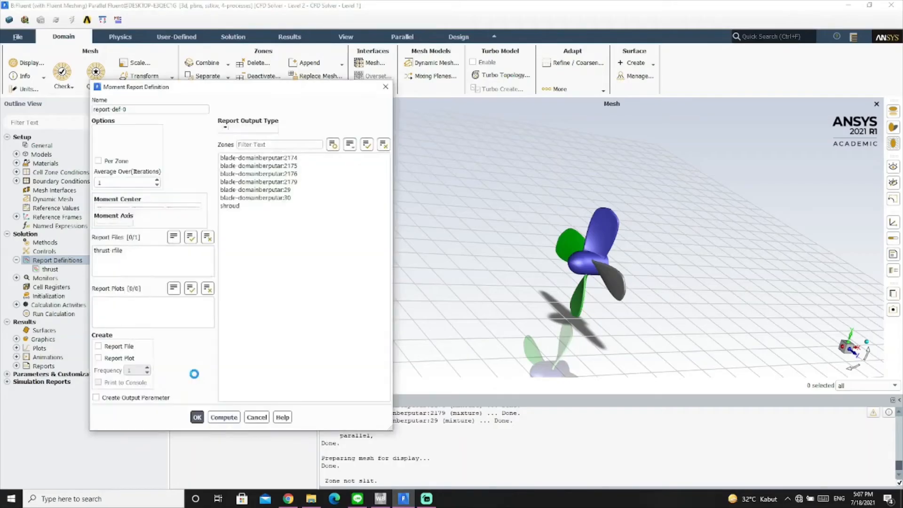
triple_click(113, 110)
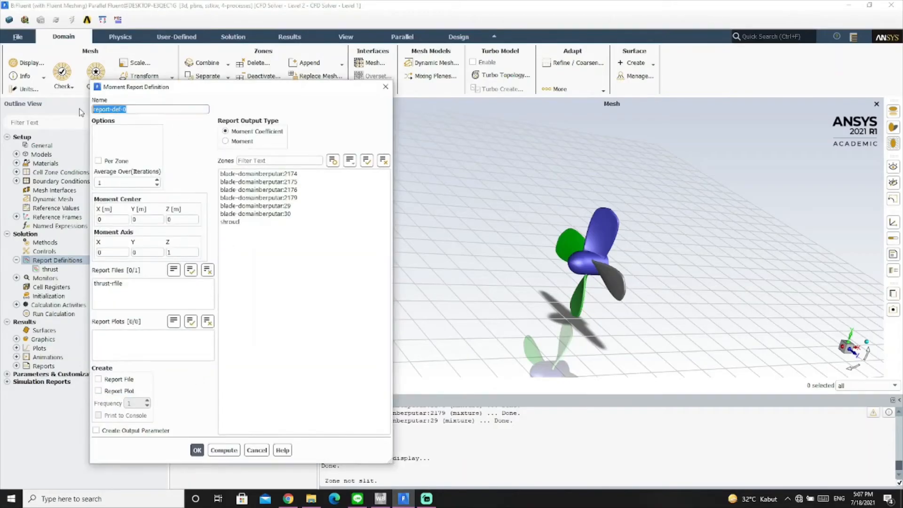
type("torque")
left_click(225, 141)
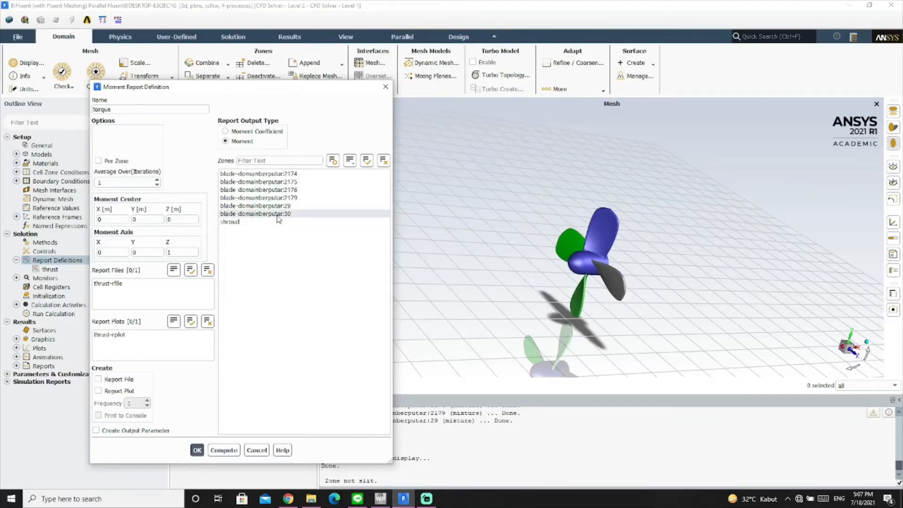
left_click_drag(279, 219, 281, 175)
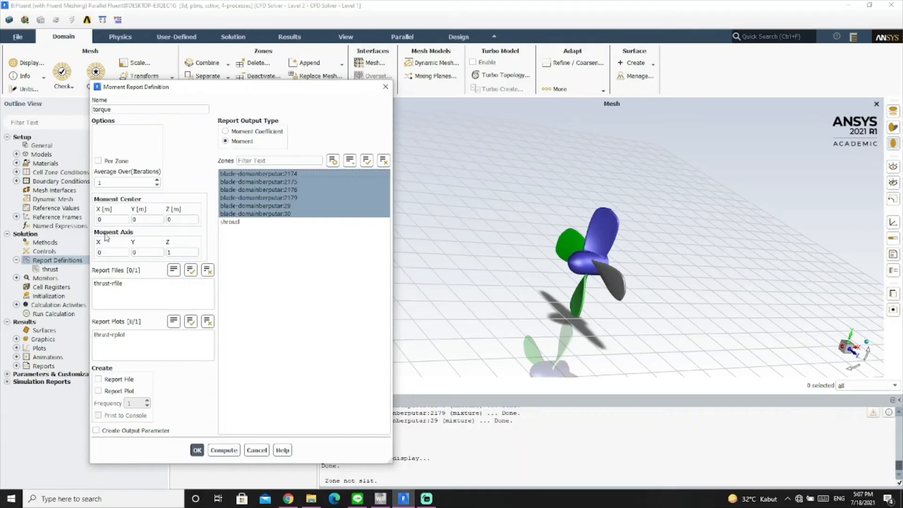
Set the torque report's moment axis to X -1, Y 0, Z 0
left_click(170, 253)
left_click(111, 254)
key("BackSpace")
type("-1")
left_click(178, 253)
Enable Report File, Report Plot and Print to Console for the torque report definition, and save it
left_click(115, 380)
left_click(117, 391)
left_click(116, 417)
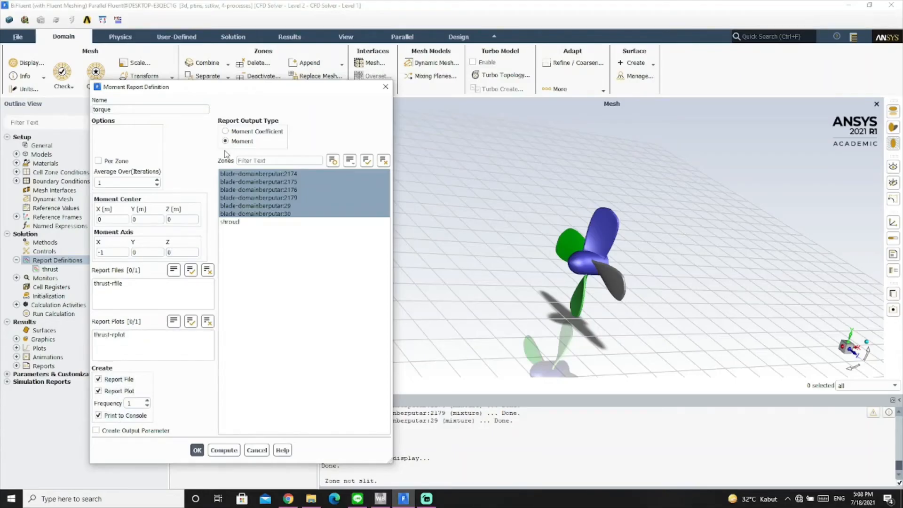
left_click(196, 450)
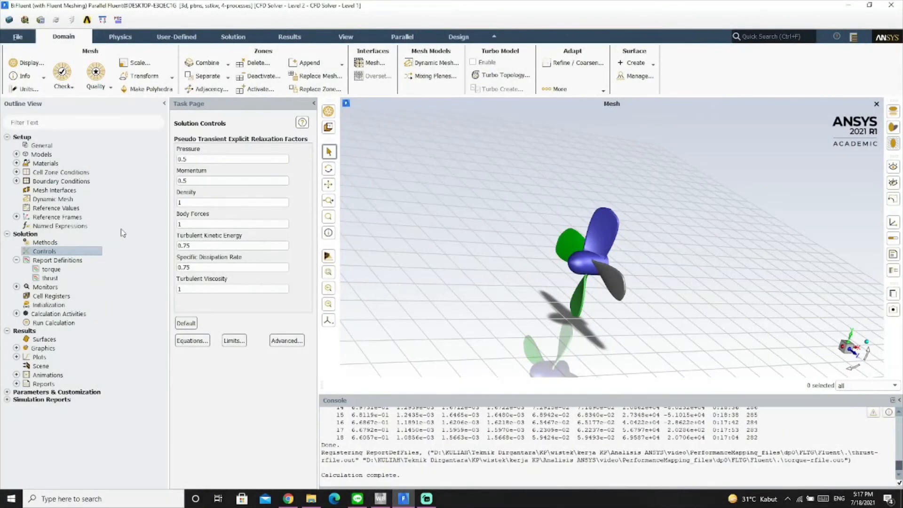
Initialize the solution with Standard Initialization computed from the inlet, discarding the unsaved solution data
left_click(56, 306)
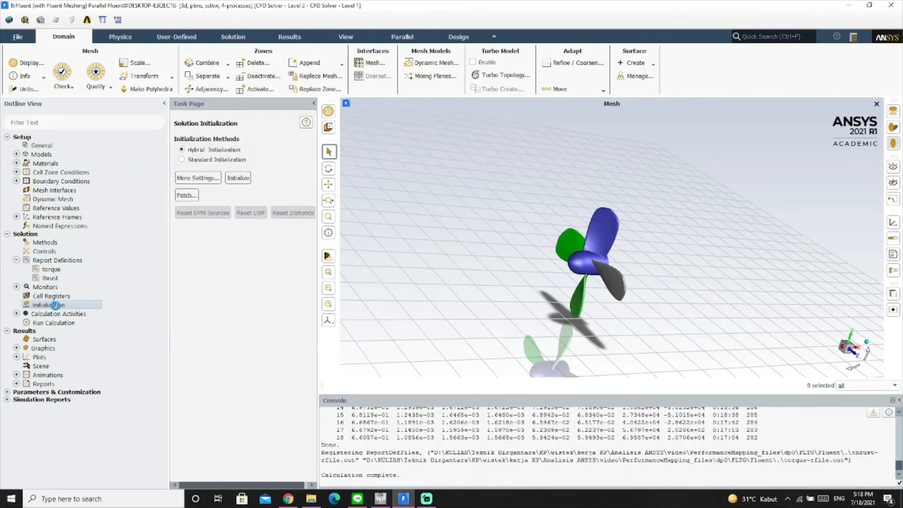
left_click(182, 160)
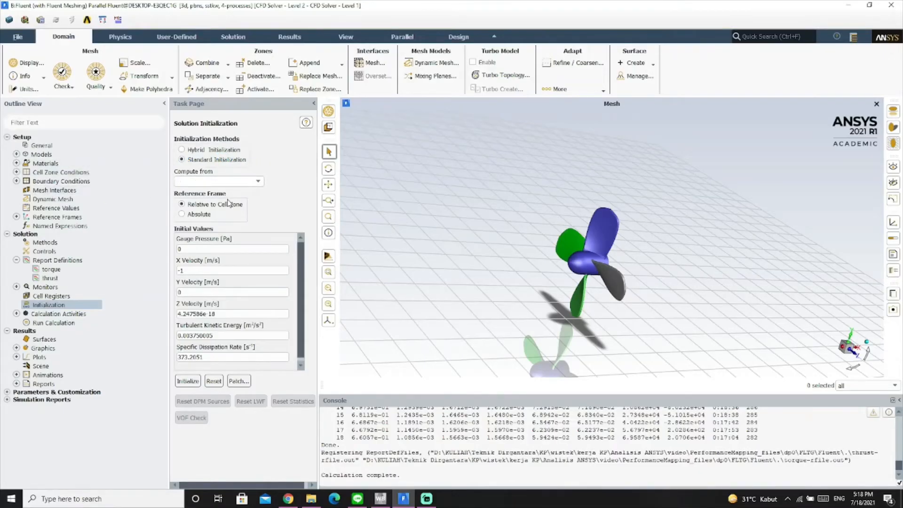
left_click(257, 181)
left_click(194, 206)
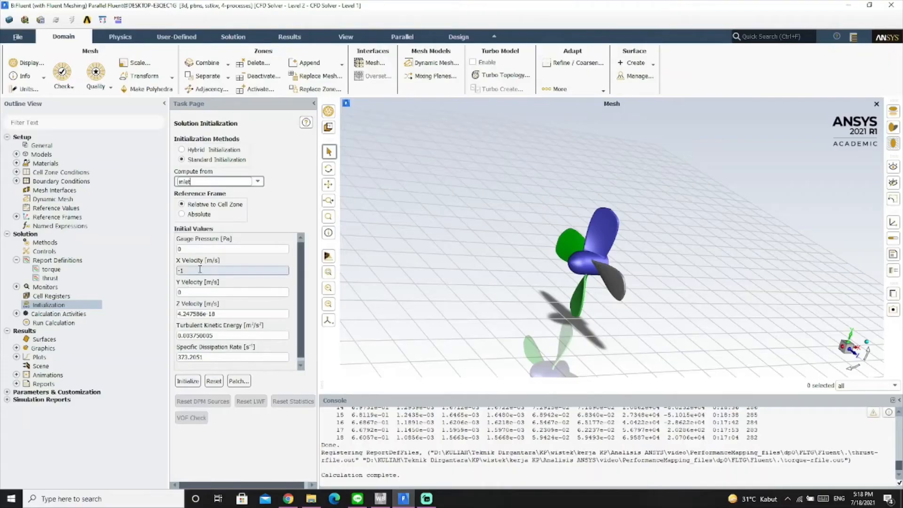
left_click(188, 383)
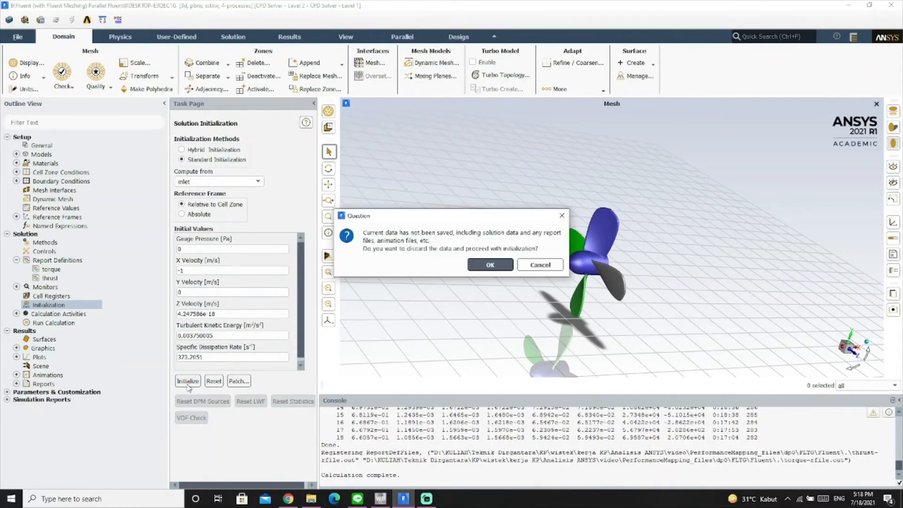
left_click(489, 265)
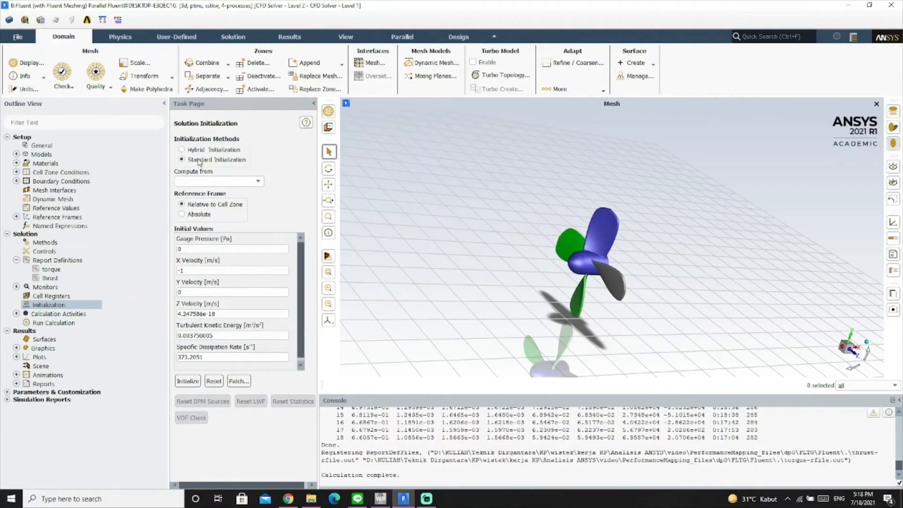
Set the number of iterations to 300 and run the calculation
left_click(56, 323)
double_click(65, 325)
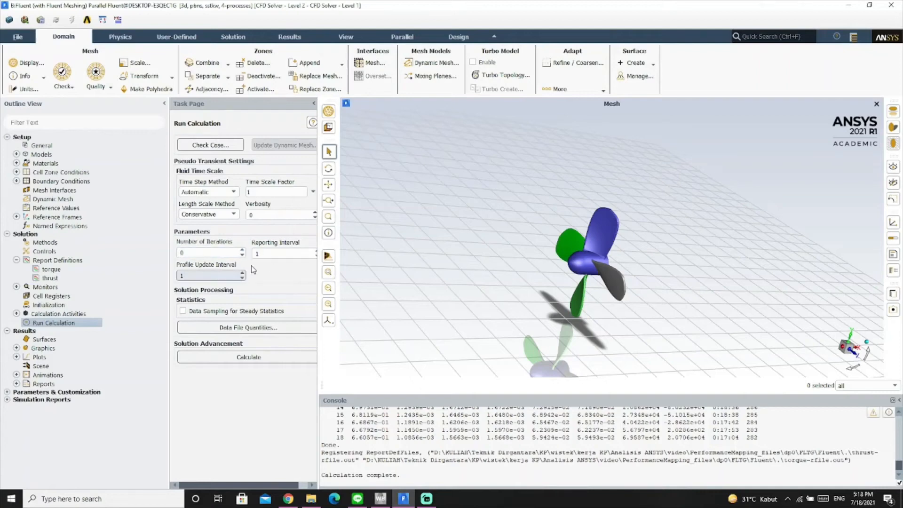
left_click_drag(191, 253, 179, 256)
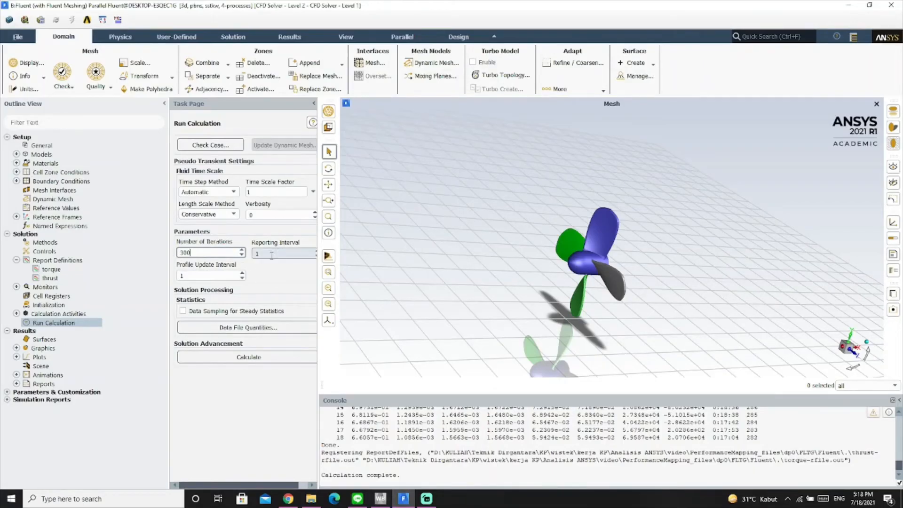
left_click(273, 357)
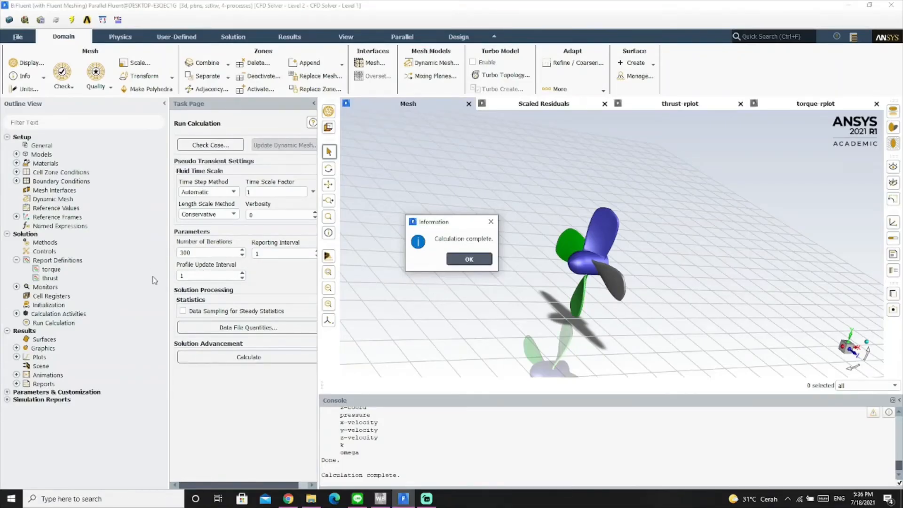
Inspect the thrust and torque report plots, and compute the thrust report's force on the blades
left_click(690, 104)
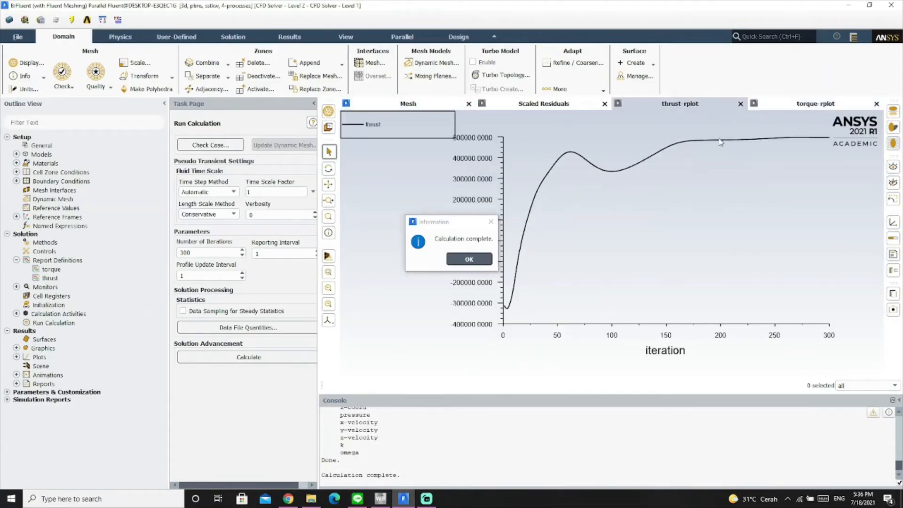
left_click(808, 105)
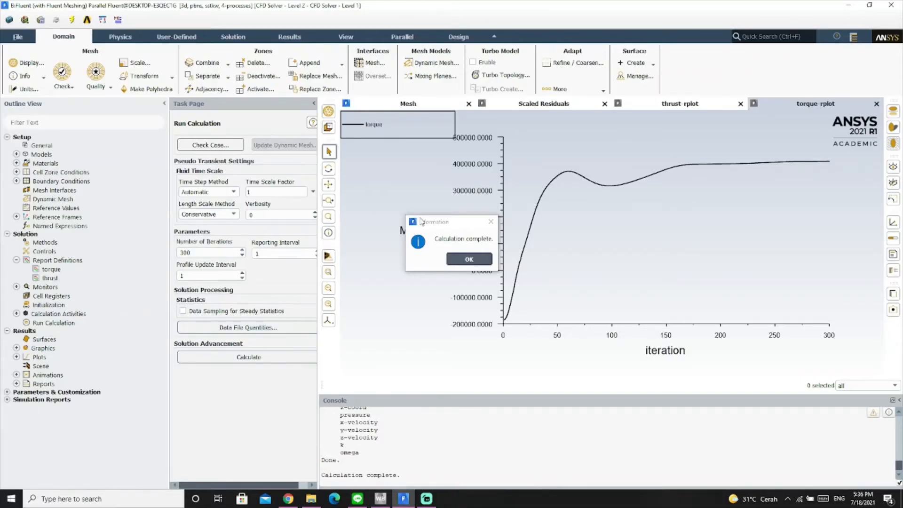
left_click(51, 269)
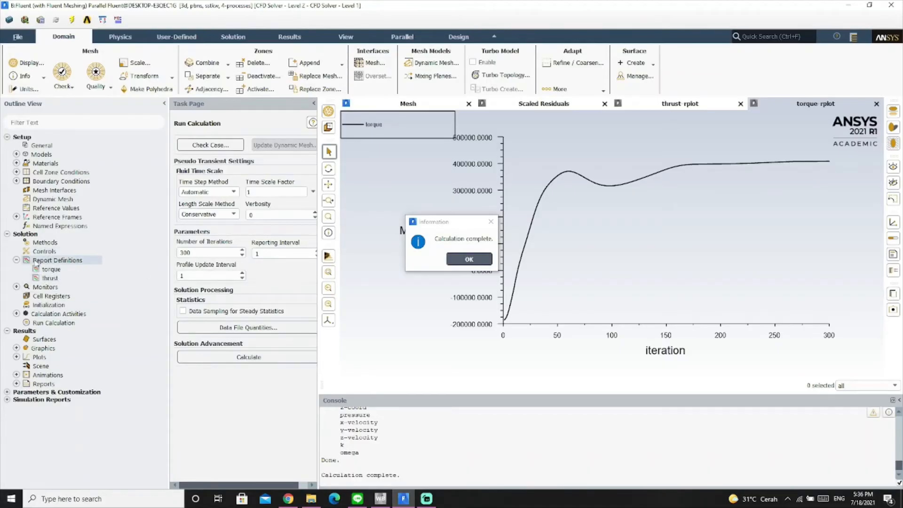
left_click(52, 278)
double_click(50, 279)
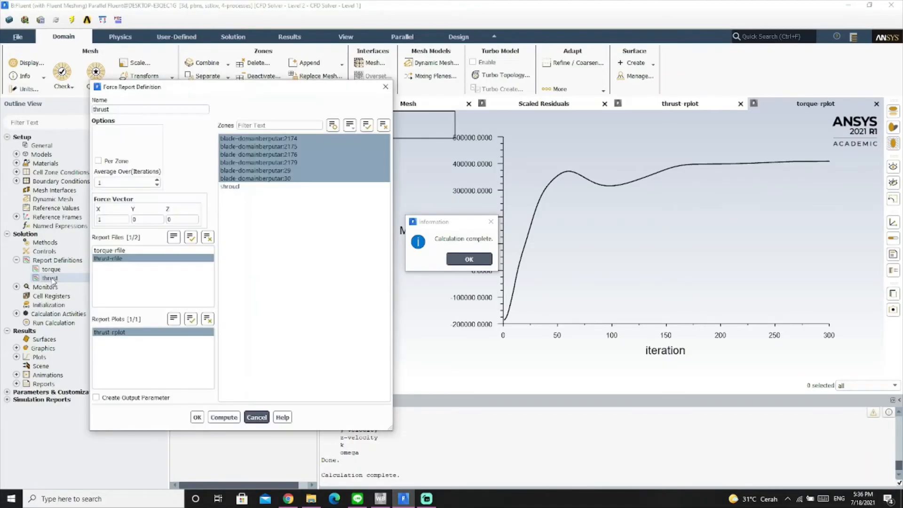
left_click(223, 417)
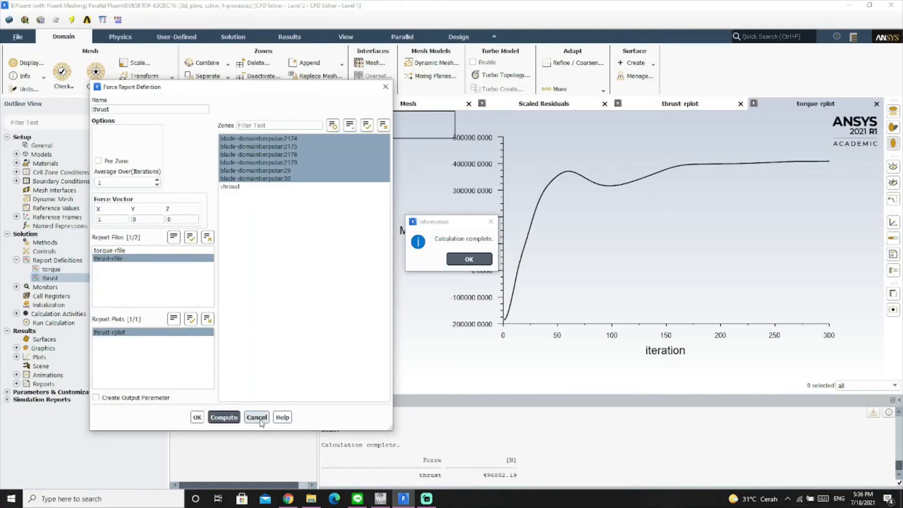
left_click(257, 417)
Compute the torque report's moment on the blades and read the thrust and torque values in the console
double_click(51, 270)
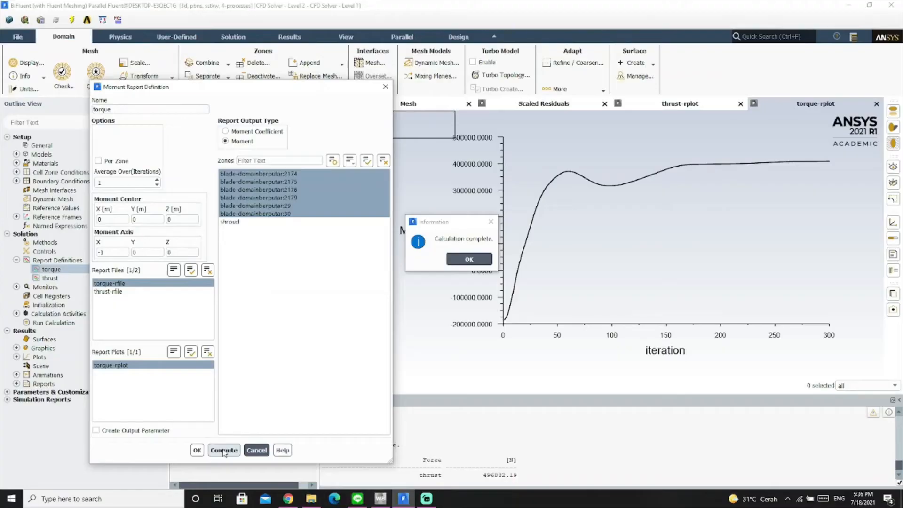
left_click(224, 450)
left_click(256, 450)
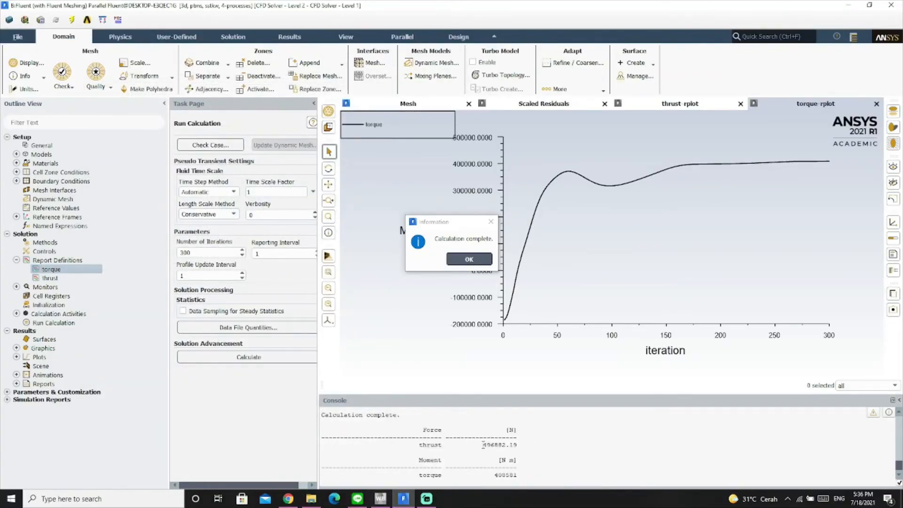
left_click_drag(493, 475, 524, 477)
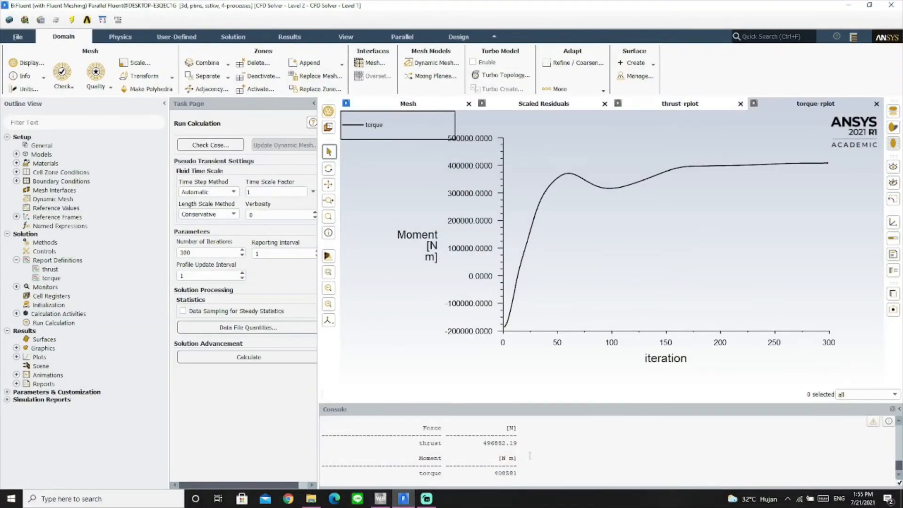
left_click_drag(483, 443, 518, 443)
left_click_drag(494, 473, 532, 468)
left_click(566, 456)
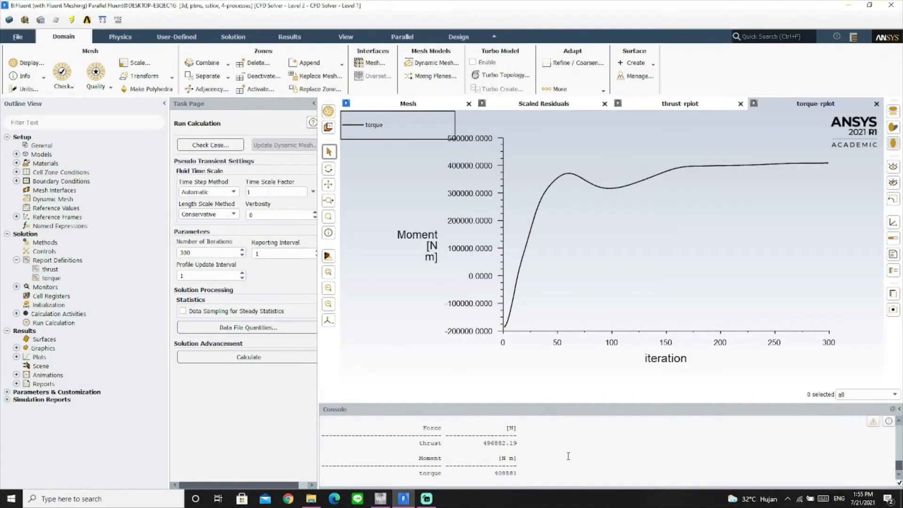
Quit Fluent and return to the Workbench project schematic
left_click(891, 5)
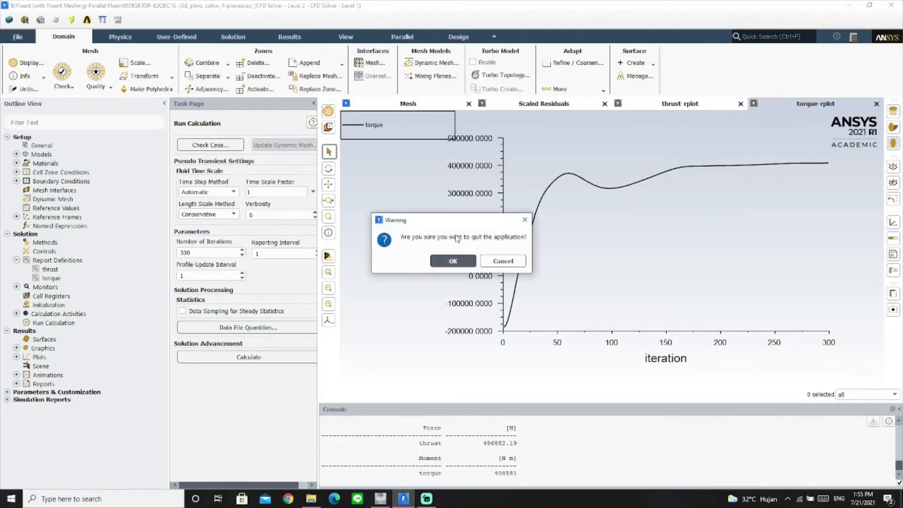
left_click(452, 260)
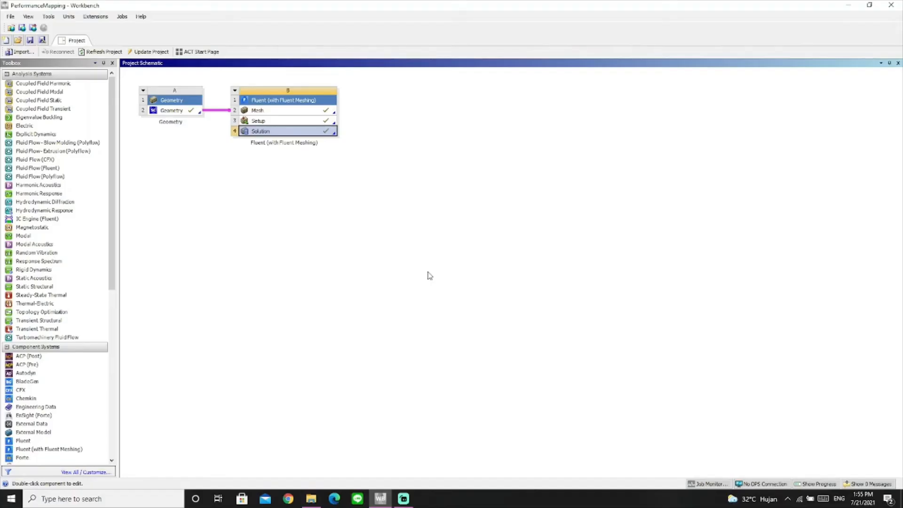
left_click(368, 228)
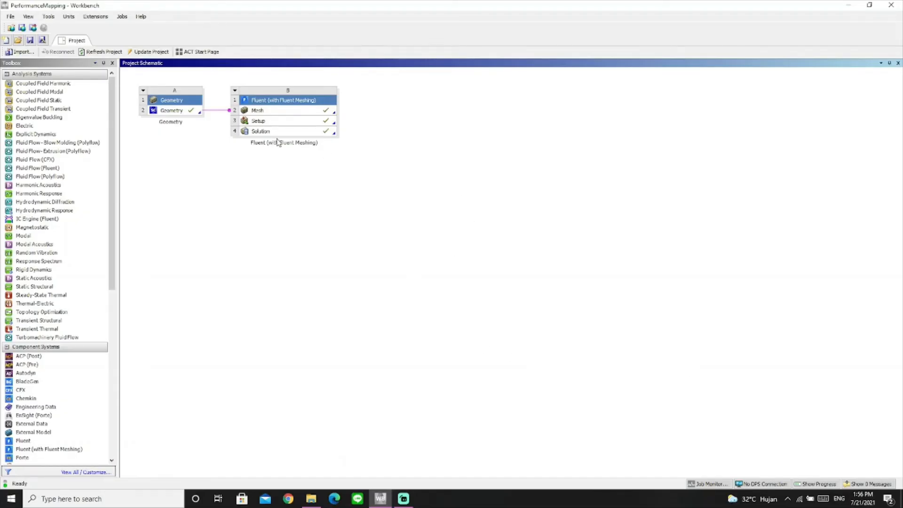
Duplicate the Fluent (with Fluent Meshing) system, keeping its upstream connection to the geometry
right_click(297, 103)
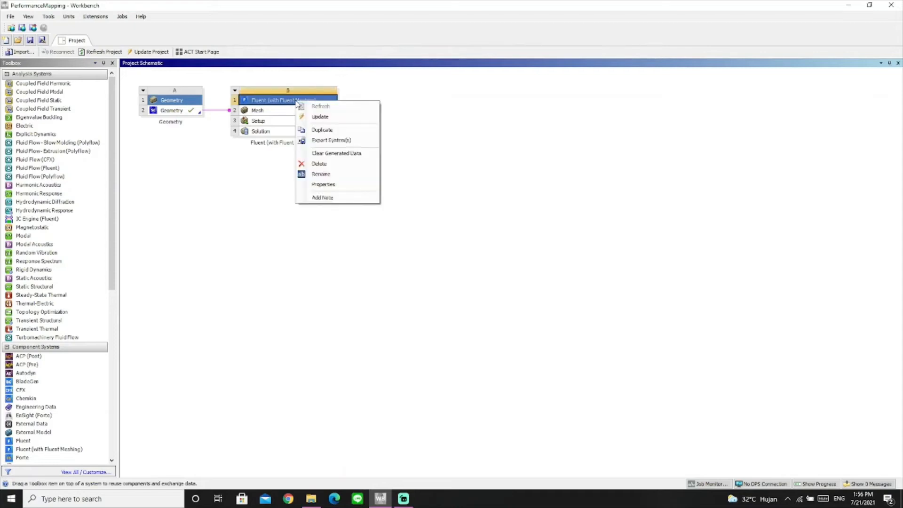
left_click(336, 130)
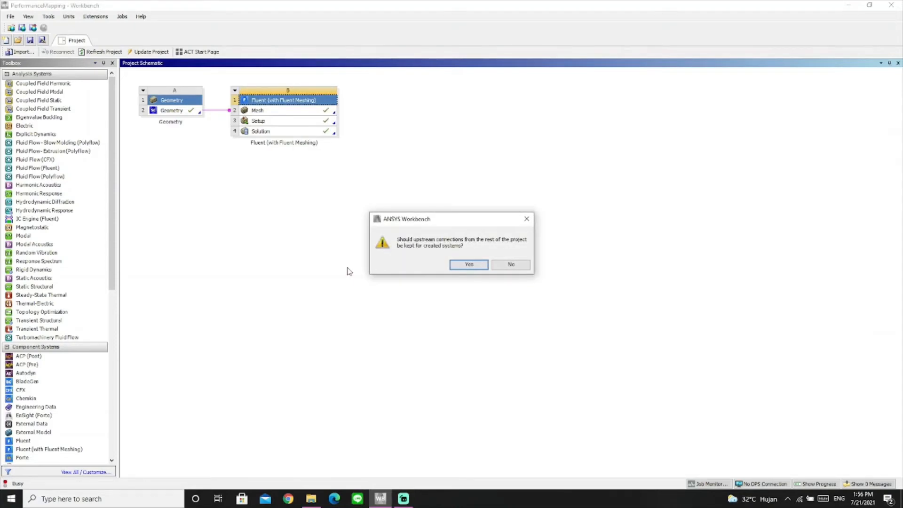
left_click(467, 265)
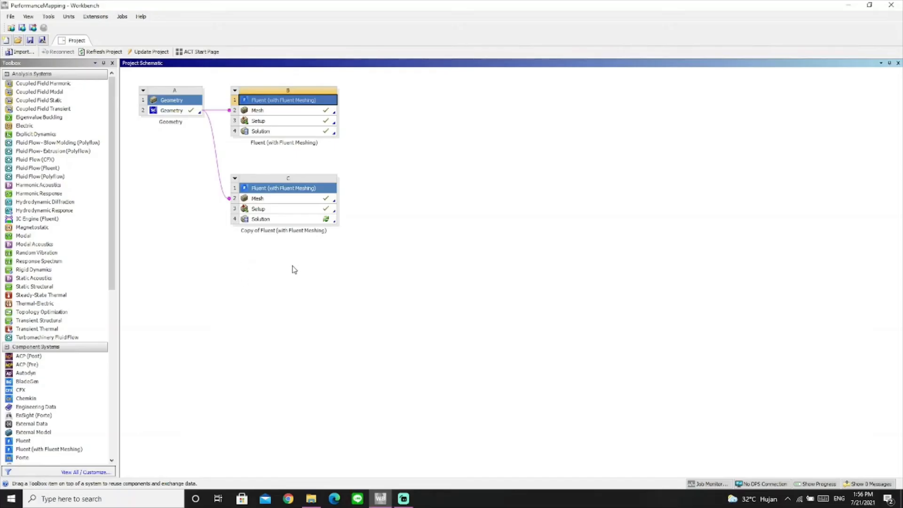
Rename the original Fluent system as "1 m/s; 100 RPM"
double_click(288, 142)
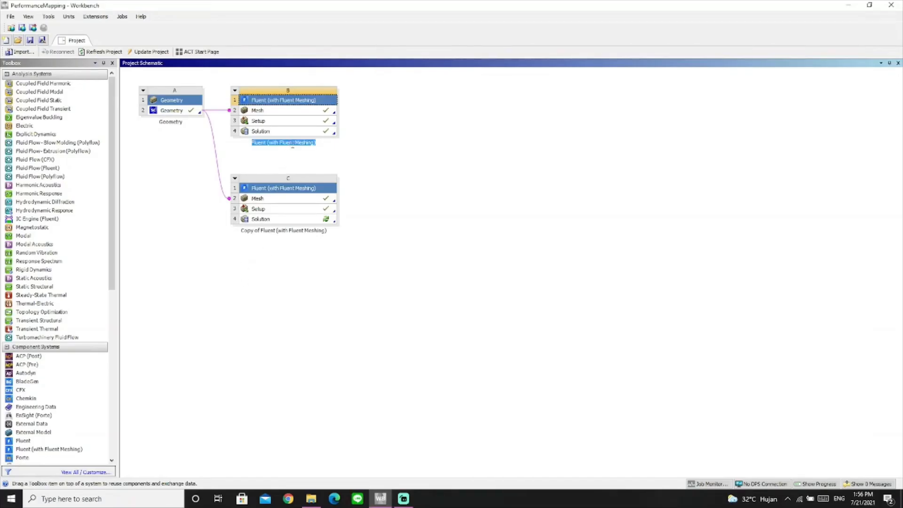
type("1 m/s")
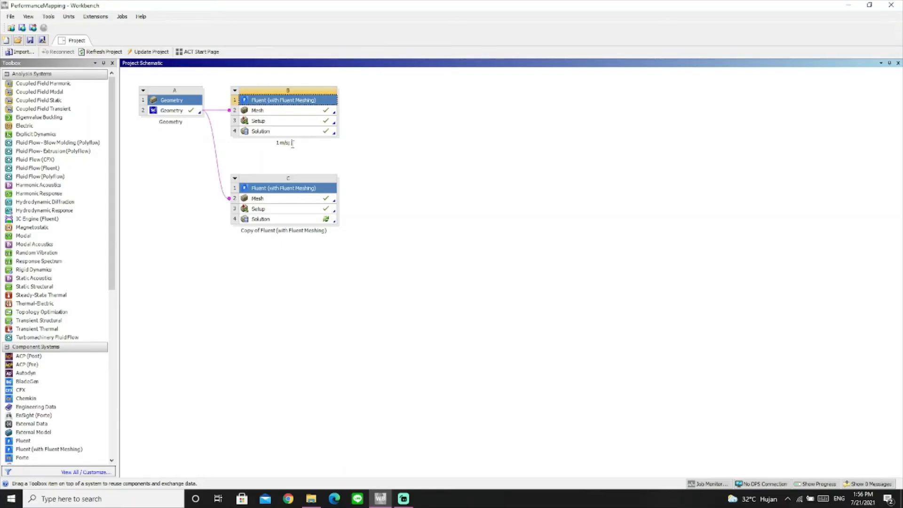
type("; 100 RPM")
left_click(299, 231)
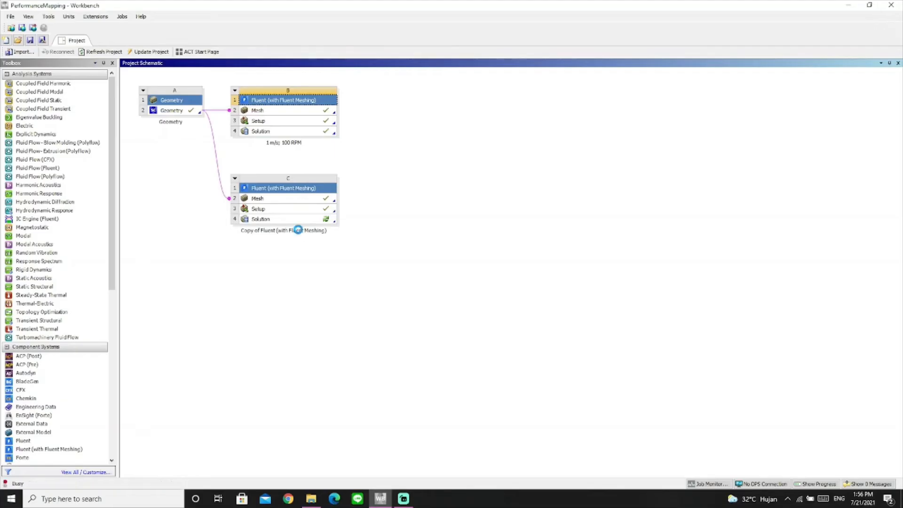
Rename the duplicated Fluent system as "2 m/s; 100 RPM"
double_click(301, 232)
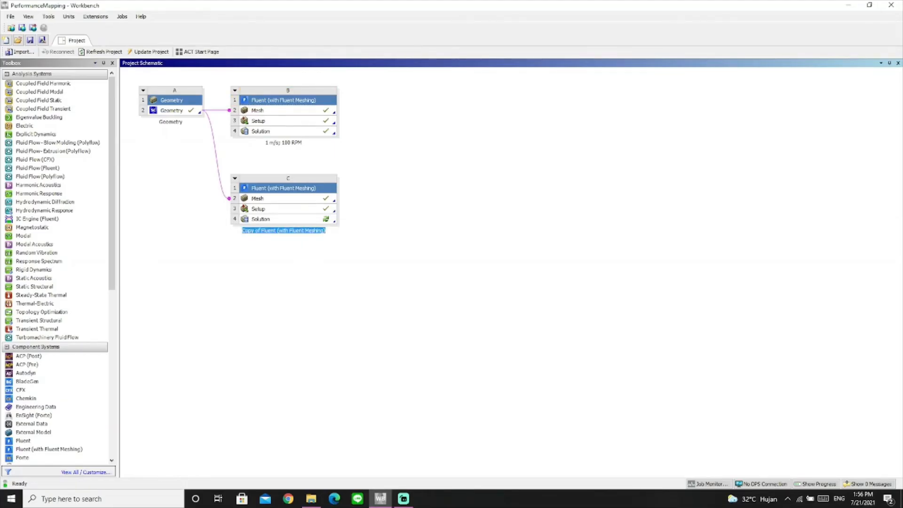
type("0 m")
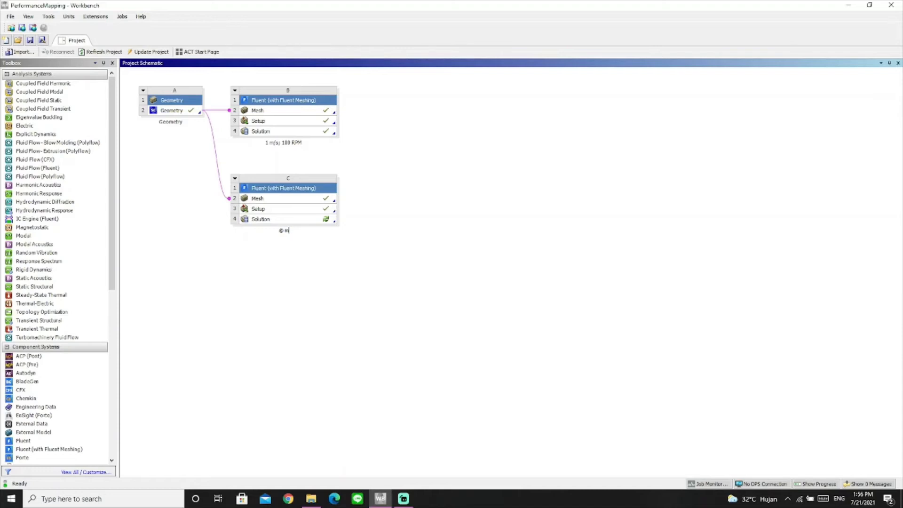
key("BackSpace")
key("BackSpace")
key("BackSpace")
type("2 m/s; 100RPM")
key("BackSpace")
key("BackSpace")
key("BackSpace")
type("RPM")
key("Return")
Open the setup of the 2 m/s system in Fluent with the existing launcher settings and dismiss the startup notice
right_click(314, 212)
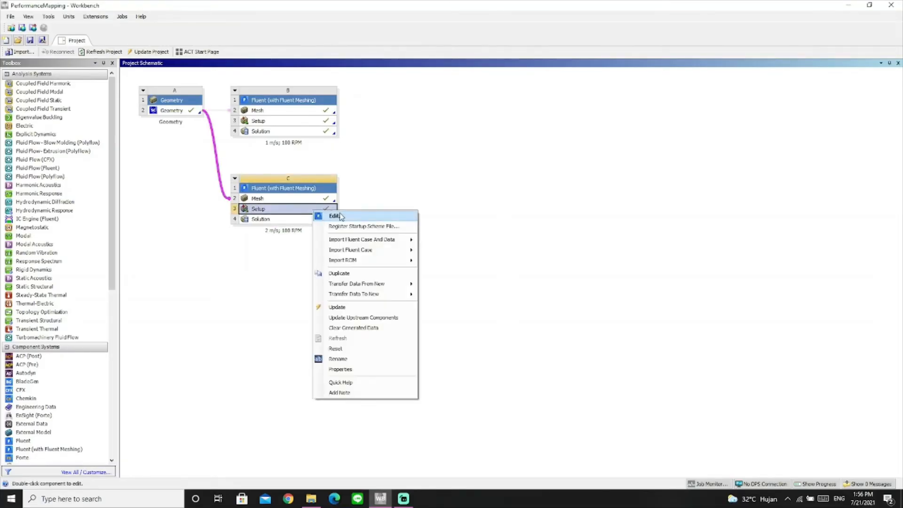
left_click(331, 216)
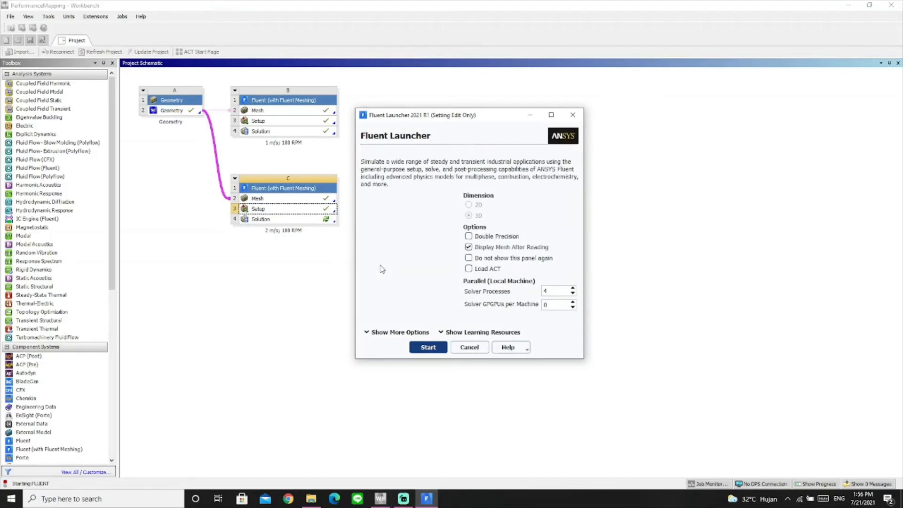
left_click(428, 348)
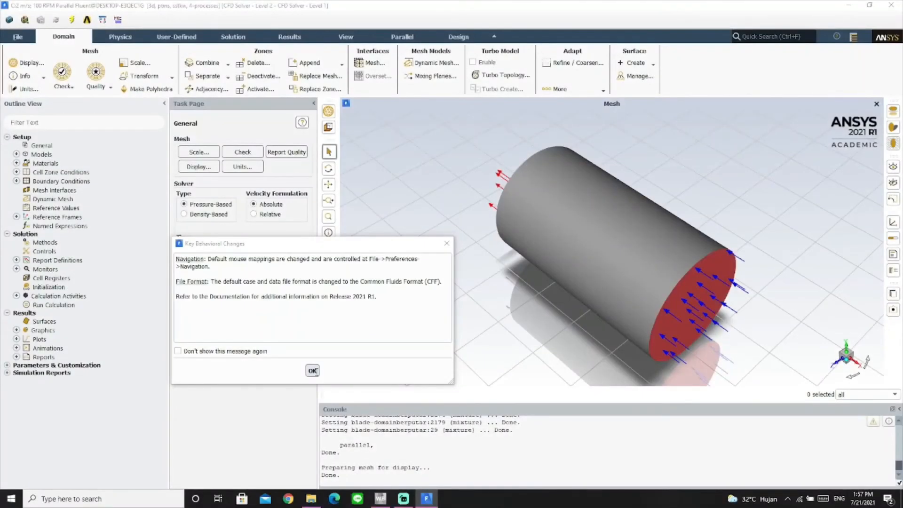
left_click(316, 371)
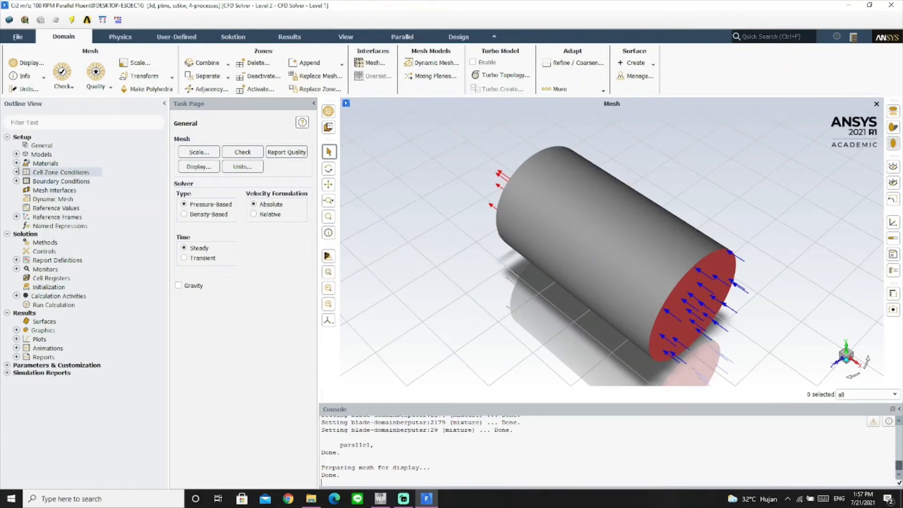
Set the inlet boundary's velocity magnitude to 2 m/s and apply it
left_click(16, 172)
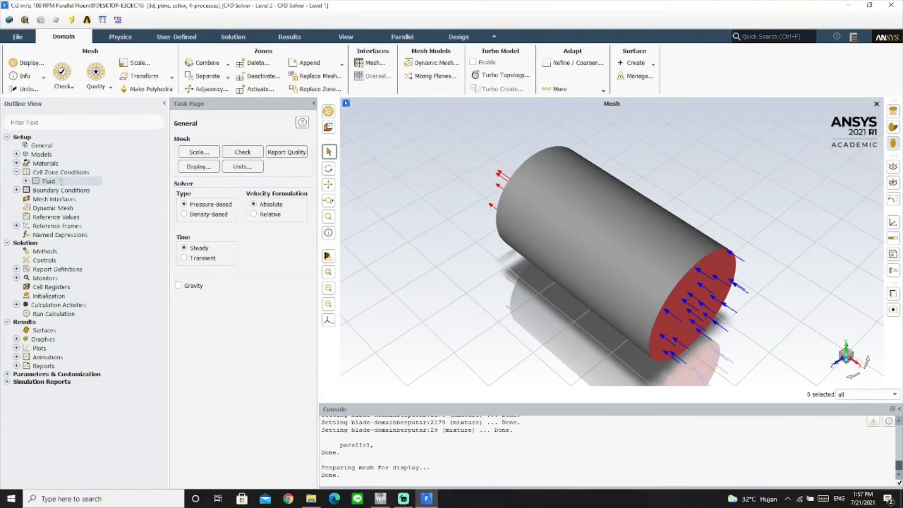
left_click(16, 190)
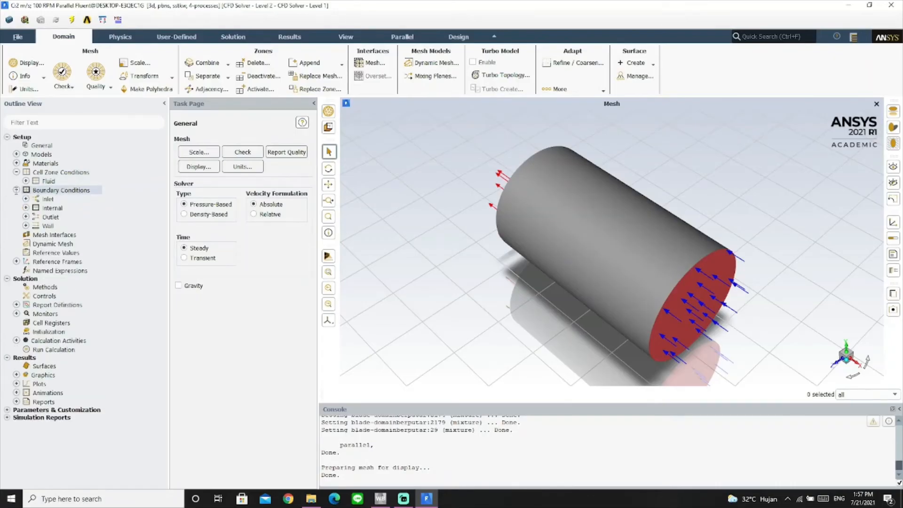
double_click(59, 189)
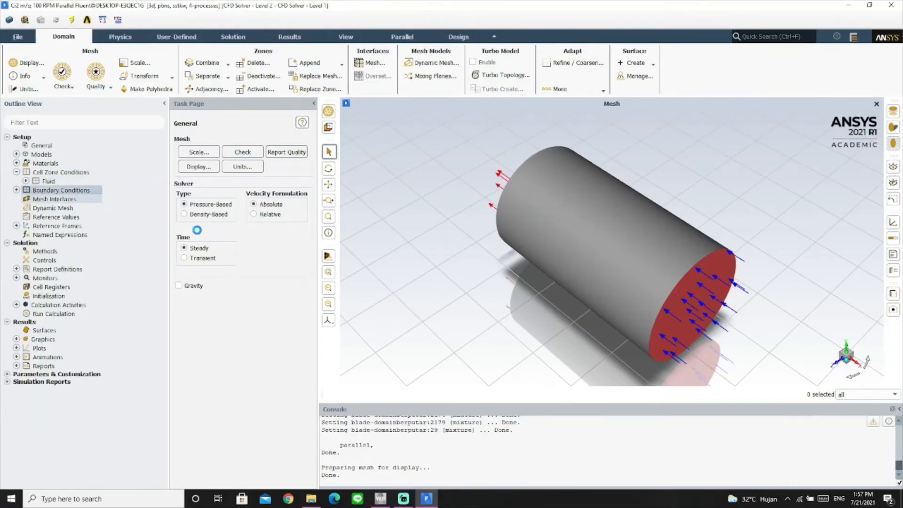
left_click(200, 214)
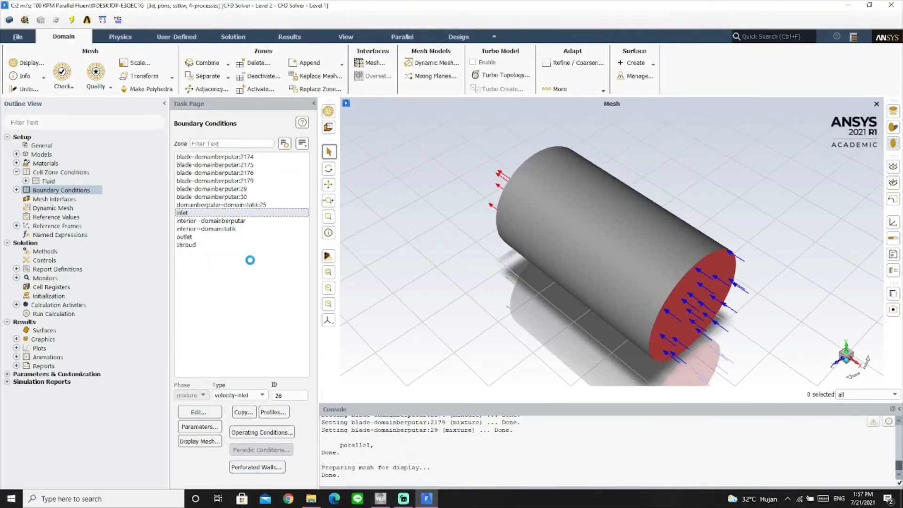
left_click(287, 323)
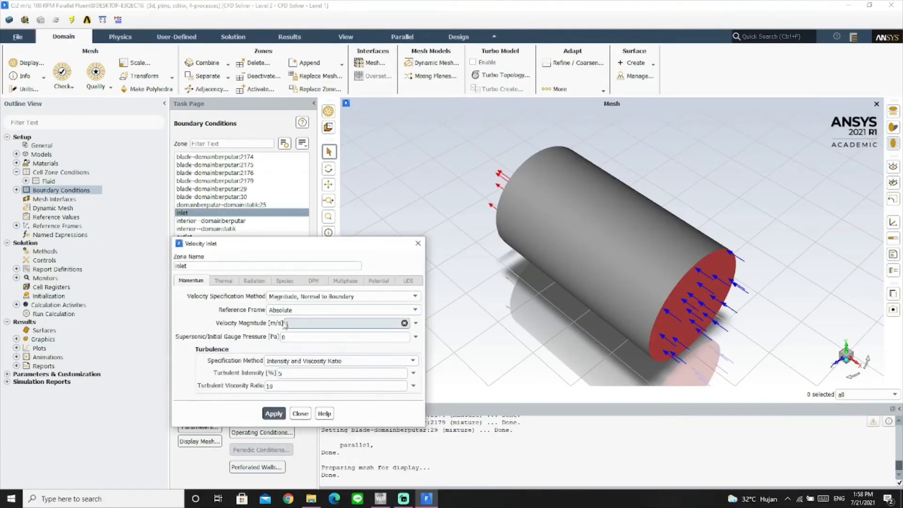
key("BackSpace")
type("2")
left_click(277, 416)
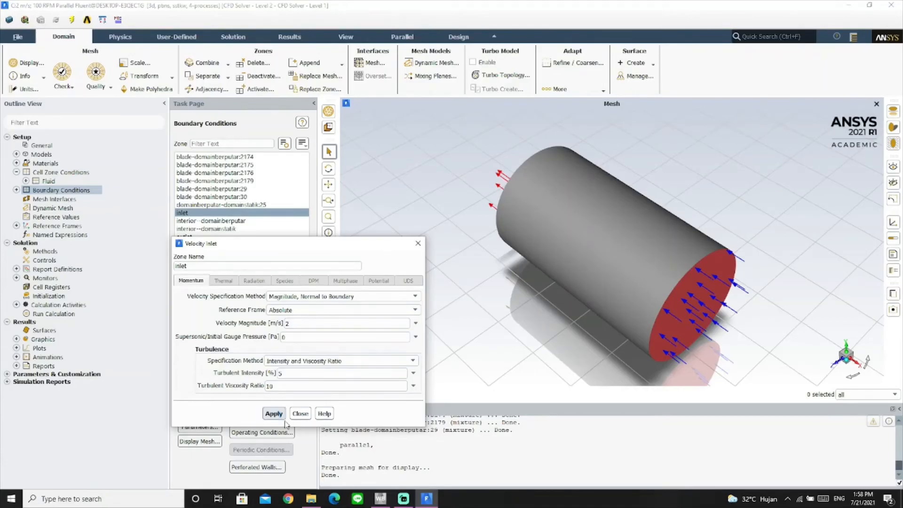
left_click(301, 413)
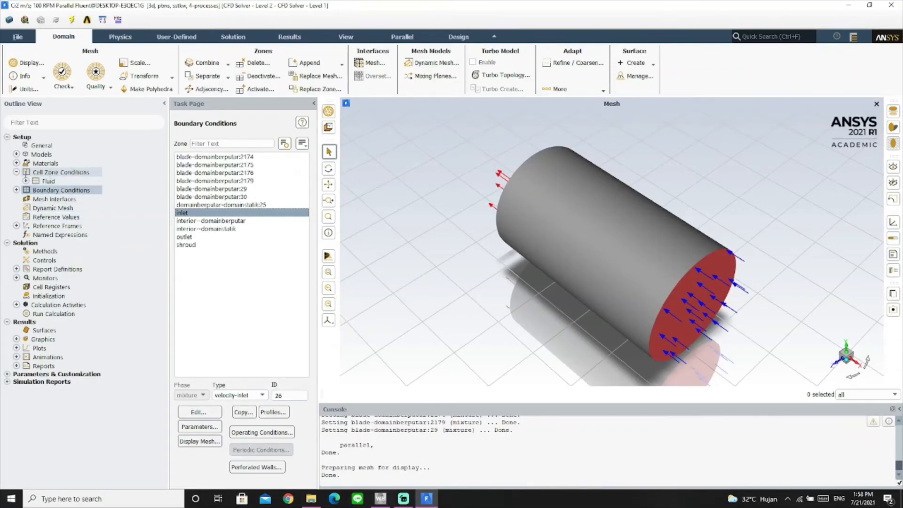
Check the frame motion and rotational speed of the domainberputar fluid zone
left_click(25, 181)
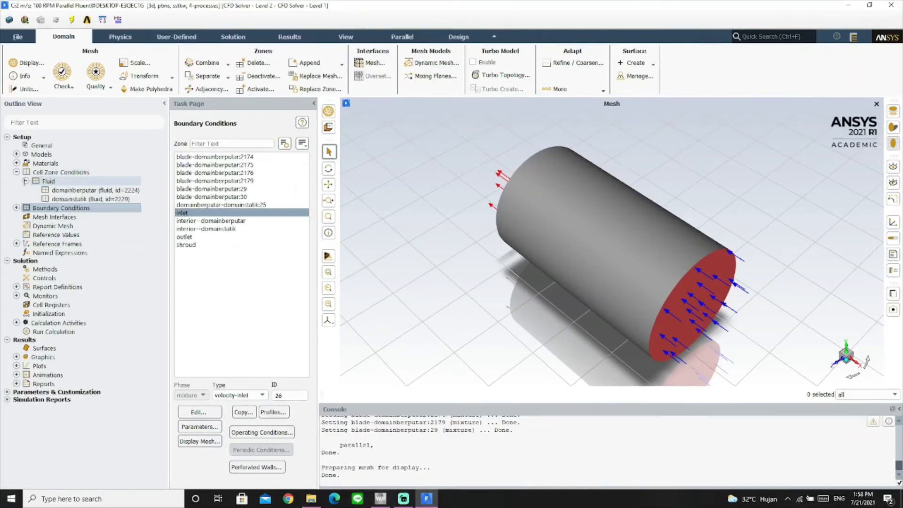
left_click(86, 190)
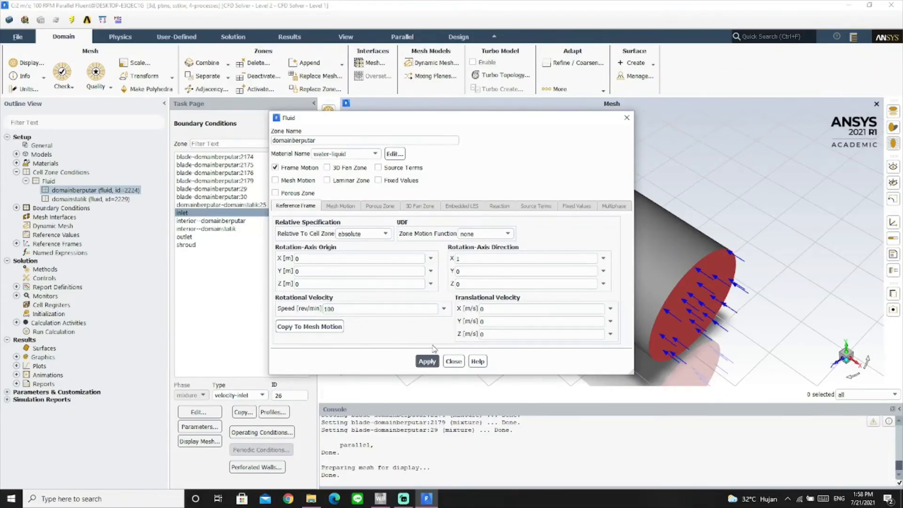
left_click(453, 361)
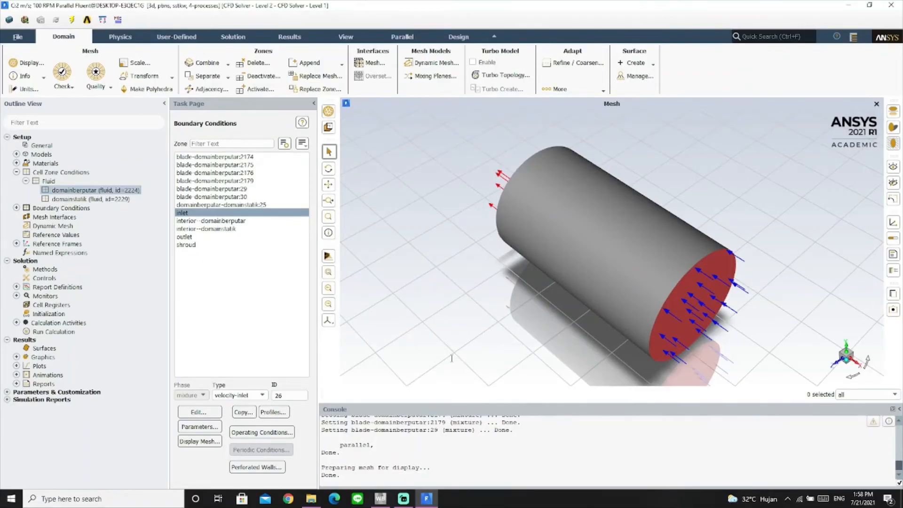
Initialize the 2 m/s case with Standard Initialization computed from the inlet
left_click(52, 314)
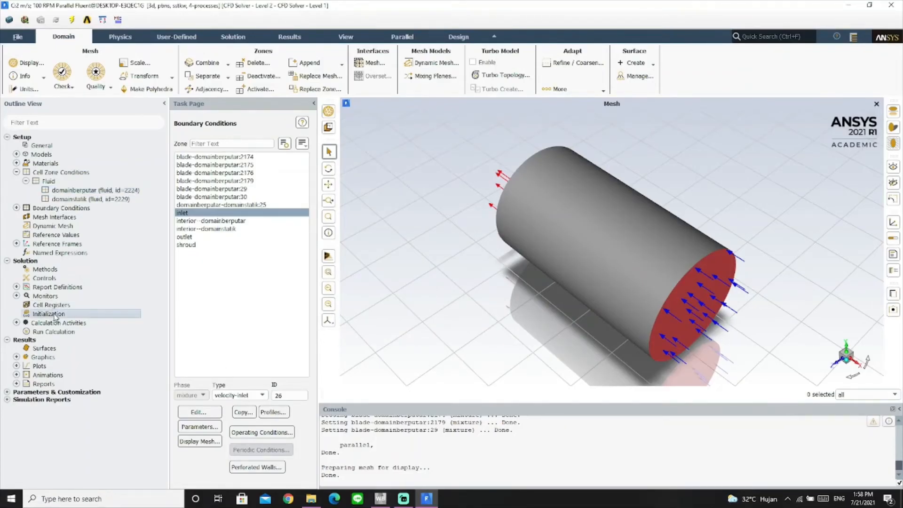
left_click(257, 182)
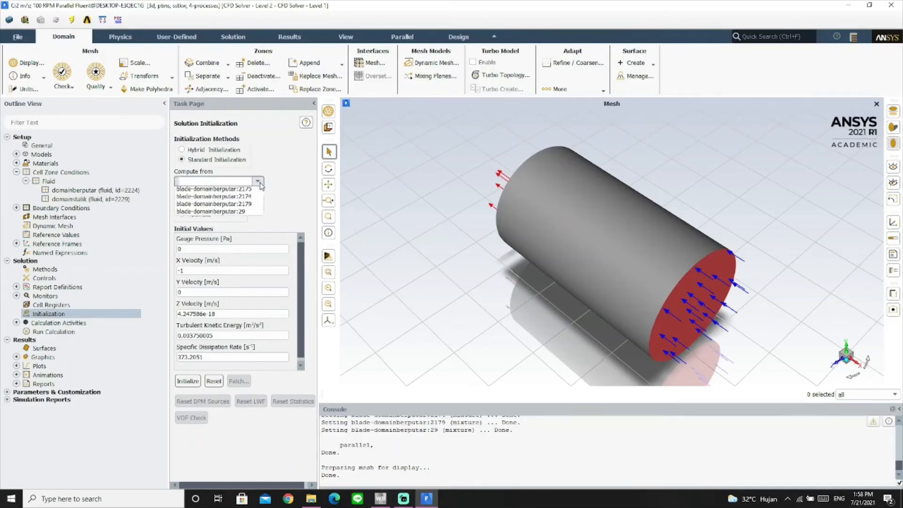
left_click(209, 206)
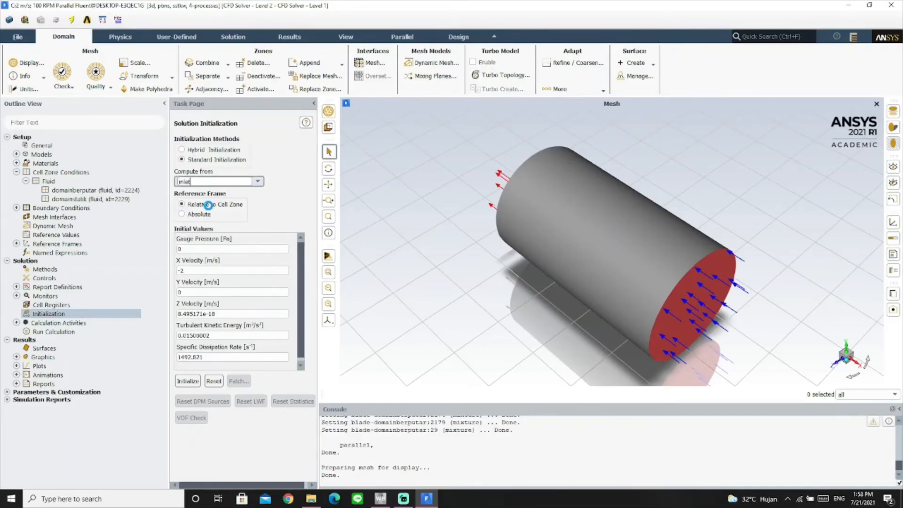
left_click(184, 380)
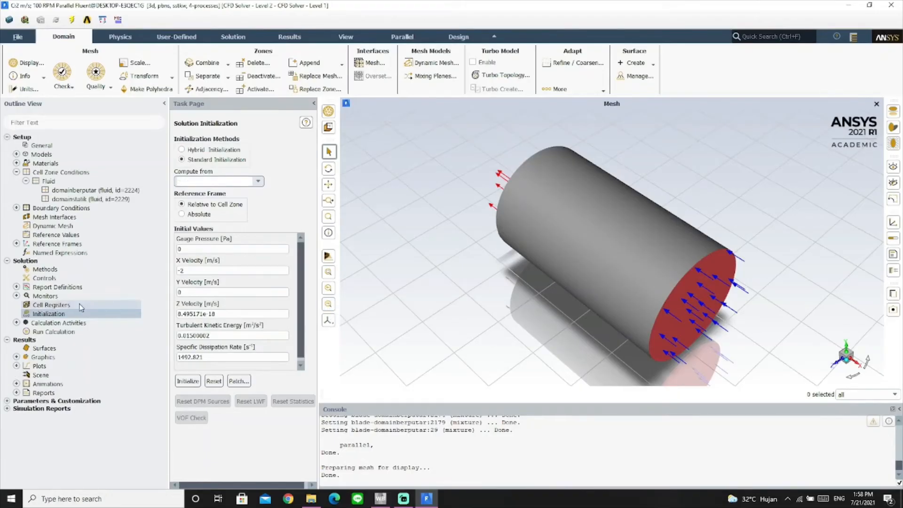
Review the run calculation settings and the existing thrust and torque report definitions of the 2 m/s case
left_click(55, 331)
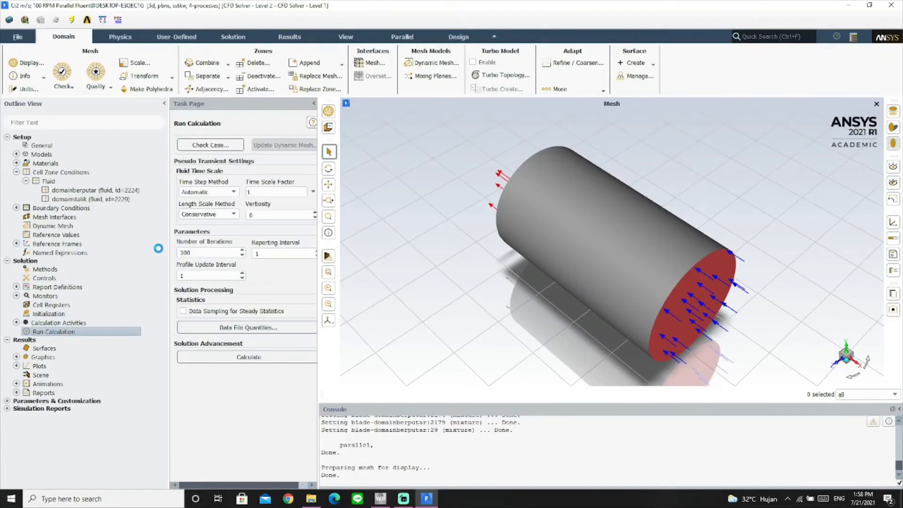
left_click(16, 287)
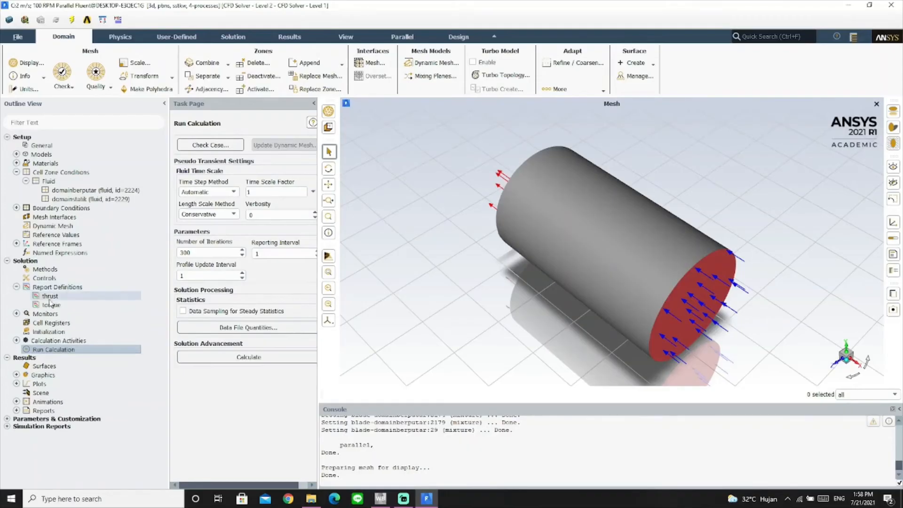
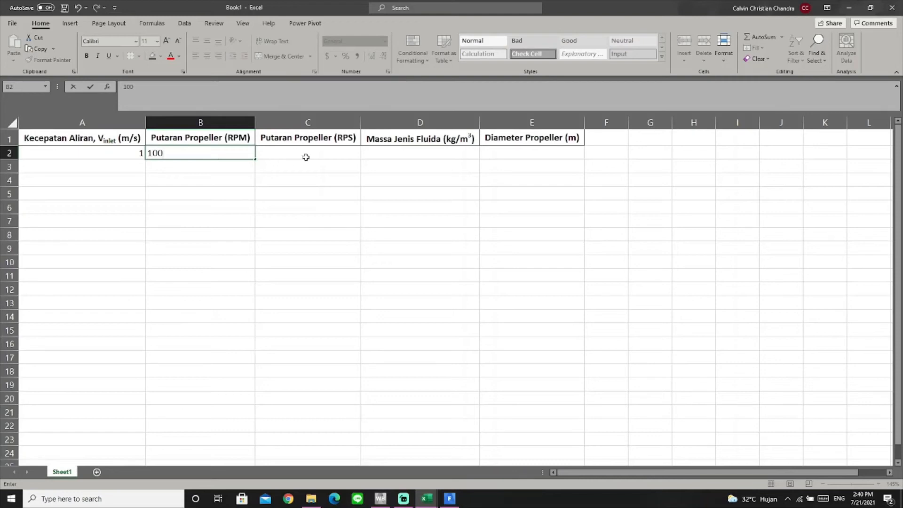
In the Excel sheet, convert the propeller speed from RPM to RPS in C2 with the formula =B2/60
left_click(312, 152)
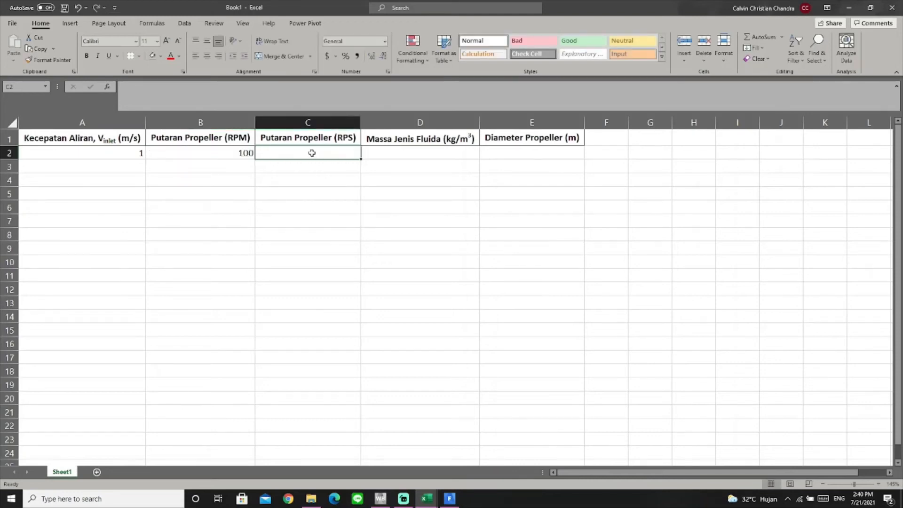
type("=")
left_click(248, 152)
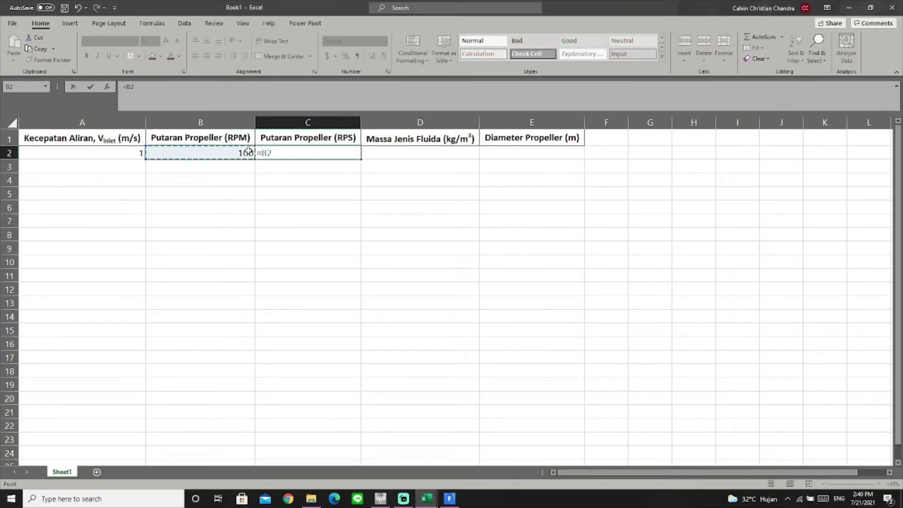
type("/60")
key("Return")
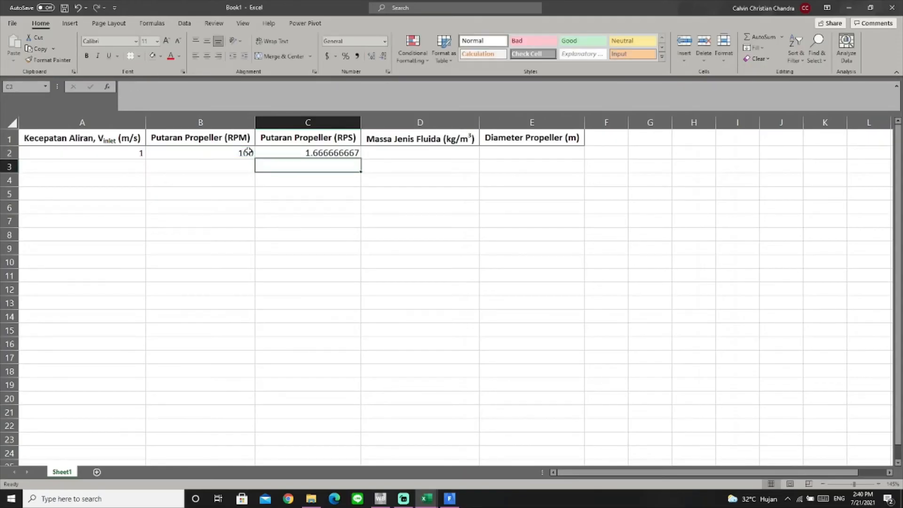
Enter a fluid density of 998.2 kg/m³ in D2 and a propeller diameter of 5.4 m in E2
left_click(425, 151)
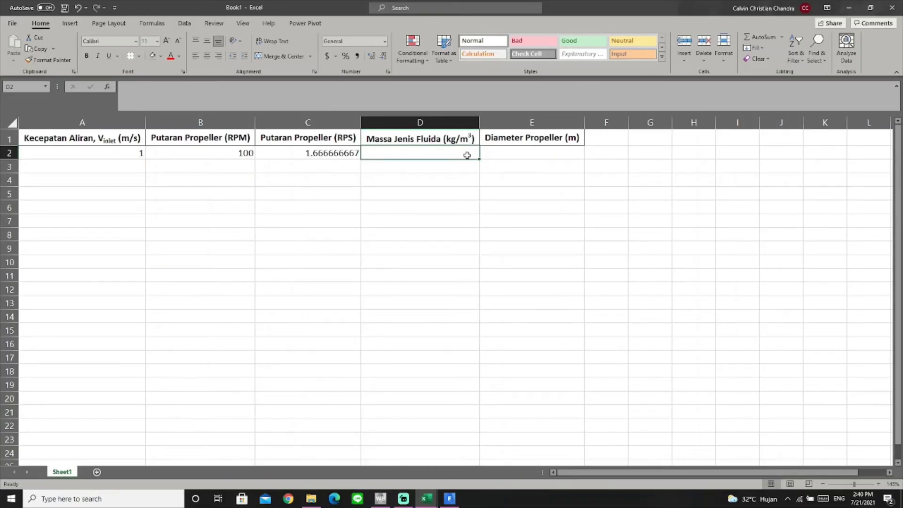
type("998.2")
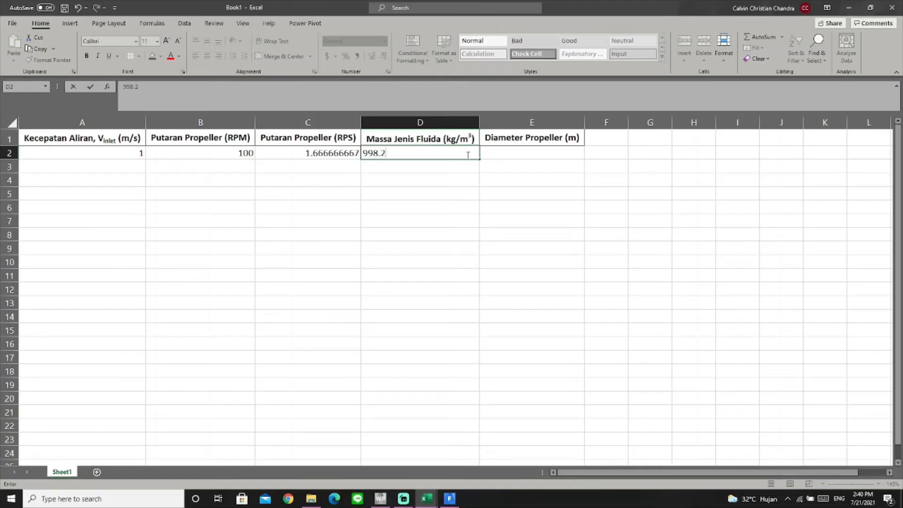
key("Return")
left_click(543, 152)
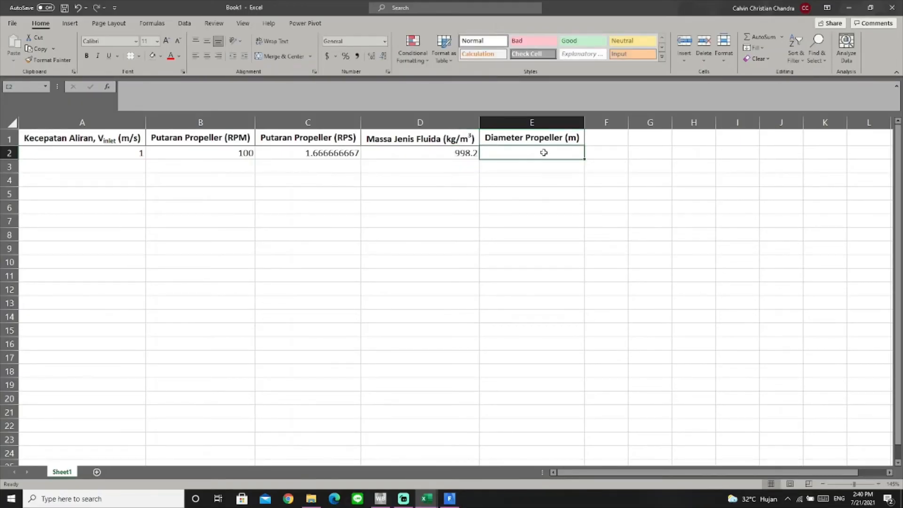
type("5.4")
key("Return")
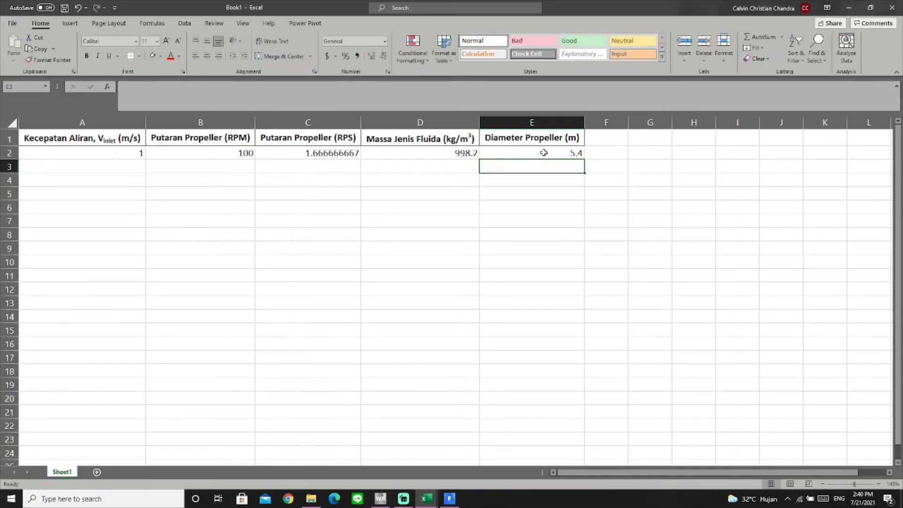
Paste the headers "Thrust, T (N)" and "Torque, Q (Nm)" into F1:G1 and widen both columns to fit
key("ctrl+c")
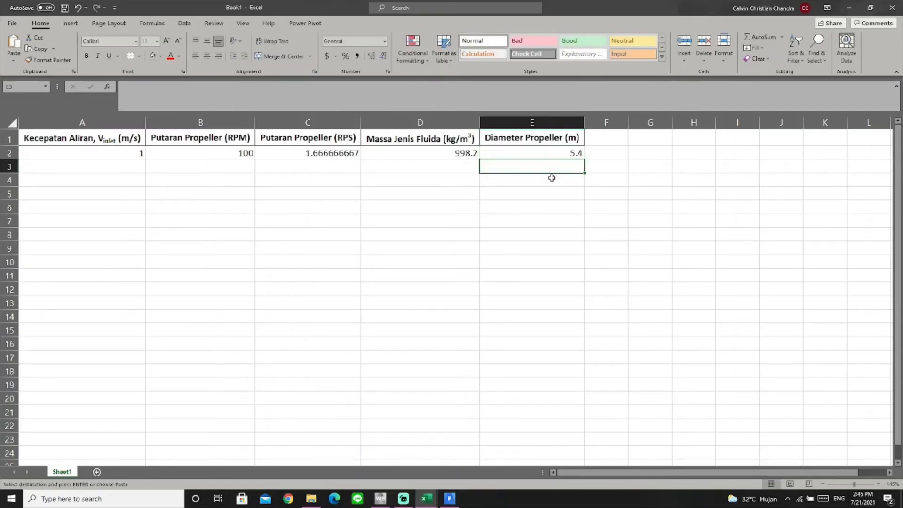
left_click(613, 136)
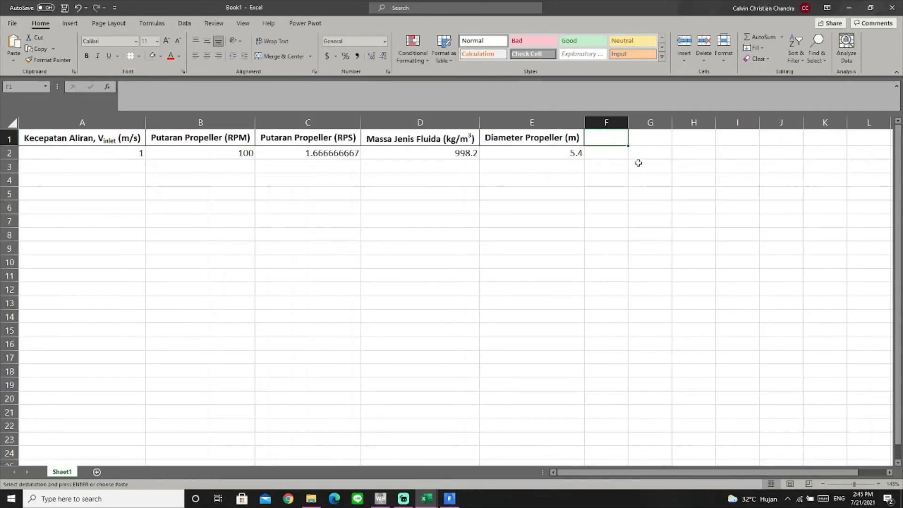
key("ctrl+v")
double_click(628, 122)
left_click_drag(684, 121, 712, 121)
Copy the 1 m/s case's thrust value 496882.19 from the Fluent console into F2 of the Excel sheet
left_click(450, 498)
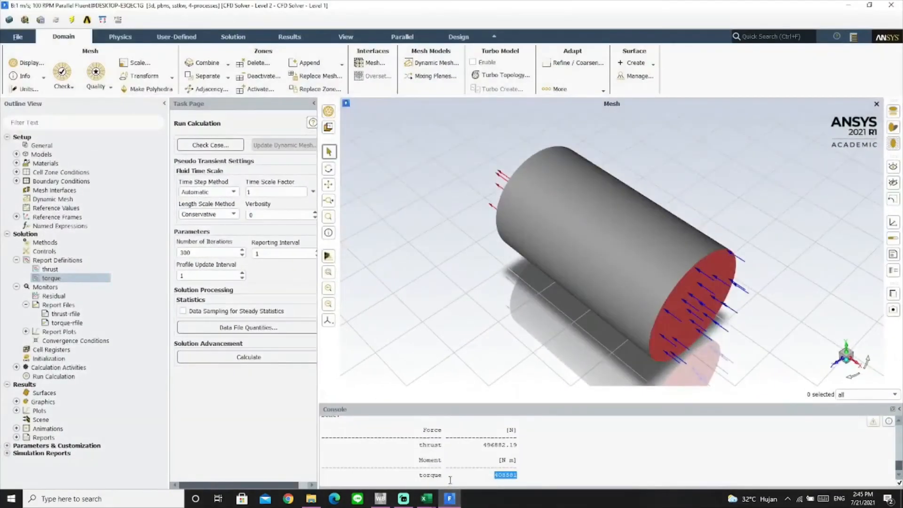
left_click_drag(484, 444, 532, 444)
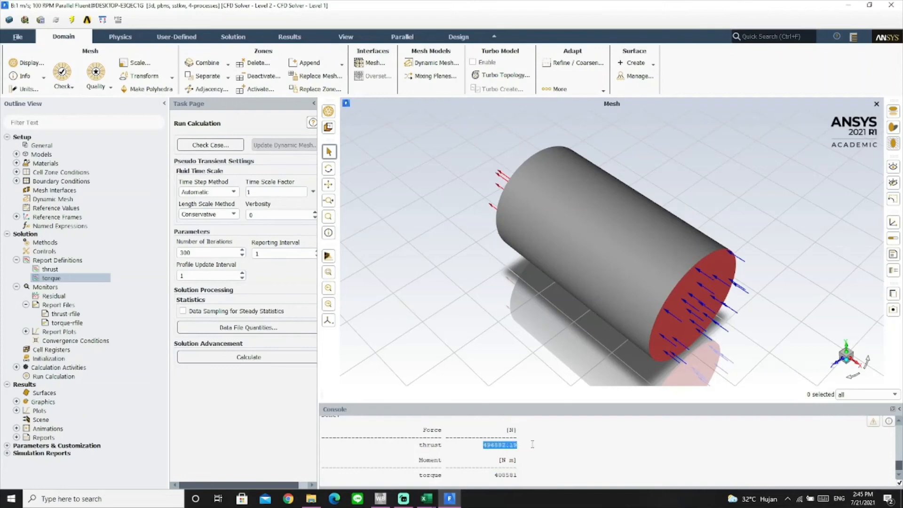
left_click(850, 9)
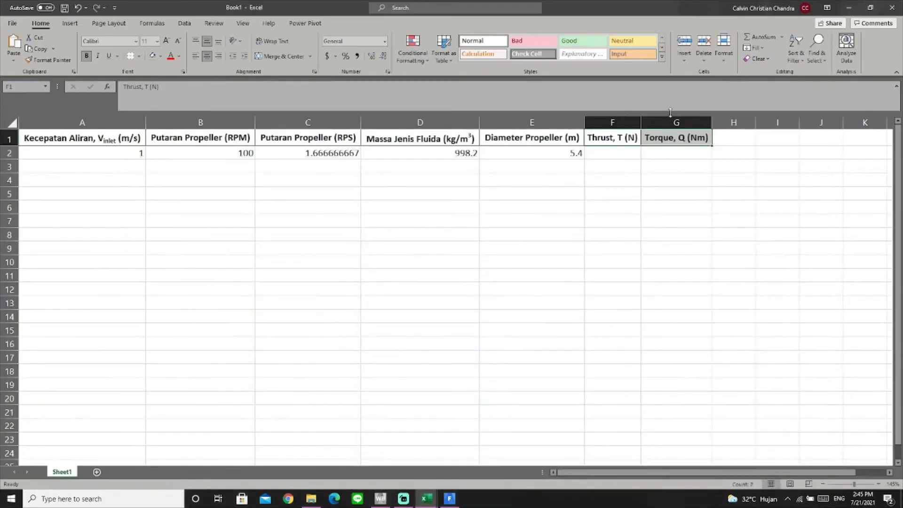
left_click(607, 153)
key("ctrl+v")
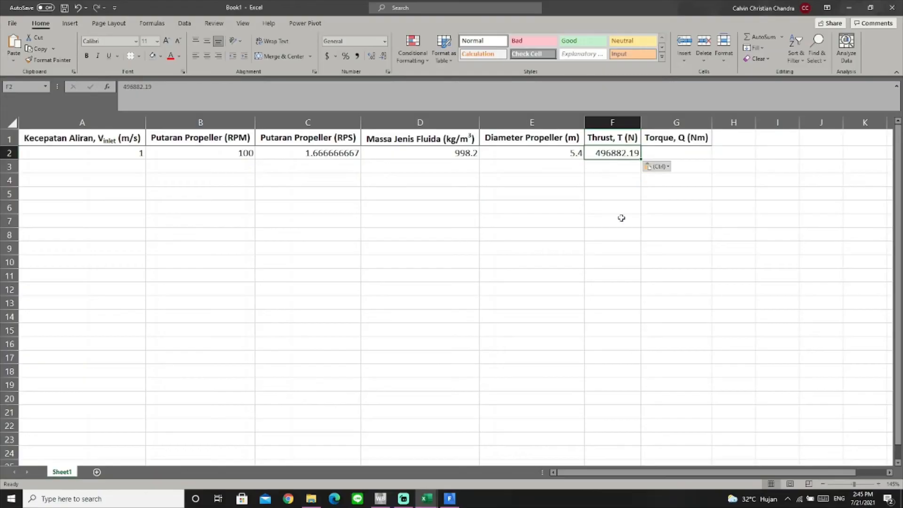
Copy the 1 m/s case's torque value 408581 from the Fluent console into G2 of the Excel sheet
left_click(449, 498)
double_click(497, 476)
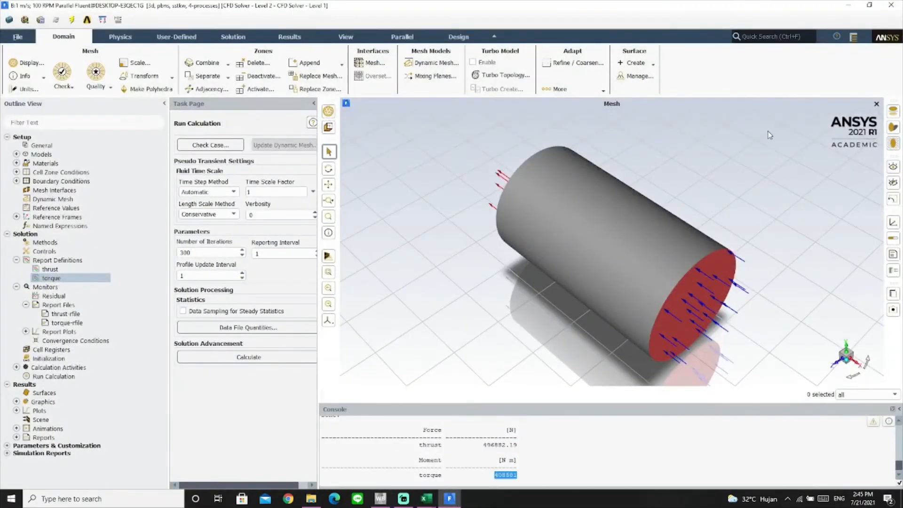
left_click(849, 5)
left_click(673, 154)
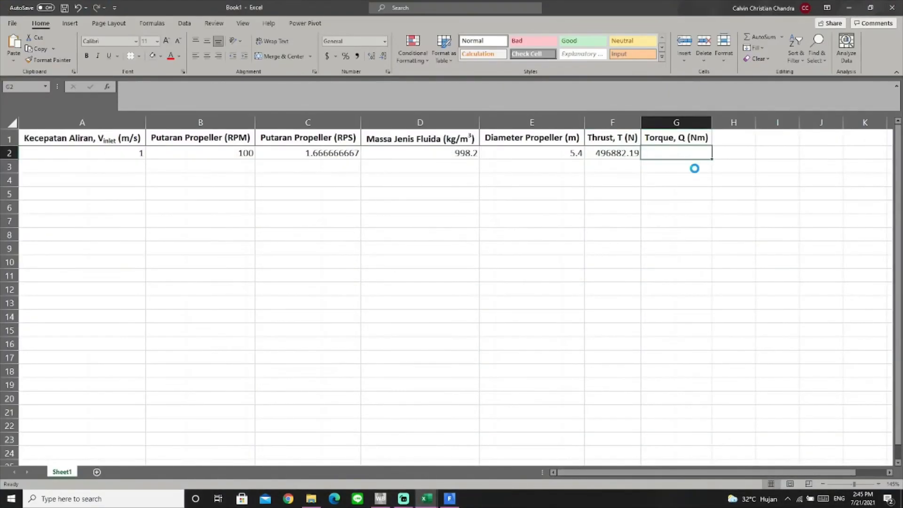
key("ctrl+v")
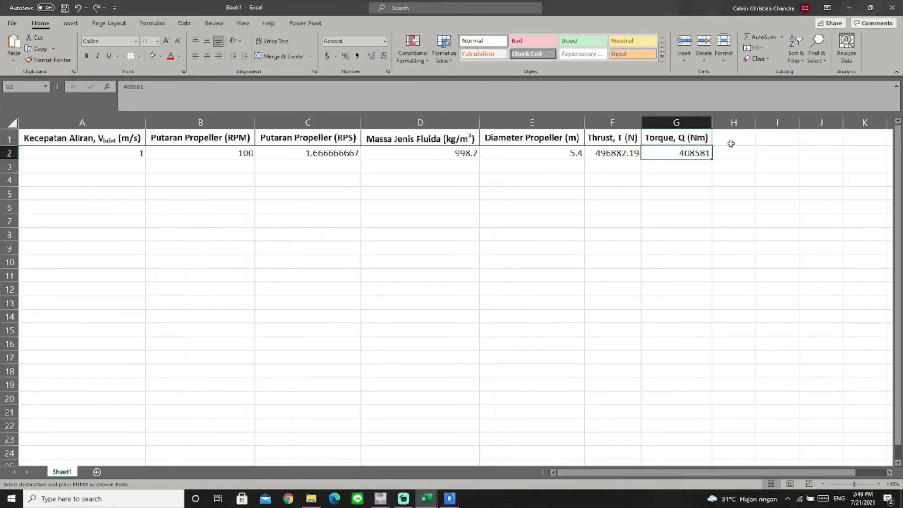
Paste the headers J, KT, KQ and Efficiency into H1:K1
left_click(733, 142)
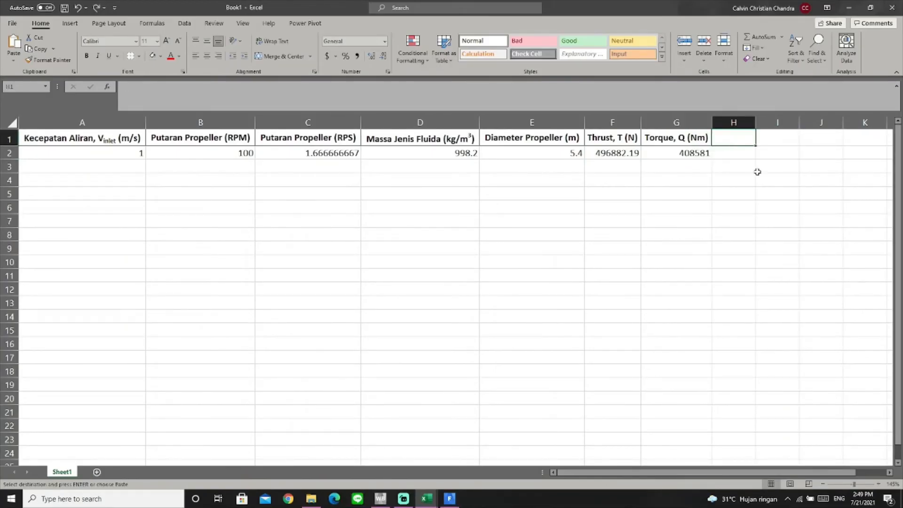
key("ctrl+v")
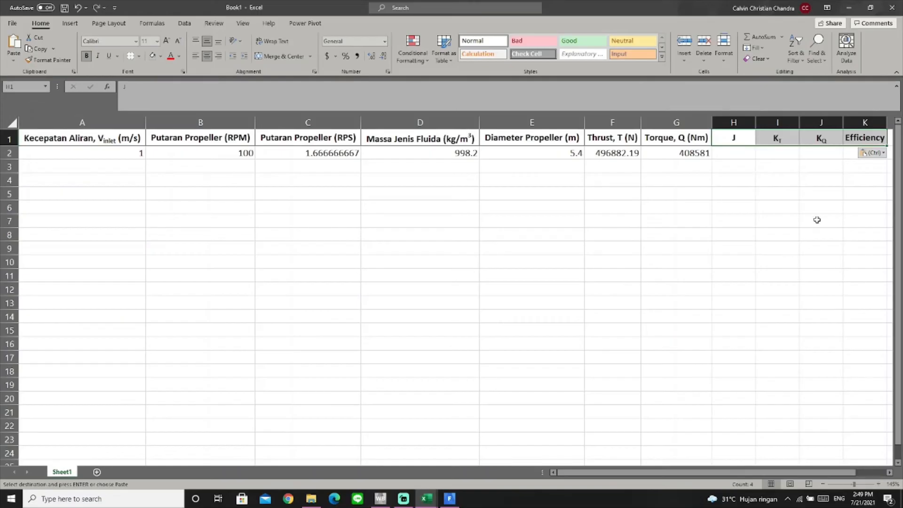
Calculate the advance coefficient J in H2 with the formula =A2/(C2*E2)
left_click(737, 155)
left_click(737, 155)
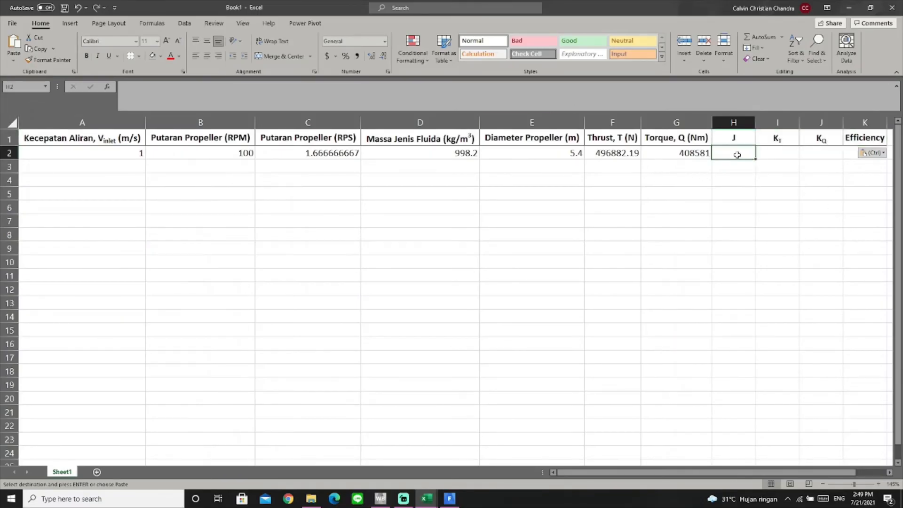
type("=")
left_click(89, 153)
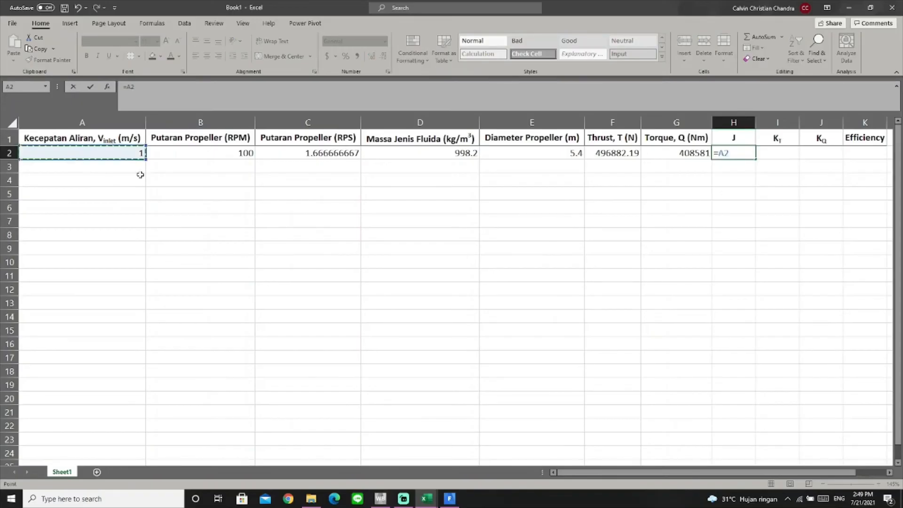
type("/")
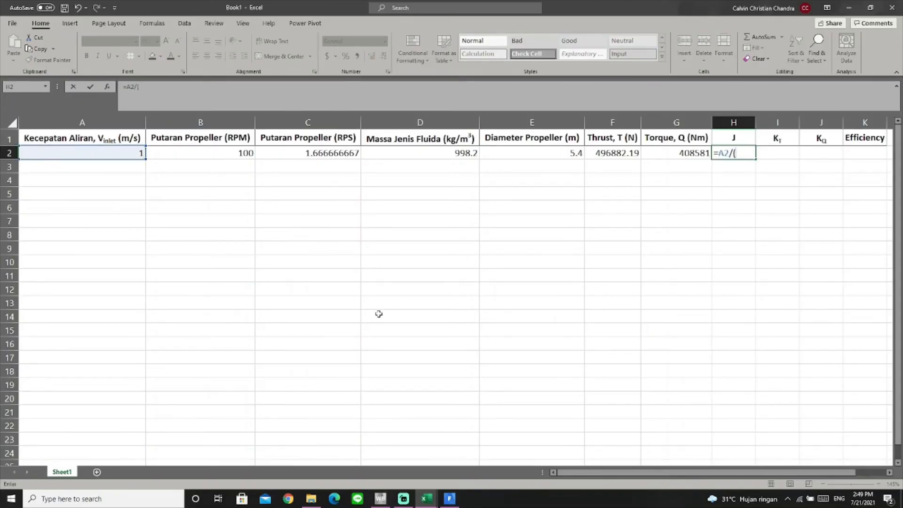
type("(")
left_click(339, 155)
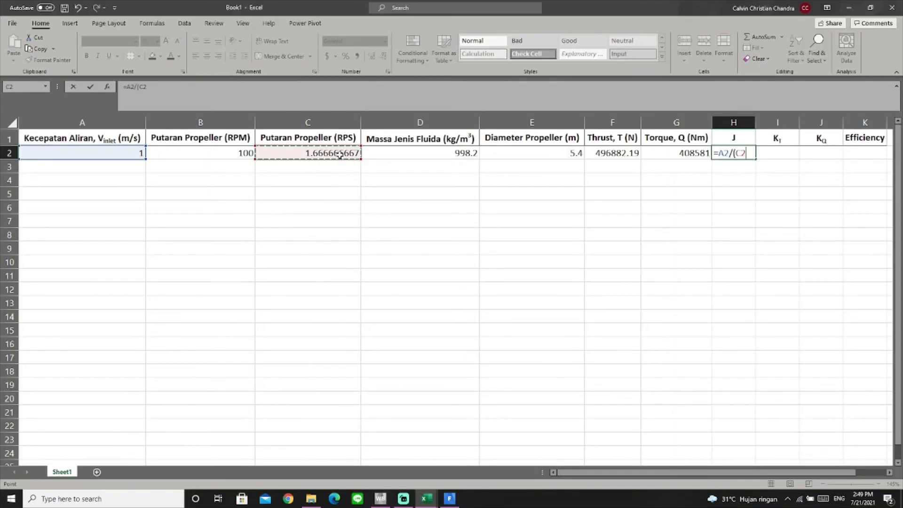
type("*")
left_click(559, 155)
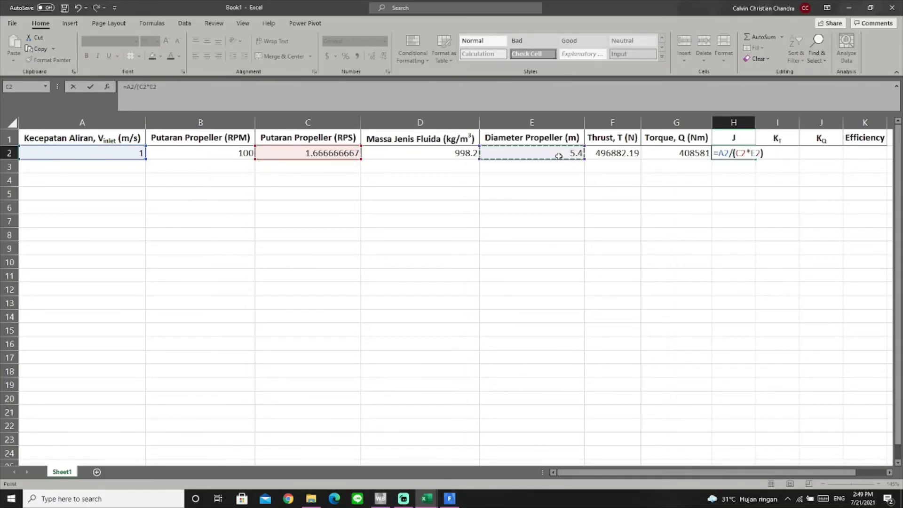
type(")")
key("Return")
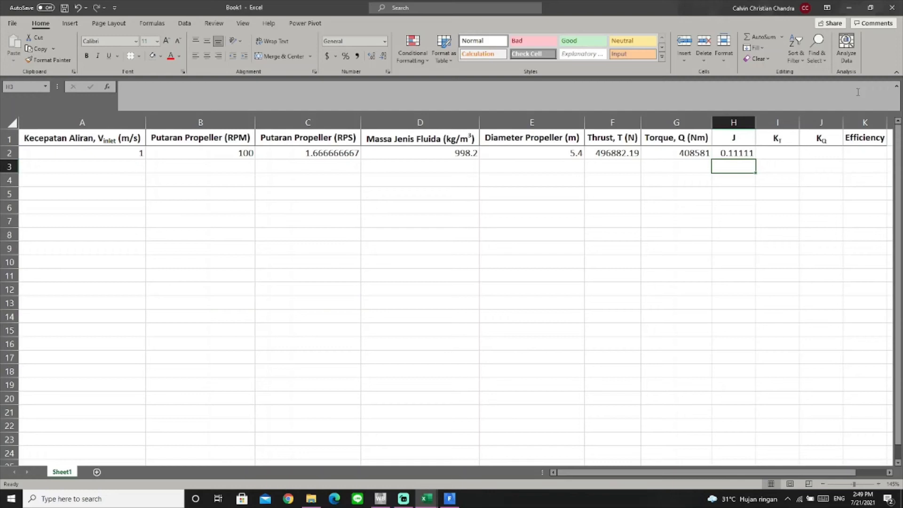
Calculate the thrust coefficient KT in I2 with the formula =F2/(D2*C2^2*E2^4)
left_click(779, 155)
type("=")
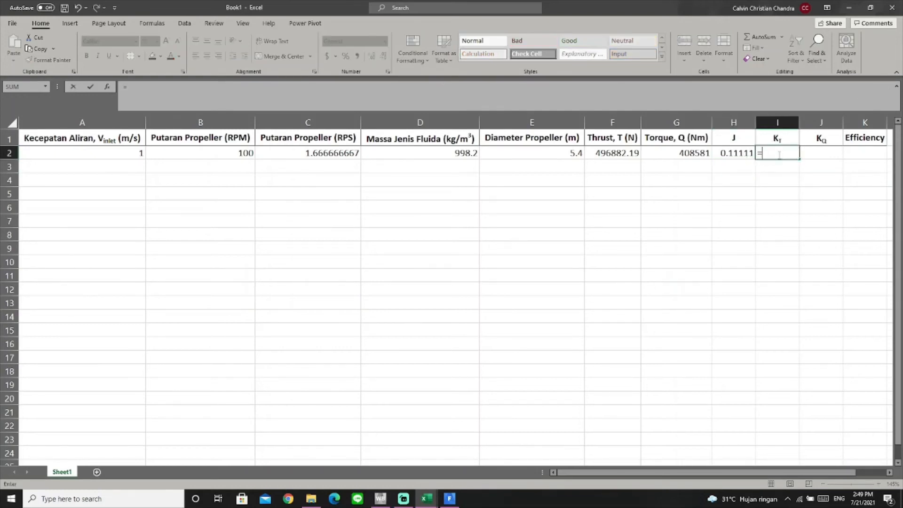
left_click(613, 155)
type("/")
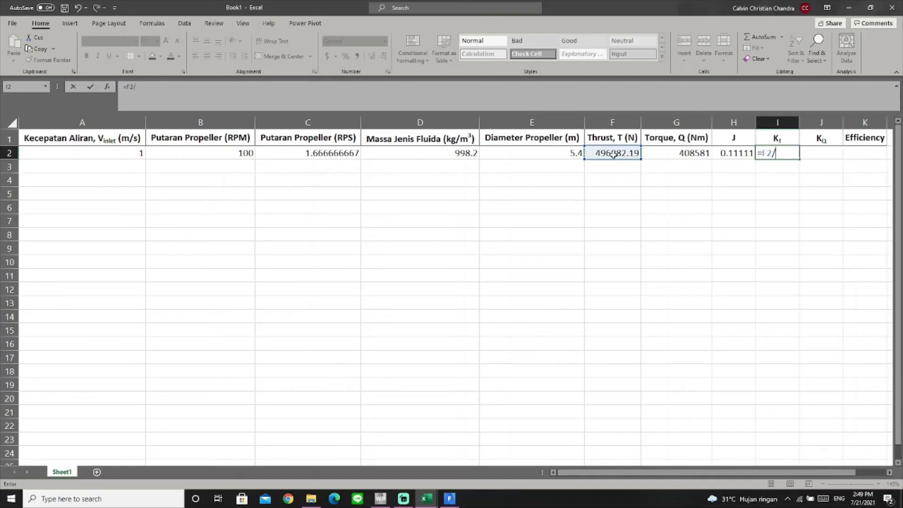
type("(")
left_click(451, 155)
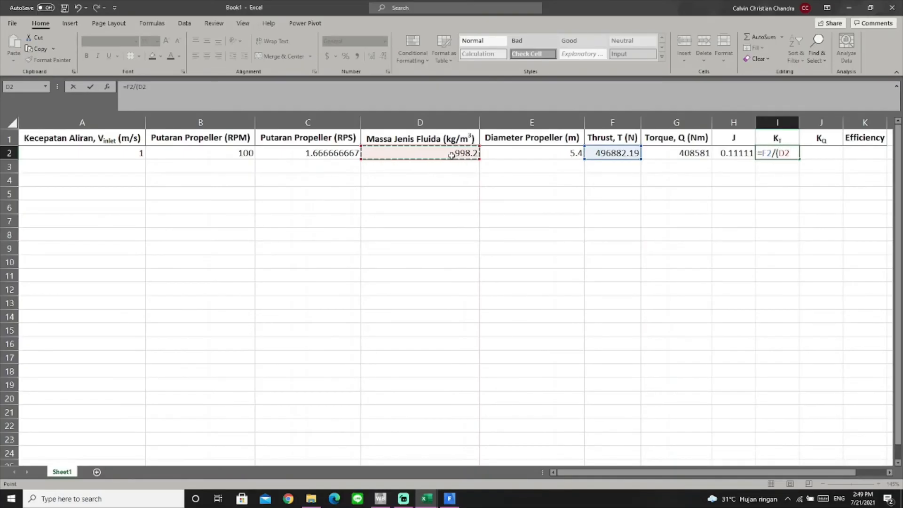
type("*")
left_click(330, 157)
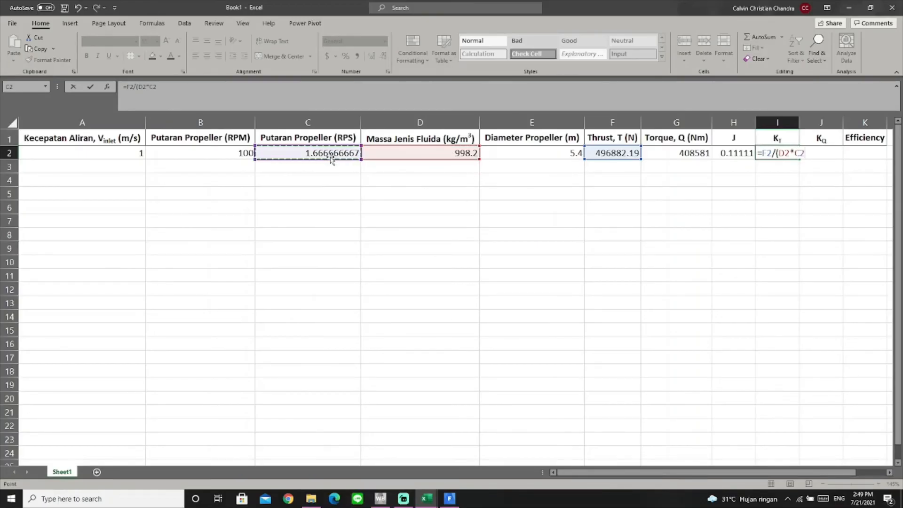
type("^2*")
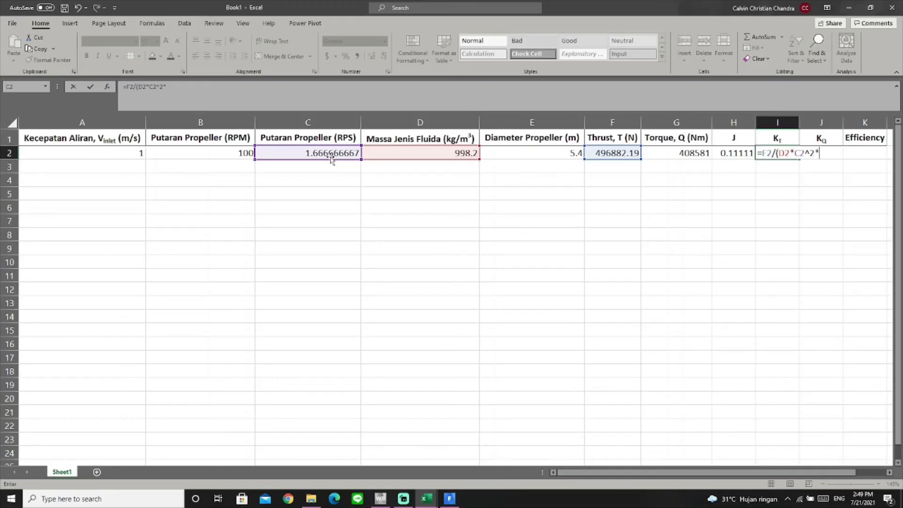
left_click(570, 155)
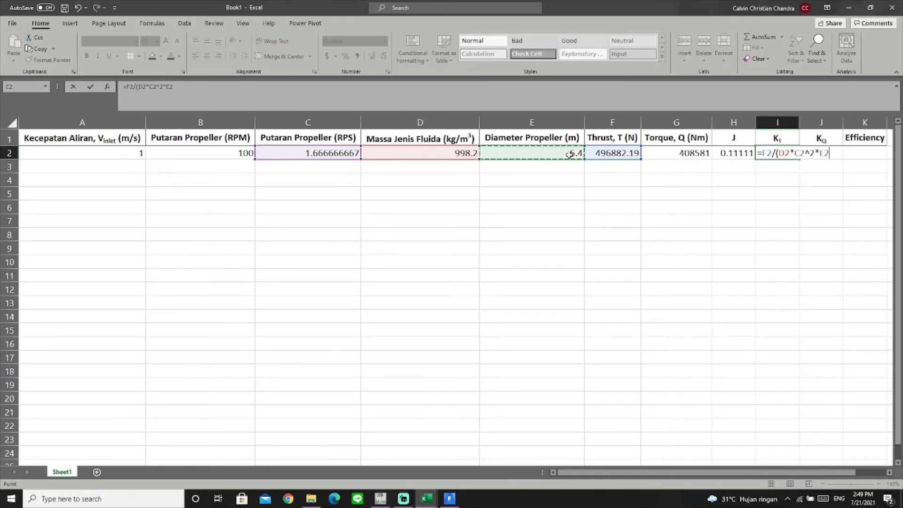
type("^4)")
key("Return")
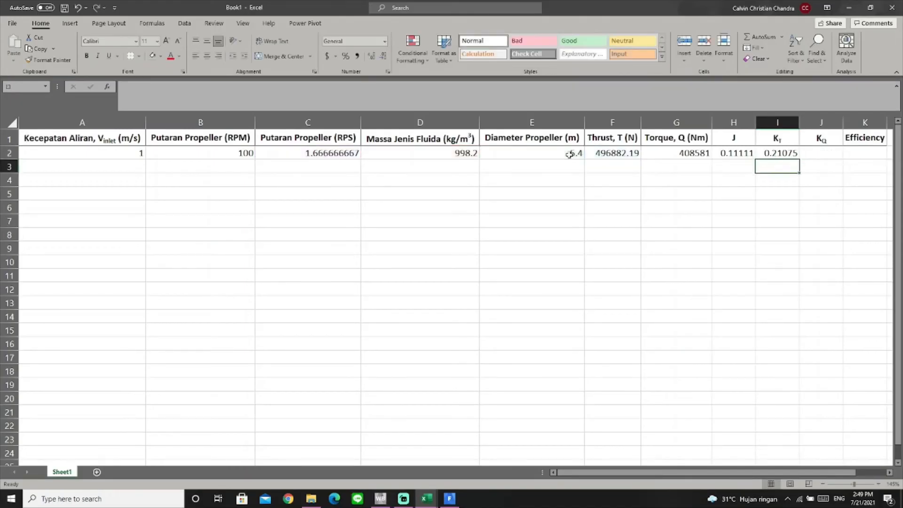
Calculate the torque coefficient KQ in J2 with the formula =G2/(D2*C2^2*E2^5)
left_click(833, 156)
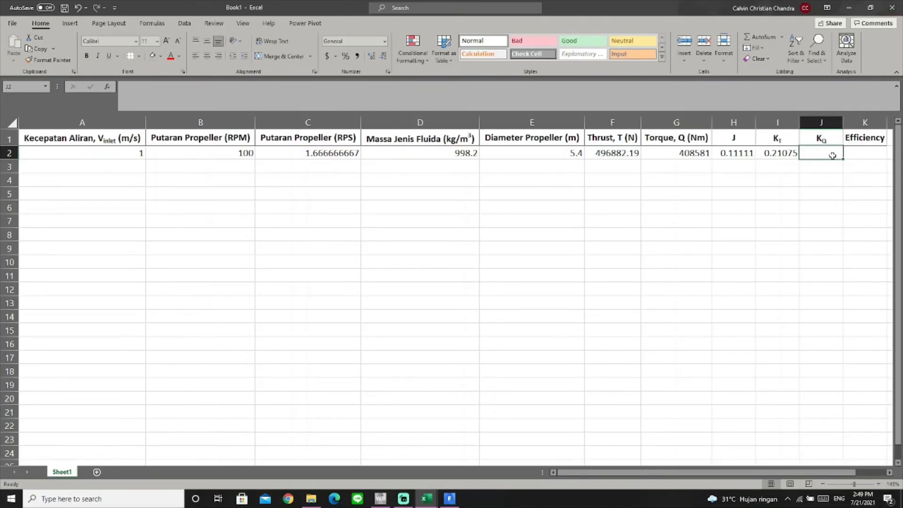
type("=")
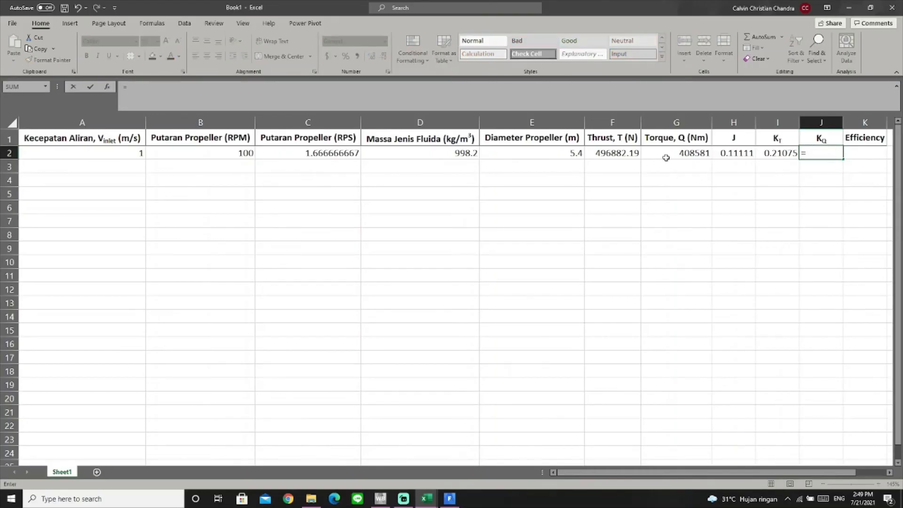
left_click(680, 153)
type(".")
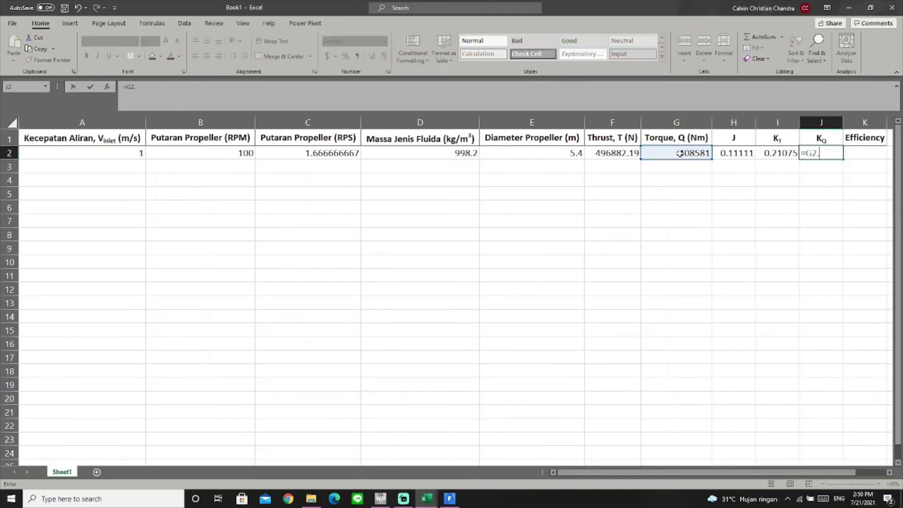
key("BackSpace")
key("BackSpace")
type("/(")
left_click(452, 154)
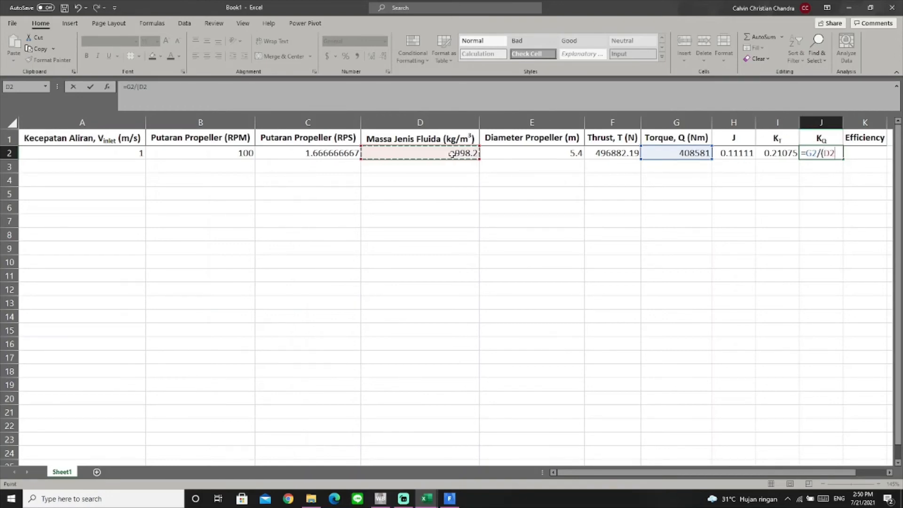
type("*")
left_click(333, 153)
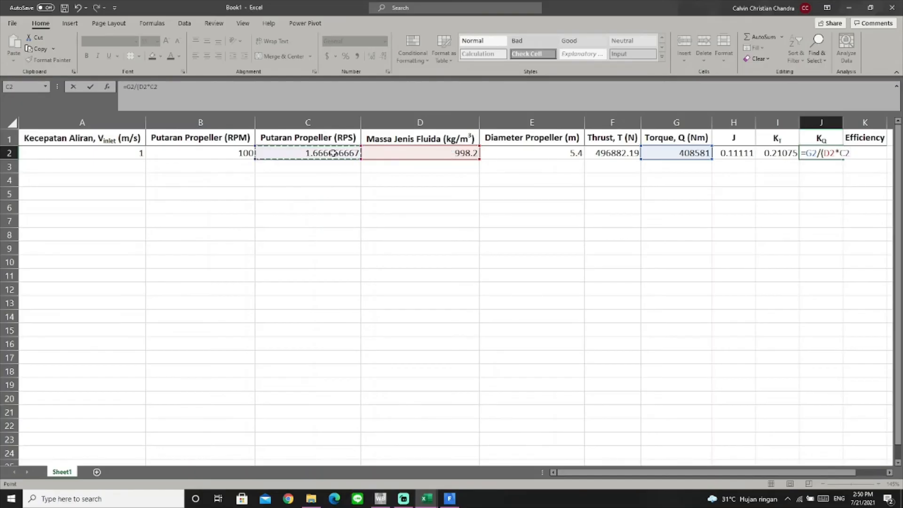
type("^2*")
left_click(560, 153)
type("^")
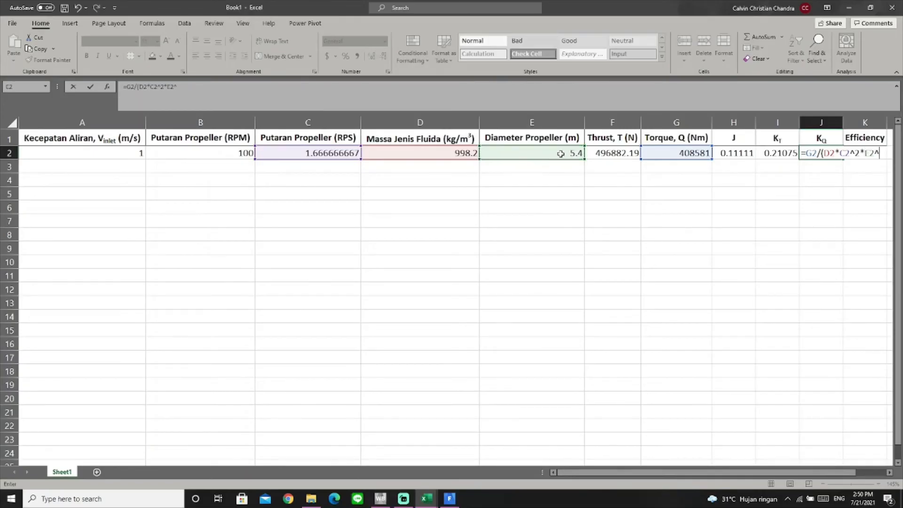
type("5)")
key("Return")
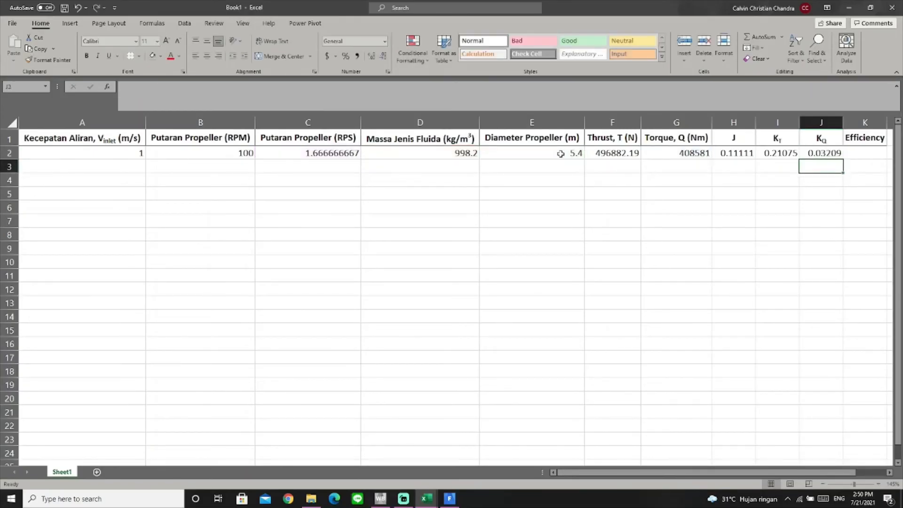
Calculate the efficiency in K2 with the formula =H2*I2/(2*PI()*J2)
left_click(862, 153)
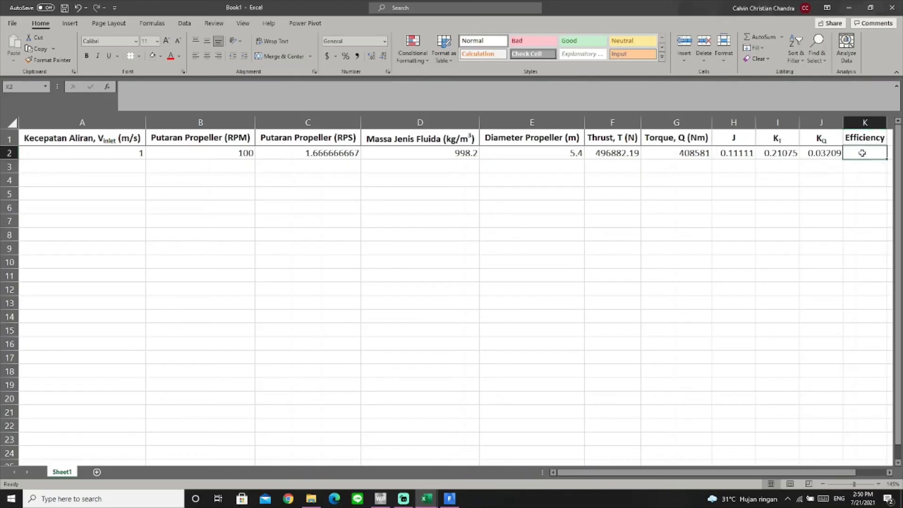
type("=")
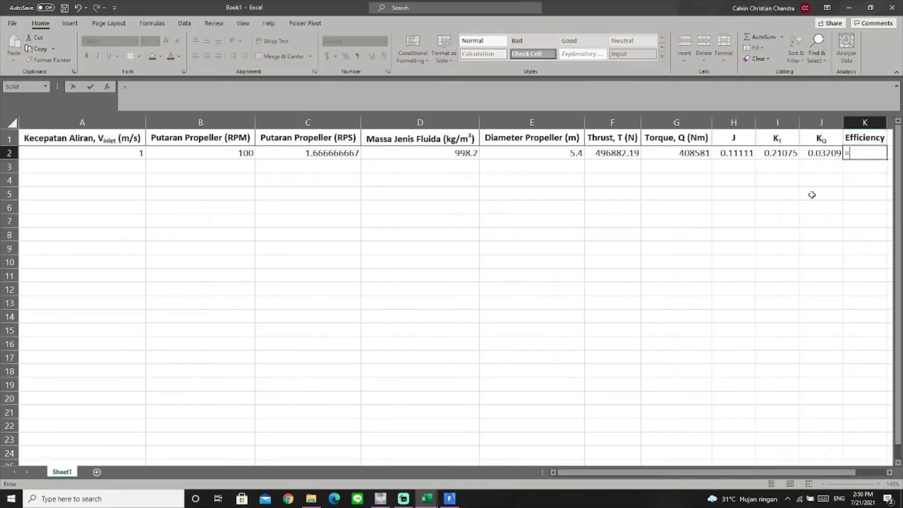
left_click(736, 153)
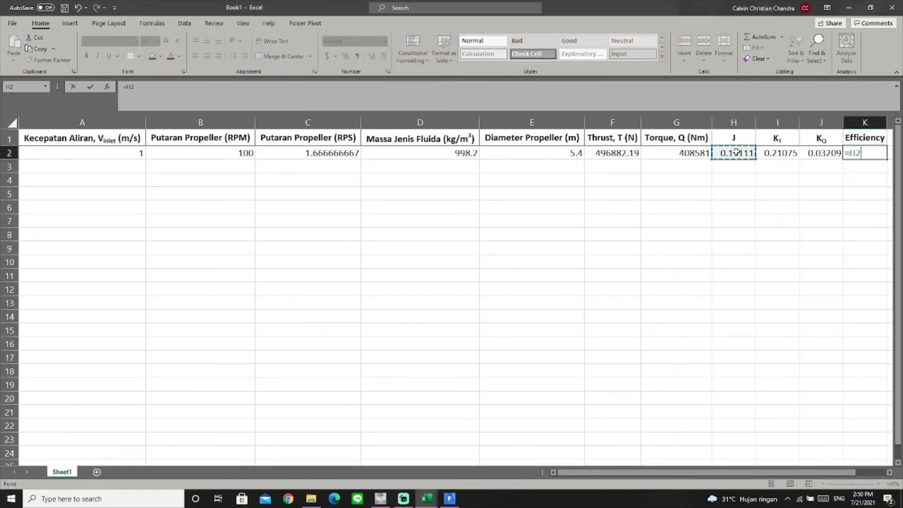
type("*")
left_click(771, 154)
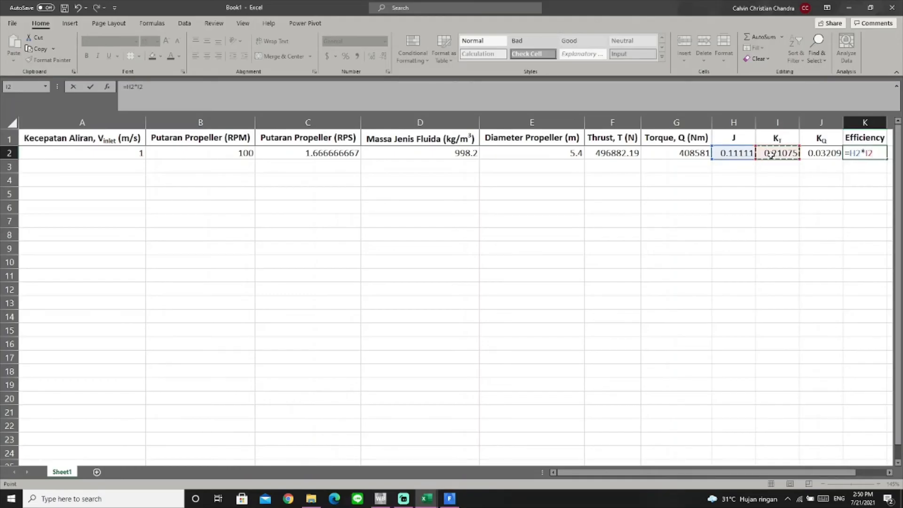
type("/(2*pi()*")
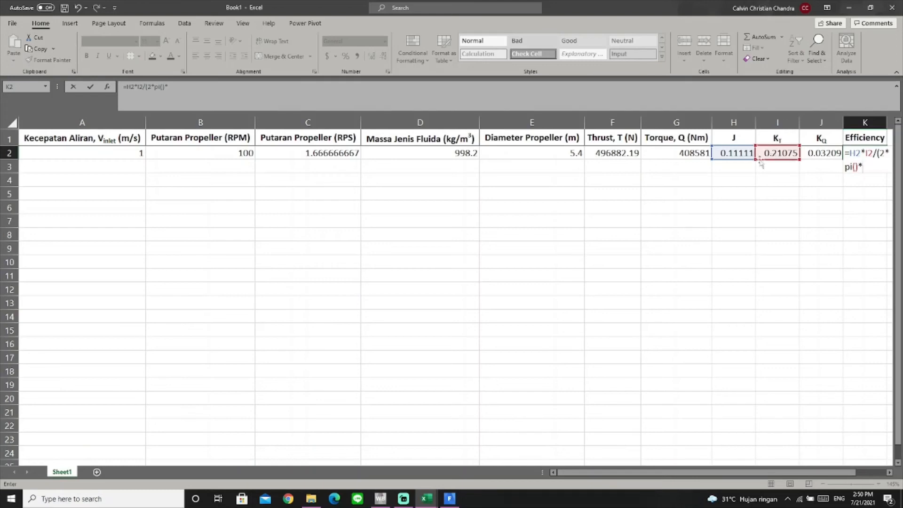
left_click(829, 153)
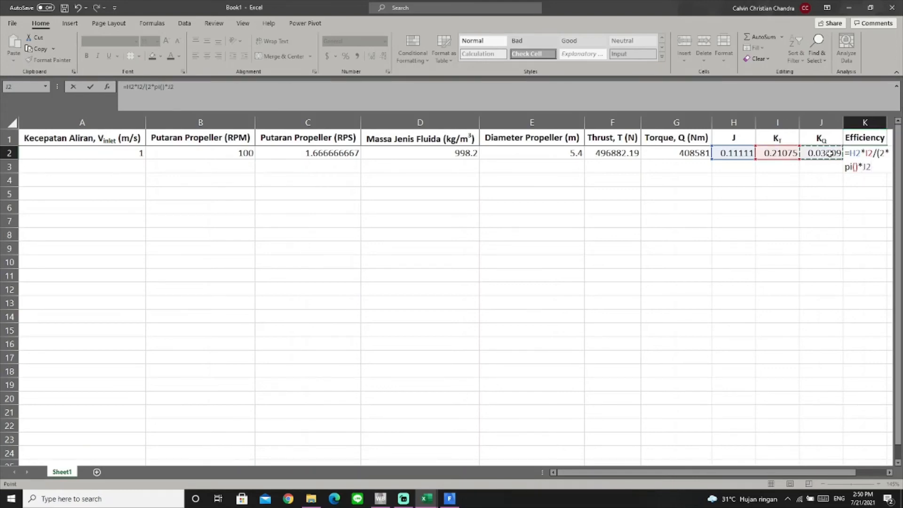
key("Return")
key("Up")
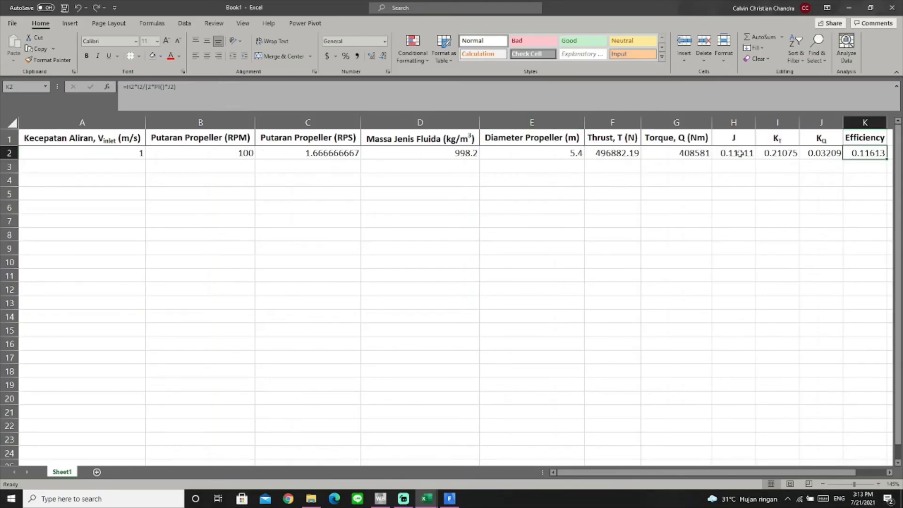
left_click_drag(740, 153, 866, 155)
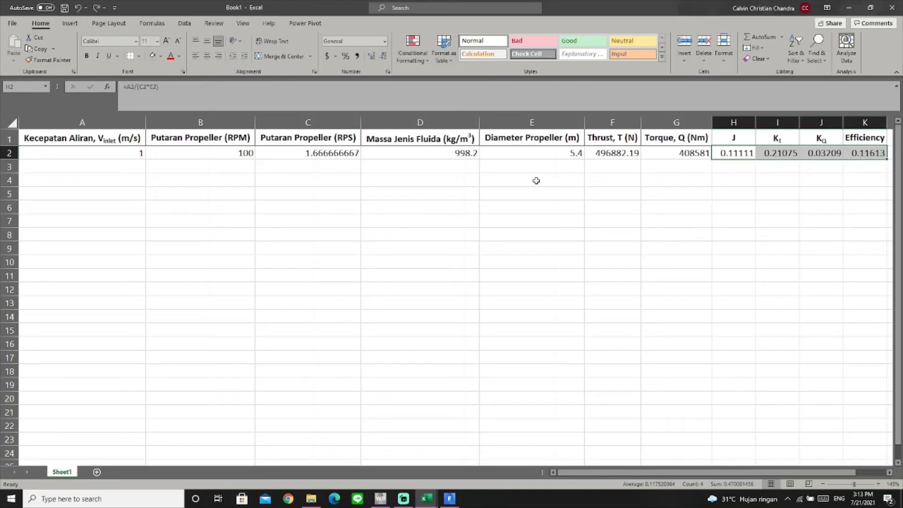
Fill the inlet speed 1 down A2:A6 and extend the propeller RPM series from 100 to 500 in B2:B6
left_click(127, 154)
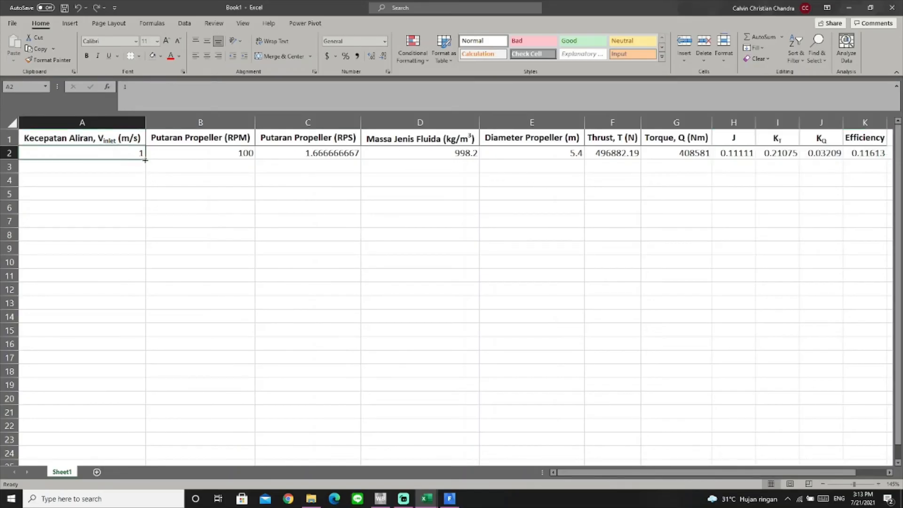
left_click_drag(145, 160, 147, 211)
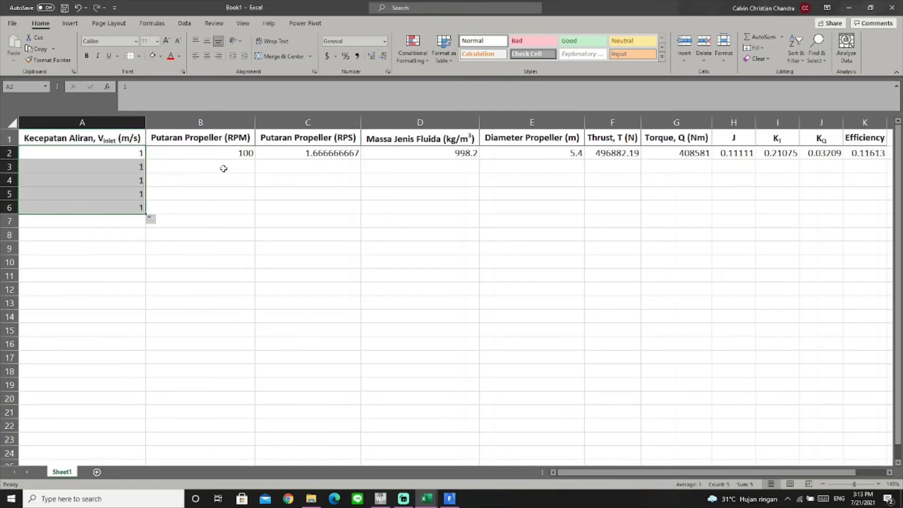
left_click(224, 168)
type("200")
key("Return")
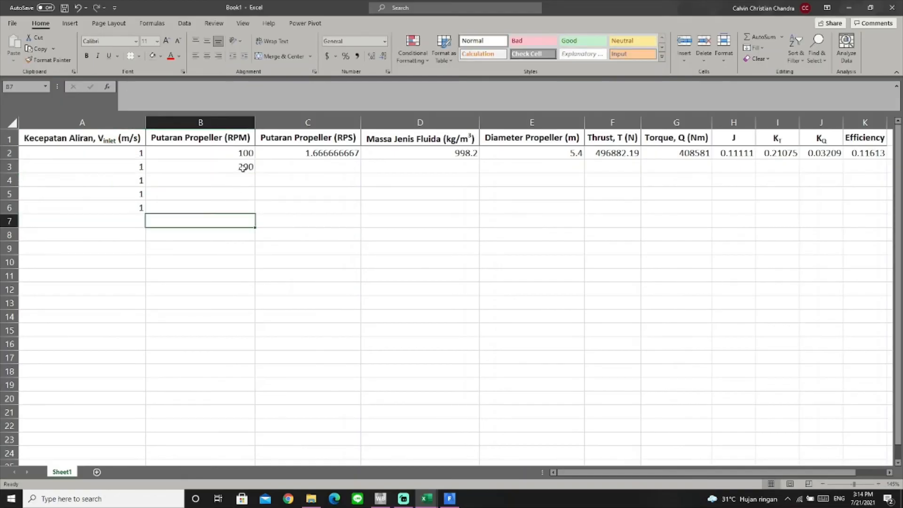
left_click_drag(237, 155, 255, 210)
left_click(199, 262)
Enter inlet speed 3 in A7 and fill it down to A11
left_click(131, 224)
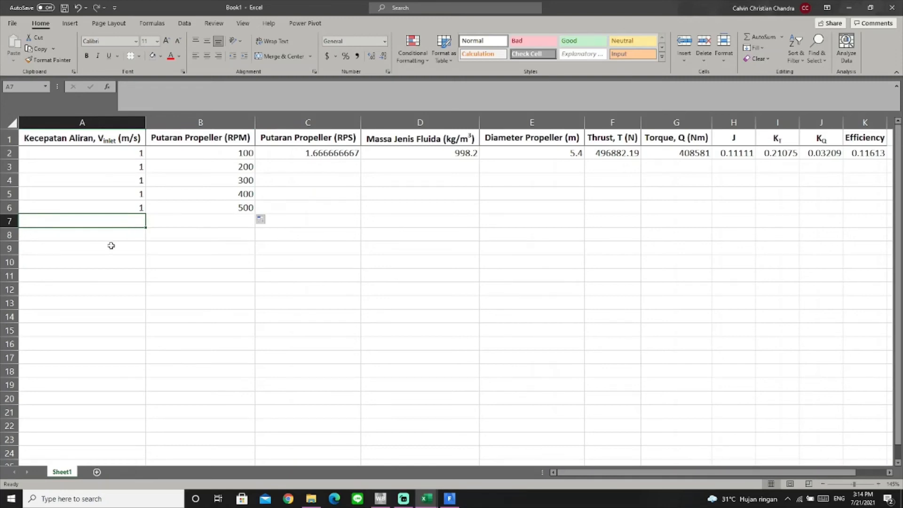
type("3")
left_click(151, 250)
left_click(141, 223)
left_click_drag(147, 229, 149, 277)
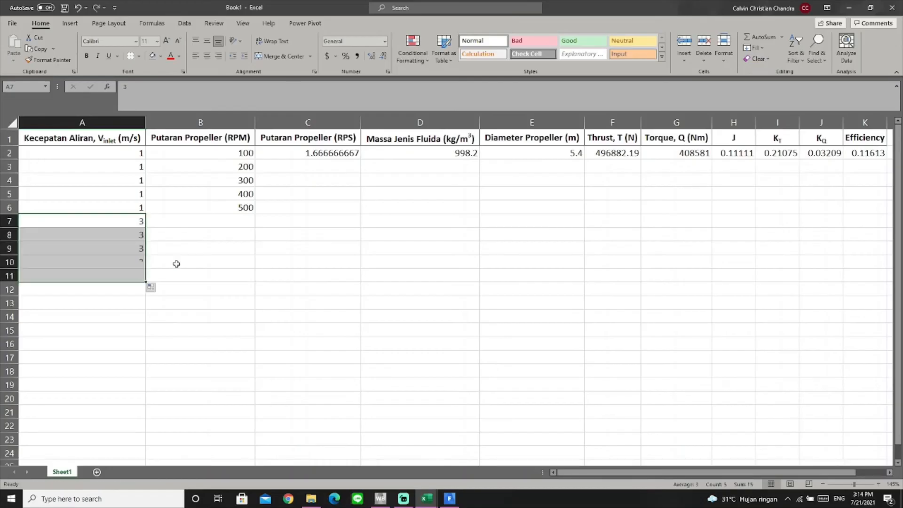
Copy the RPM values from B2:B6 into B7:B11 for the 3 m/s cases
left_click(194, 235)
left_click_drag(243, 157, 242, 207)
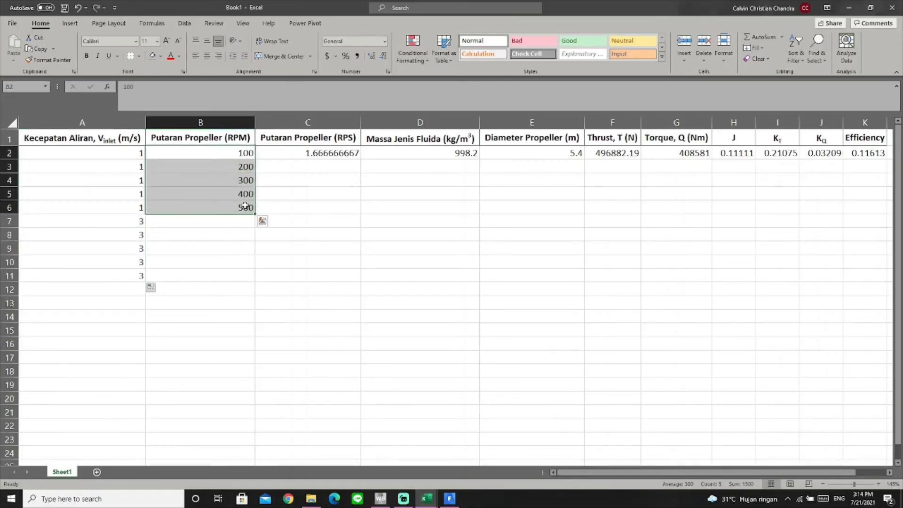
key("ctrl+c")
left_click(237, 224)
key("ctrl+v")
left_click(349, 250)
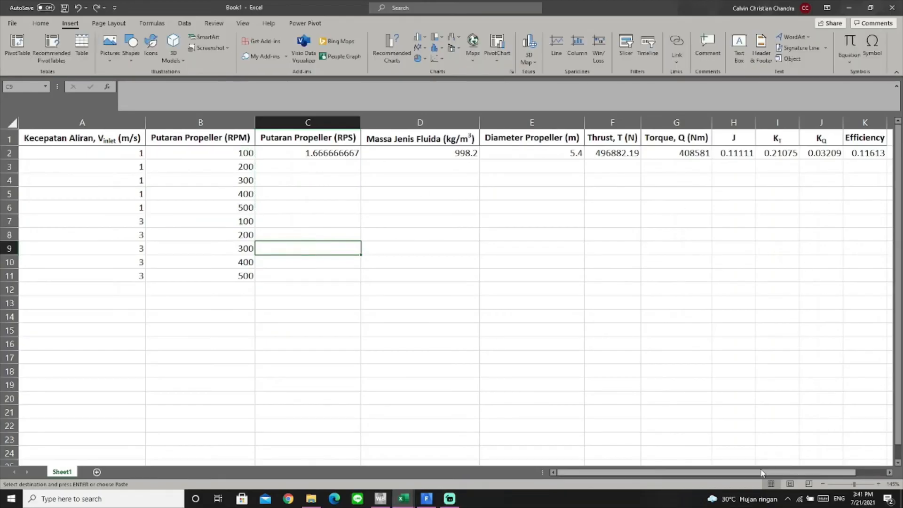
Paste the complete results table for all inlet speeds and RPMs beside the existing table, starting at O1
left_click_drag(766, 473, 823, 471)
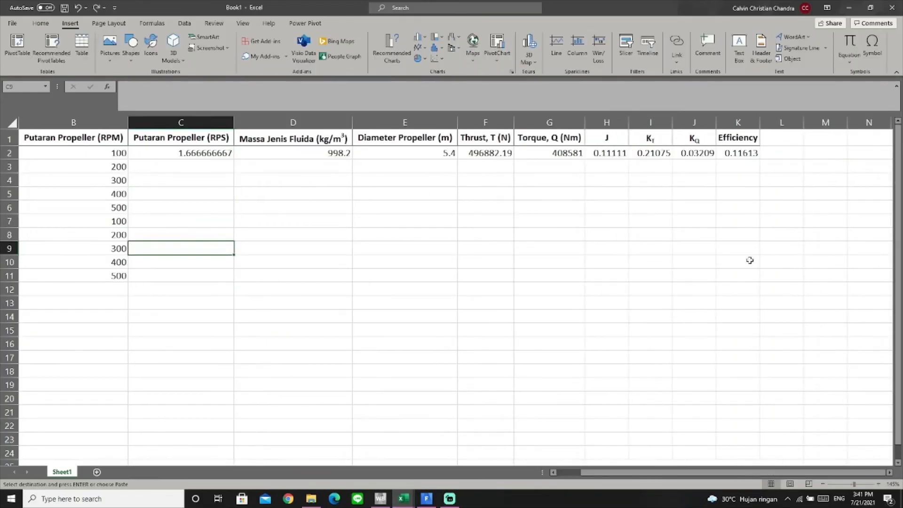
left_click_drag(826, 235, 805, 234)
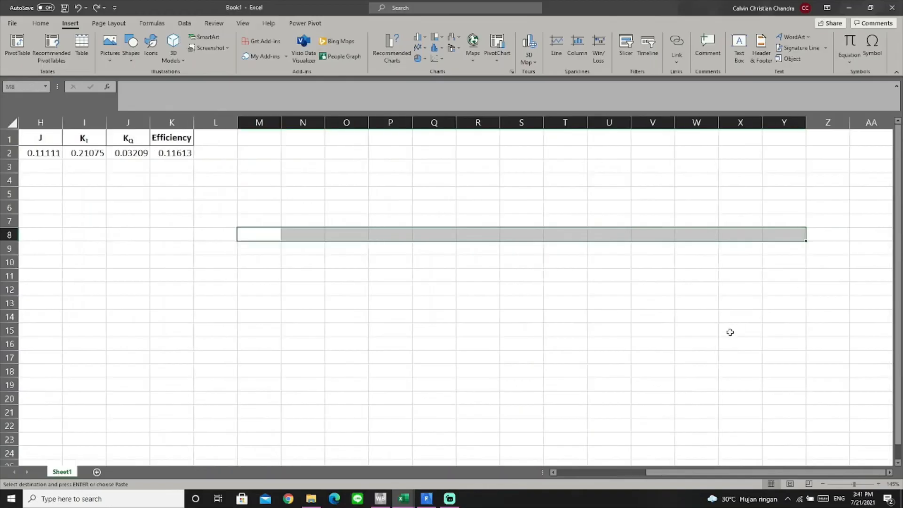
scroll(730, 332, "down", 1, "ctrl")
left_click_drag(731, 293, 889, 291)
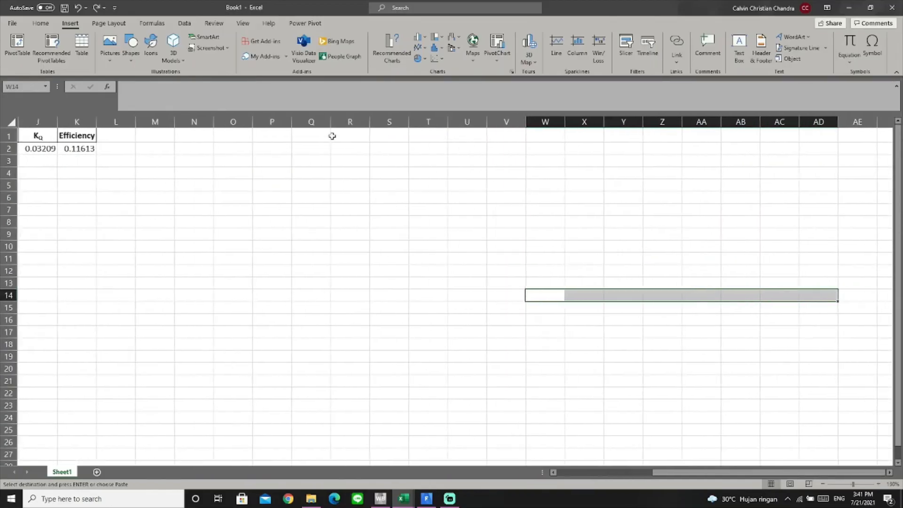
left_click(247, 139)
key("ctrl+v")
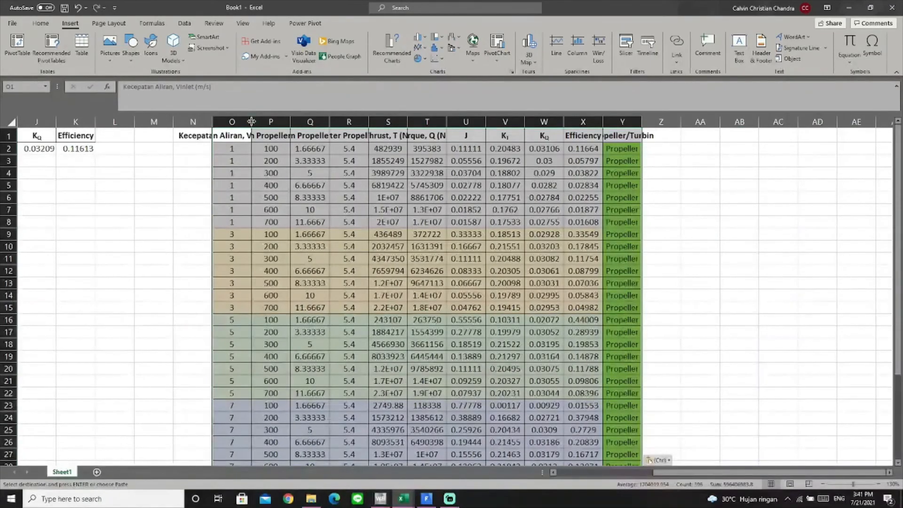
Autofit the widths of the pasted table's columns O to S, from inlet speed through thrust
double_click(251, 122)
double_click(365, 121)
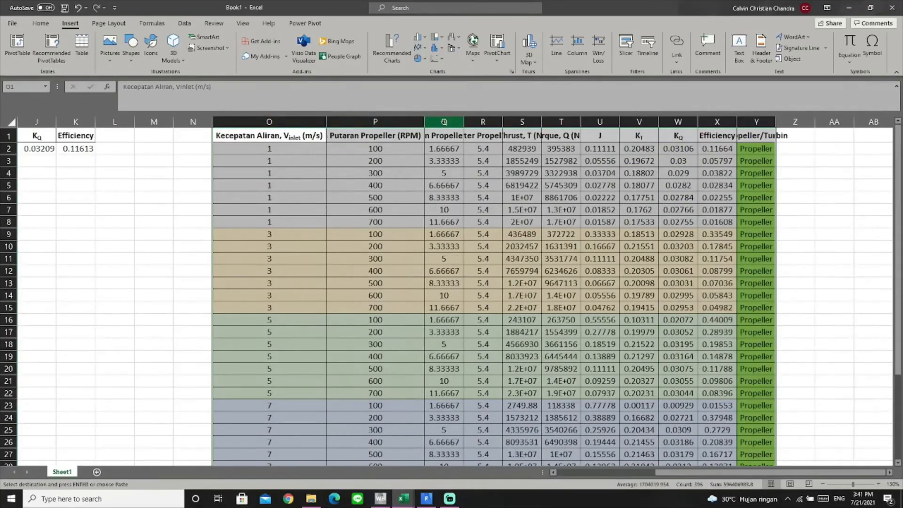
double_click(463, 122)
double_click(558, 122)
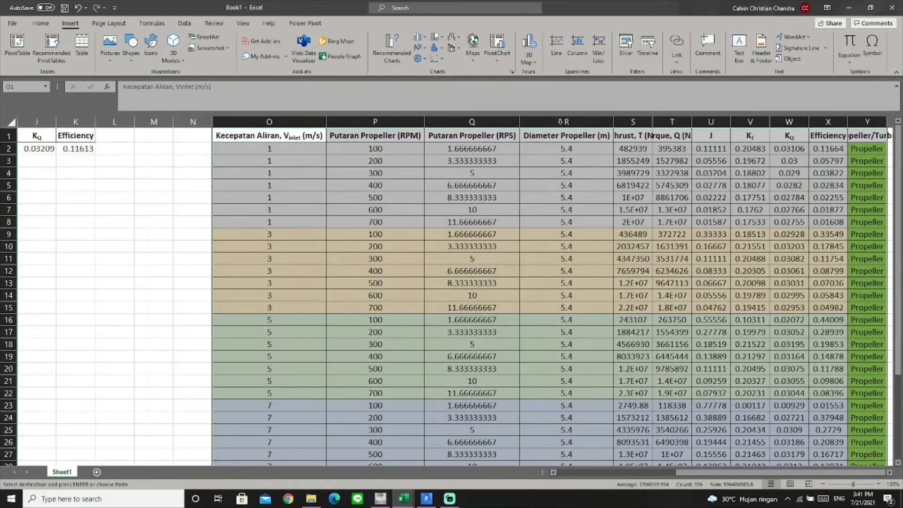
double_click(652, 121)
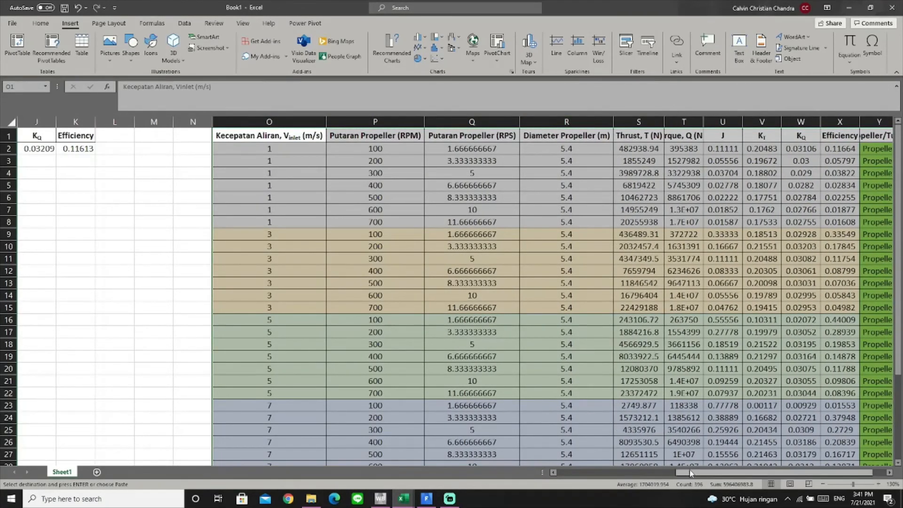
Autofit the widths of the torque, J, KT, KQ and Efficiency columns T to X
left_click_drag(713, 473, 724, 474)
left_click(645, 122)
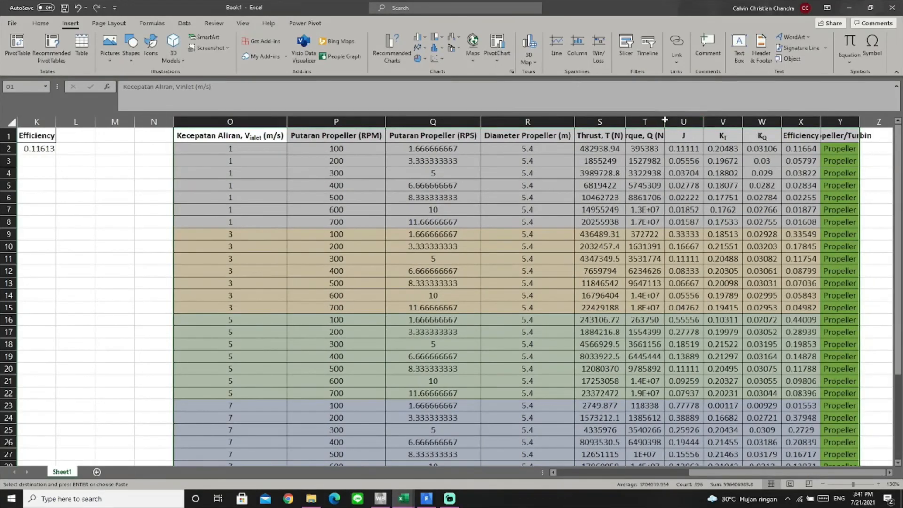
double_click(664, 121)
left_click(710, 122)
double_click(728, 122)
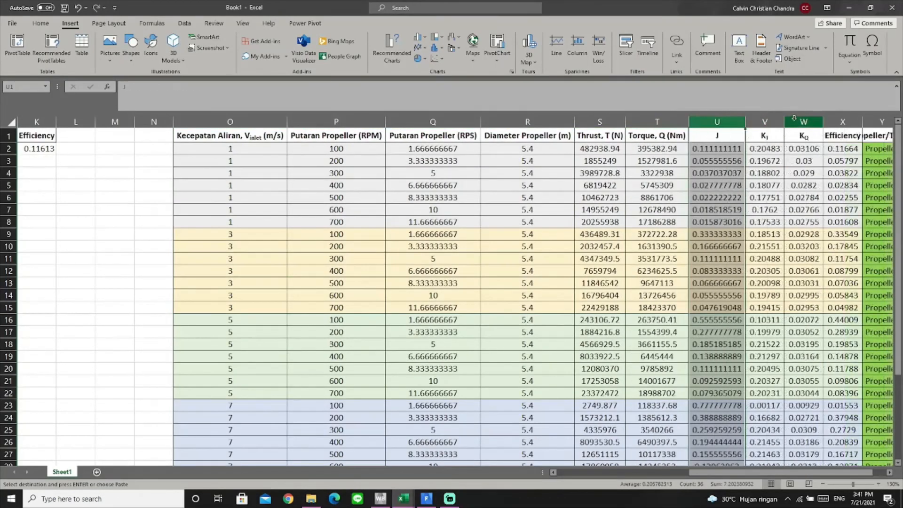
double_click(785, 119)
double_click(843, 120)
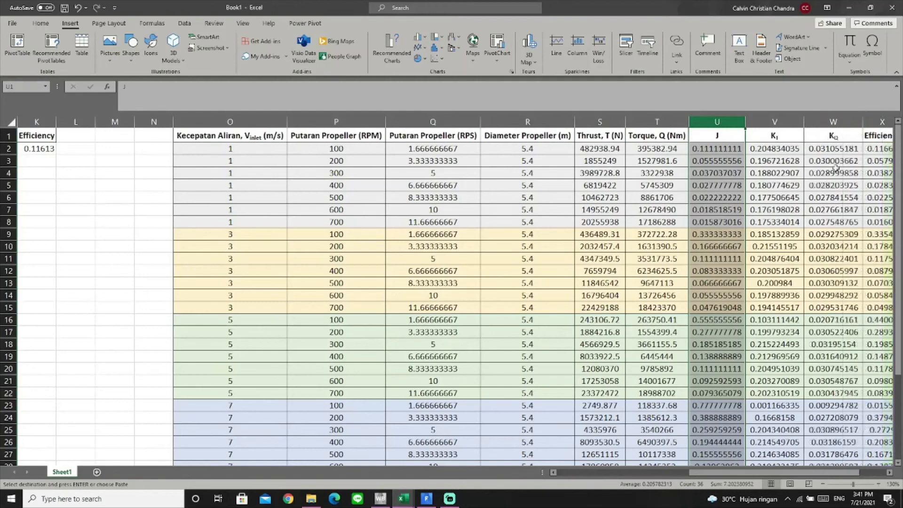
mouse_move(802, 348)
left_mouse_down()
mouse_move(895, 345)
mouse_move(808, 345)
left_mouse_up()
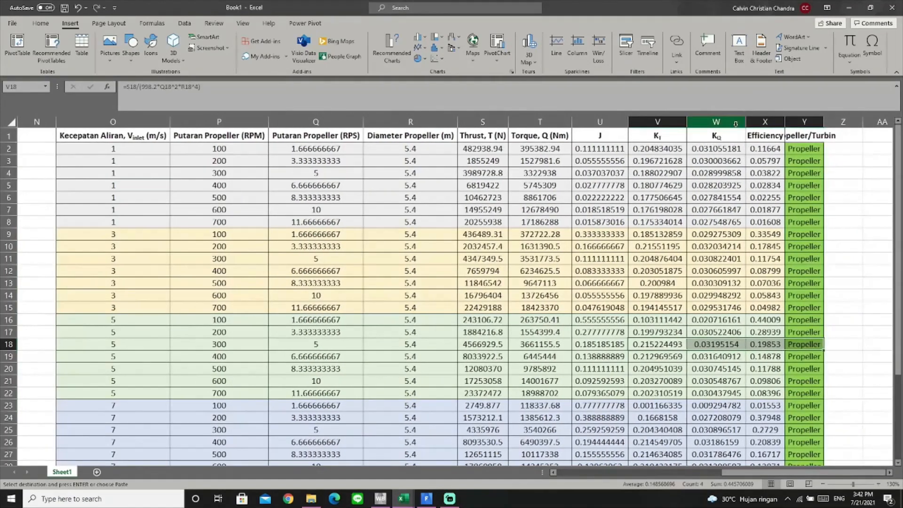
double_click(784, 121)
Review the formulas for J, KT and KQ in U2, V2 and W2 of the pasted table
left_click(602, 152)
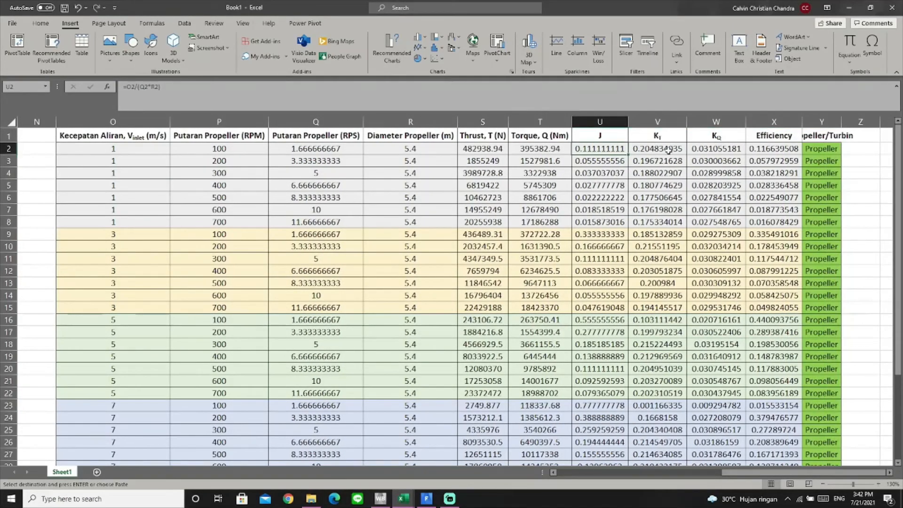
left_click(668, 150)
left_click(716, 151)
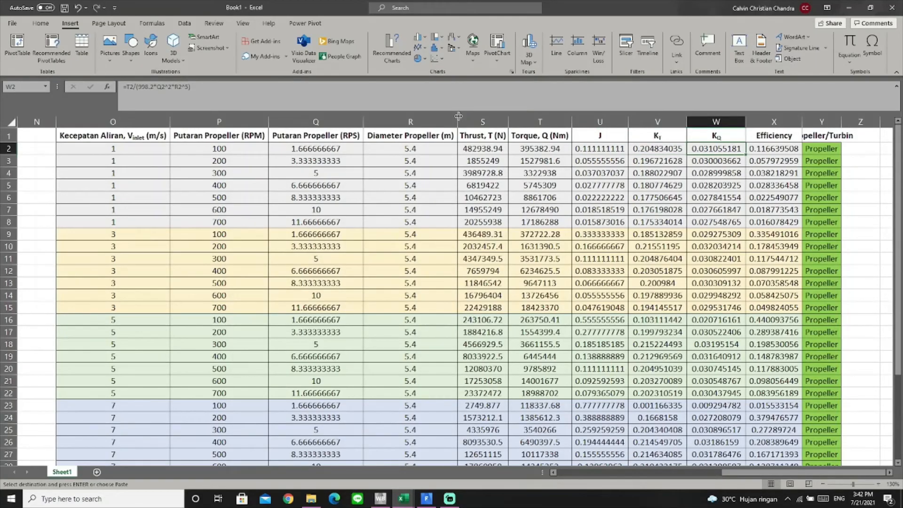
Widen column Y to fit its Propeller/Turbin header and review the classification of each case down to row 36
left_click_drag(842, 122, 871, 122)
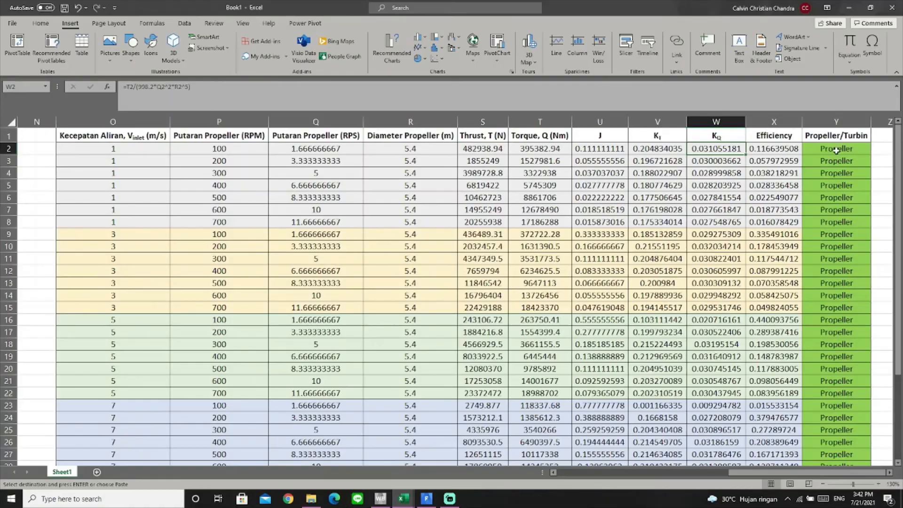
scroll(817, 188, "down", 2)
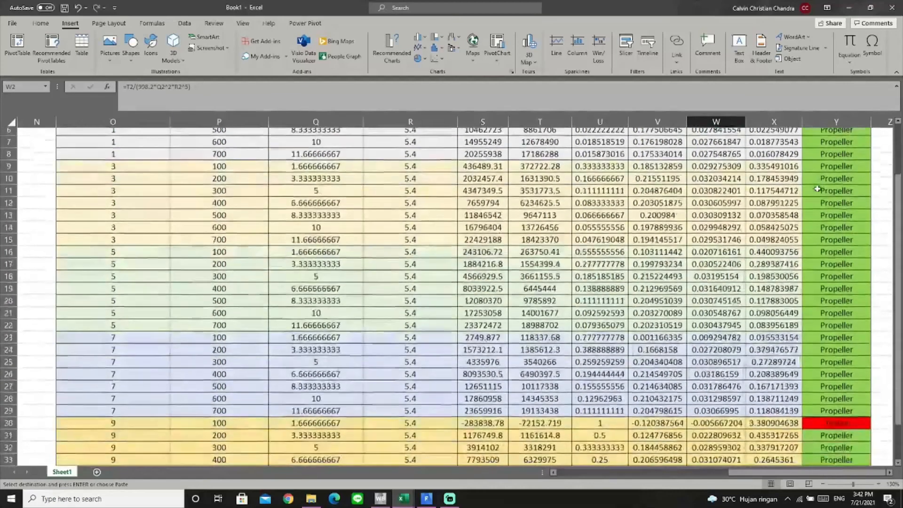
scroll(810, 231, "down", 1)
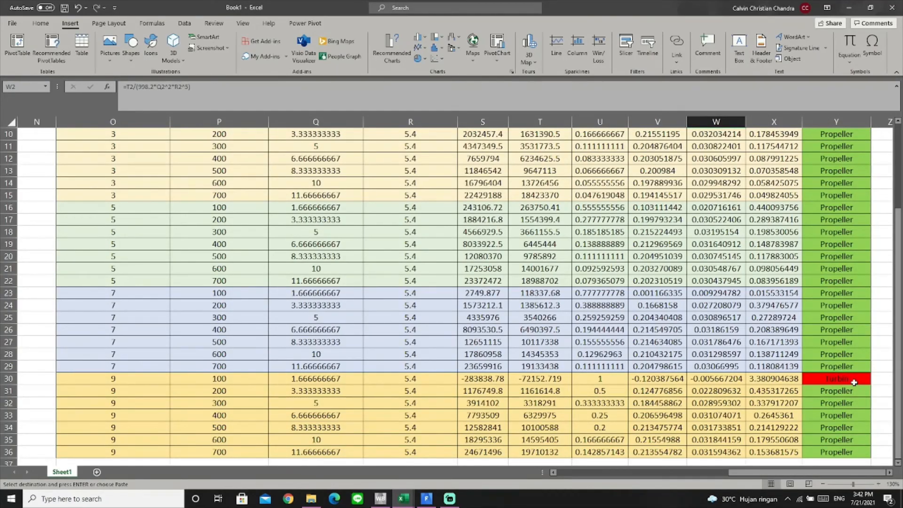
scroll(747, 362, "up", 2)
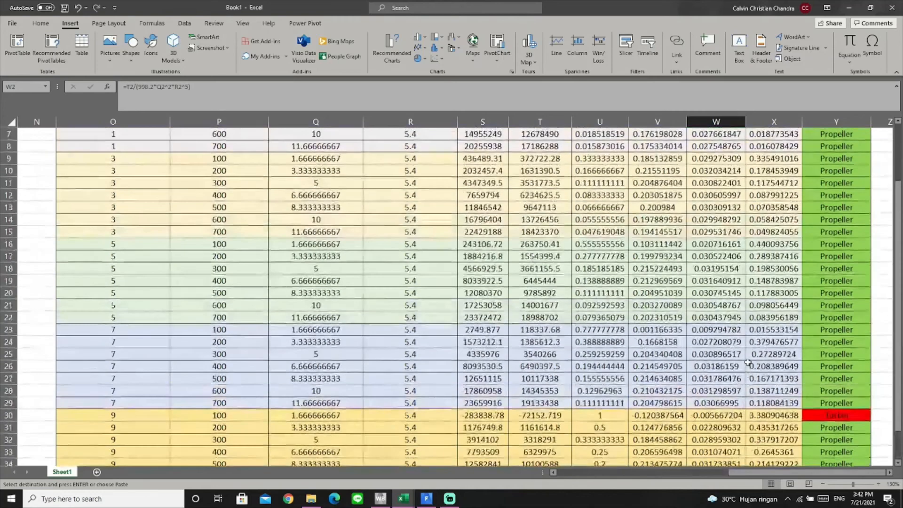
scroll(800, 371, "down", 2)
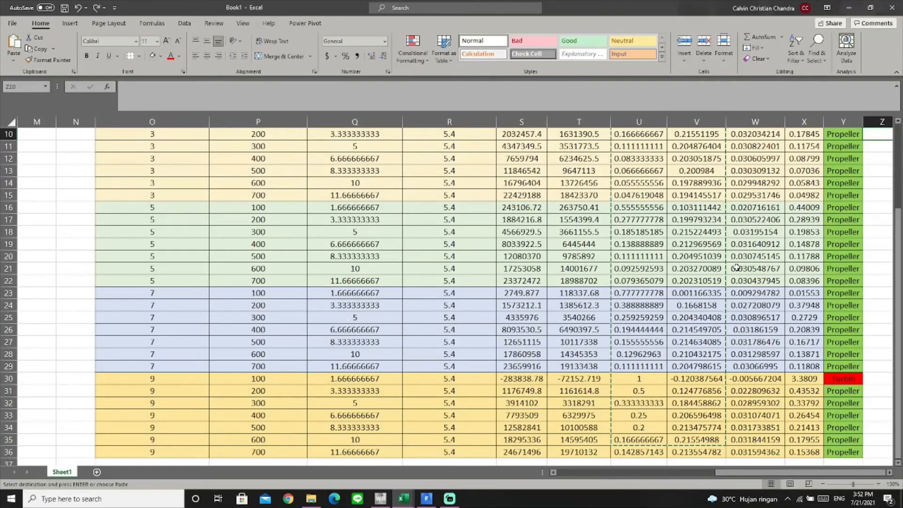
Sort the pasted results table by the J column in ascending order
scroll(736, 267, "up", 3)
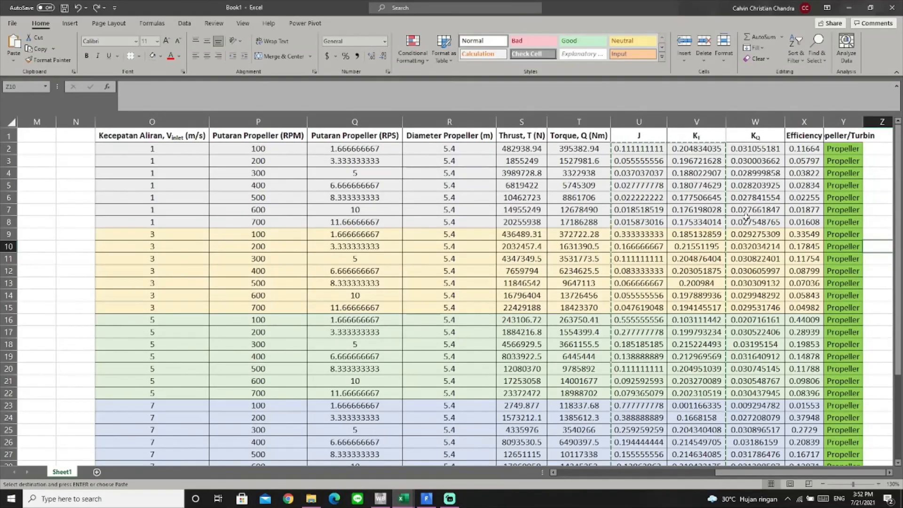
scroll(770, 203, "down", 3, "ctrl")
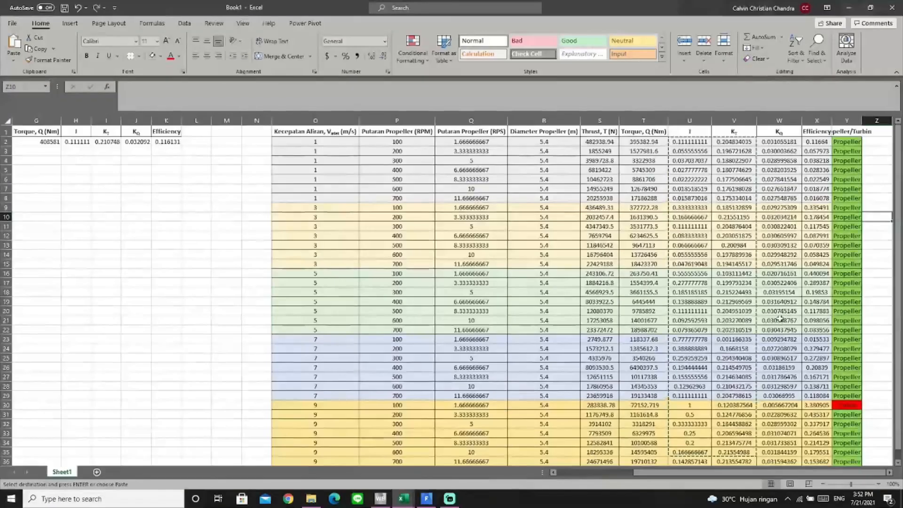
left_click(780, 316)
left_click(690, 132)
right_click(690, 134)
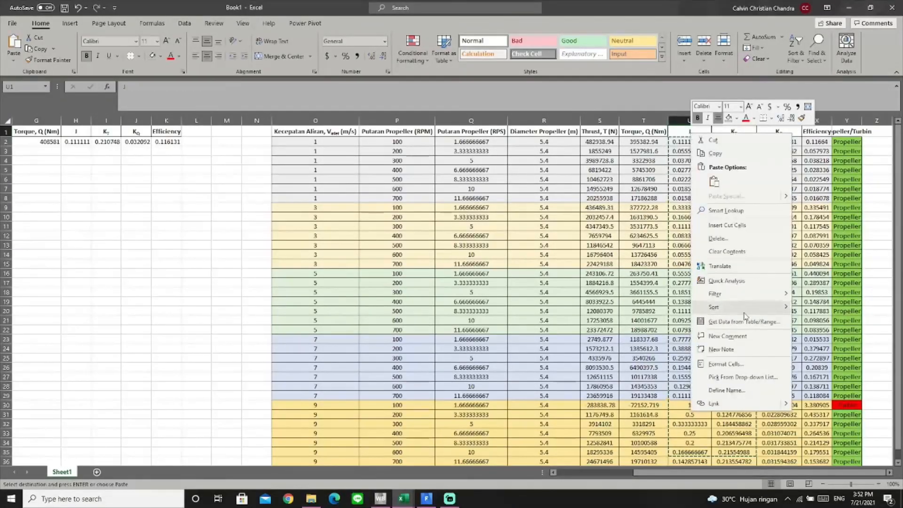
mouse_move(769, 308)
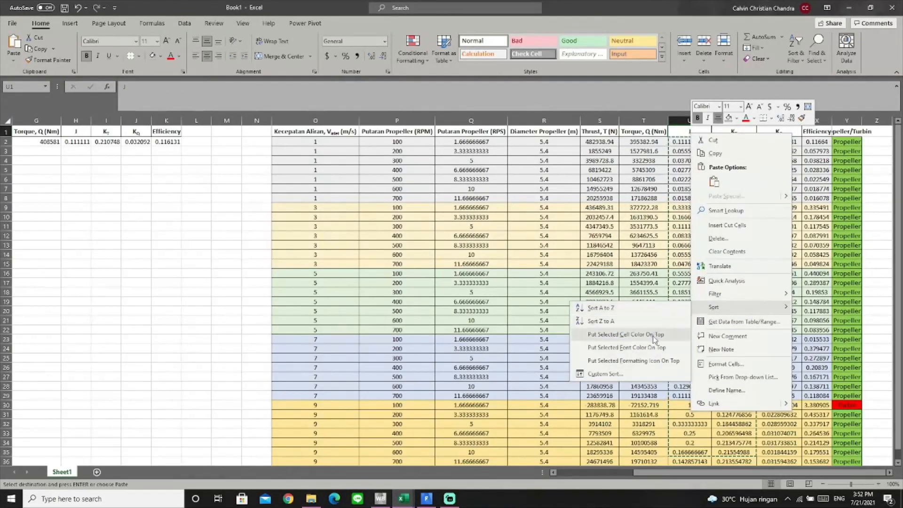
left_click(612, 308)
left_click(770, 201)
scroll(802, 281, "down", 2)
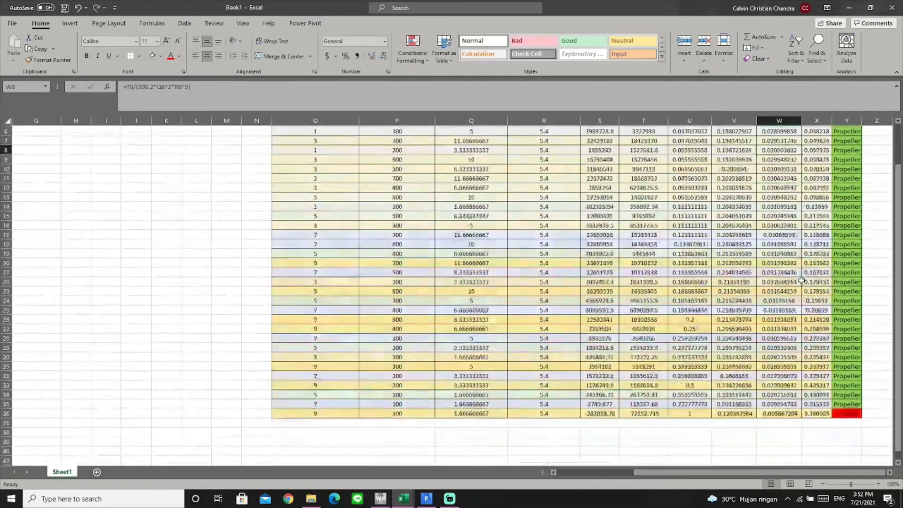
scroll(802, 281, "up", 2)
Insert a scatter chart of KT against J from U2:V35, then enlarge it and move it over columns O to R
left_click_drag(695, 142, 742, 453)
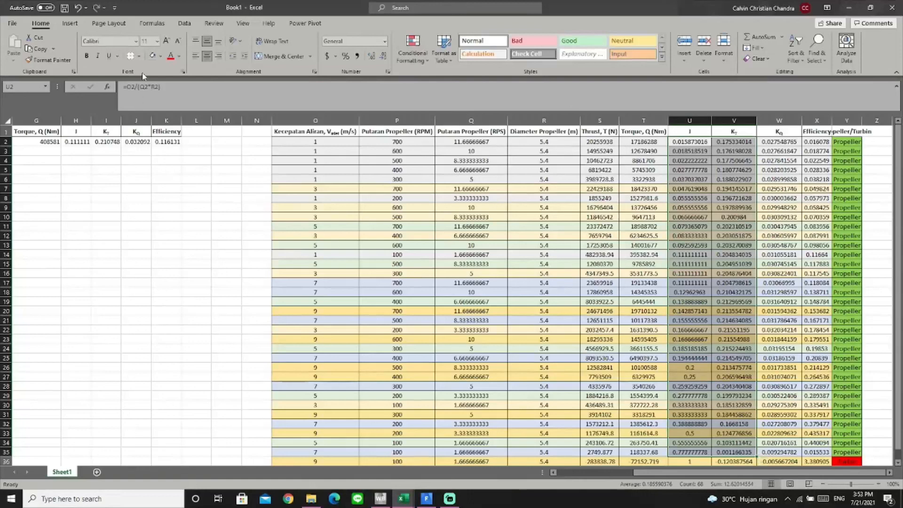
left_click(71, 23)
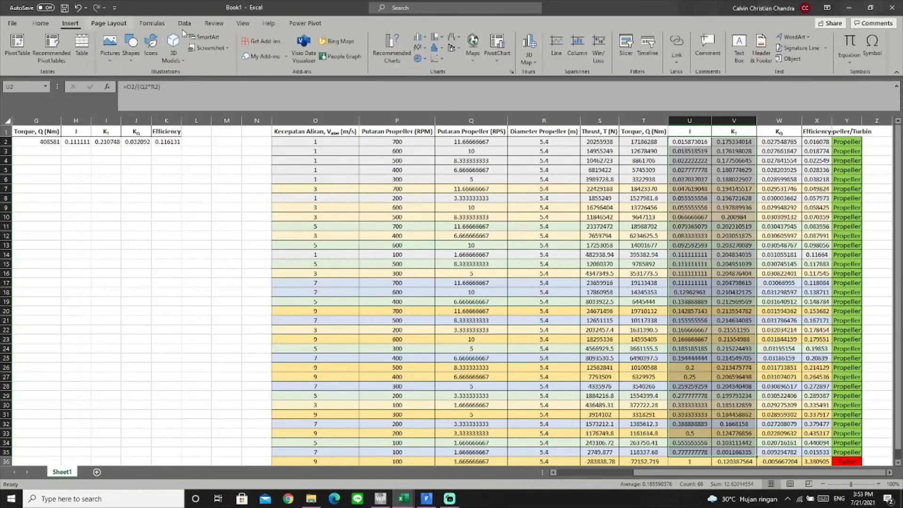
left_click(436, 58)
left_click(443, 91)
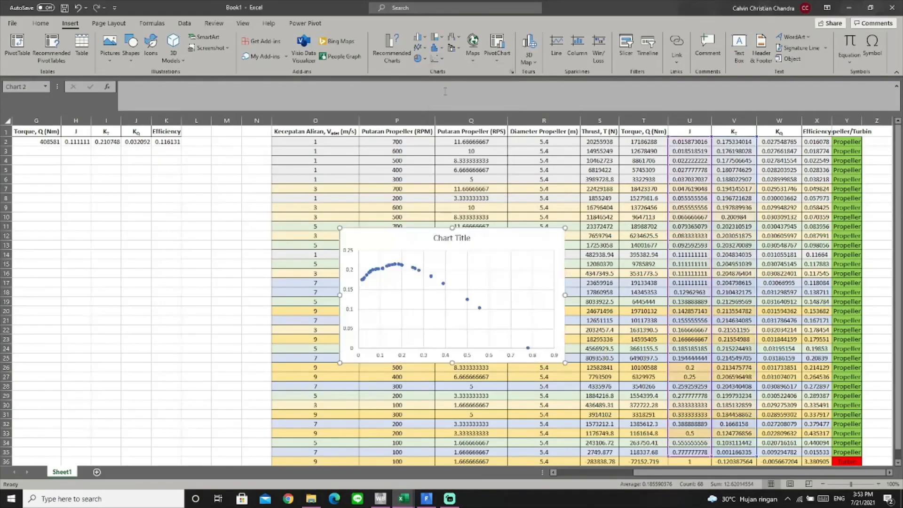
left_click_drag(564, 362, 671, 445)
left_click_drag(547, 240, 463, 177)
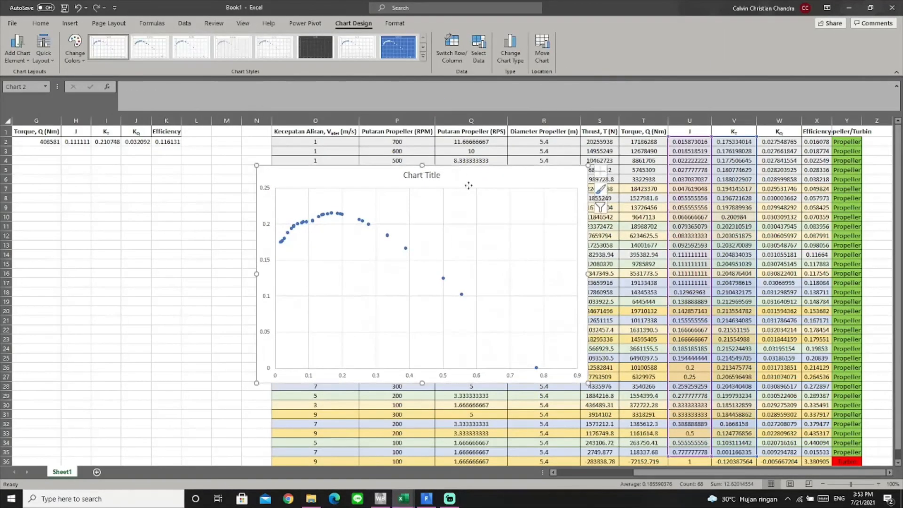
Add a series named KQ to the chart, with X values U2:U35 and Y values W2:W35
right_click(468, 184)
left_click(502, 306)
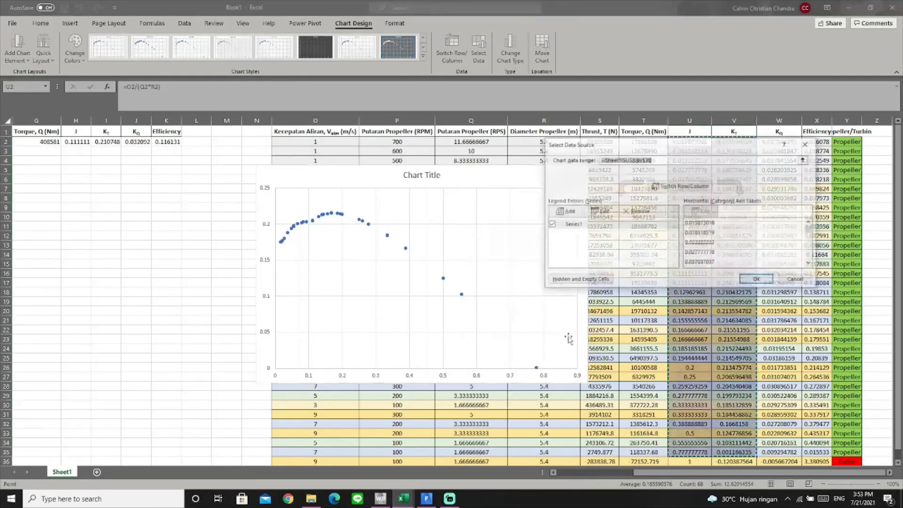
left_click(568, 211)
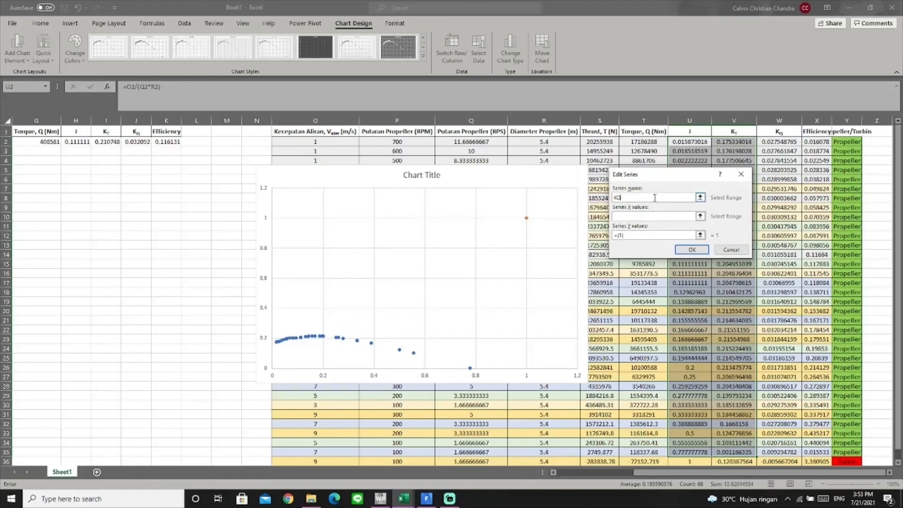
left_click(646, 216)
left_click_drag(697, 142, 691, 452)
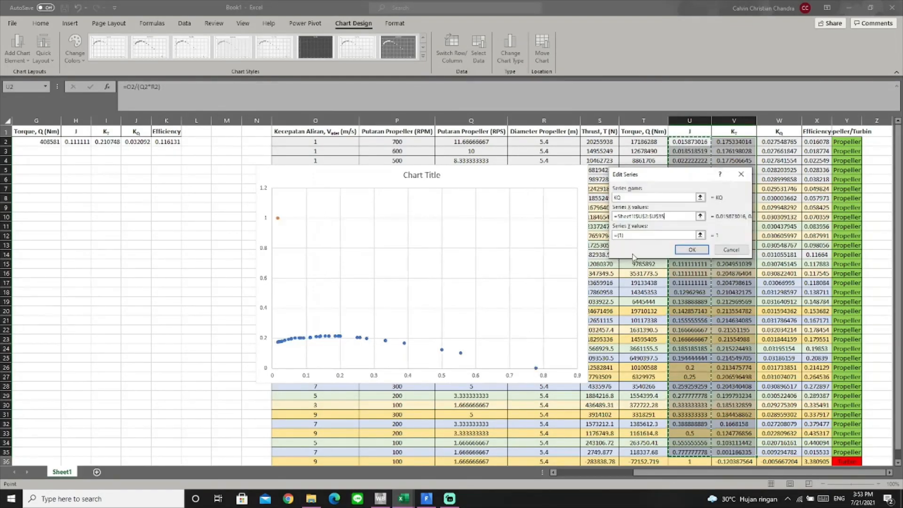
left_click_drag(634, 235, 612, 236)
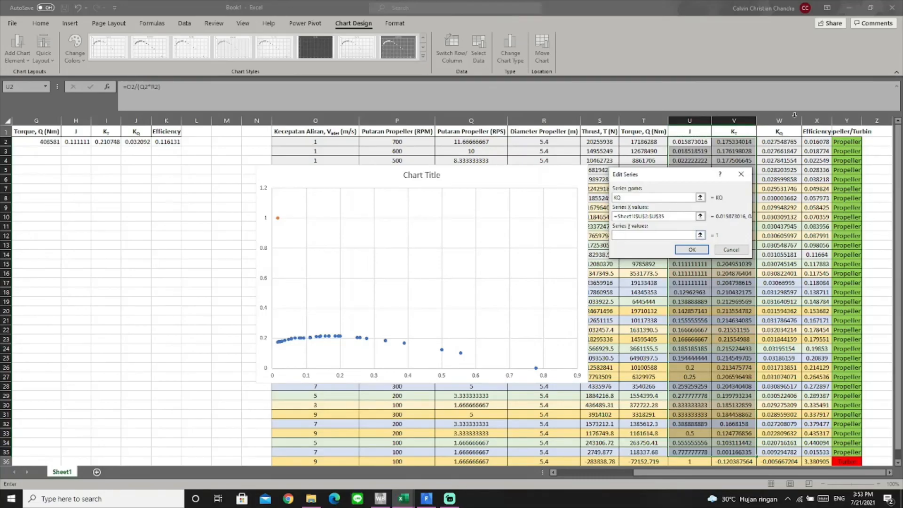
left_click_drag(776, 143, 773, 450)
left_click(698, 249)
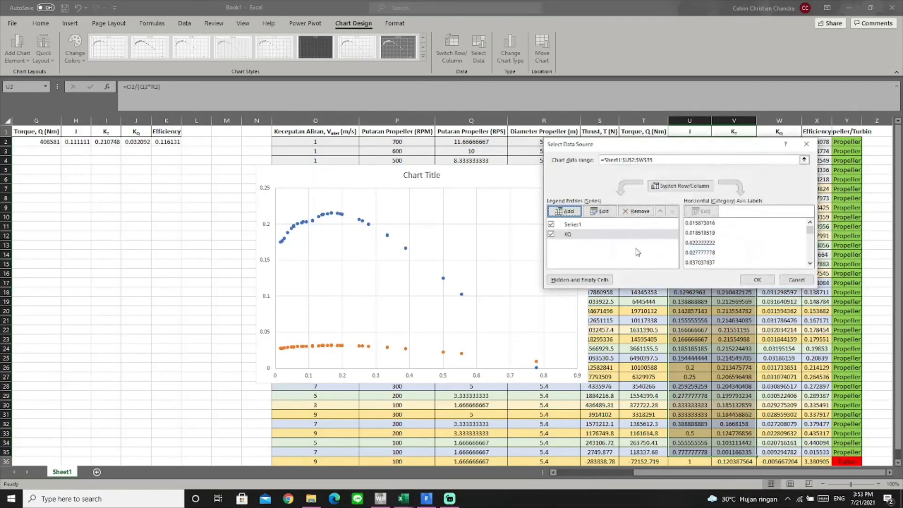
Add a series named Efisiensi to the chart, with X values U2:U35 and Y values X2:X35
left_click(575, 215)
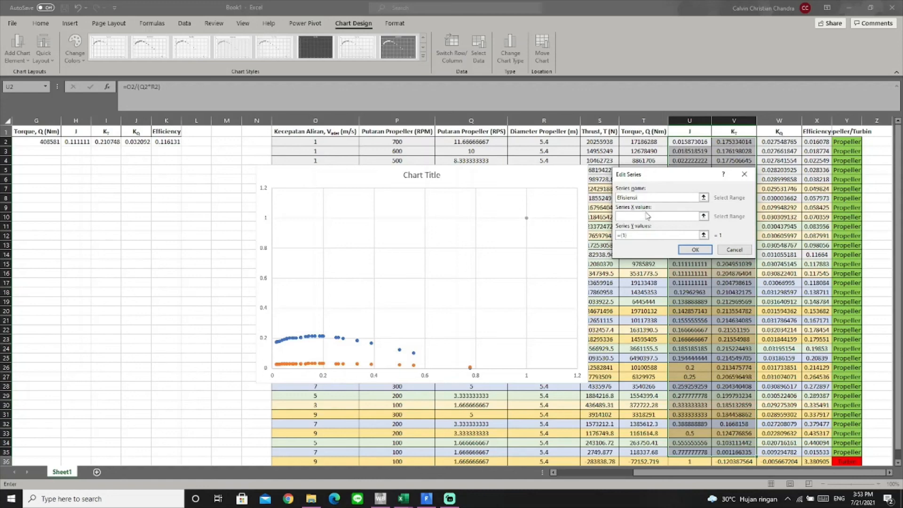
left_click(649, 216)
left_click_drag(688, 141, 682, 454)
left_click(618, 235)
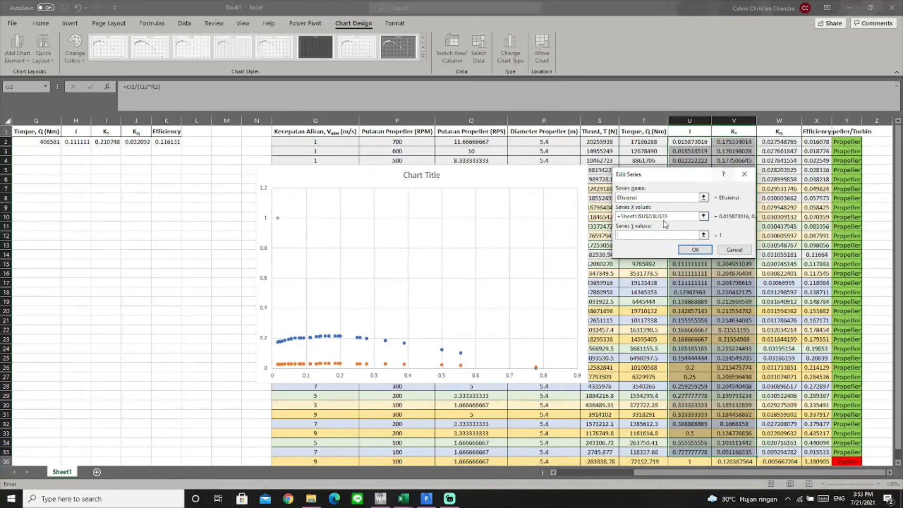
left_click_drag(819, 140, 809, 451)
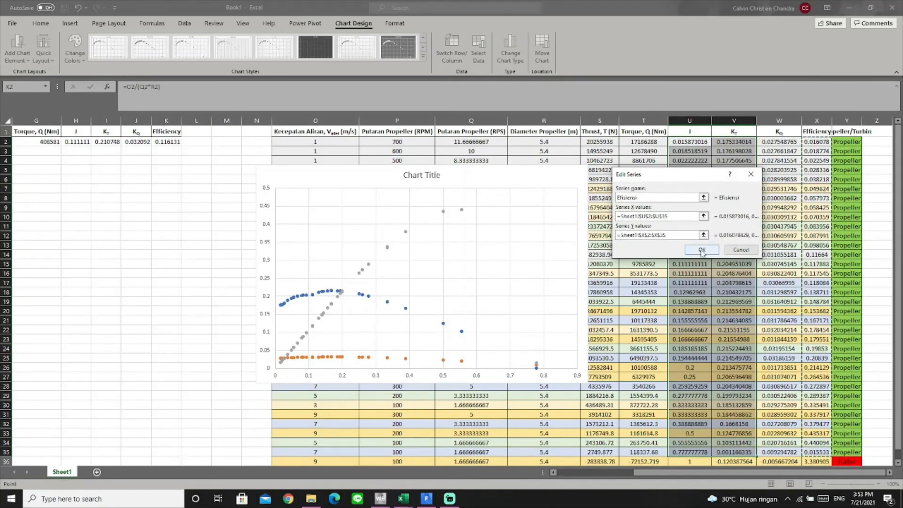
left_click(701, 250)
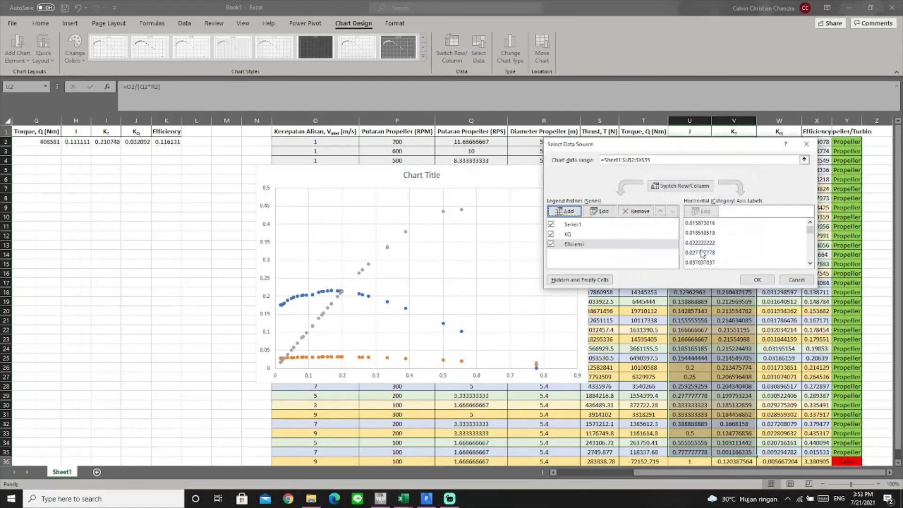
Rename the chart's first series as KT and apply the data source changes
left_click(582, 226)
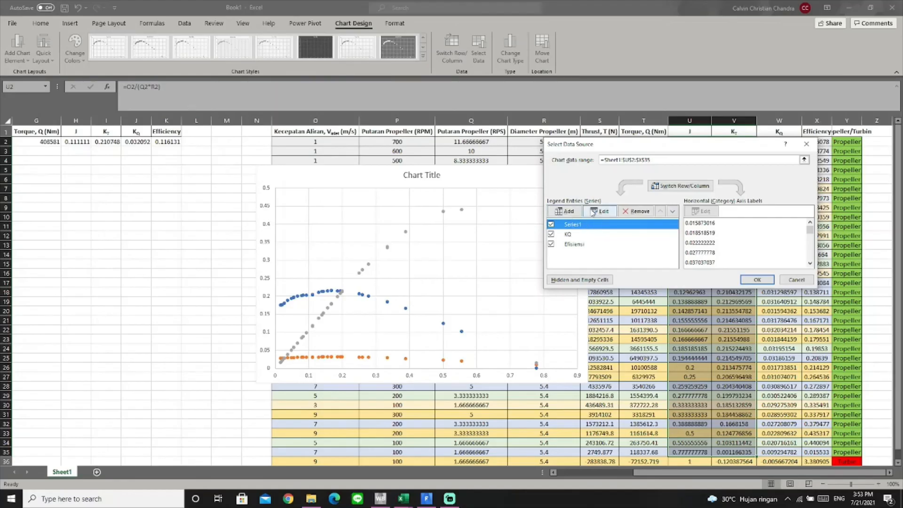
left_click(601, 211)
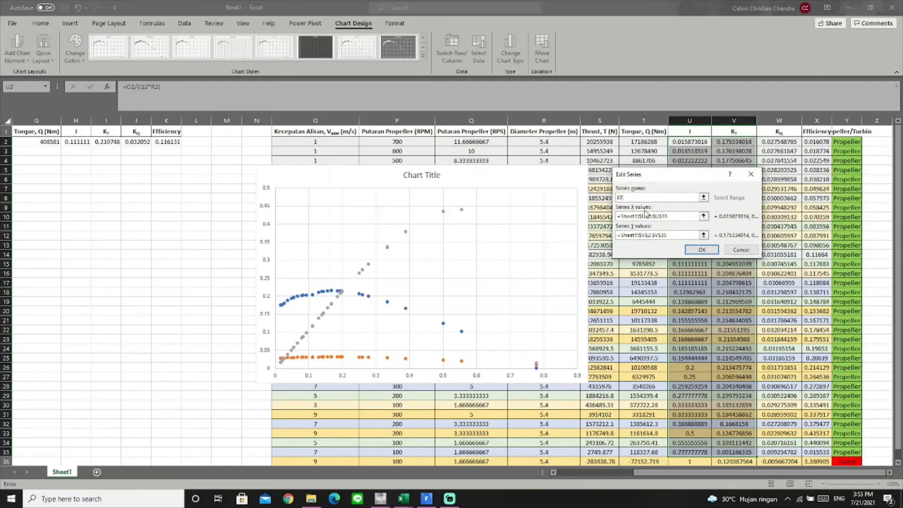
type("KT")
left_click(701, 250)
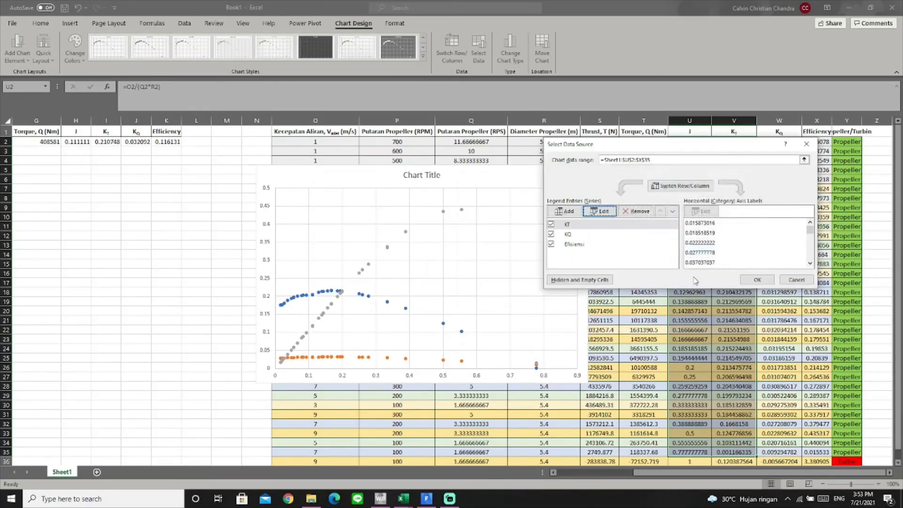
left_click(757, 280)
Add a polynomial trendline of order 6 to the KT series
left_click(387, 302)
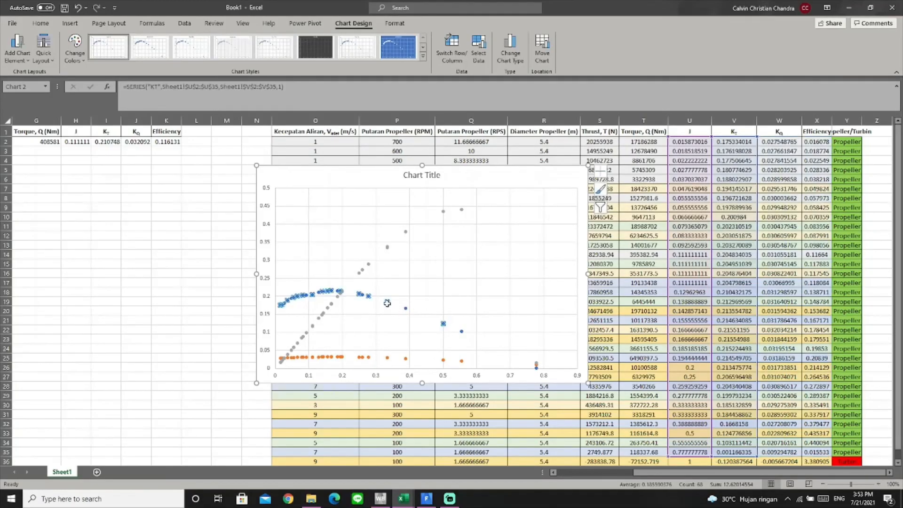
right_click(387, 302)
left_click(424, 393)
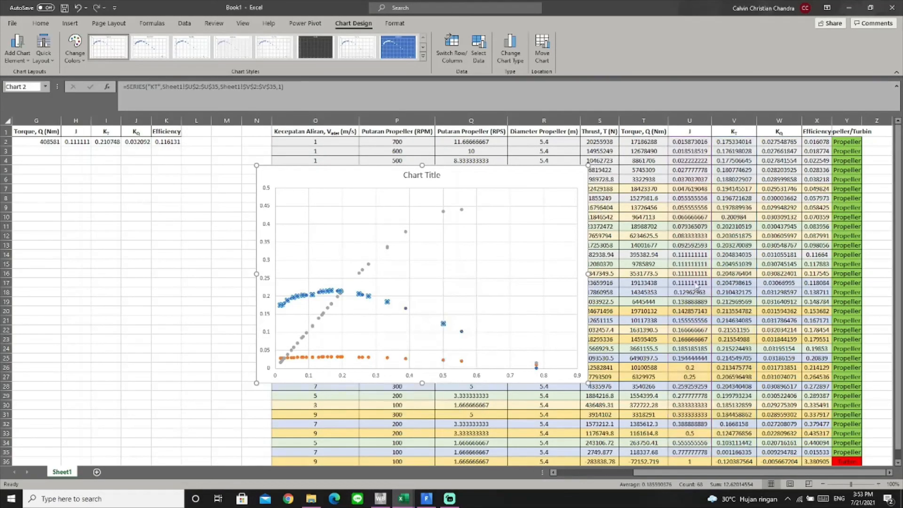
left_click(827, 247)
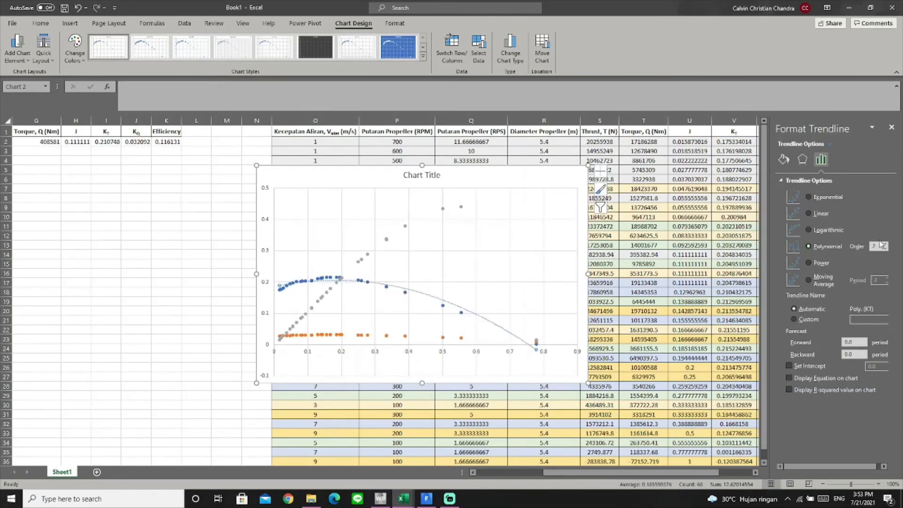
left_click(886, 244)
left_click(886, 245)
left_click(886, 244)
left_click(886, 244)
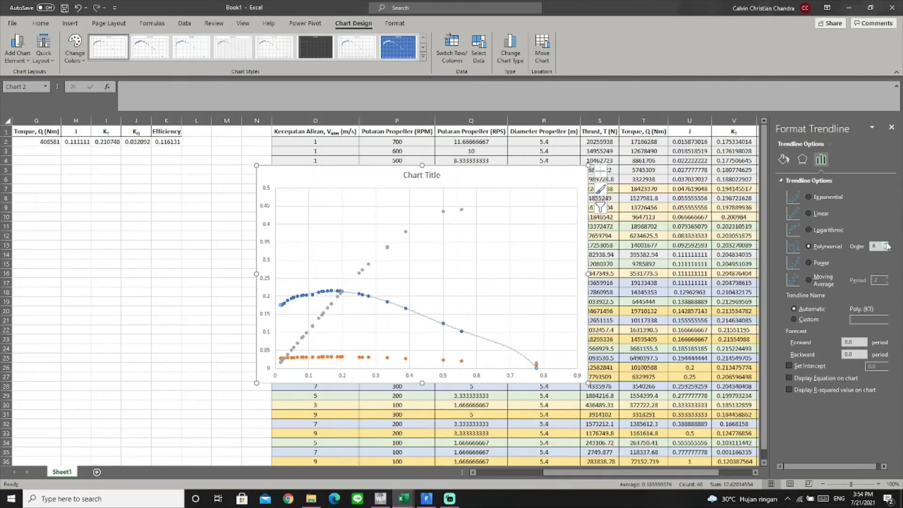
right_click(370, 359)
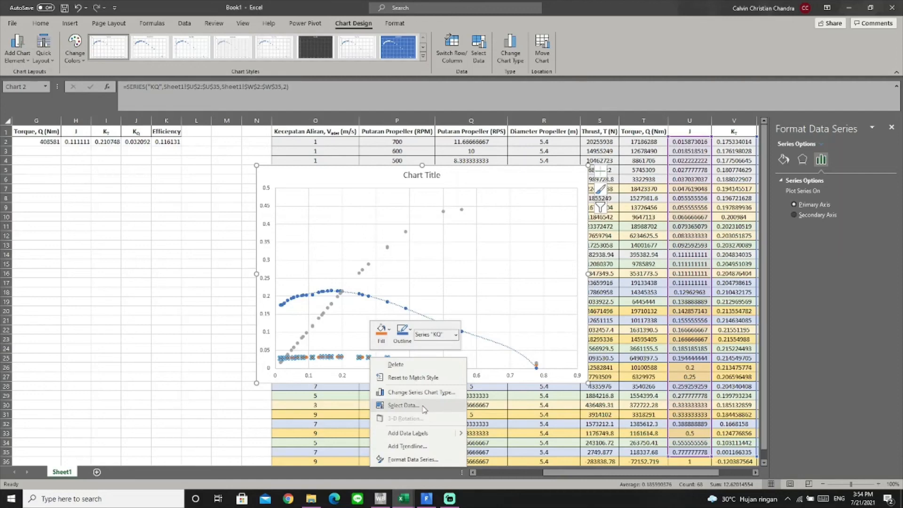
left_click(424, 405)
key("Return")
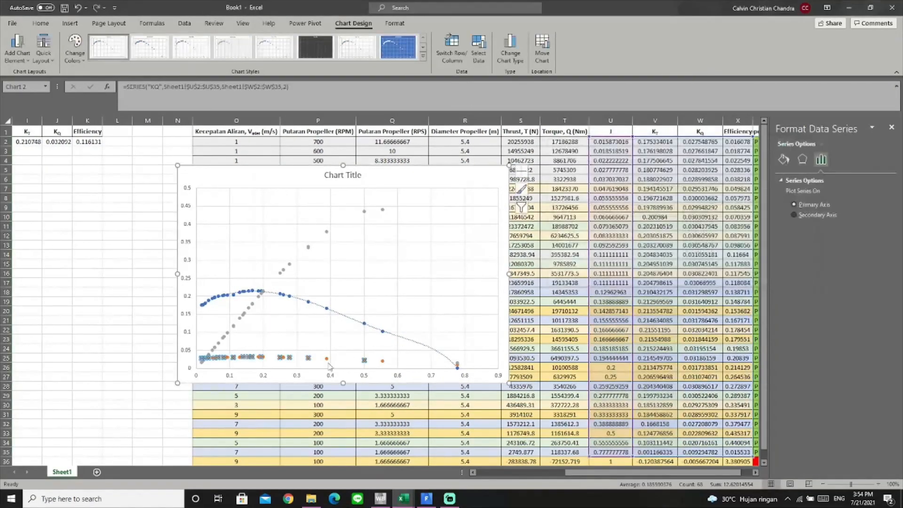
right_click(308, 360)
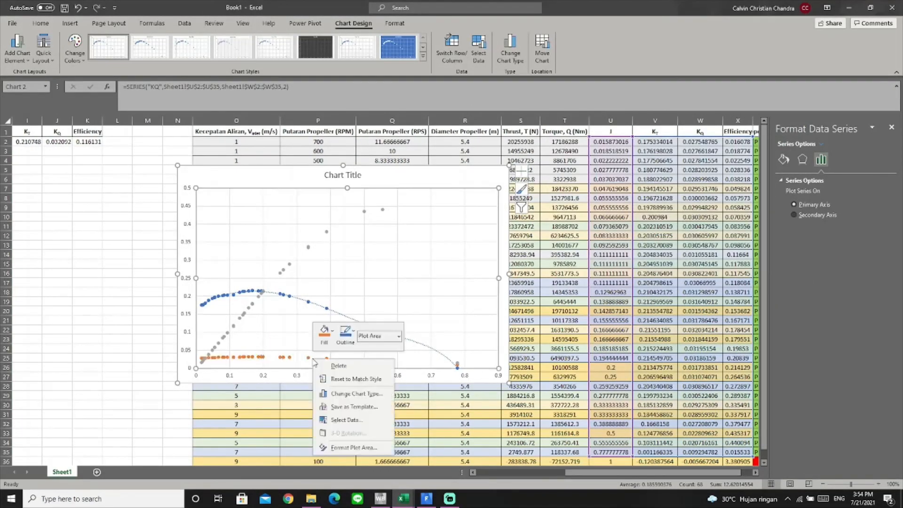
key("Escape")
Add a polynomial trendline of order 6 to the KQ series
right_click(308, 359)
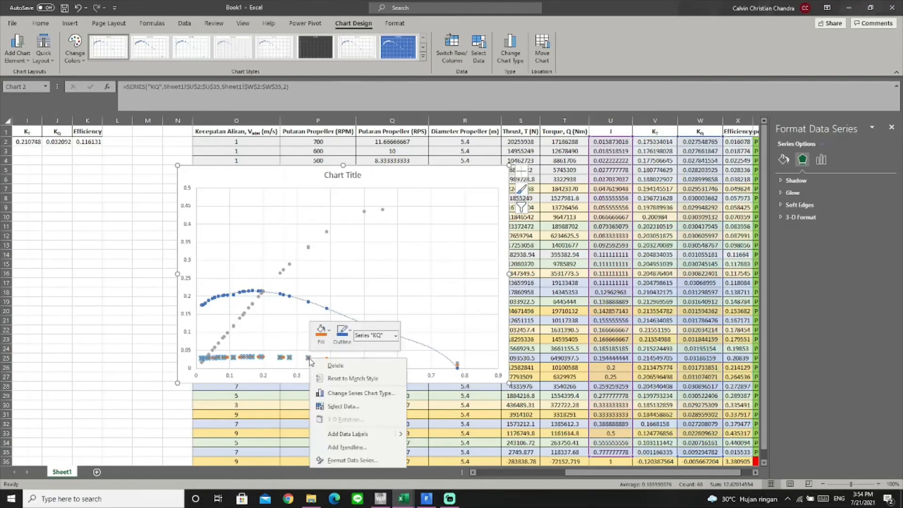
left_click(346, 448)
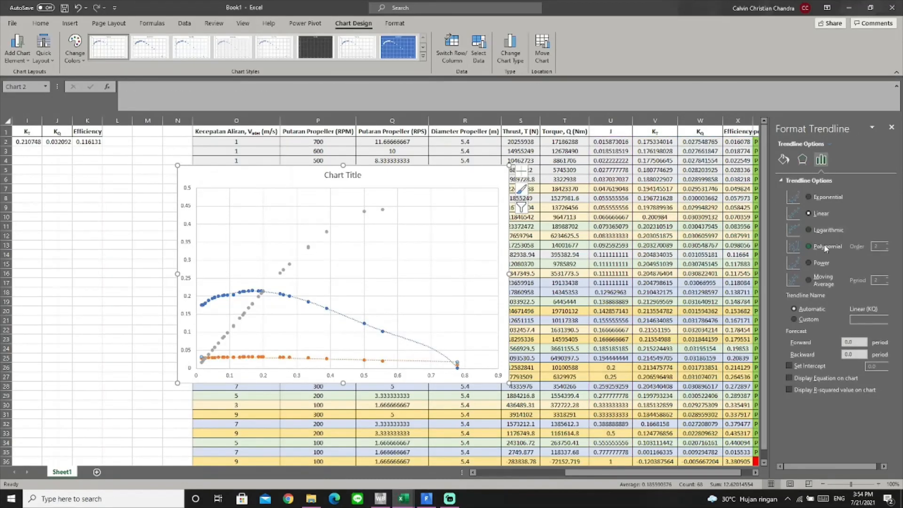
left_click(825, 247)
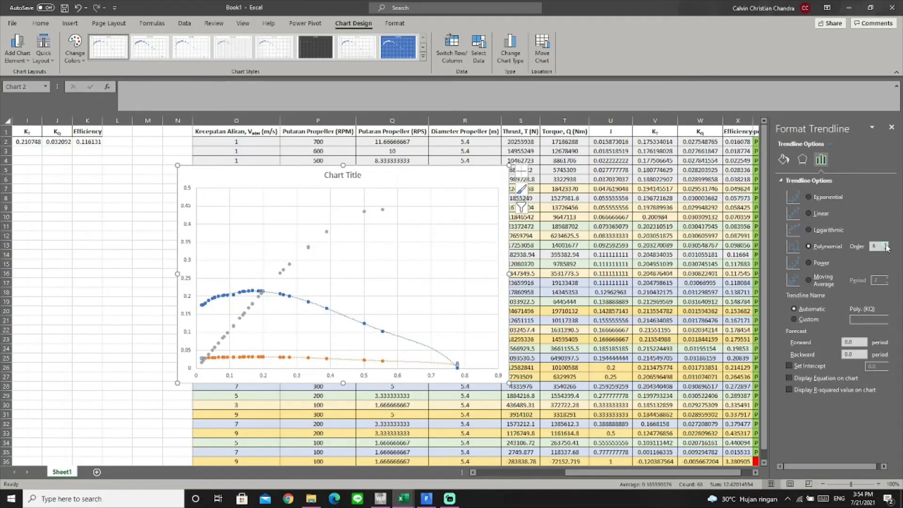
Add a polynomial trendline to the Efisiensi series and raise its order to 6
left_click(304, 253)
left_click(308, 247)
right_click(308, 247)
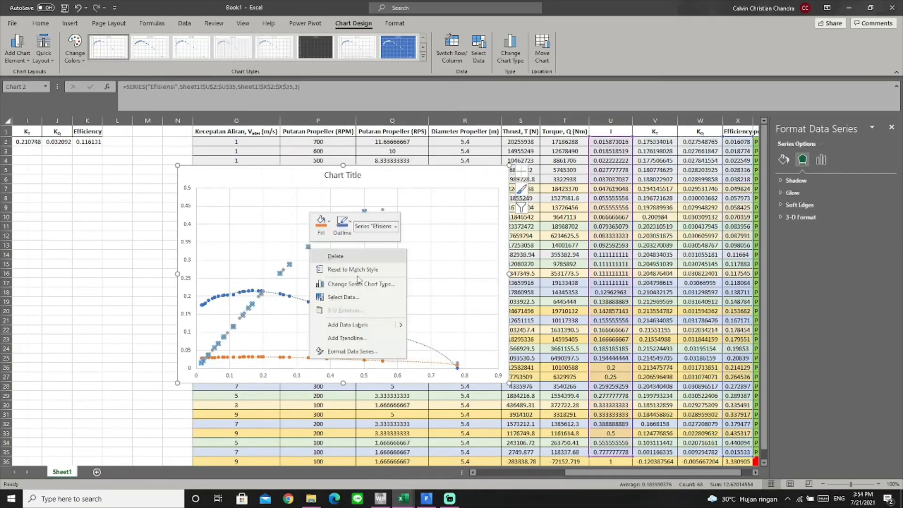
left_click(360, 338)
left_click(826, 247)
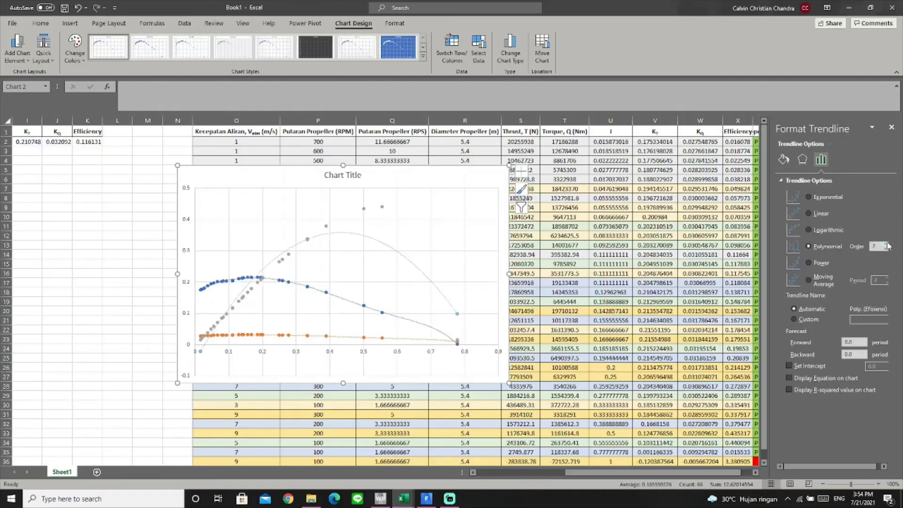
left_click(886, 244)
left_click(886, 244)
left_click(886, 245)
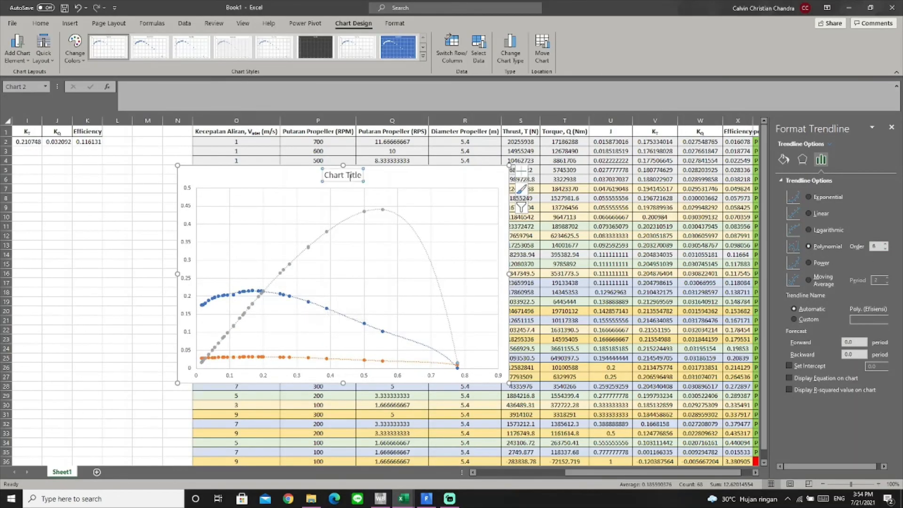
Replace the chart's placeholder title with "Performance Map Propeller Kapal"
left_click(330, 176)
left_click_drag(327, 175, 367, 177)
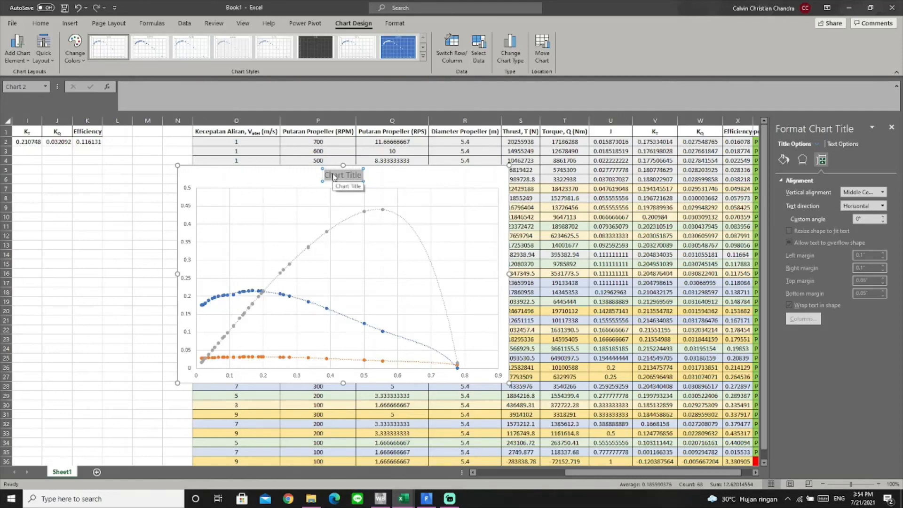
type("Perform")
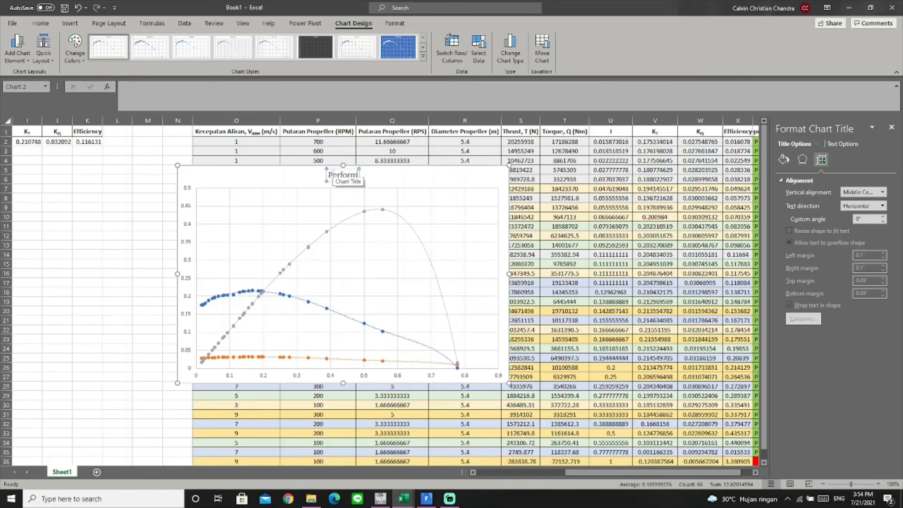
type("ance Ka")
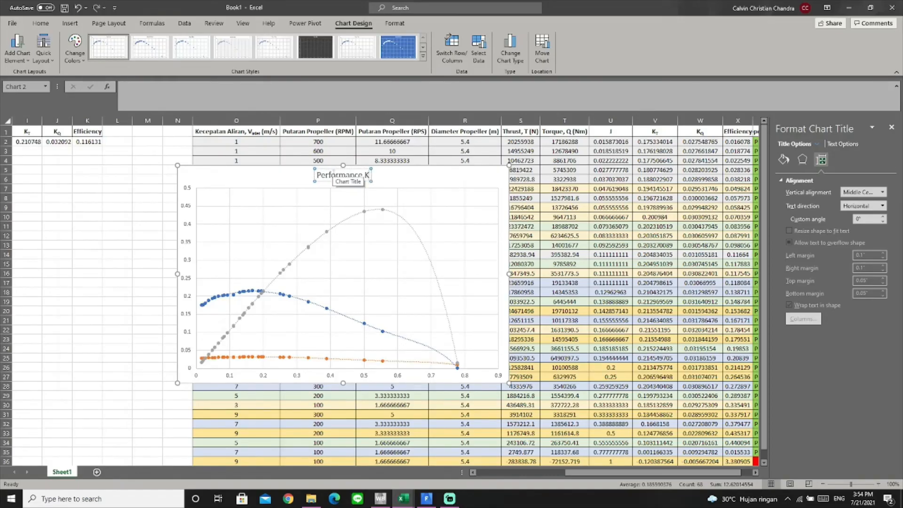
key("BackSpace")
key("BackSpace")
type("Map")
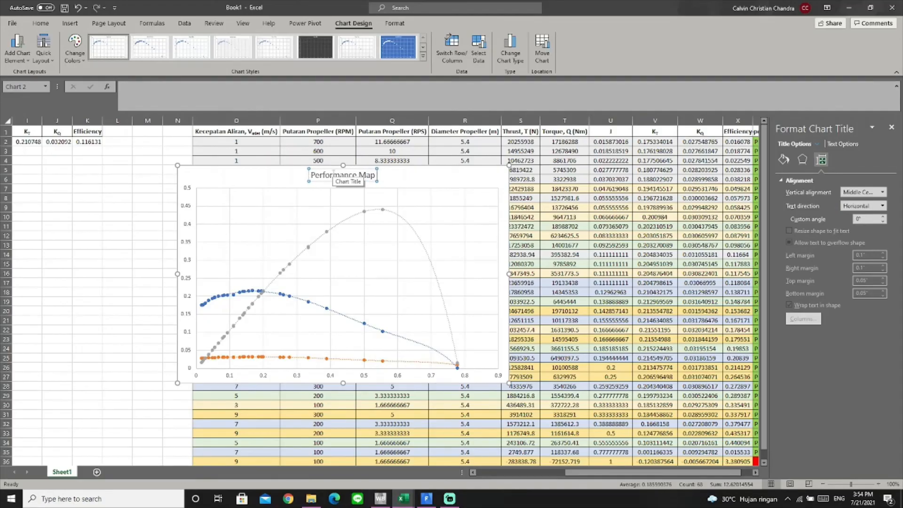
type(" Propeller Kapal")
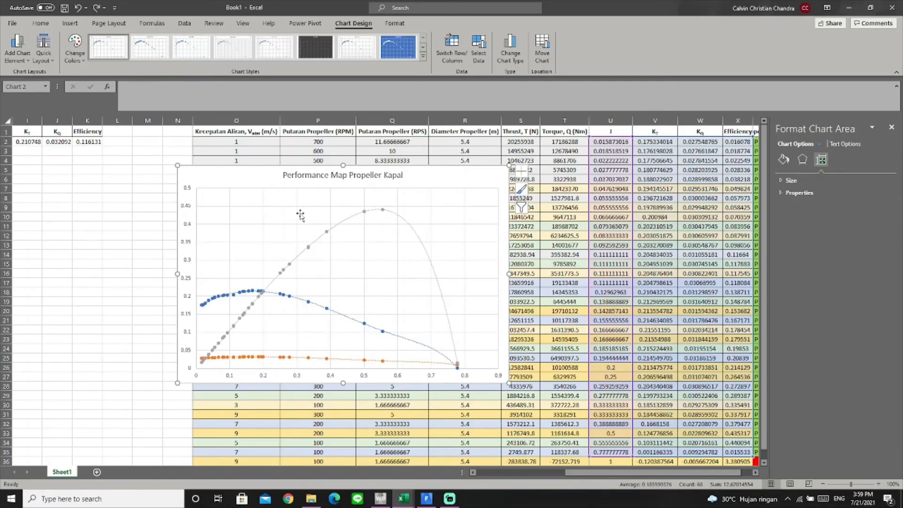
mouse_move(383, 216)
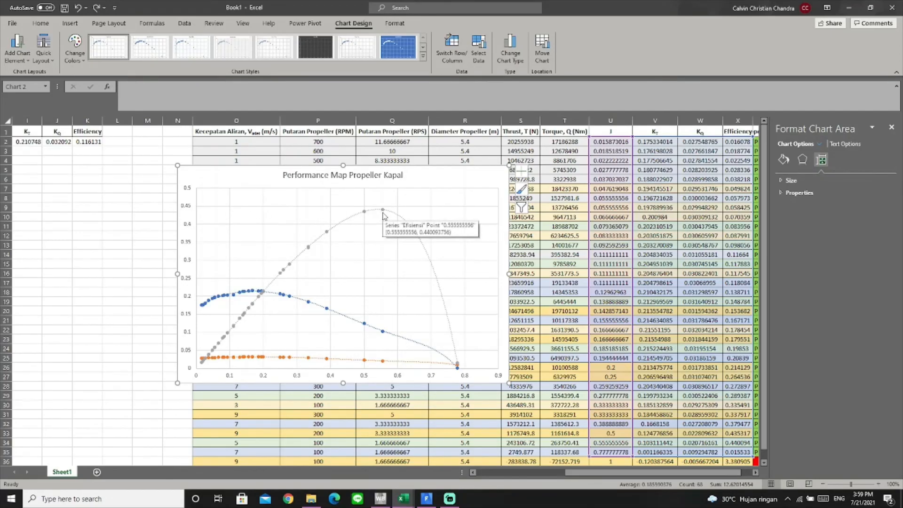